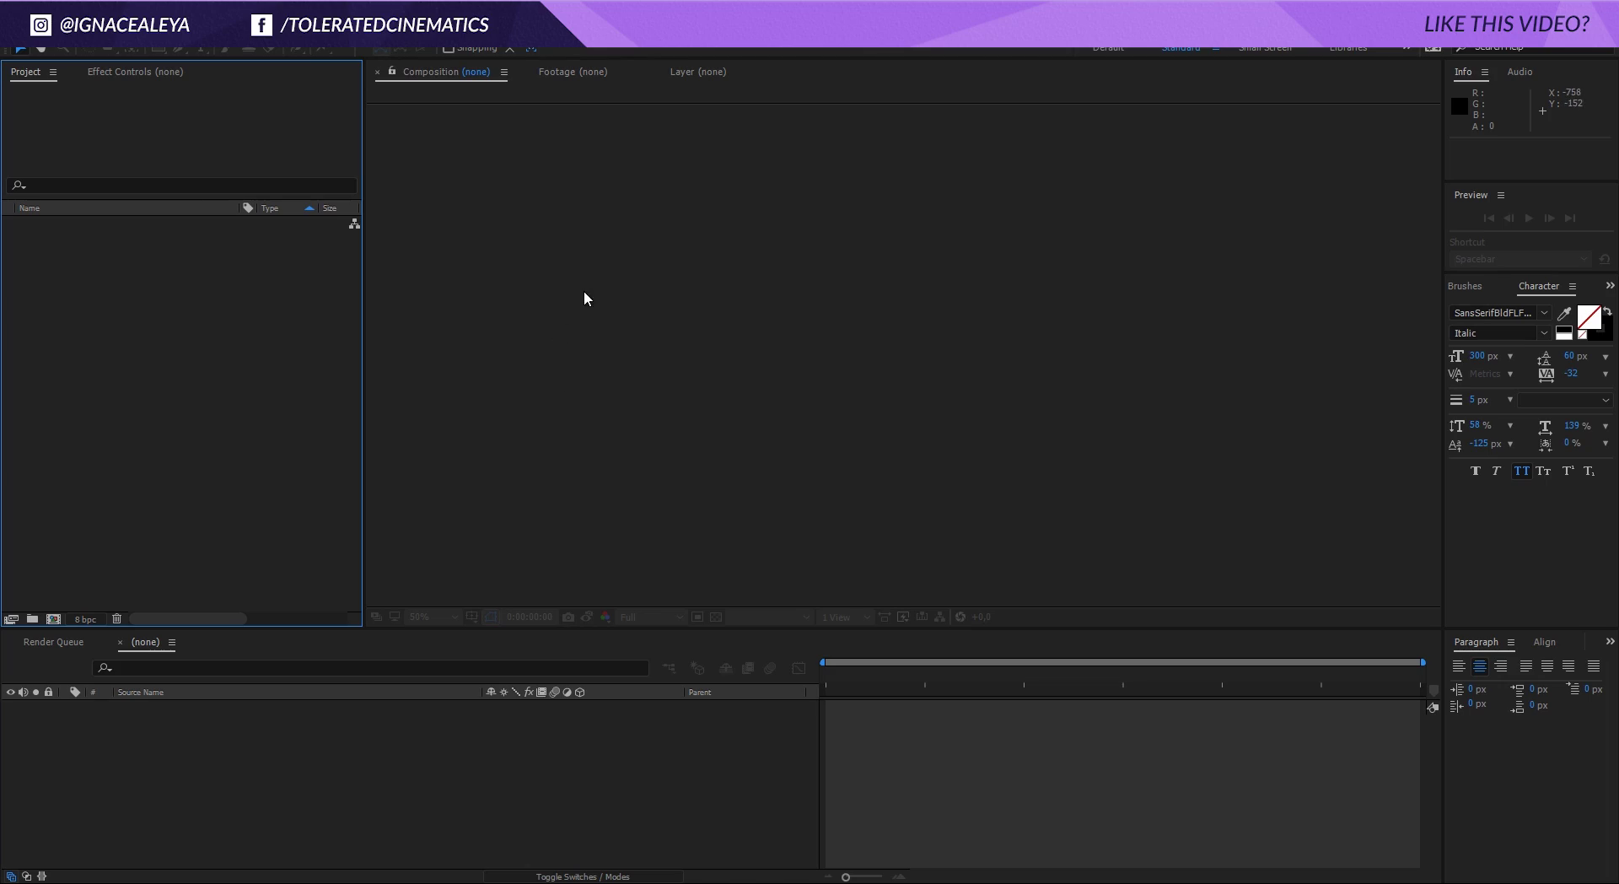
Create a new composition named Main Comp at 1920×1080, 24 fps, 10 seconds.
{"action": "left_click", "coordinate": [93, 38]}
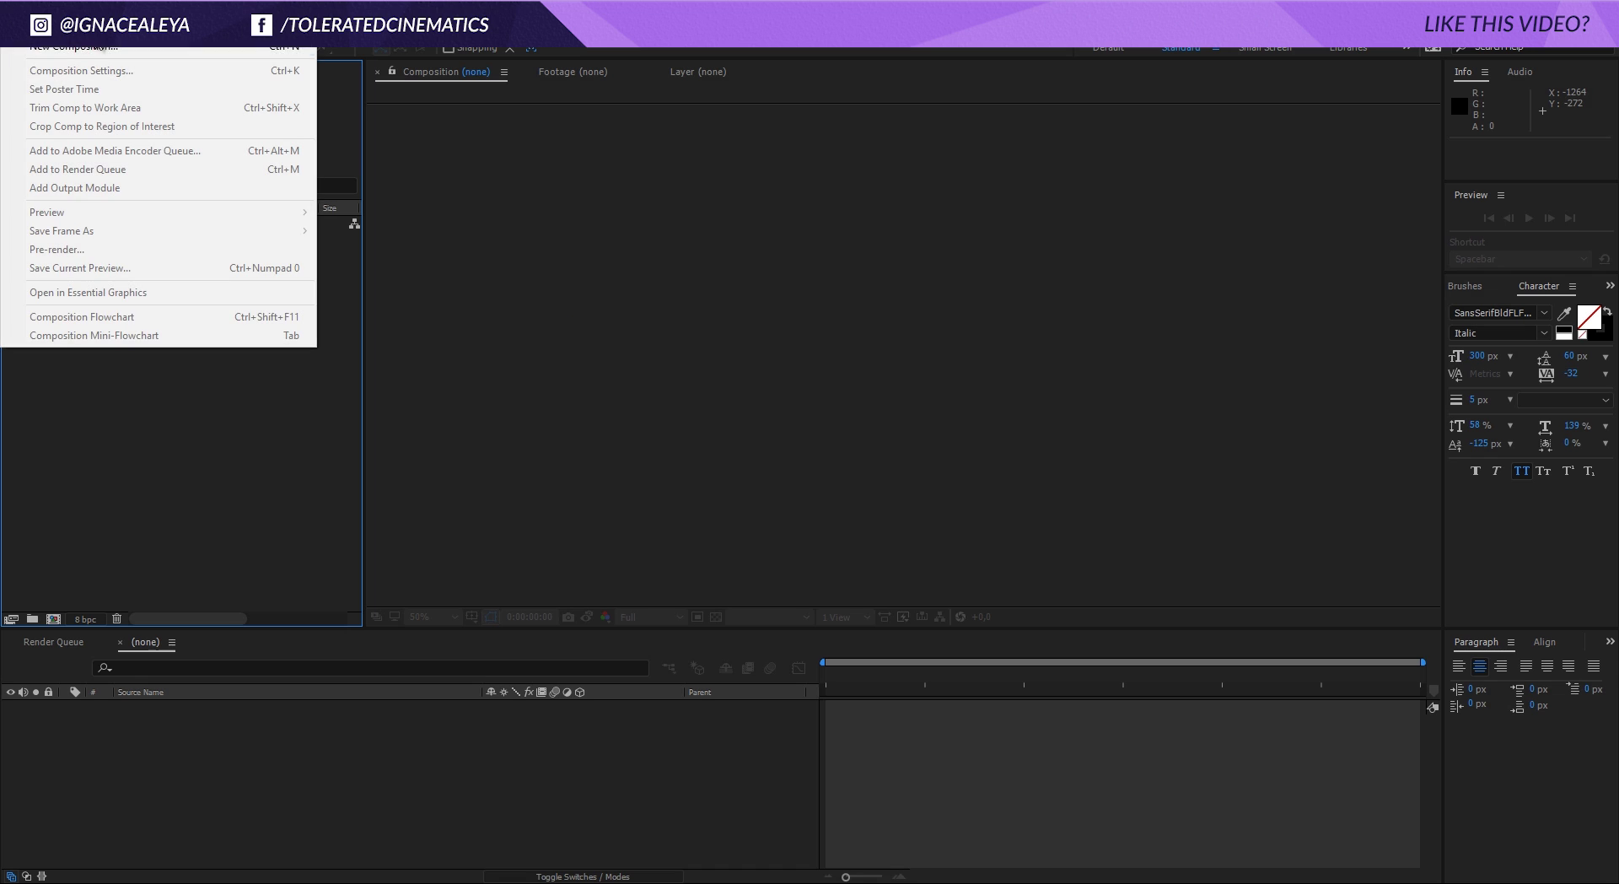
{"action": "left_click", "coordinate": [94, 47]}
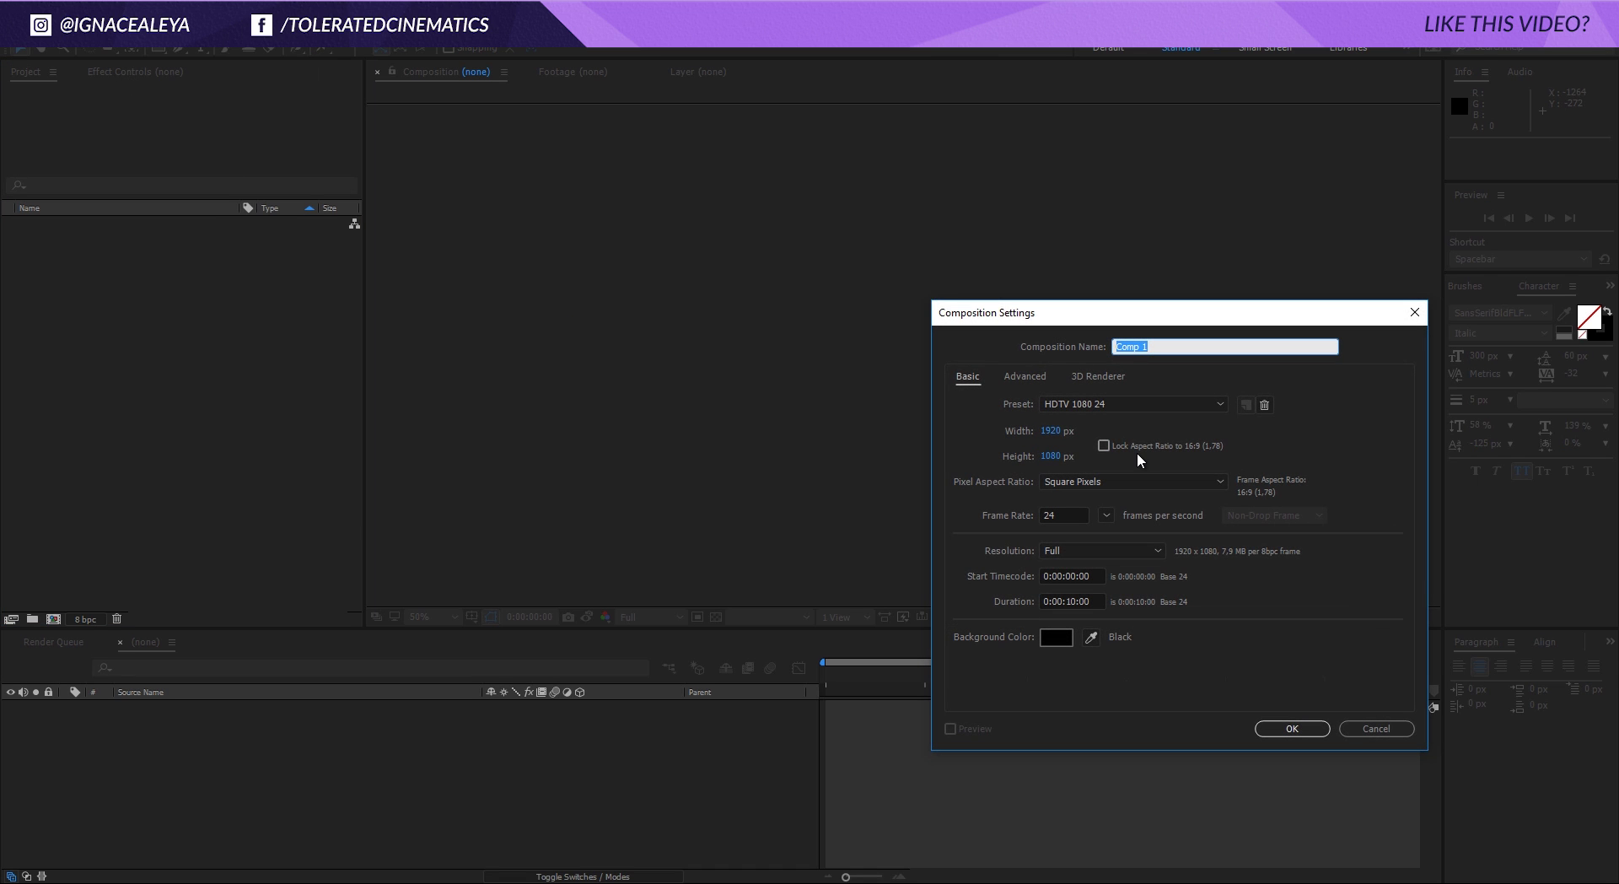
{"action": "type", "text": "Main Comp"}
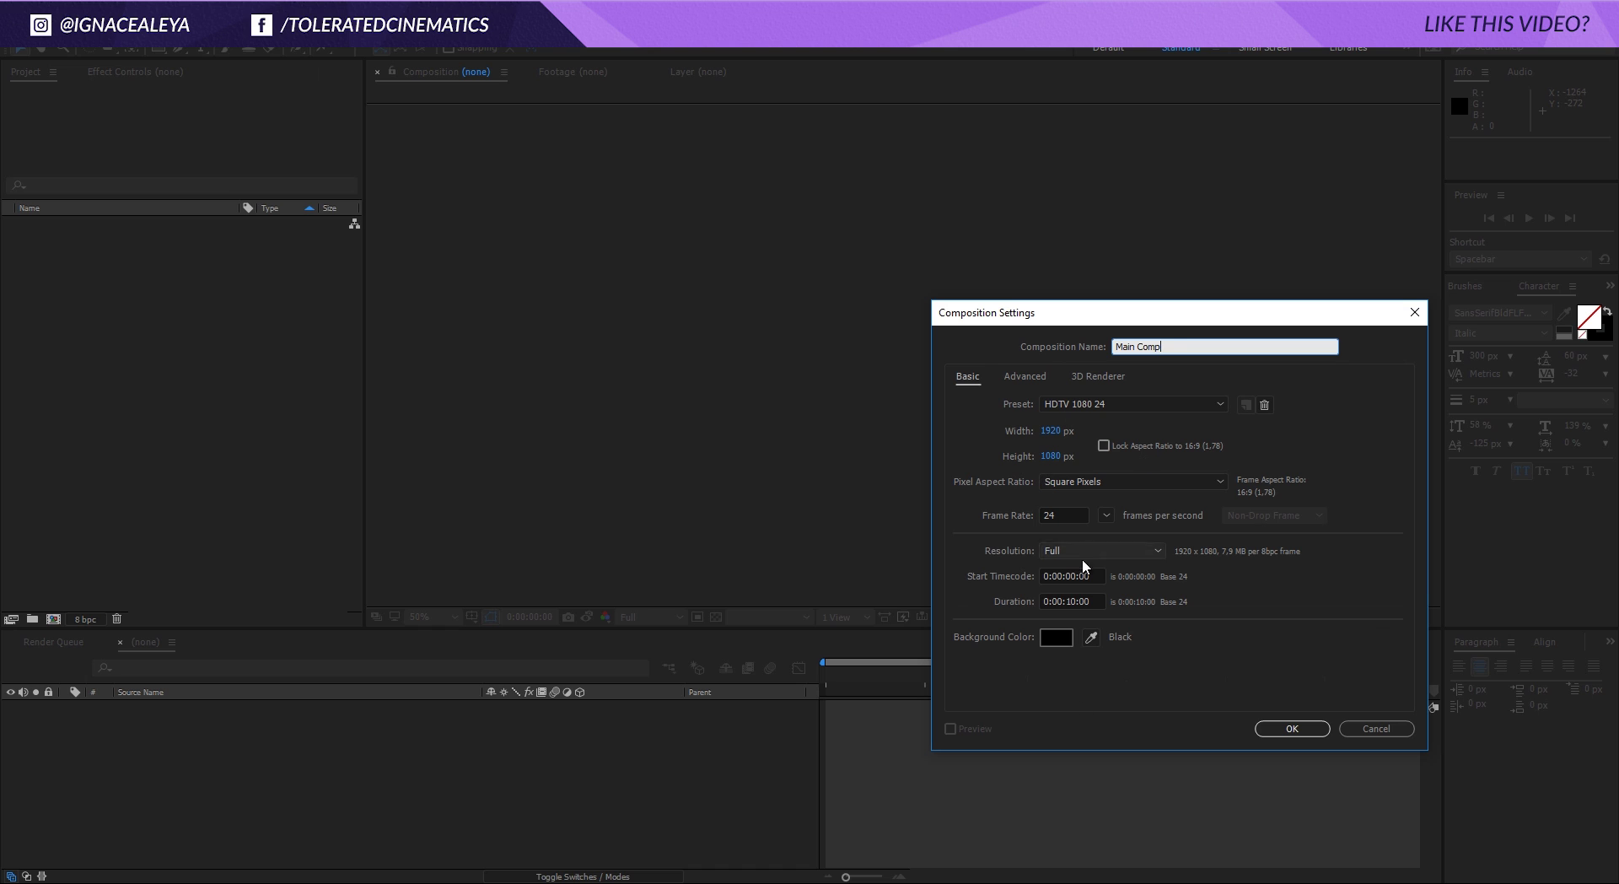
{"action": "left_click", "coordinate": [1302, 732]}
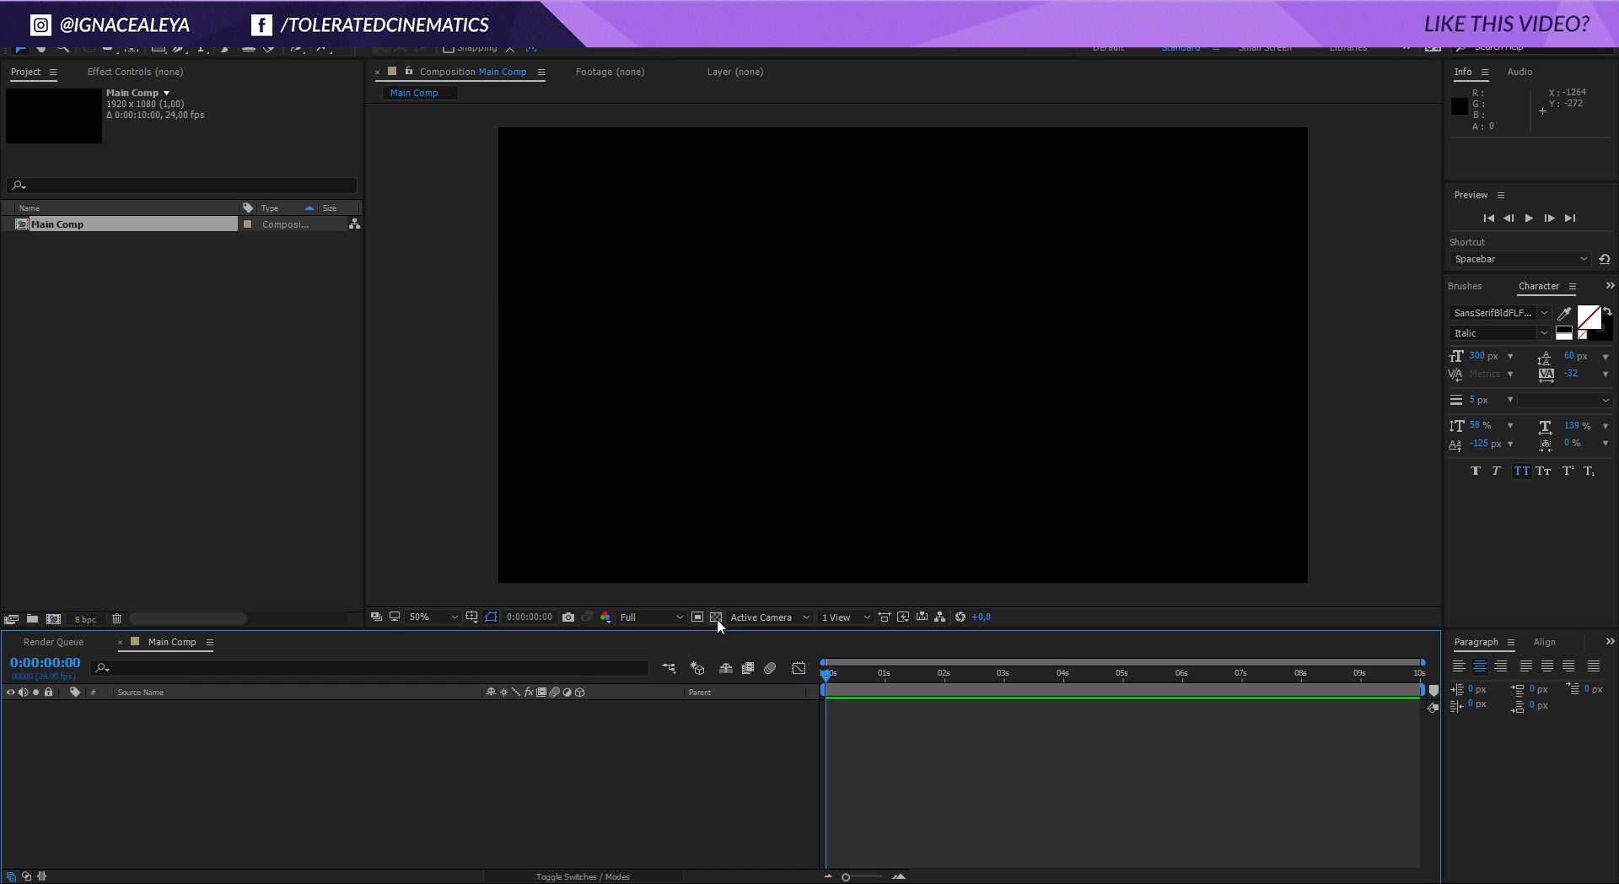
Show the transparency grid and start an empty text layer on the canvas.
{"action": "left_click", "coordinate": [716, 617]}
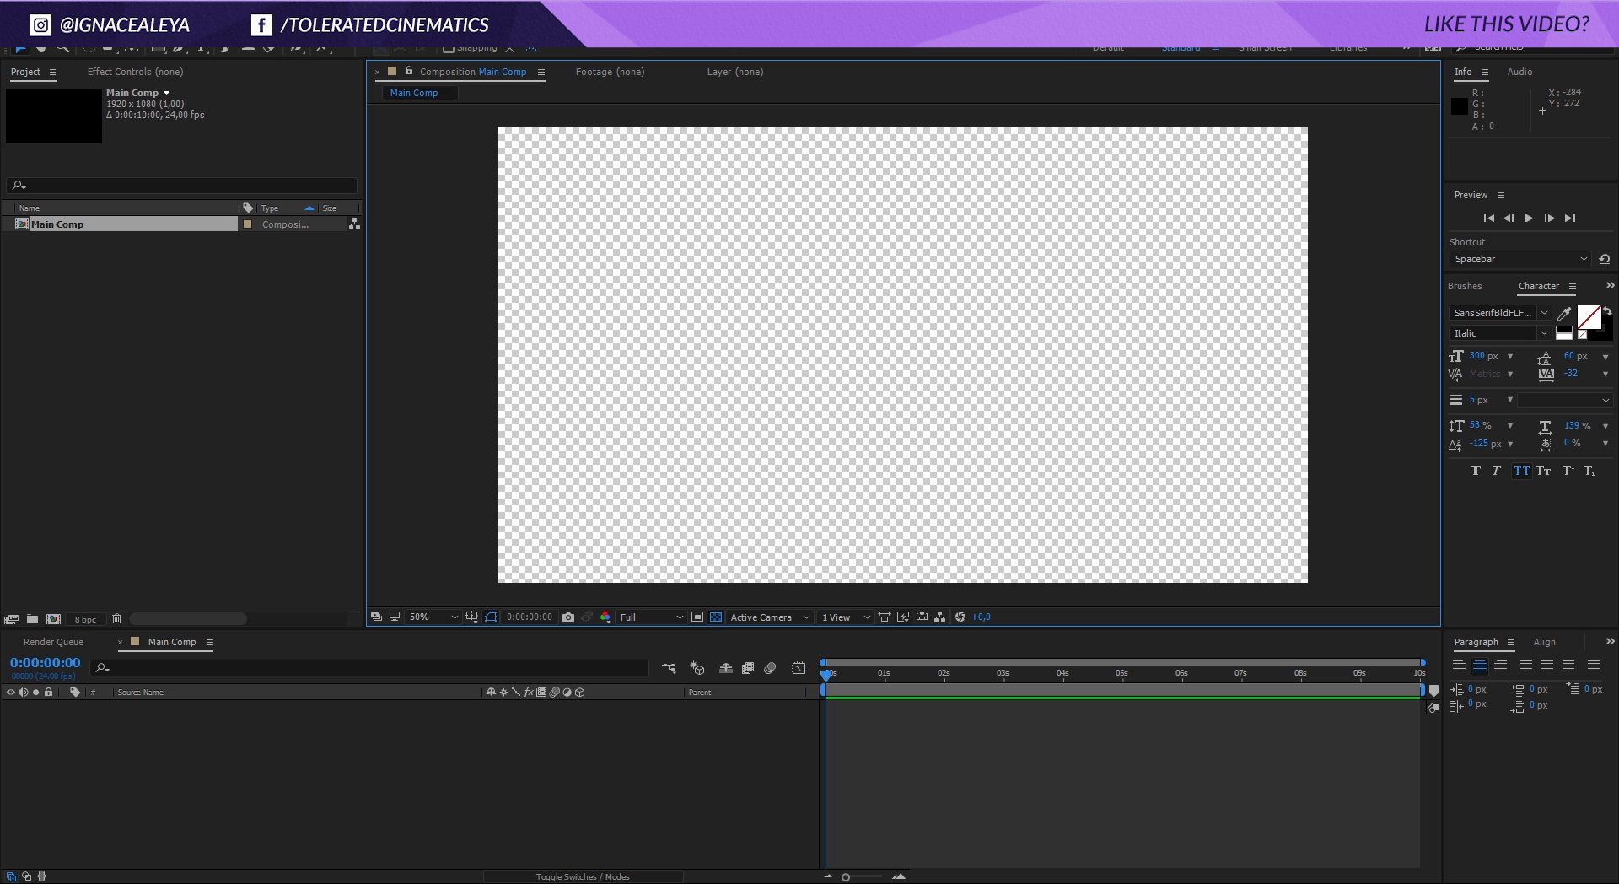
{"action": "left_click", "coordinate": [204, 49]}
{"action": "left_click", "coordinate": [764, 371]}
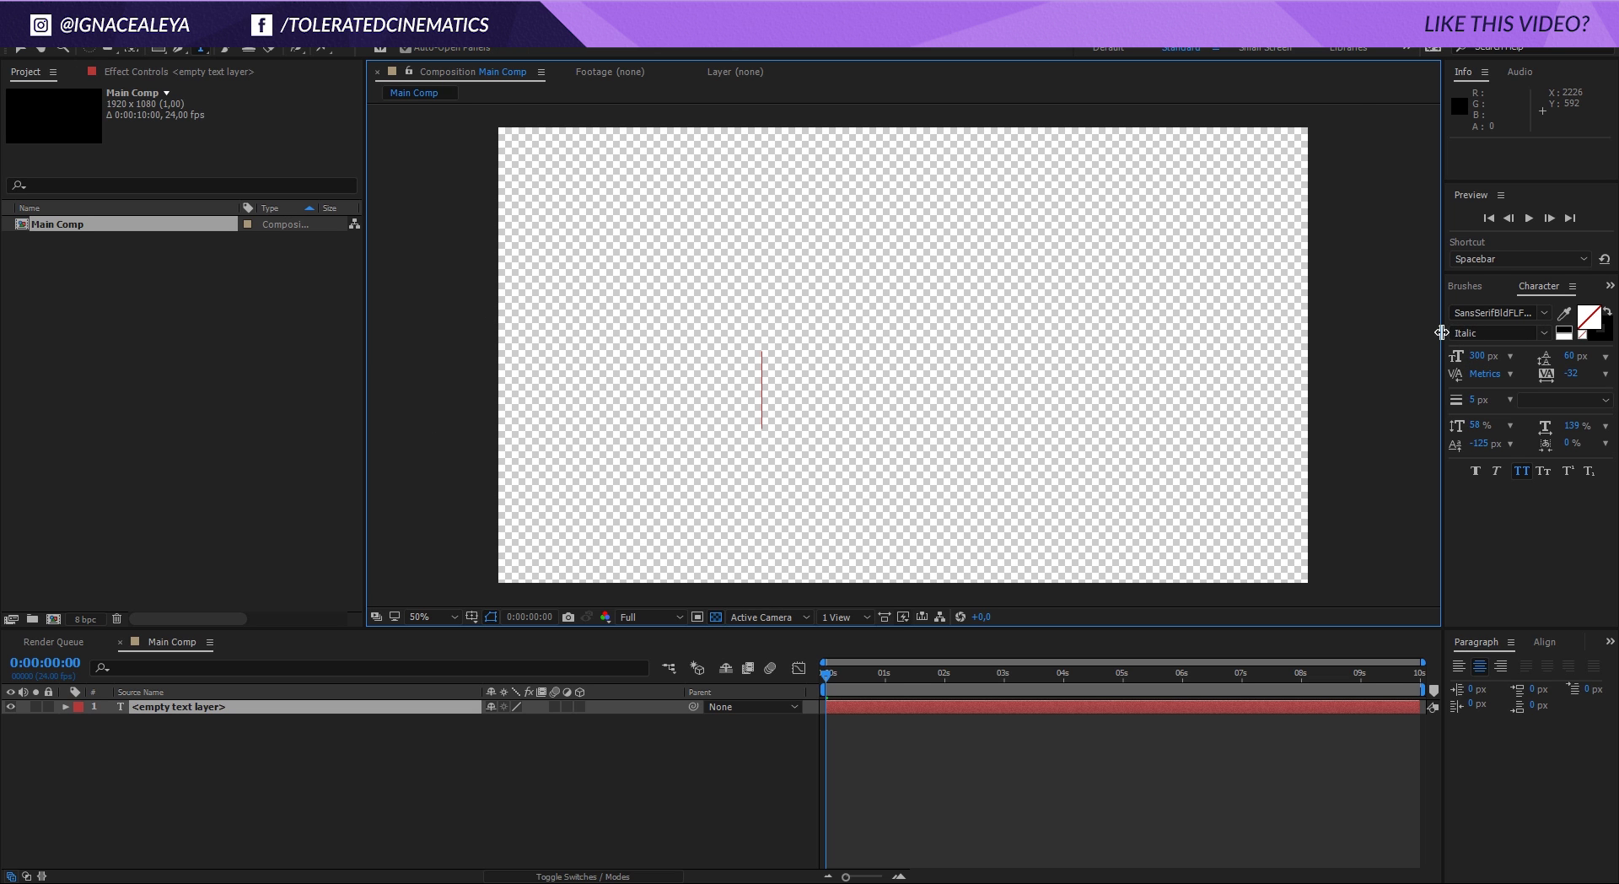
{"action": "left_click_drag", "start_coordinate": [1444, 337], "coordinate": [1270, 355]}
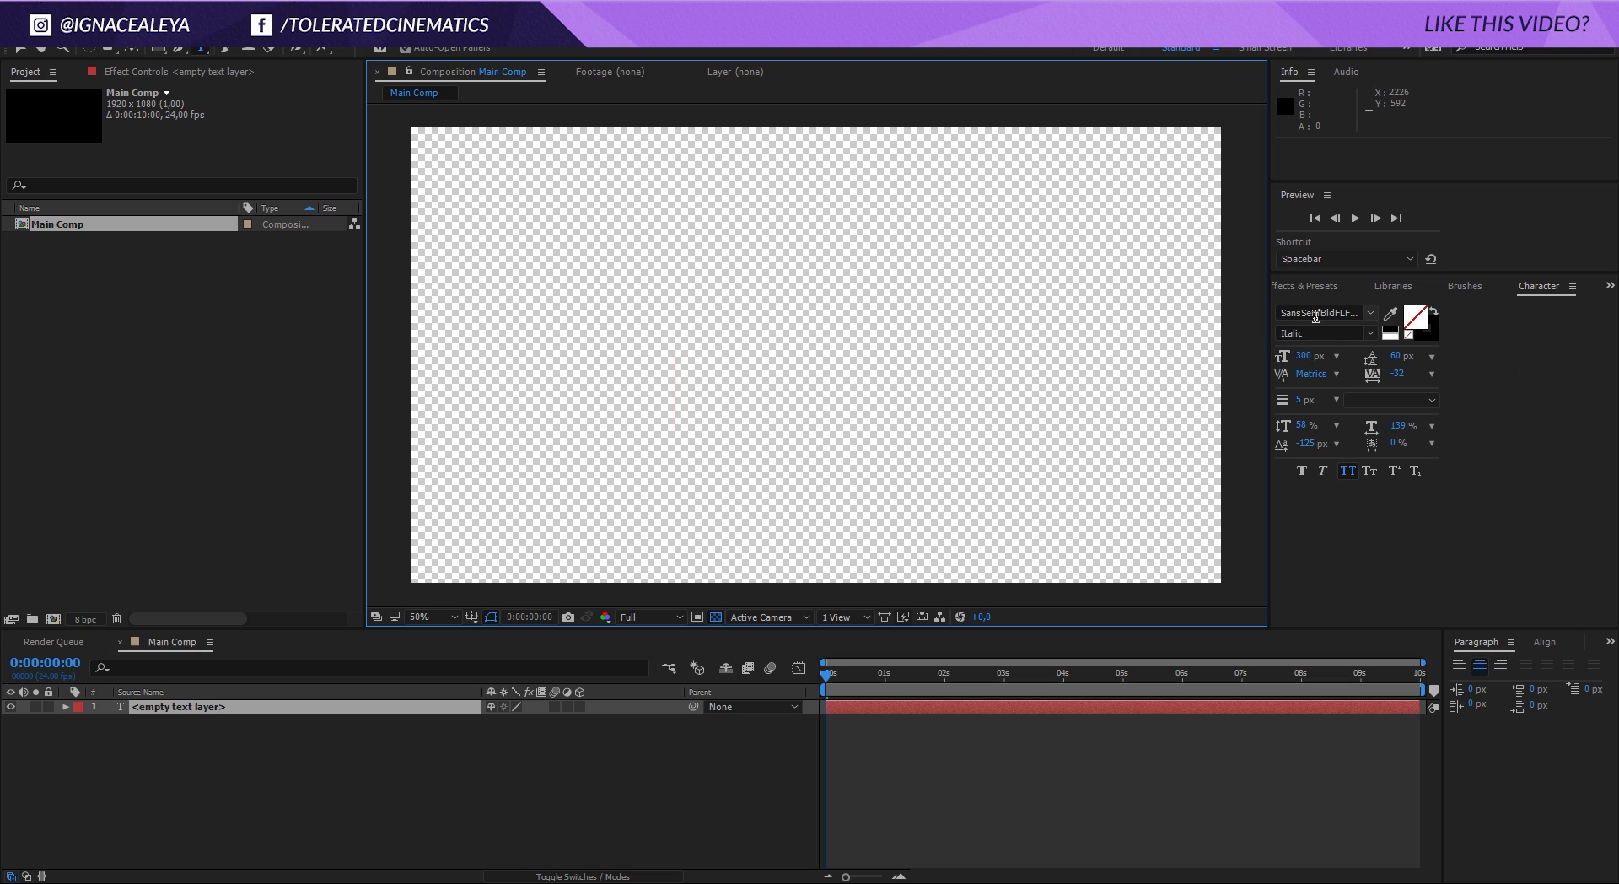
{"action": "left_click", "coordinate": [1341, 311]}
{"action": "left_click", "coordinate": [1345, 307]}
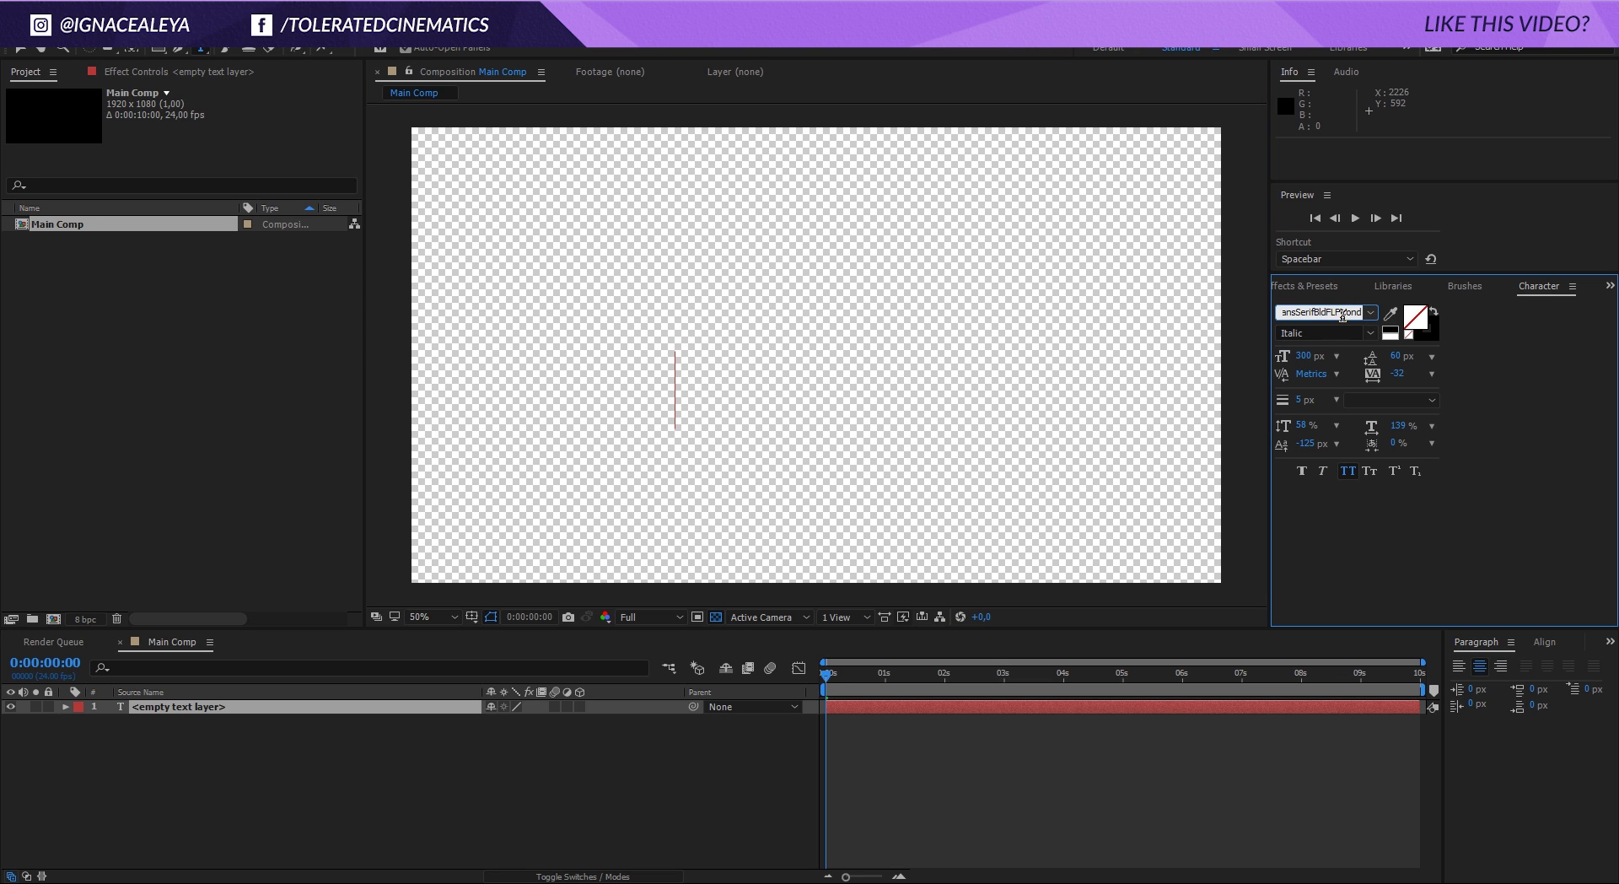
{"action": "left_click", "coordinate": [676, 387]}
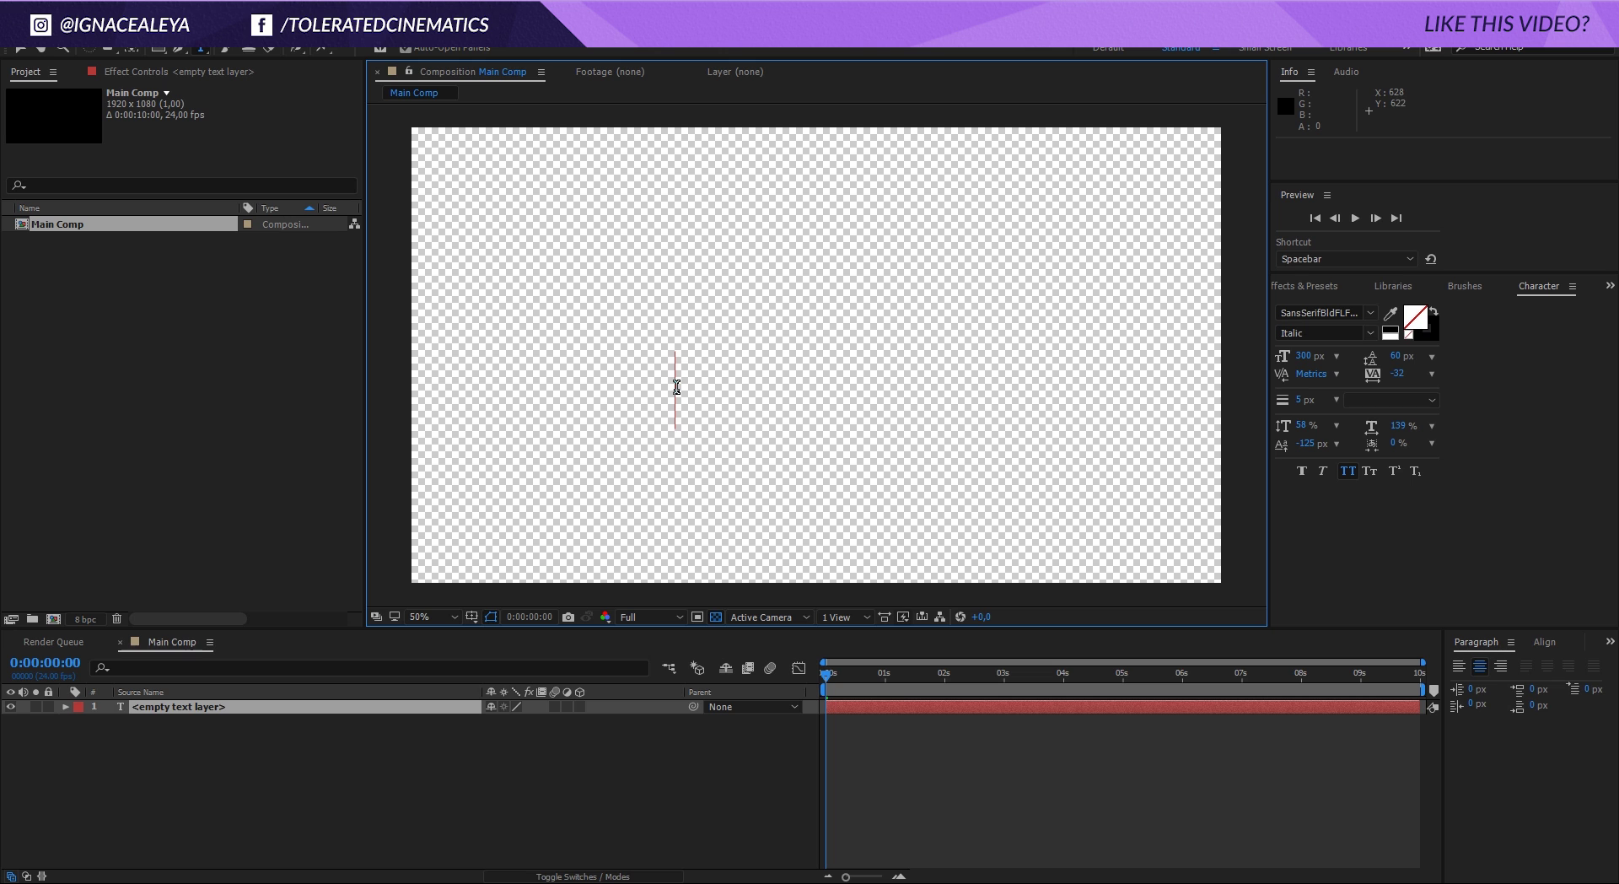
Type 'Fast & Furious' and swap fill and stroke so the letters are solid black.
{"action": "type", "text": "Fast & "}
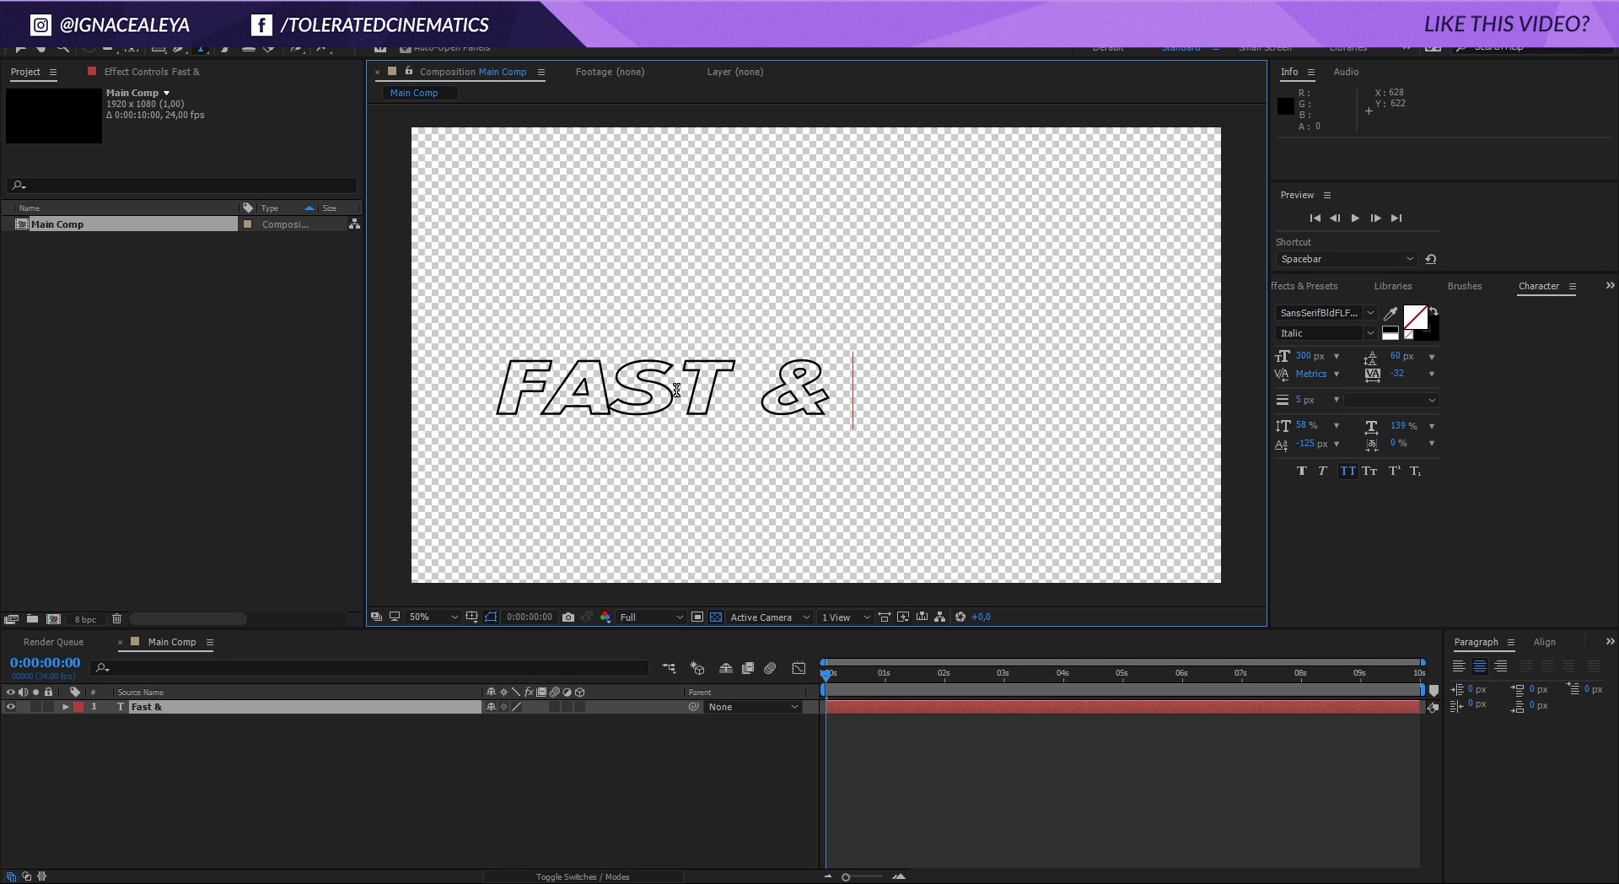
{"action": "type", "text": "Furious"}
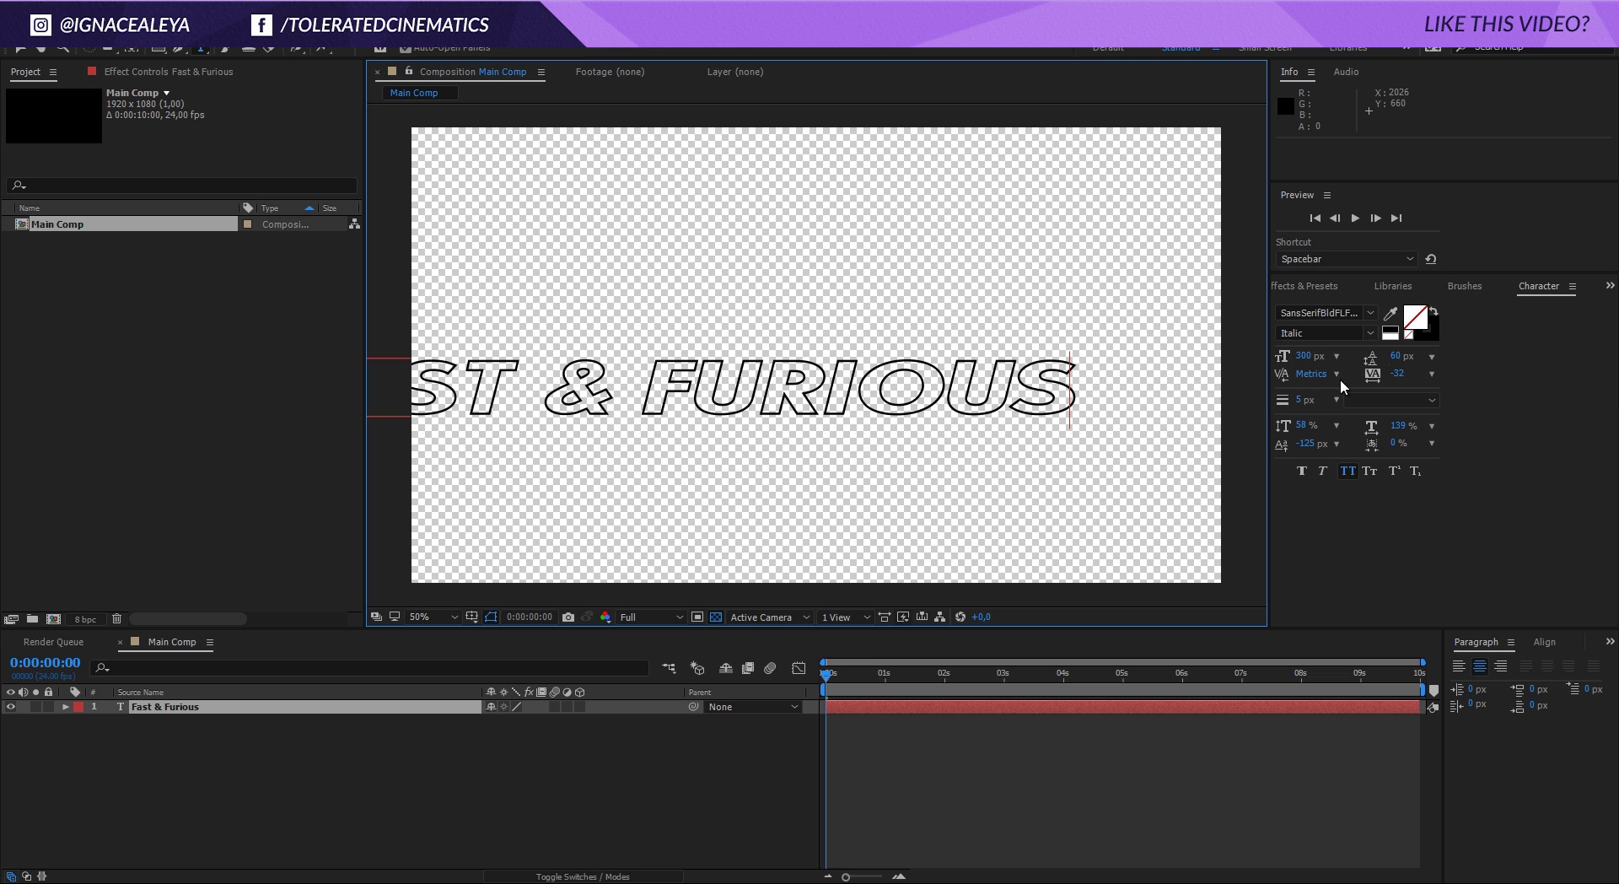
{"action": "key", "text": "ctrl+a"}
{"action": "left_click", "coordinate": [1433, 310]}
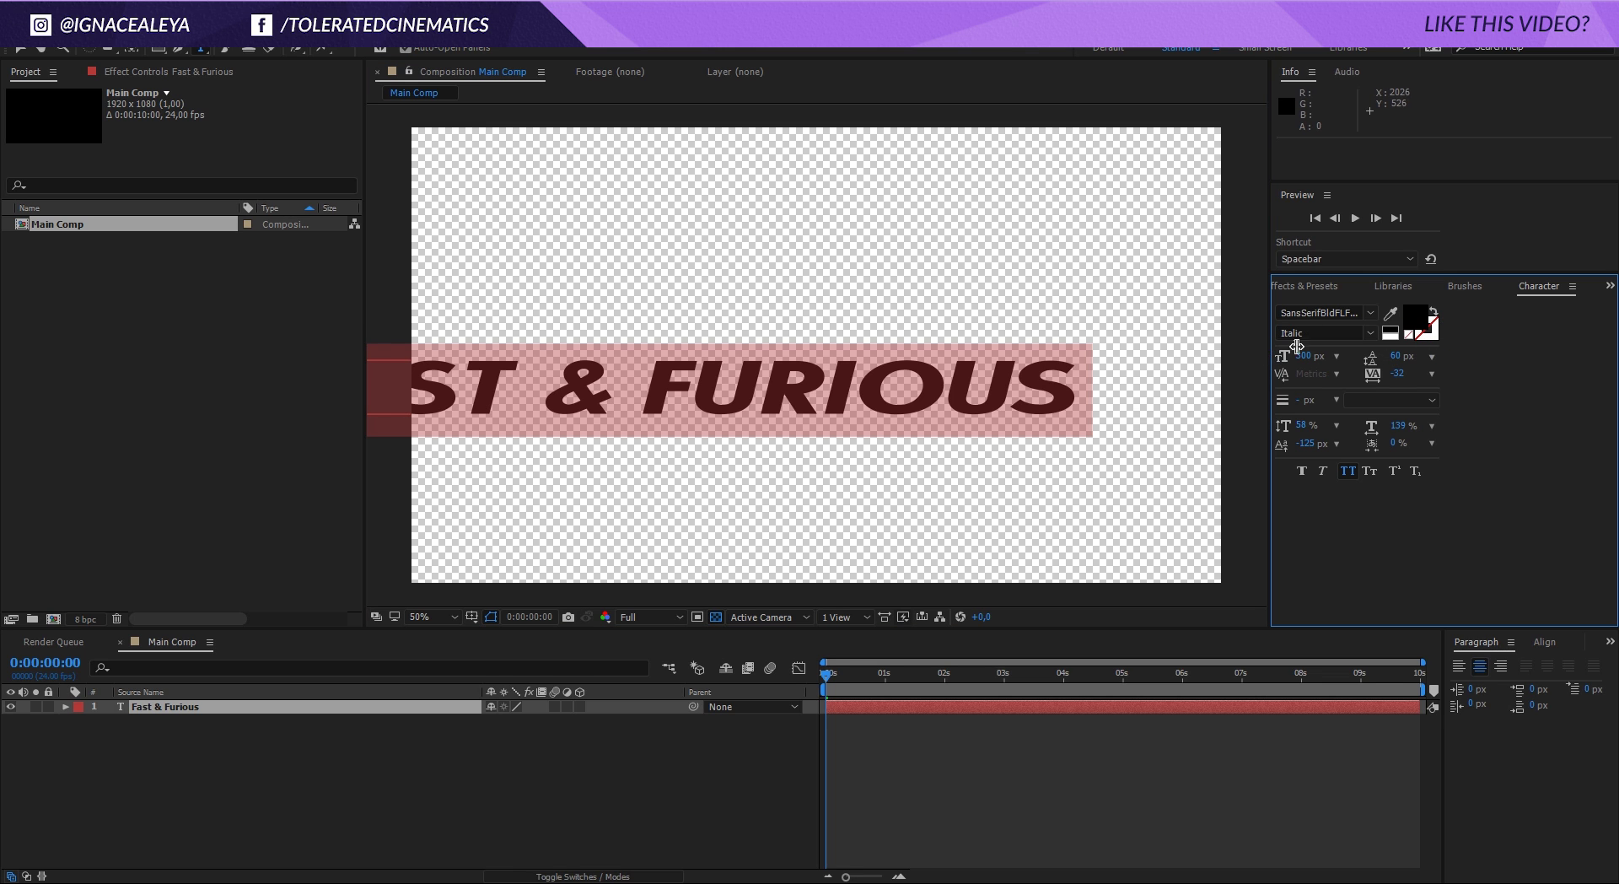
{"action": "left_click_drag", "start_coordinate": [1271, 345], "coordinate": [1387, 365]}
{"action": "left_click", "coordinate": [526, 386]}
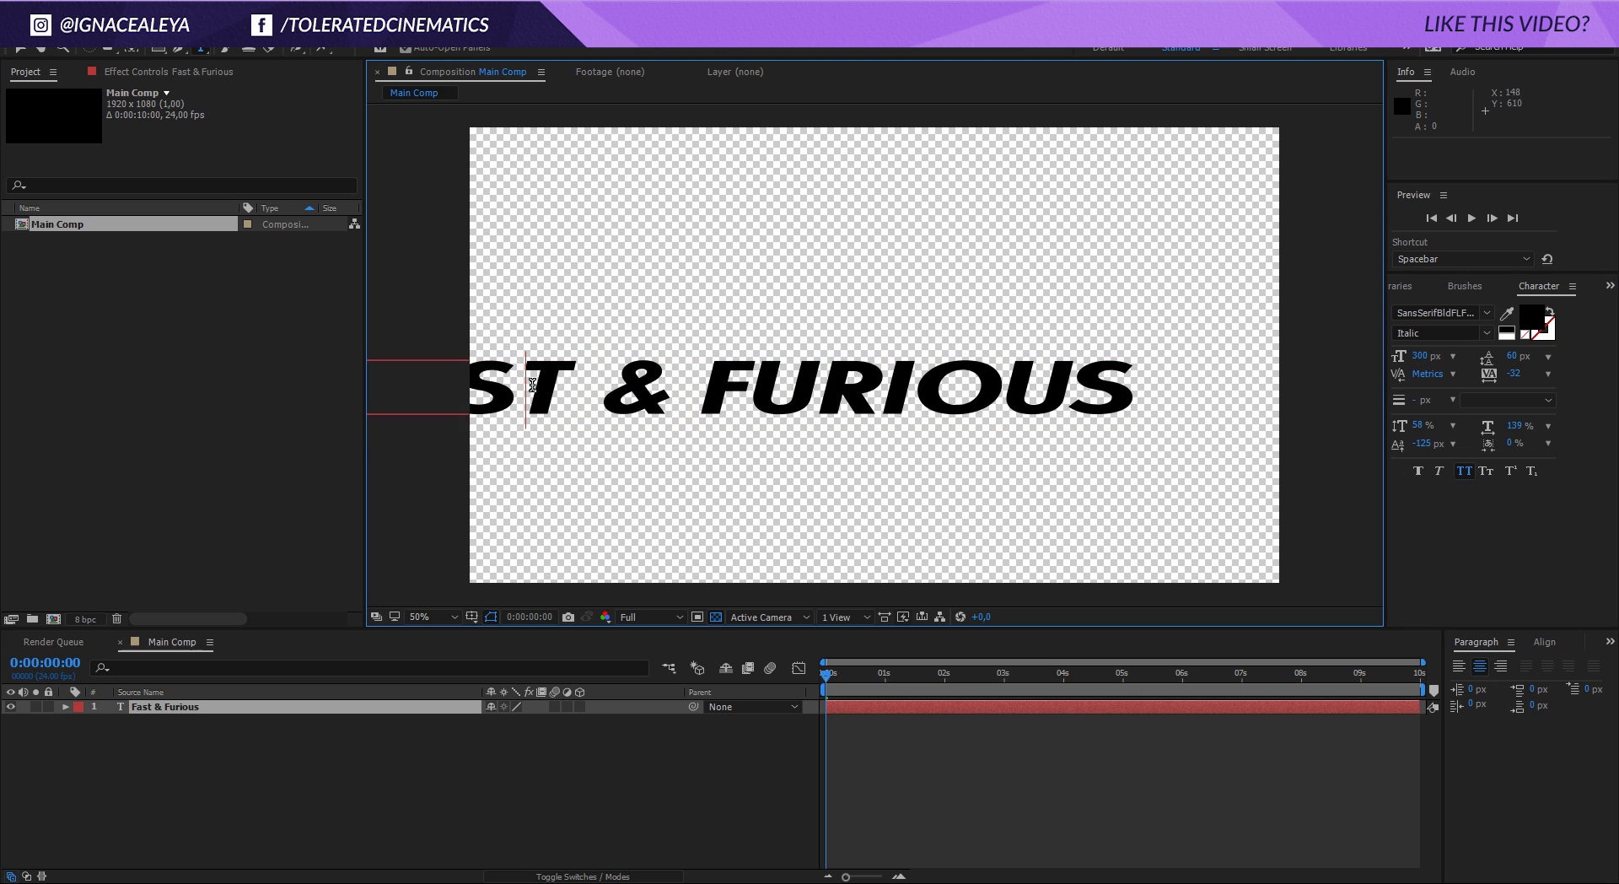
Reduce the title's font size to 249 px and move it toward the frame centre.
{"action": "left_click", "coordinate": [21, 51]}
{"action": "left_click_drag", "start_coordinate": [678, 396], "coordinate": [839, 365]}
{"action": "left_click_drag", "start_coordinate": [1421, 356], "coordinate": [1285, 367]}
{"action": "left_click_drag", "start_coordinate": [1050, 350], "coordinate": [1031, 335]}
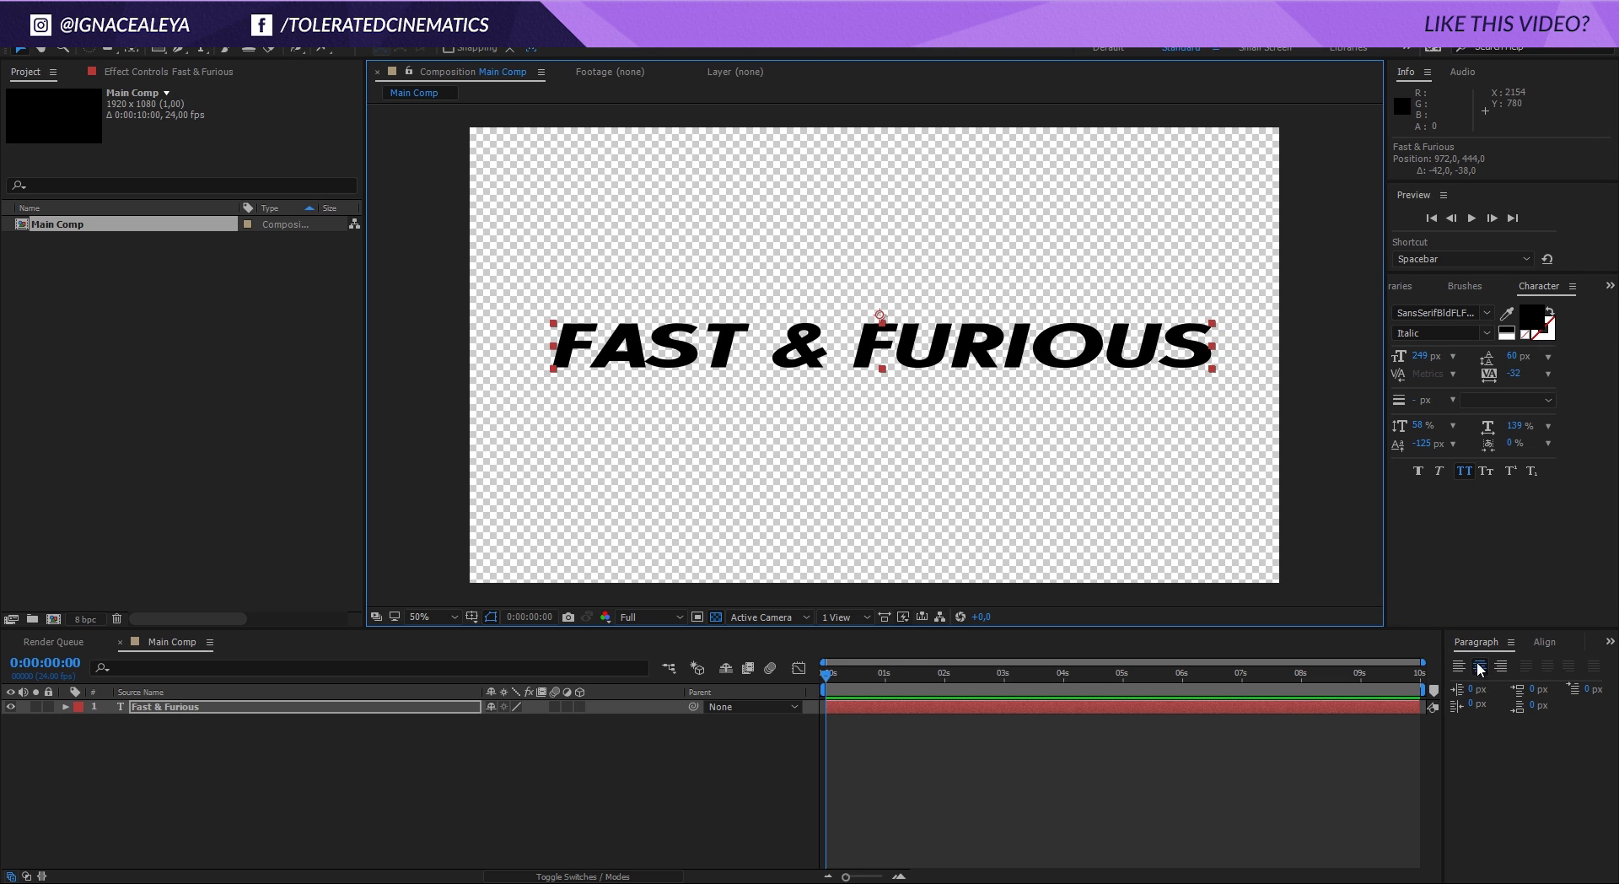
Align the title to the horizontal and vertical centre of the composition.
{"action": "left_click", "coordinate": [1545, 644]}
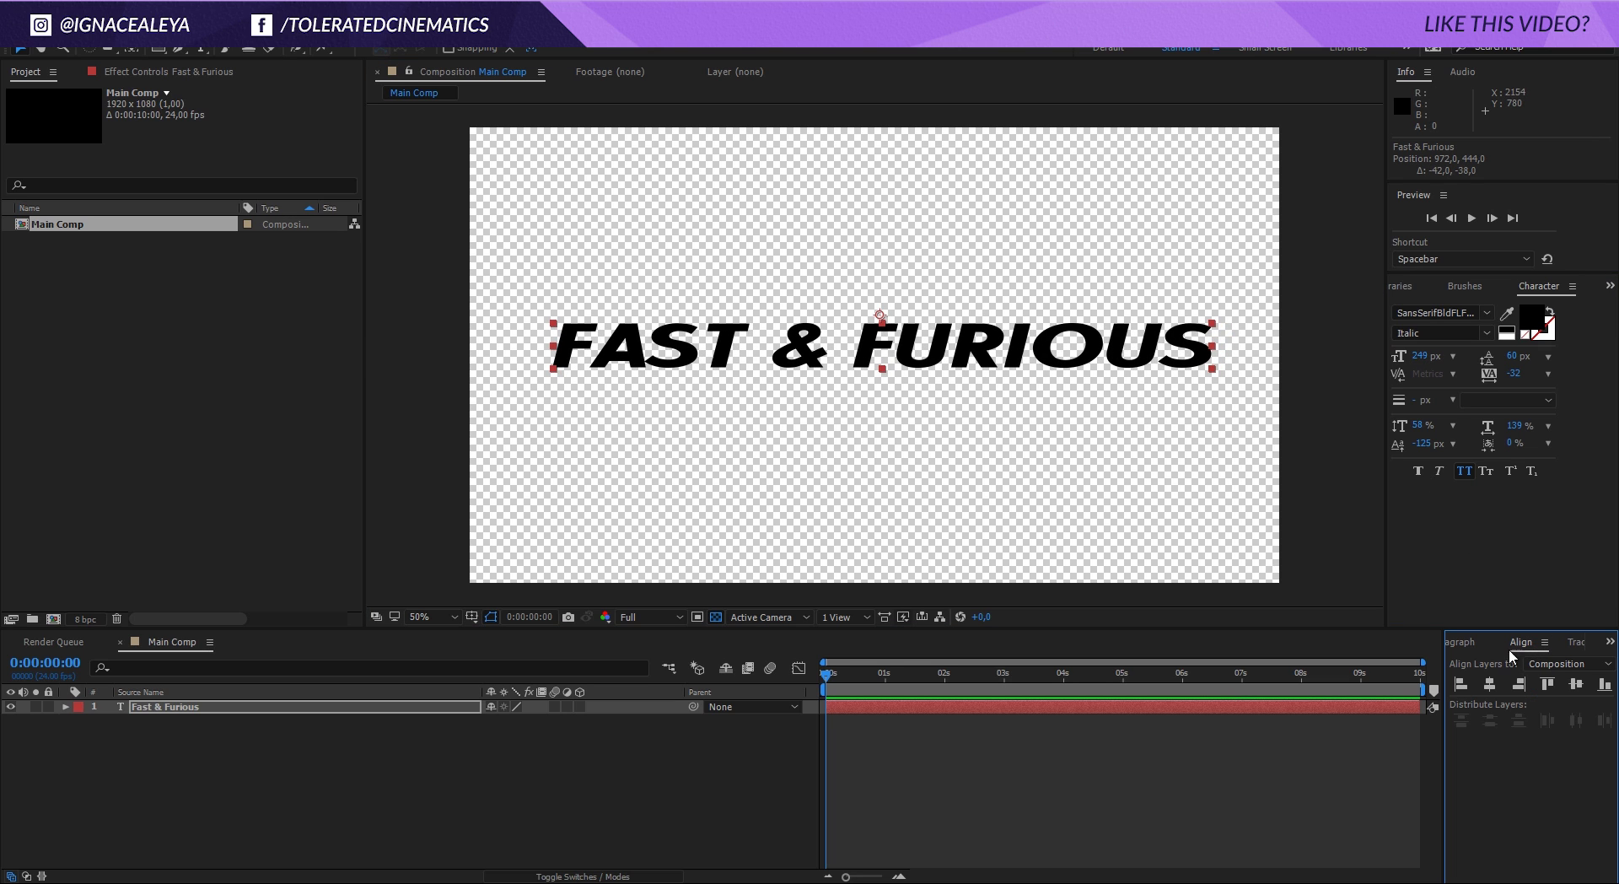
{"action": "left_click", "coordinate": [1490, 685]}
{"action": "left_click", "coordinate": [1574, 685]}
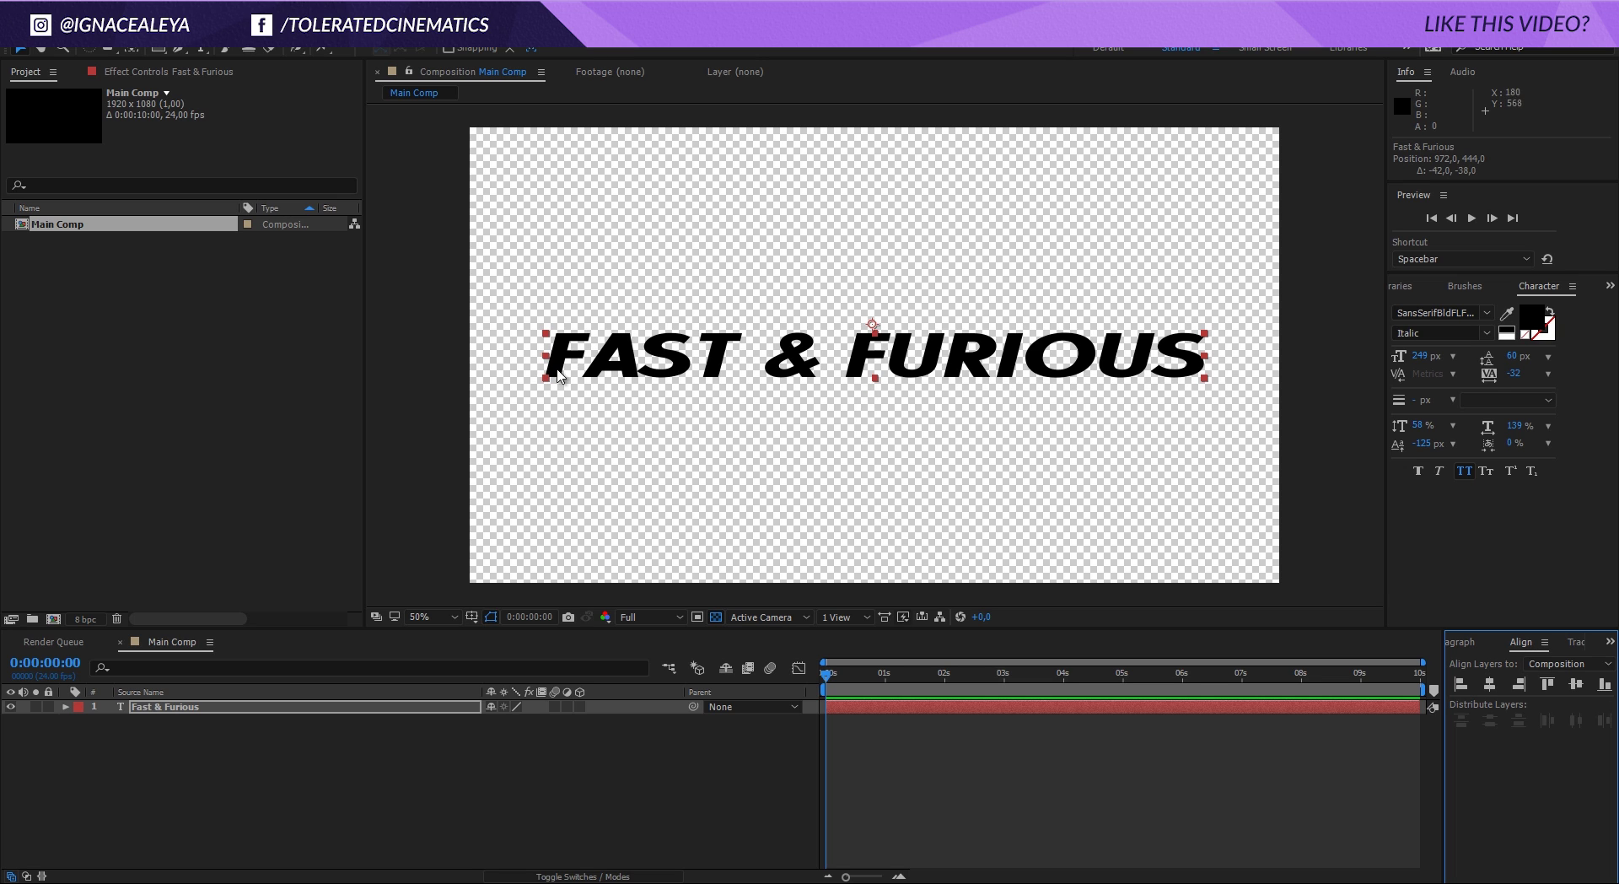
Make the F of FAST 300 px with a -145 px baseline shift.
{"action": "left_click", "coordinate": [200, 48]}
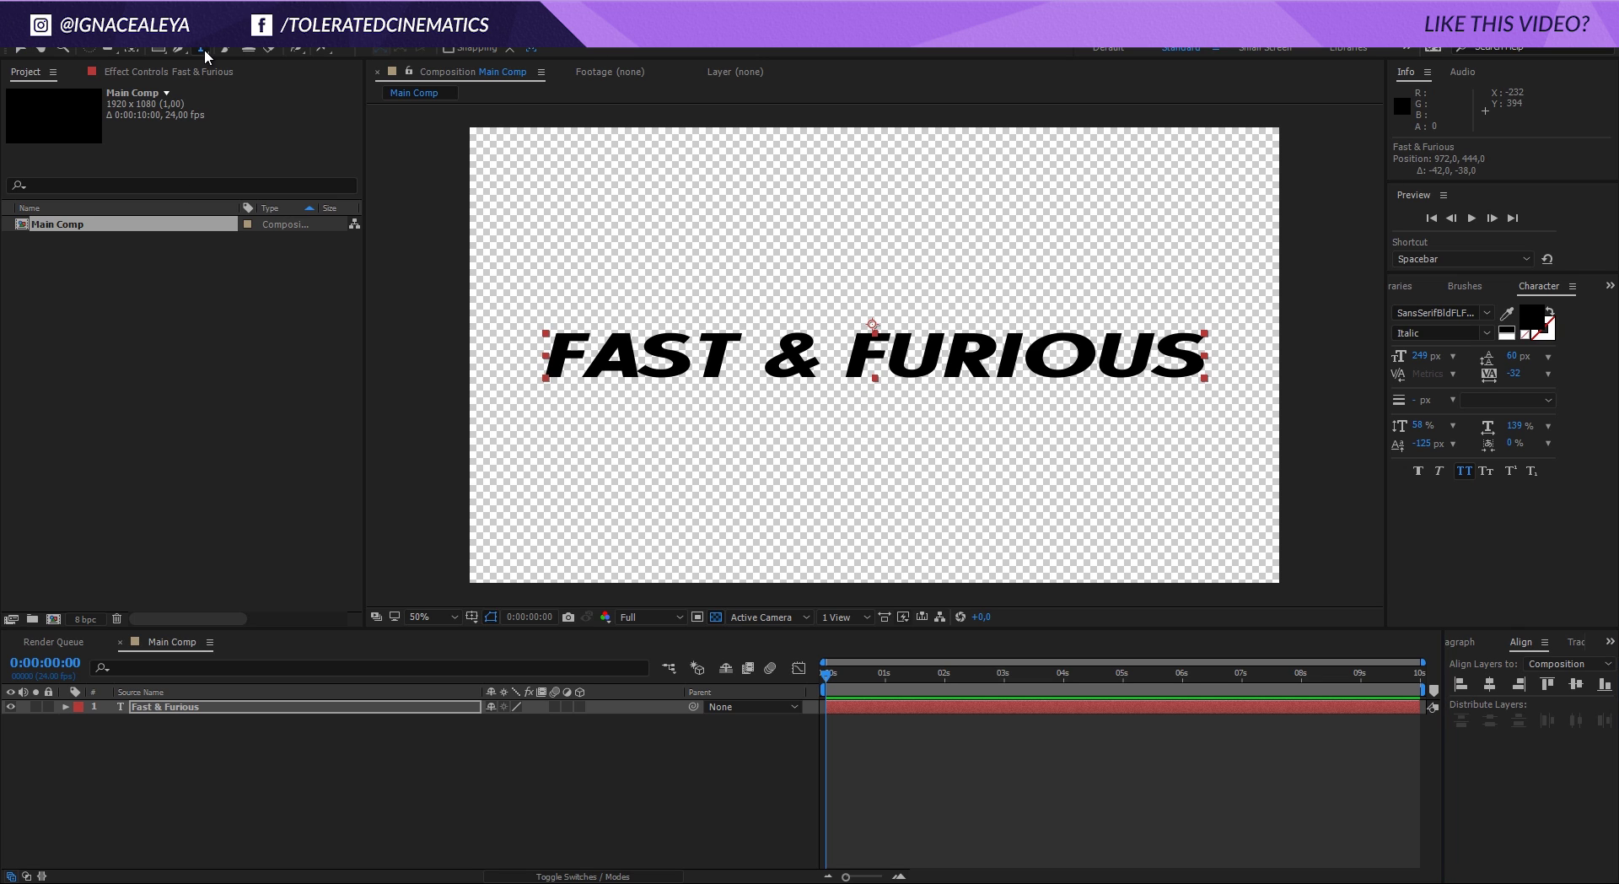
{"action": "left_click", "coordinate": [582, 368]}
{"action": "left_click_drag", "start_coordinate": [552, 369], "coordinate": [546, 369]}
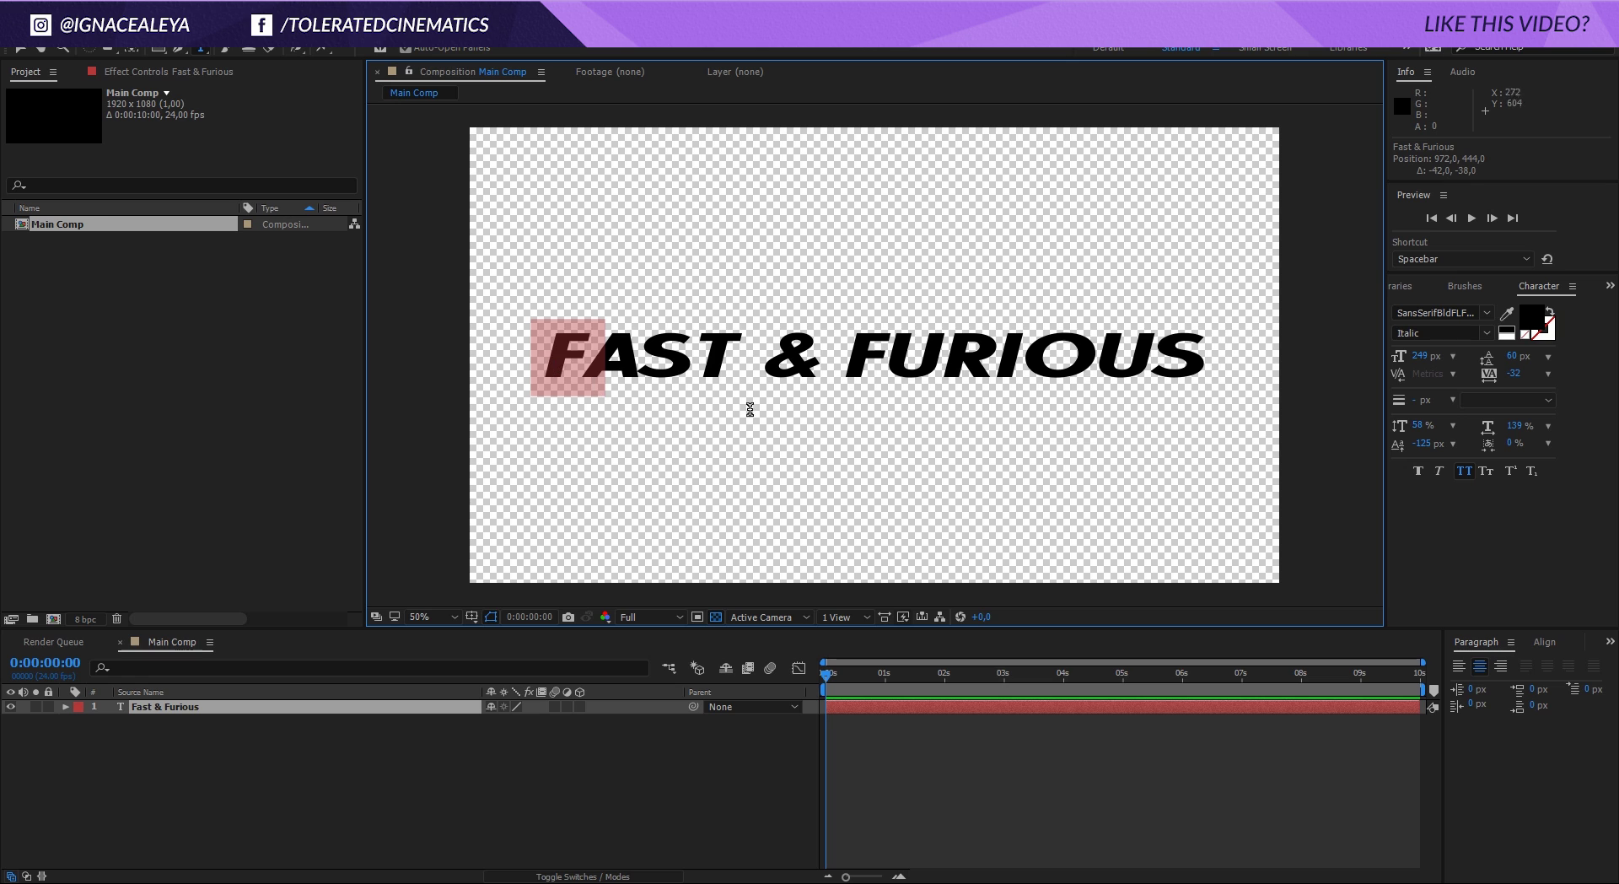
{"action": "left_click", "coordinate": [1425, 356]}
{"action": "type", "text": "300"}
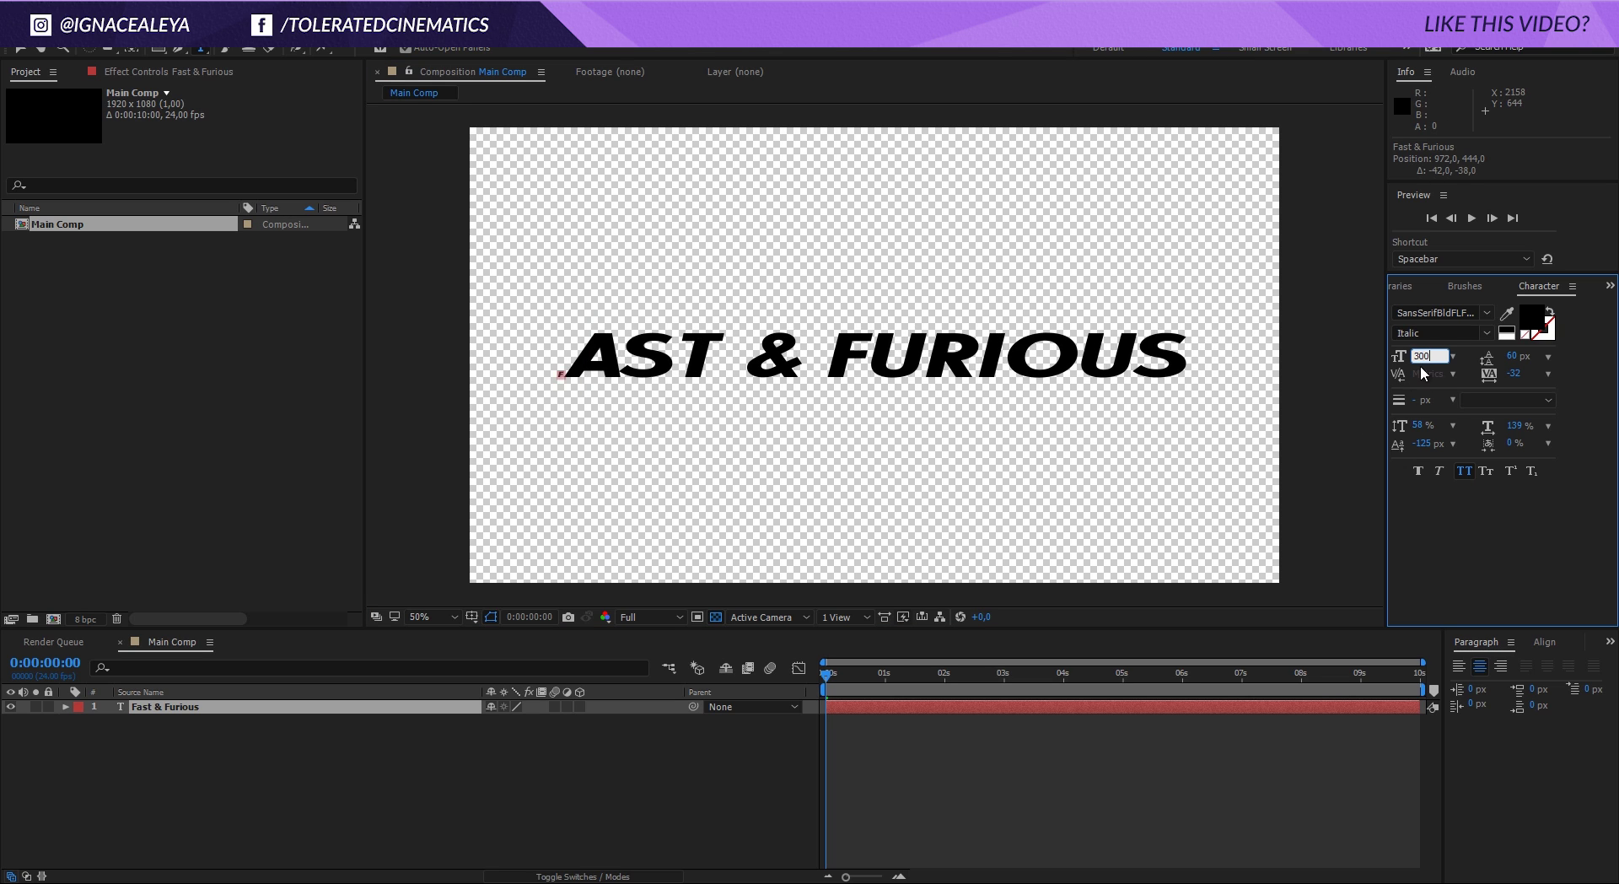
{"action": "left_click_drag", "start_coordinate": [1423, 449], "coordinate": [1402, 446]}
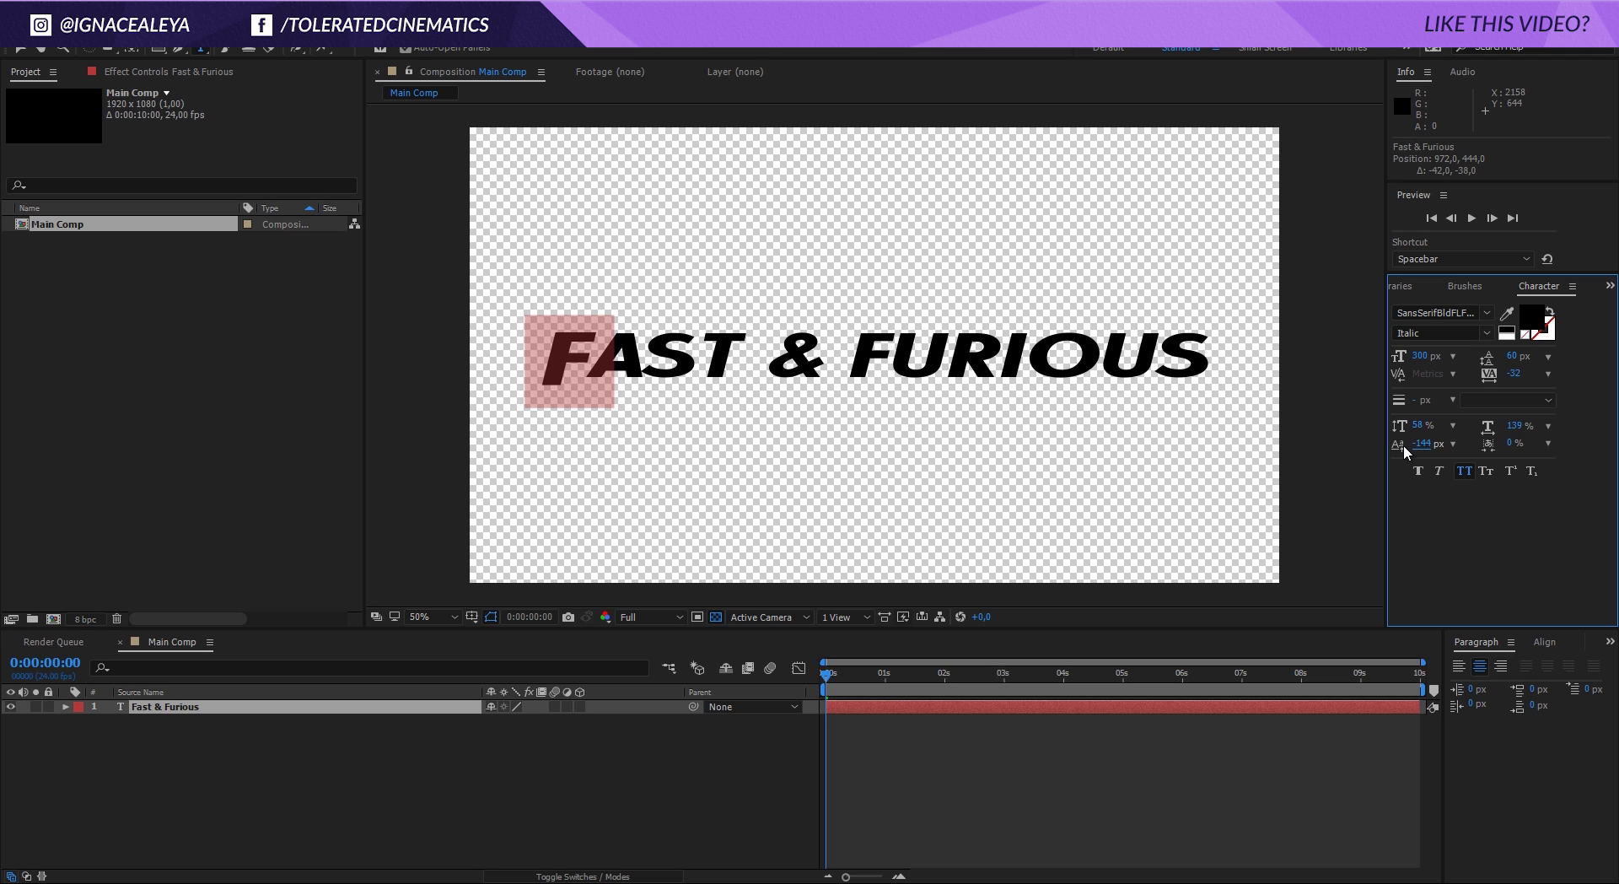
{"action": "left_click", "coordinate": [1420, 443]}
{"action": "type", "text": "-145"}
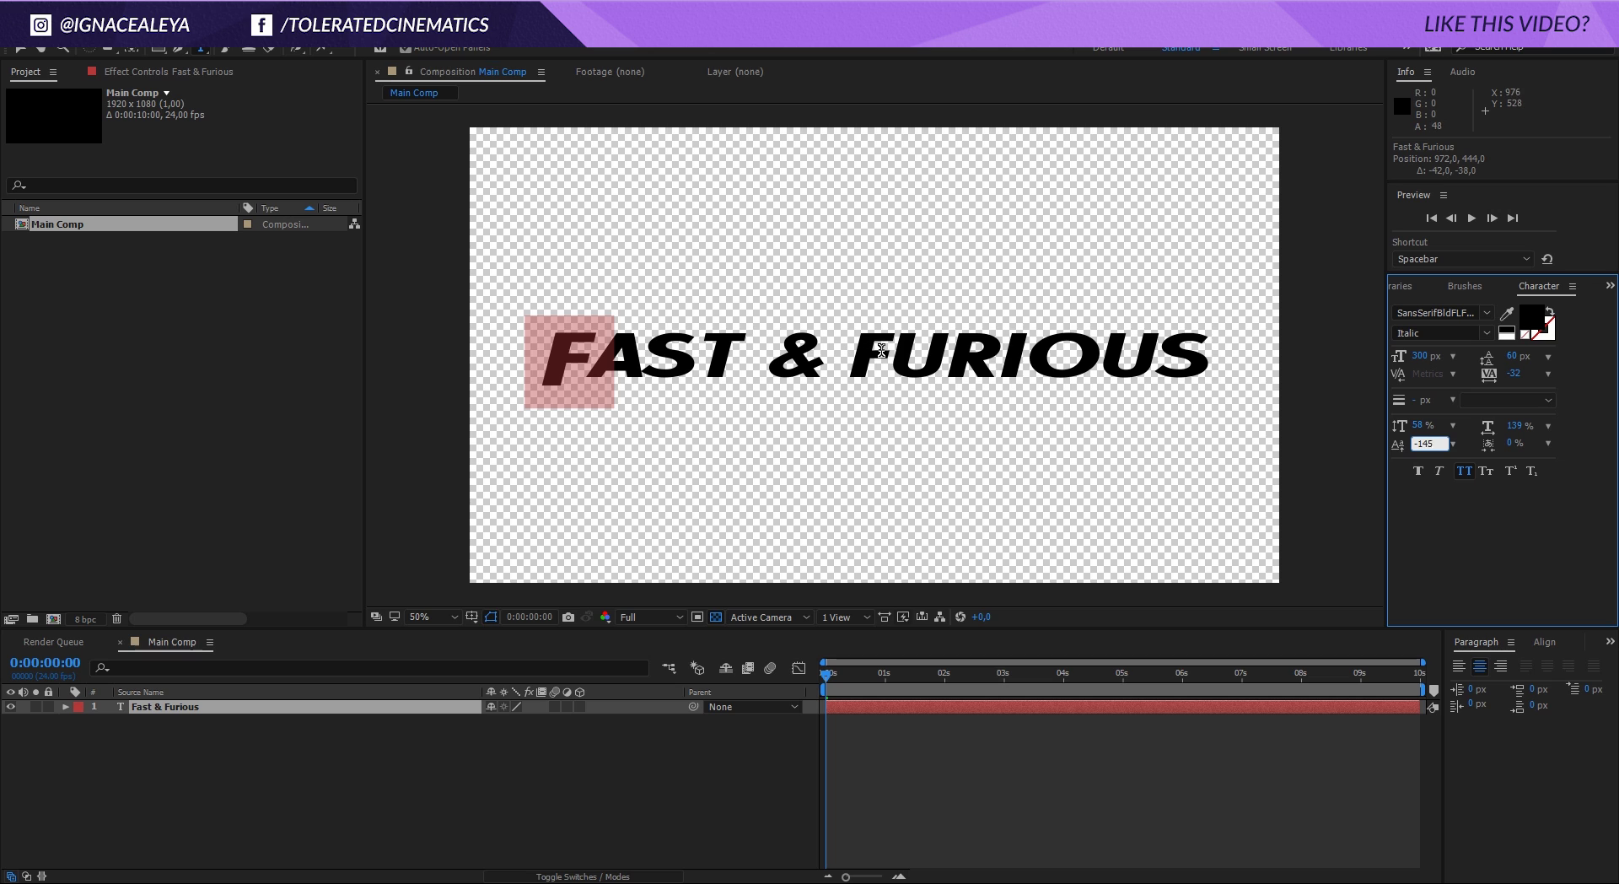
Make the F of FURIOUS 300 px with a -145 px baseline shift.
{"action": "left_click_drag", "start_coordinate": [882, 350], "coordinate": [850, 353]}
{"action": "left_click", "coordinate": [1429, 356]}
{"action": "type", "text": "3"}
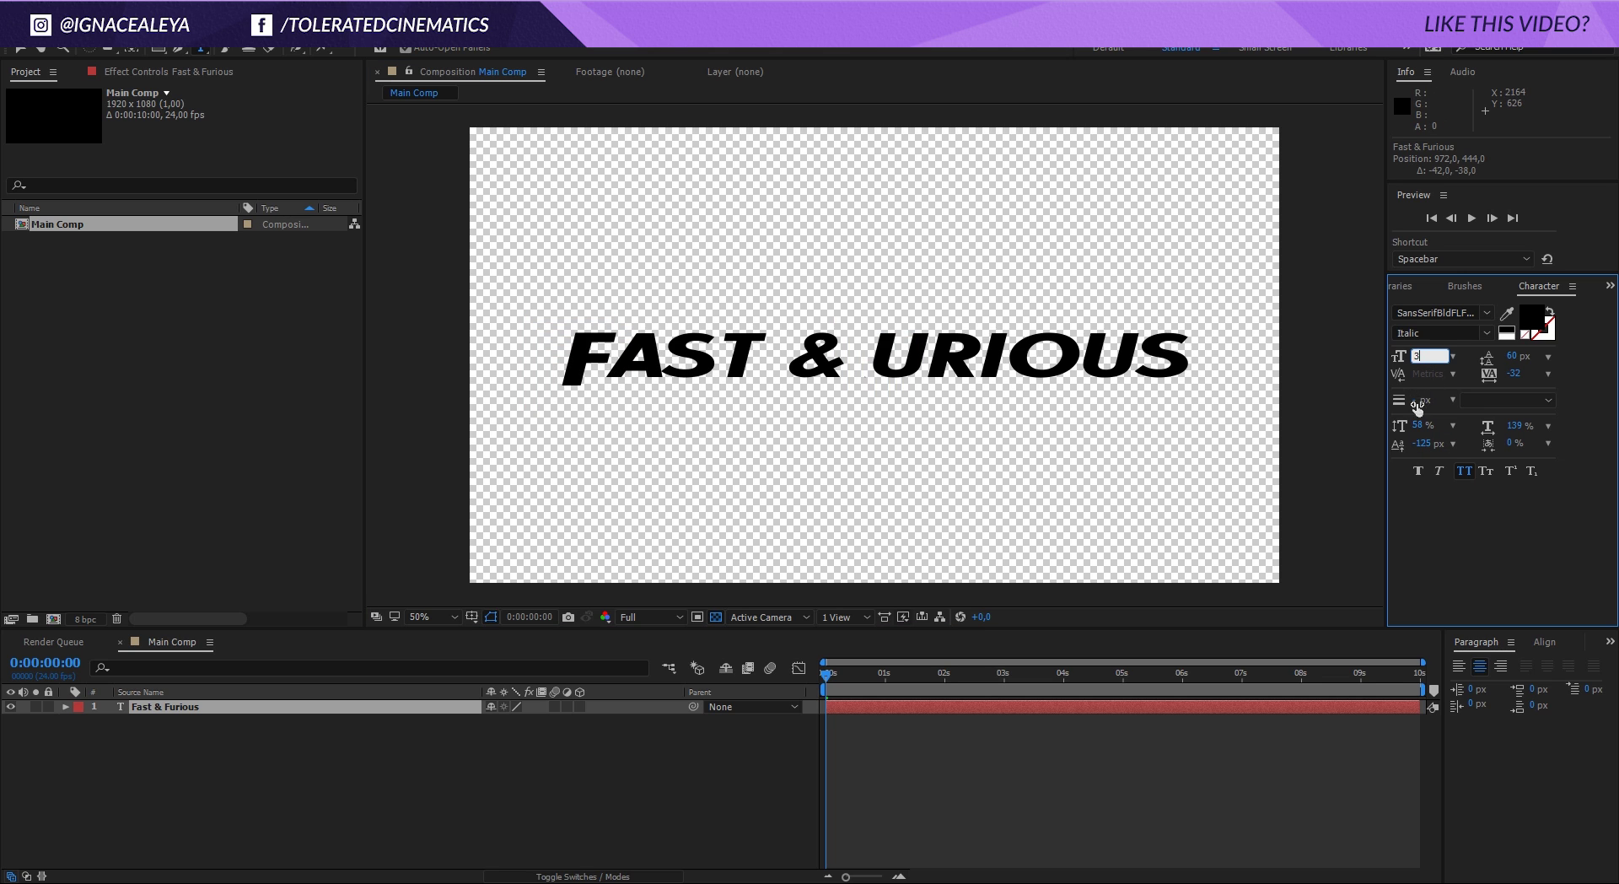
{"action": "type", "text": "00"}
{"action": "key", "text": "Return"}
{"action": "left_click", "coordinate": [1422, 442]}
{"action": "type", "text": "-145"}
{"action": "key", "text": "Return"}
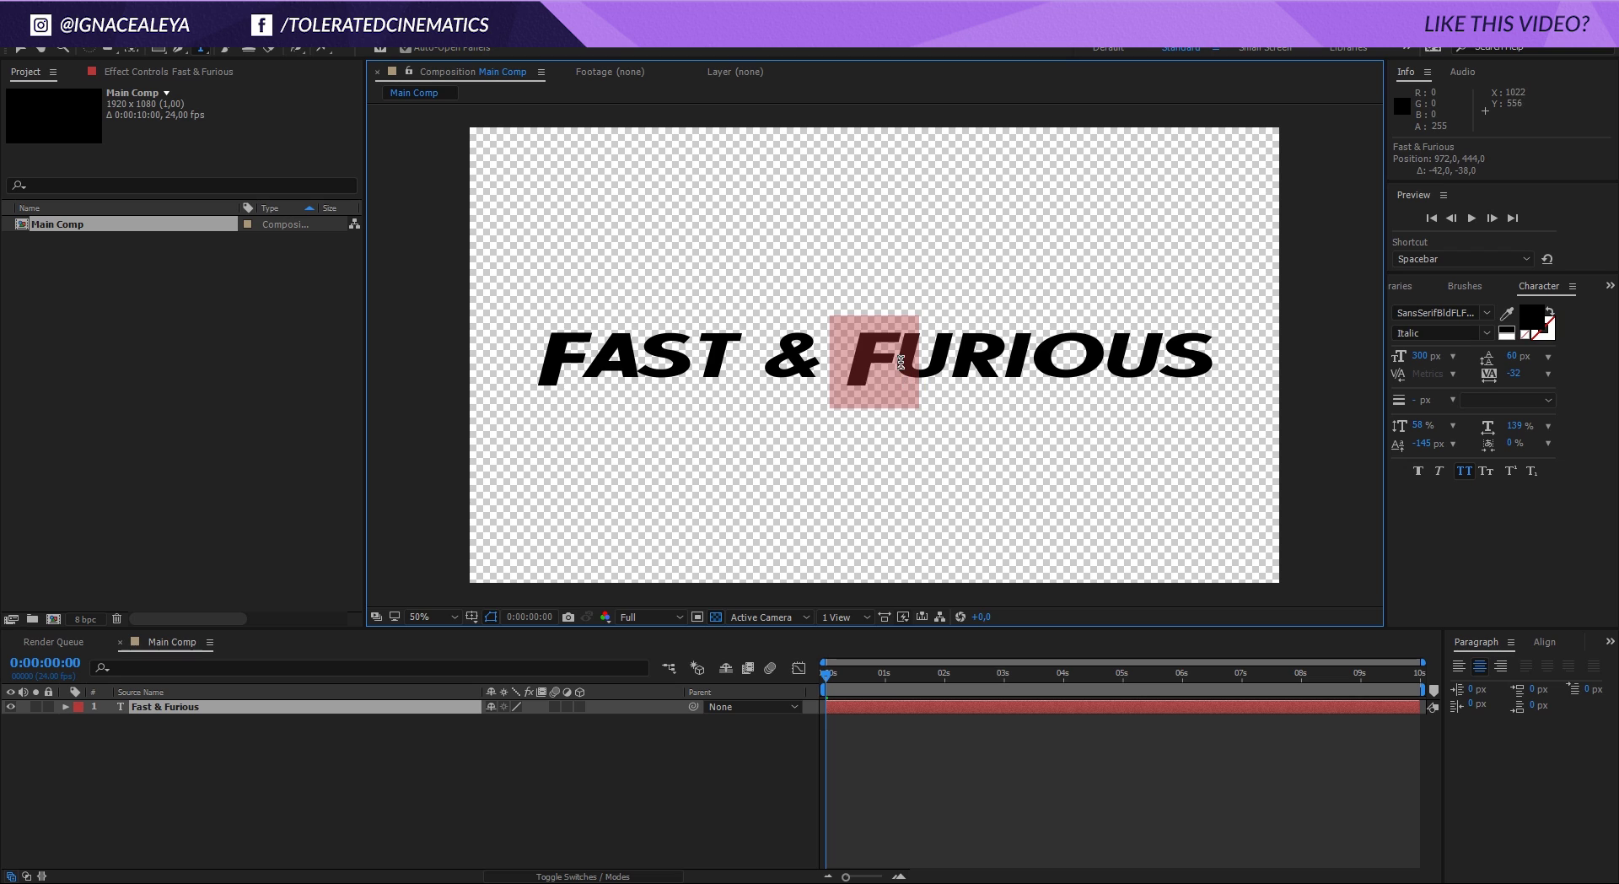
Kern the letters: widen F–U and A–S, tighten S–T twice.
{"action": "left_click", "coordinate": [895, 396]}
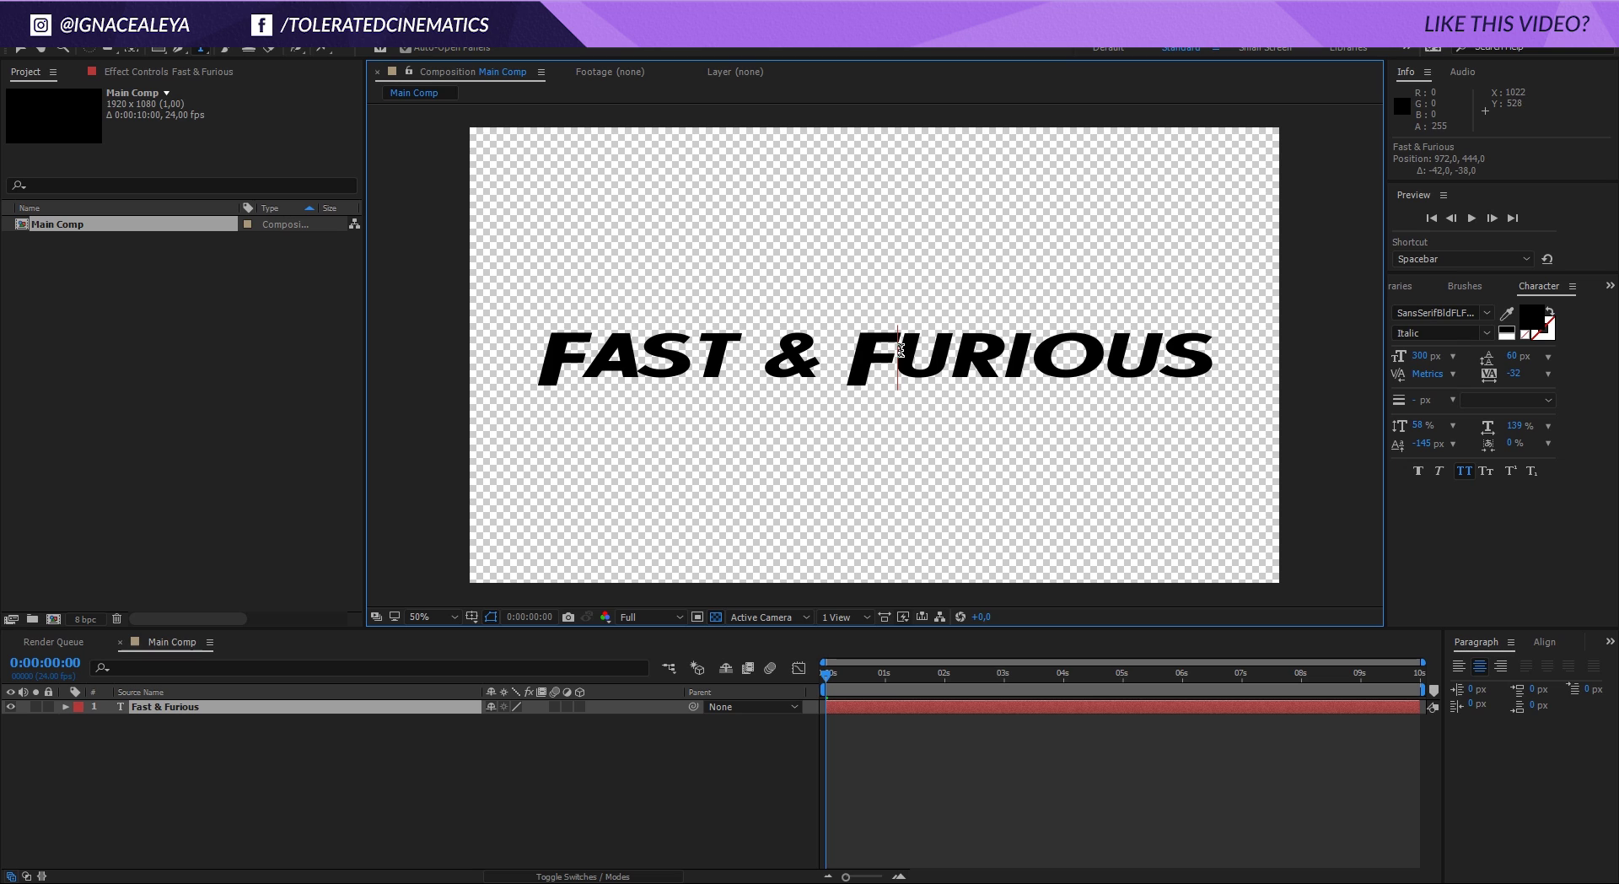
{"action": "key", "text": "alt+Right"}
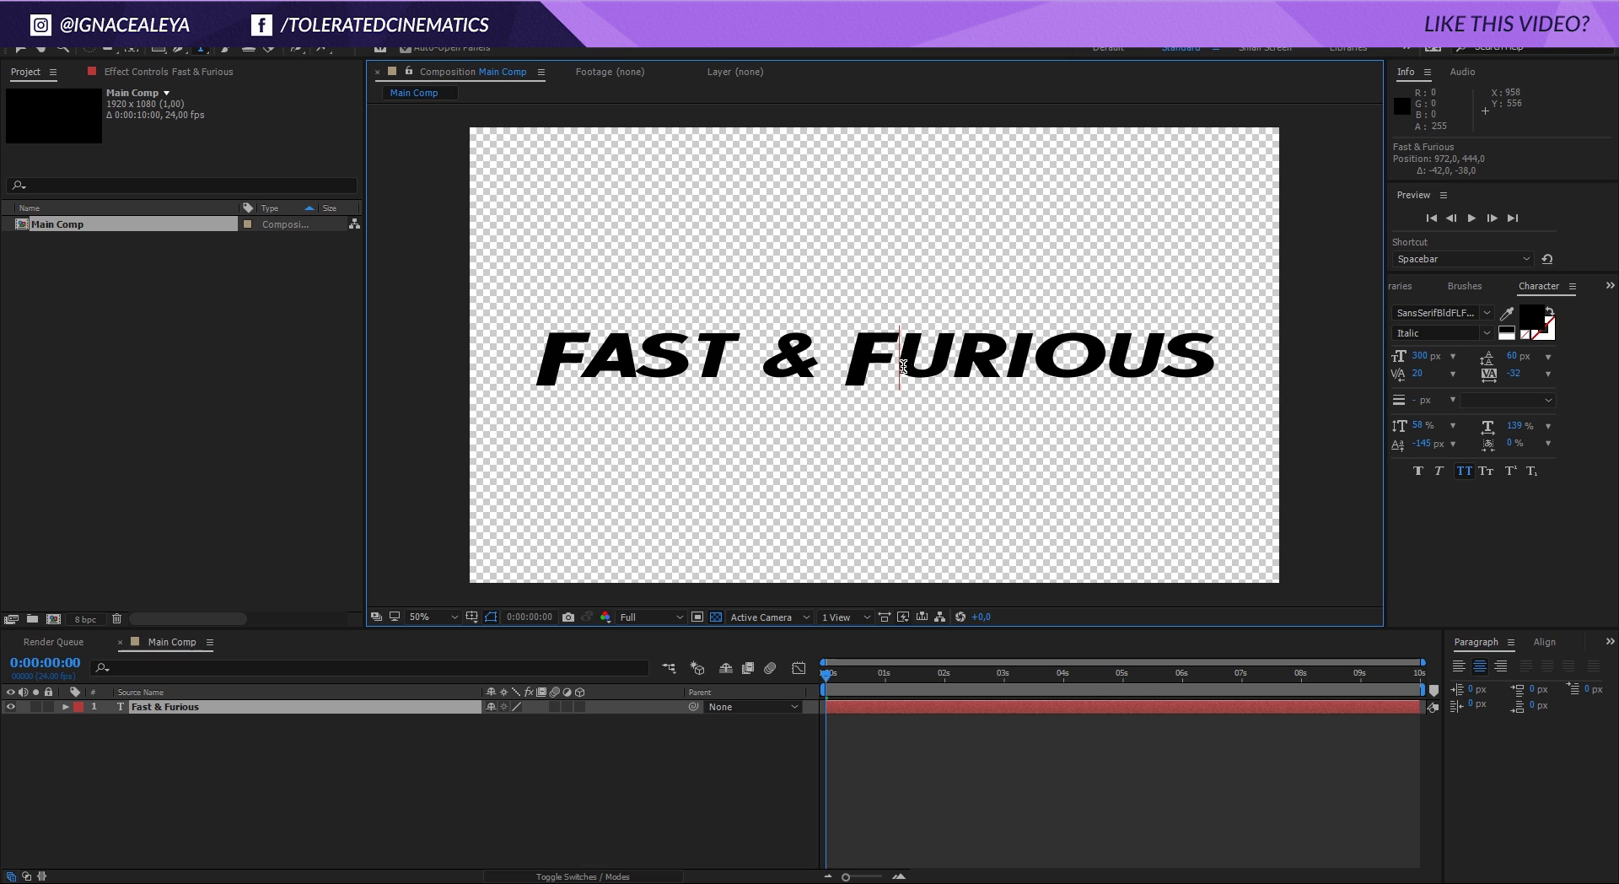
{"action": "left_click", "coordinate": [641, 369]}
{"action": "key", "text": "alt+Right"}
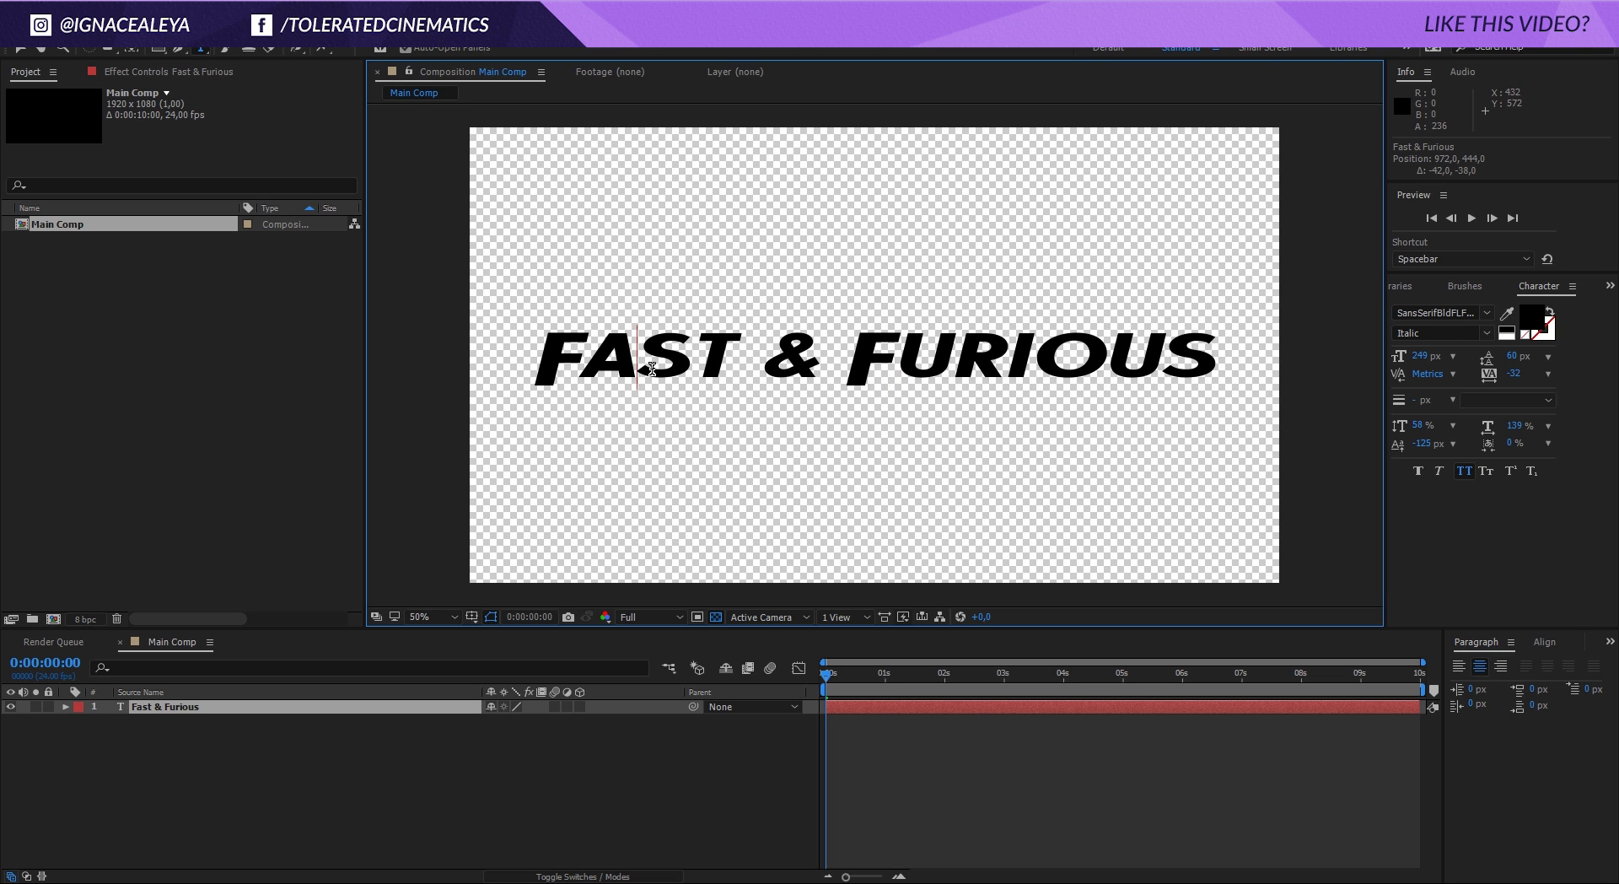
{"action": "left_click", "coordinate": [701, 357]}
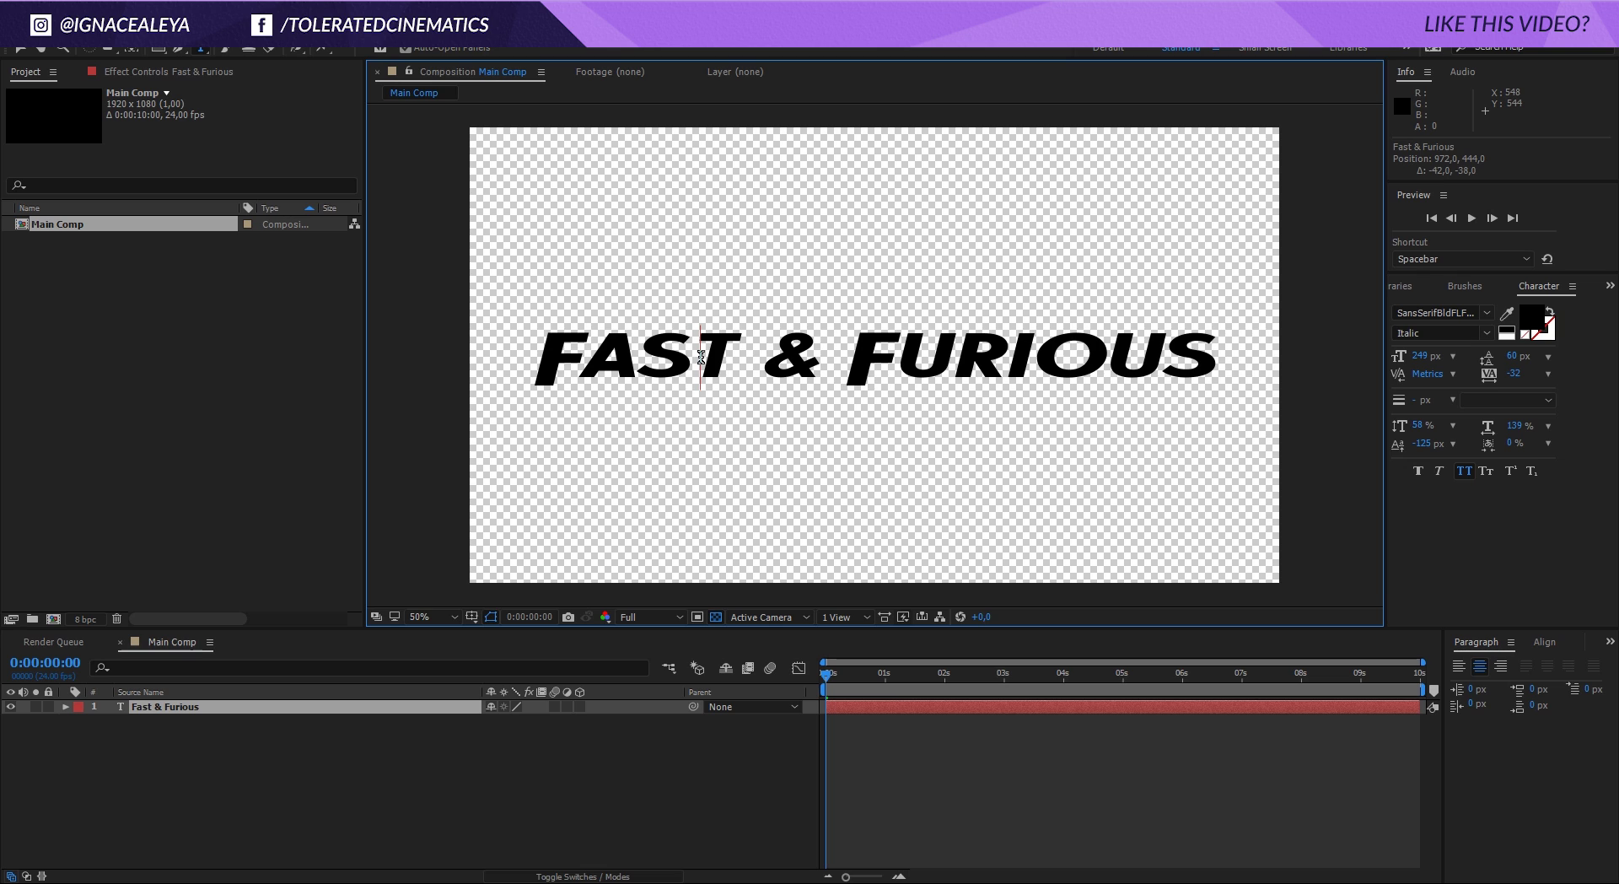
{"action": "key", "text": "alt+Left"}
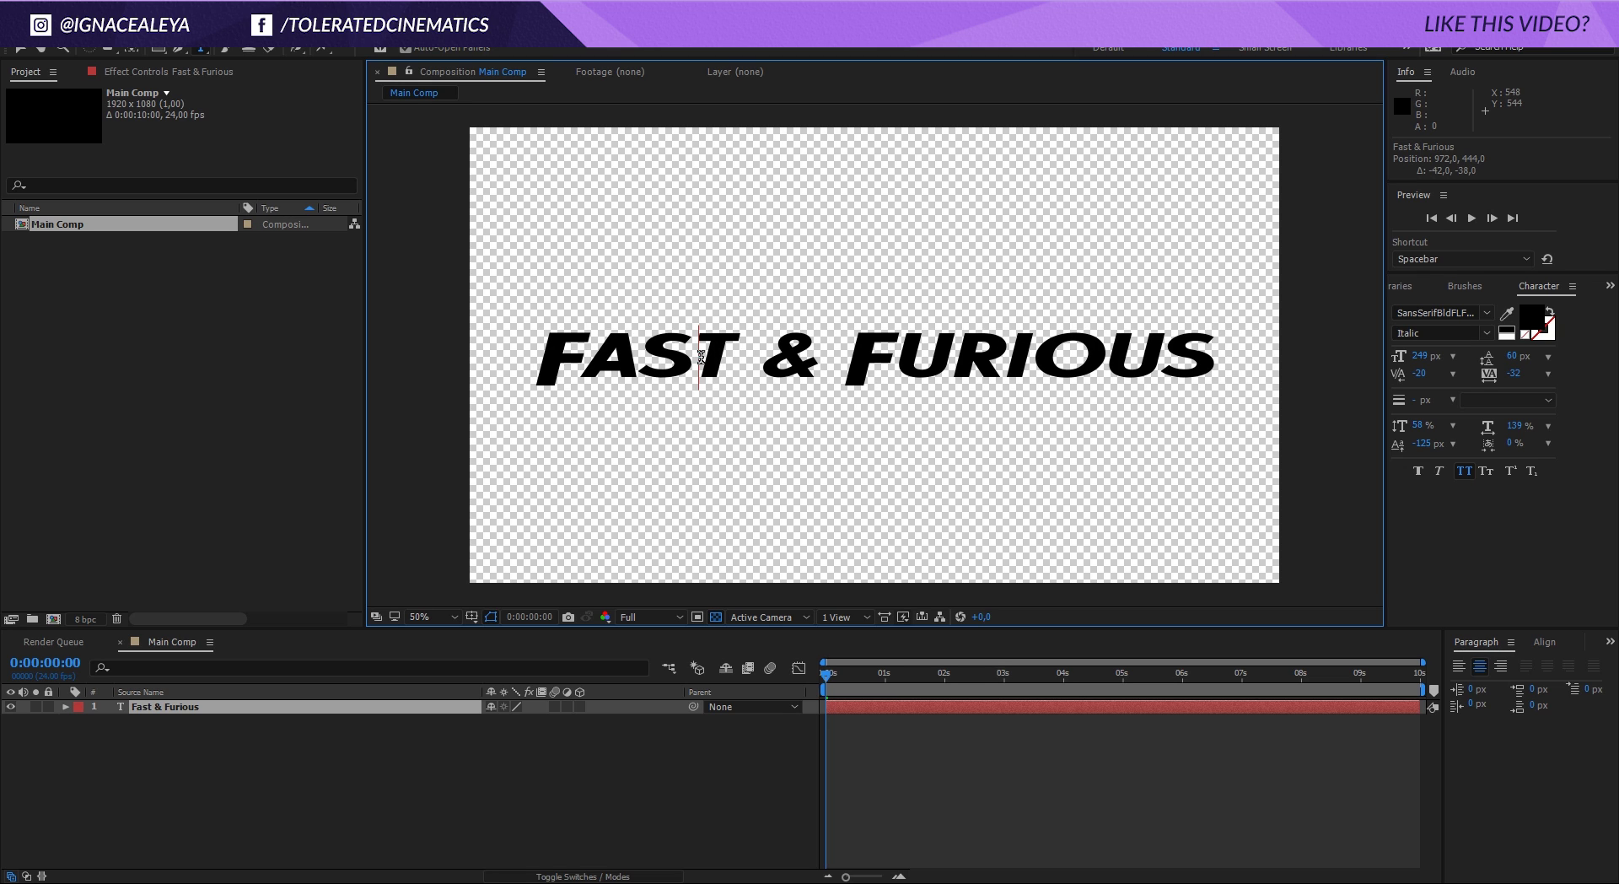
{"action": "key", "text": "alt+Left"}
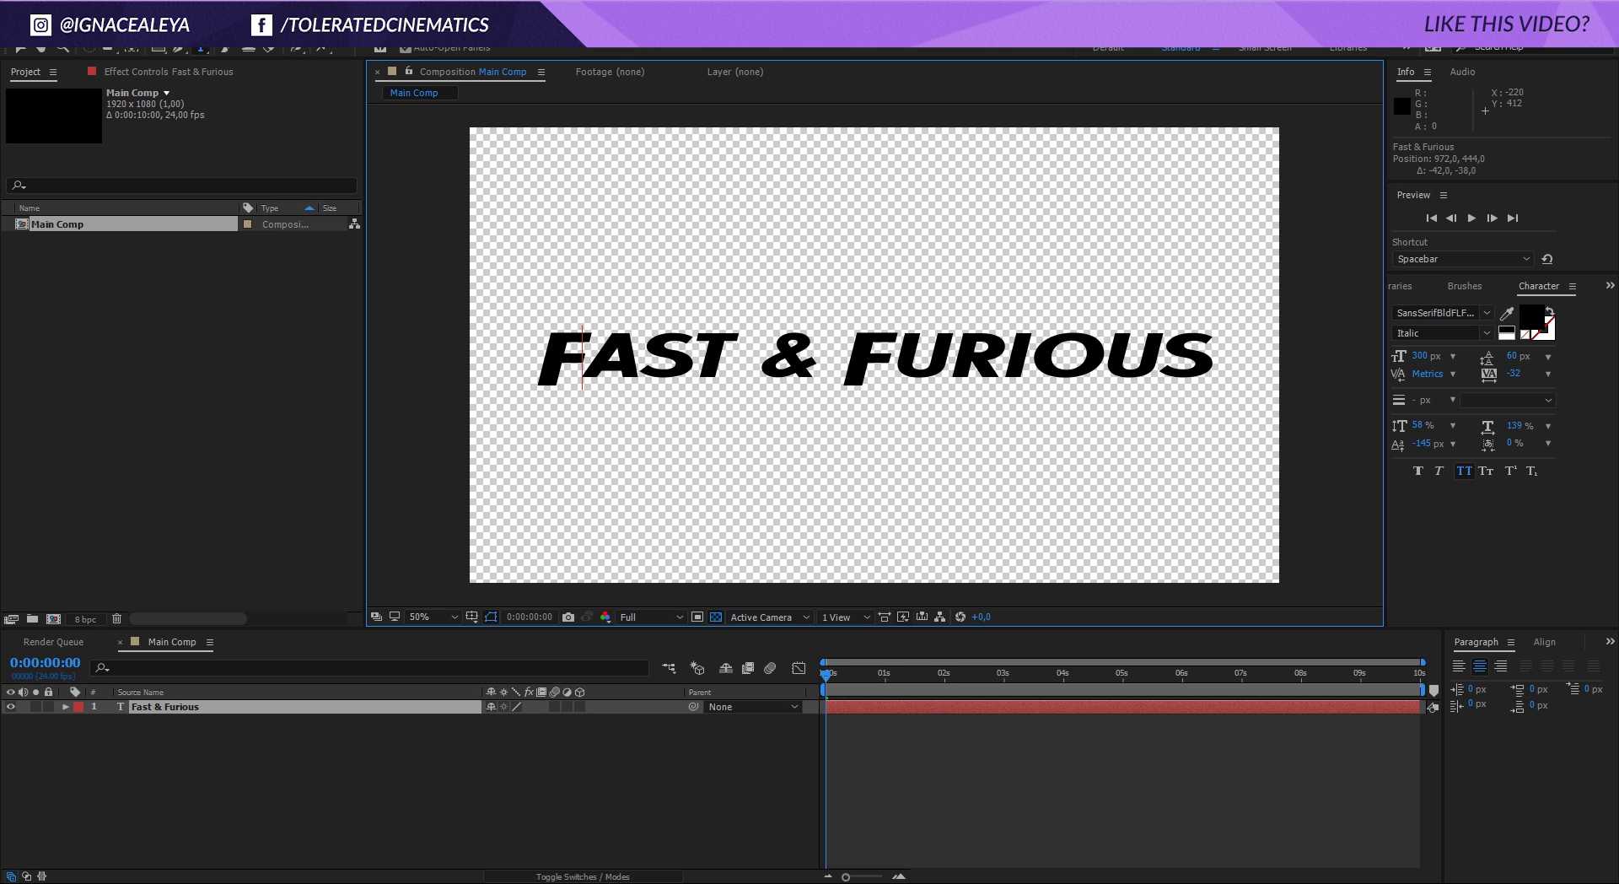
Duplicate the title layer as Fast & Furious 2 and swap its fill and stroke to an outline.
{"action": "left_click", "coordinate": [20, 50]}
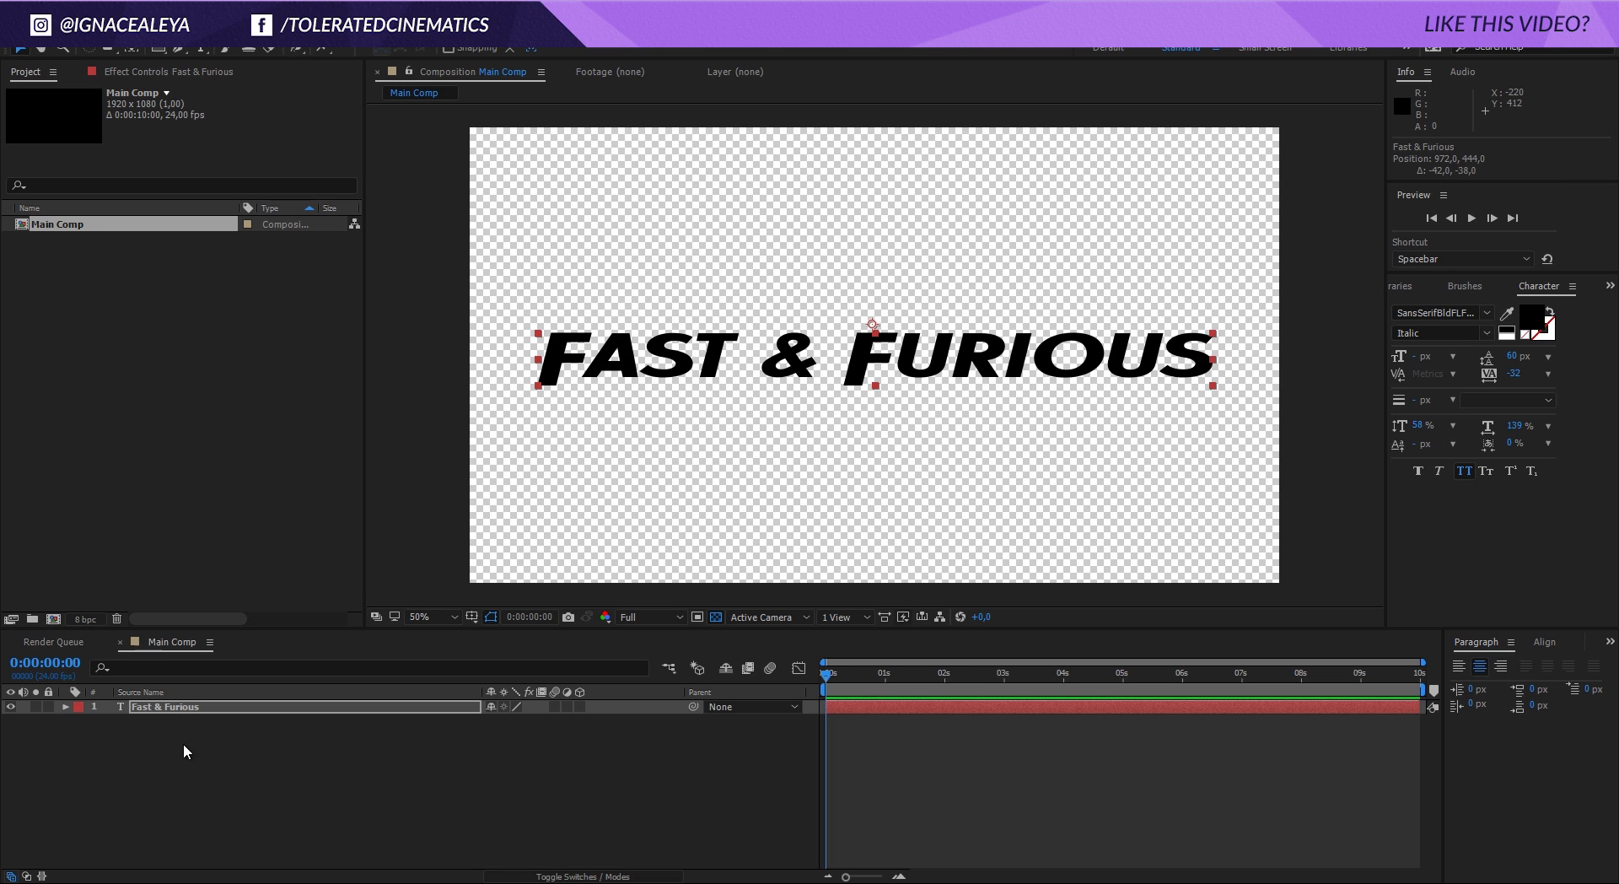
{"action": "left_click", "coordinate": [179, 709]}
{"action": "left_click", "coordinate": [38, 33]}
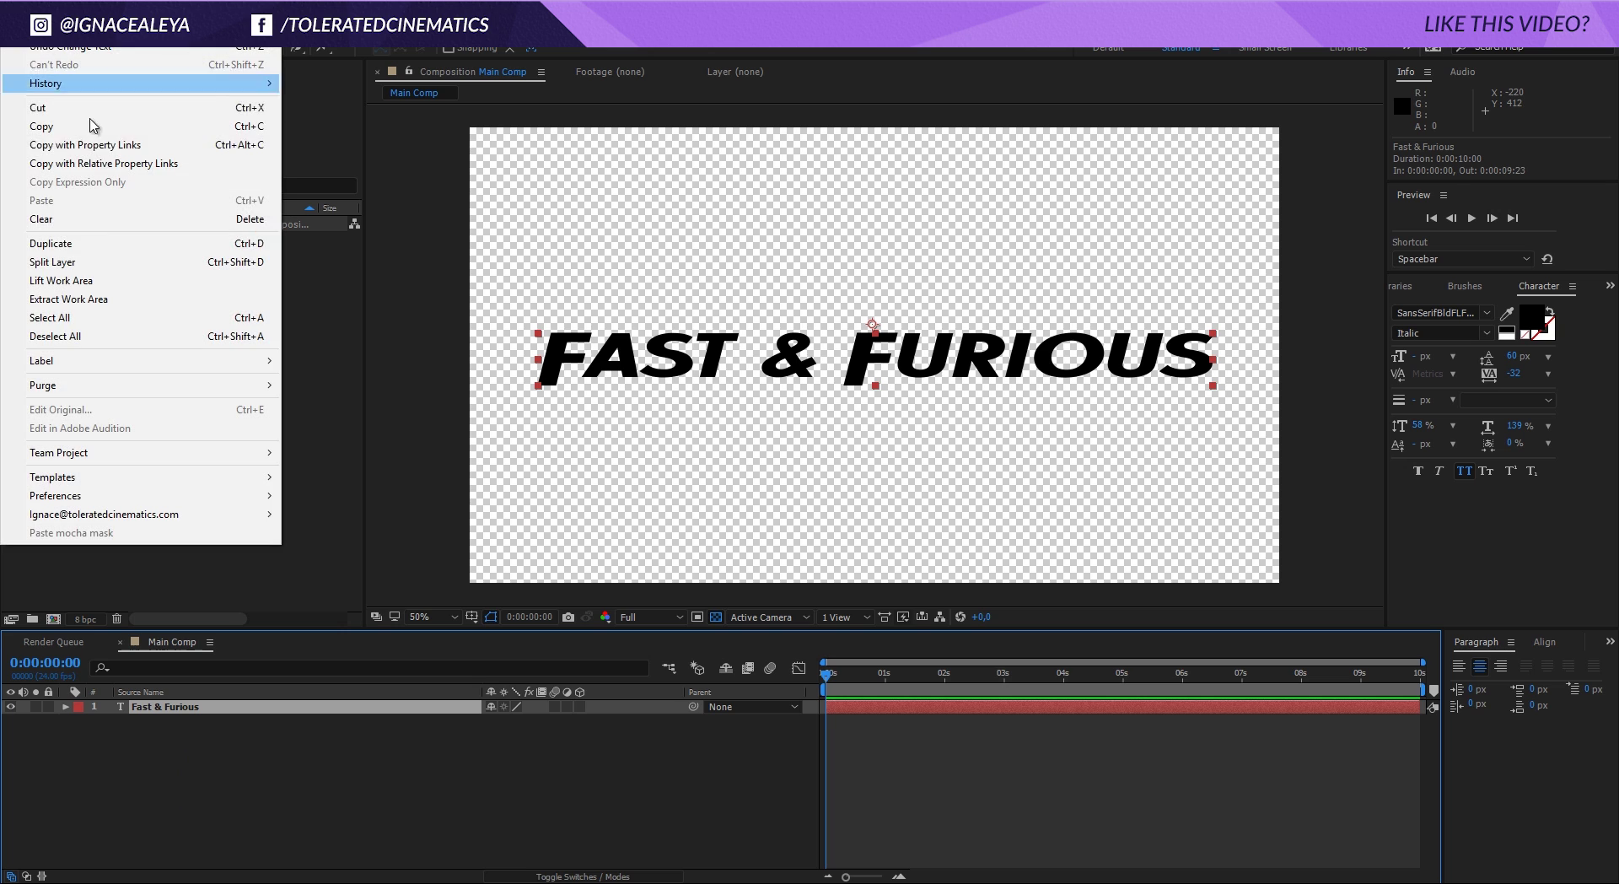
{"action": "left_click", "coordinate": [90, 245]}
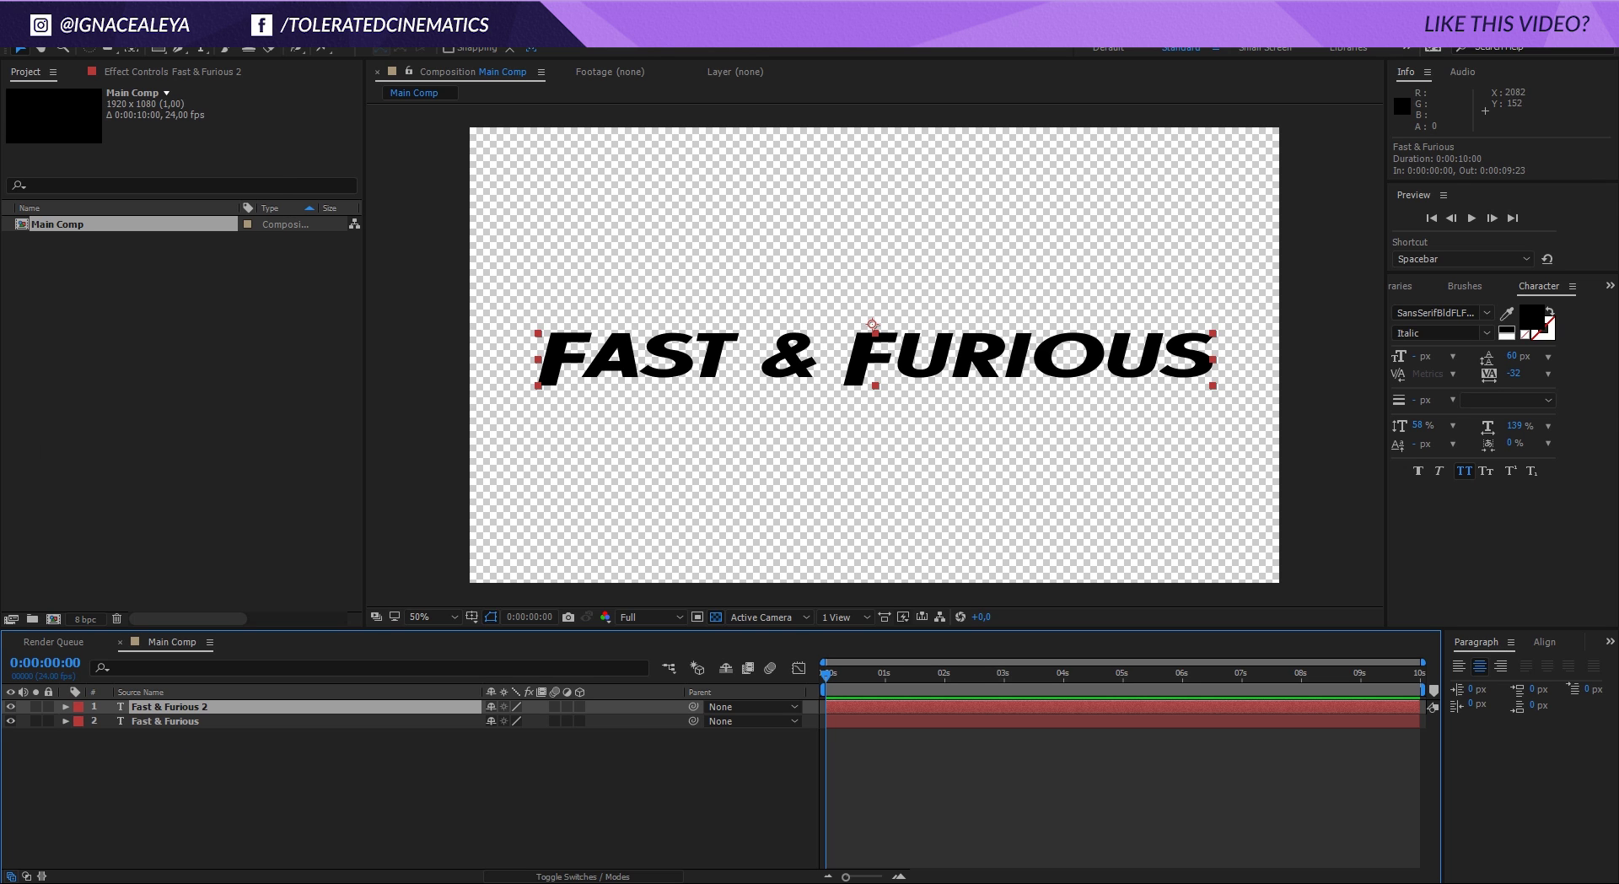
{"action": "left_click", "coordinate": [1558, 315]}
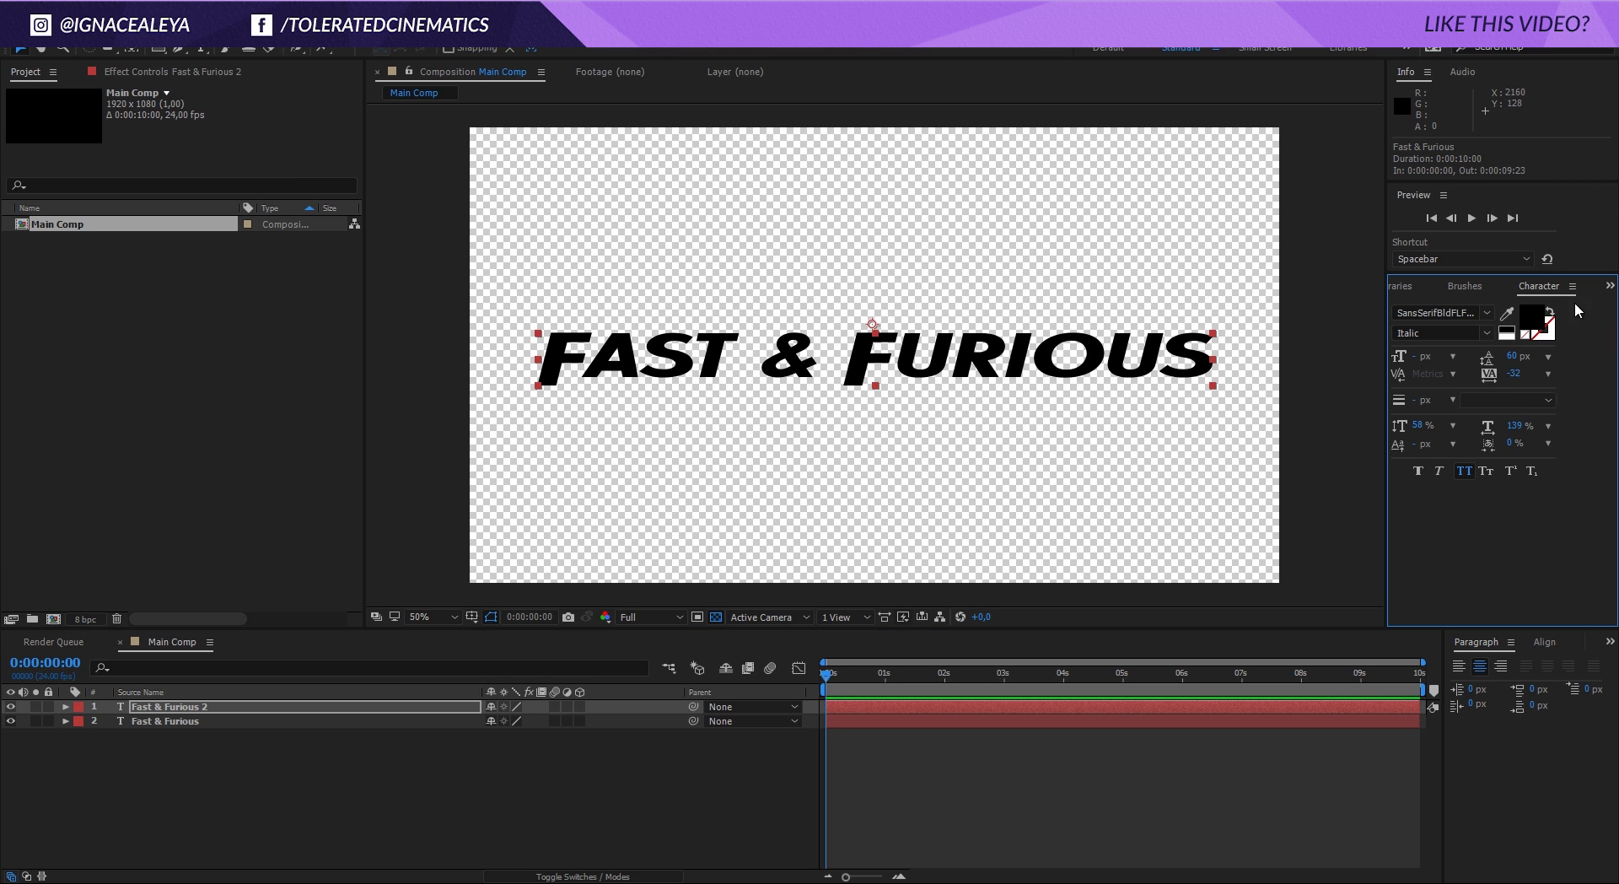
{"action": "left_click", "coordinate": [1551, 312]}
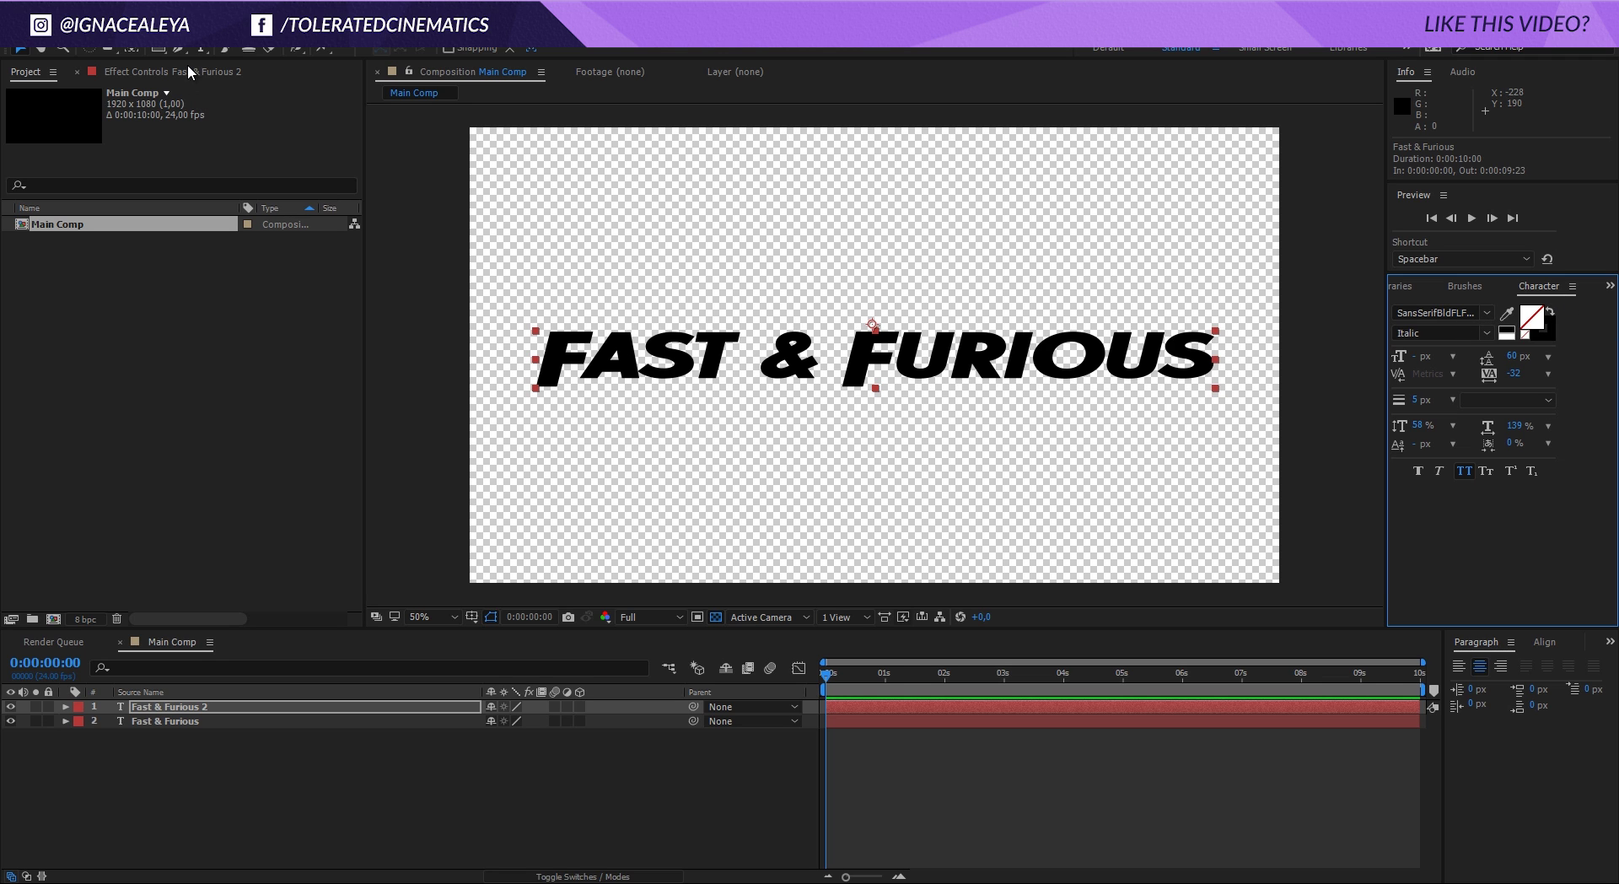
Add a Gradient Overlay layer style to Fast & Furious 2 and open its gradient editor.
{"action": "left_click", "coordinate": [110, 13]}
{"action": "mouse_move", "coordinate": [84, 453]}
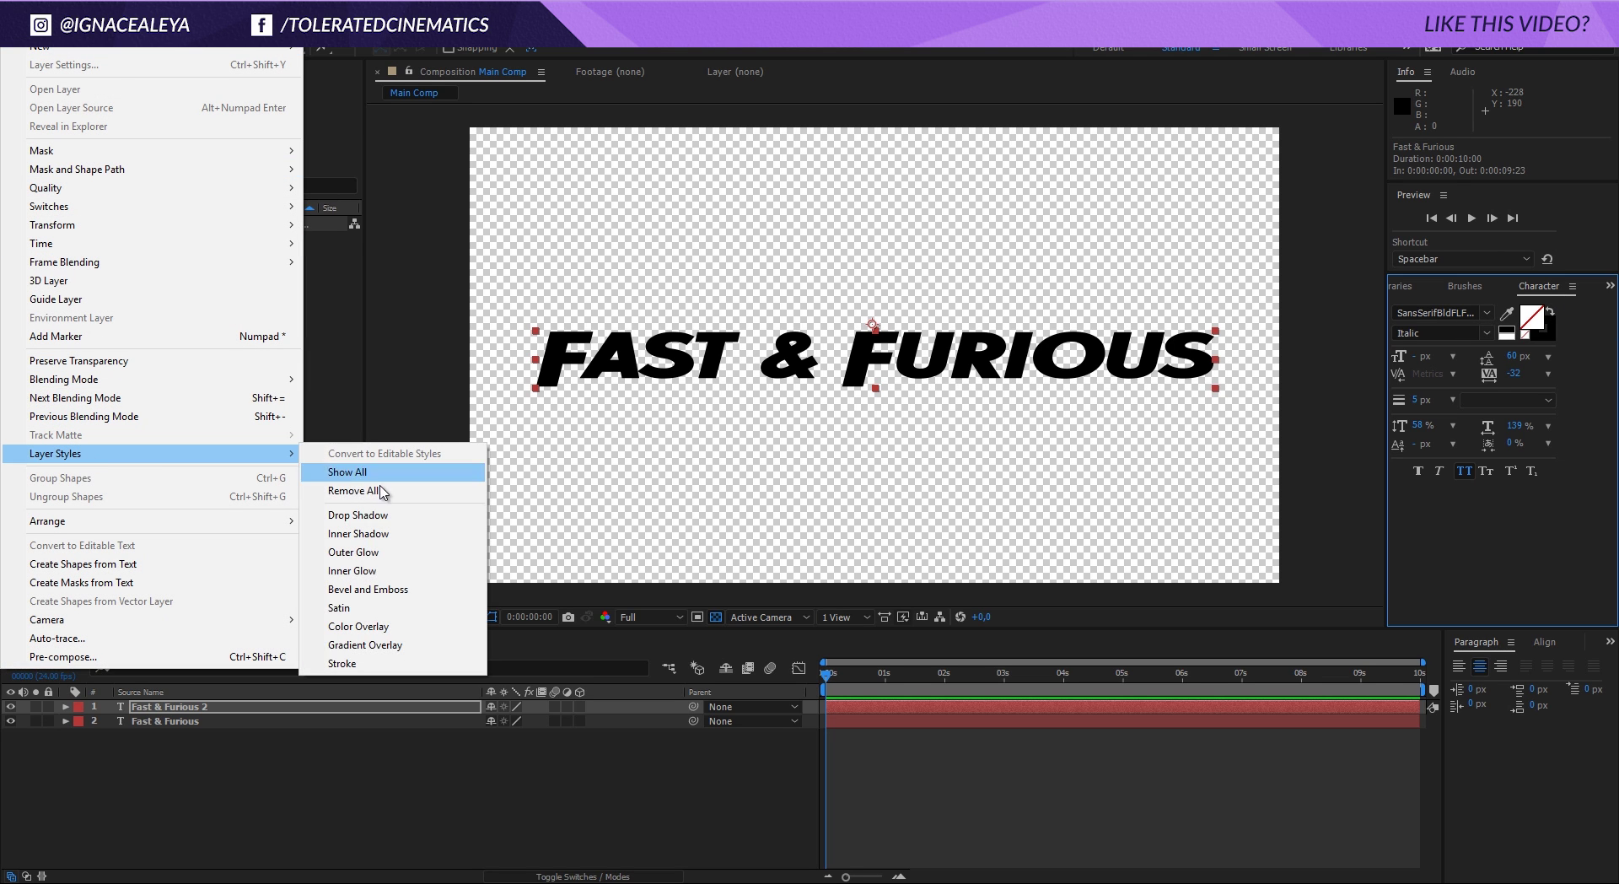
{"action": "left_click", "coordinate": [385, 644]}
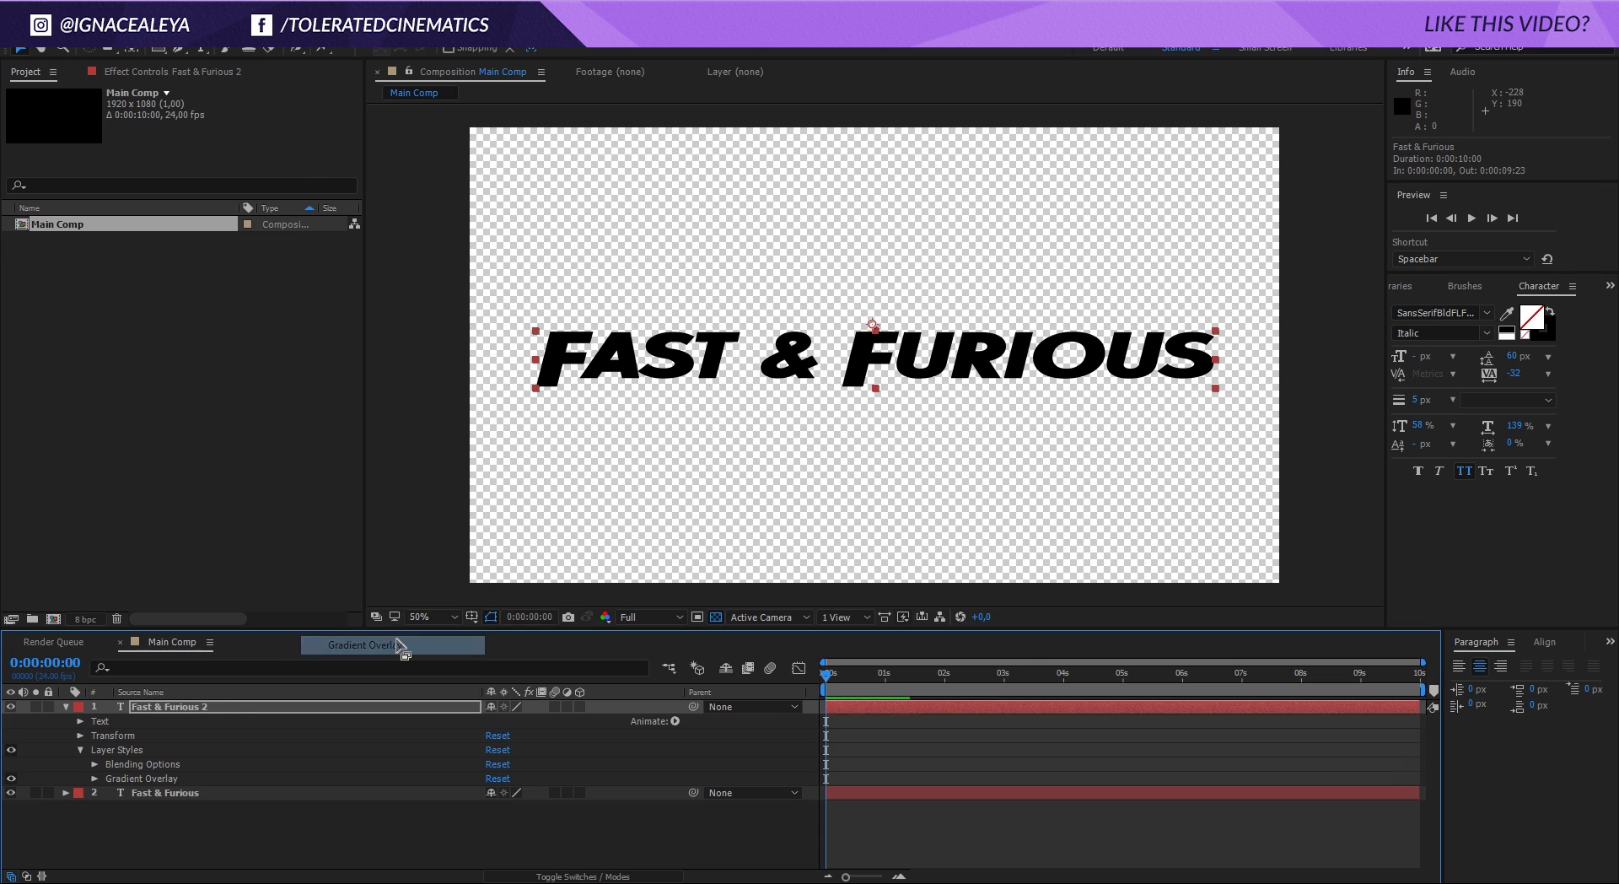
{"action": "left_click", "coordinate": [94, 779]}
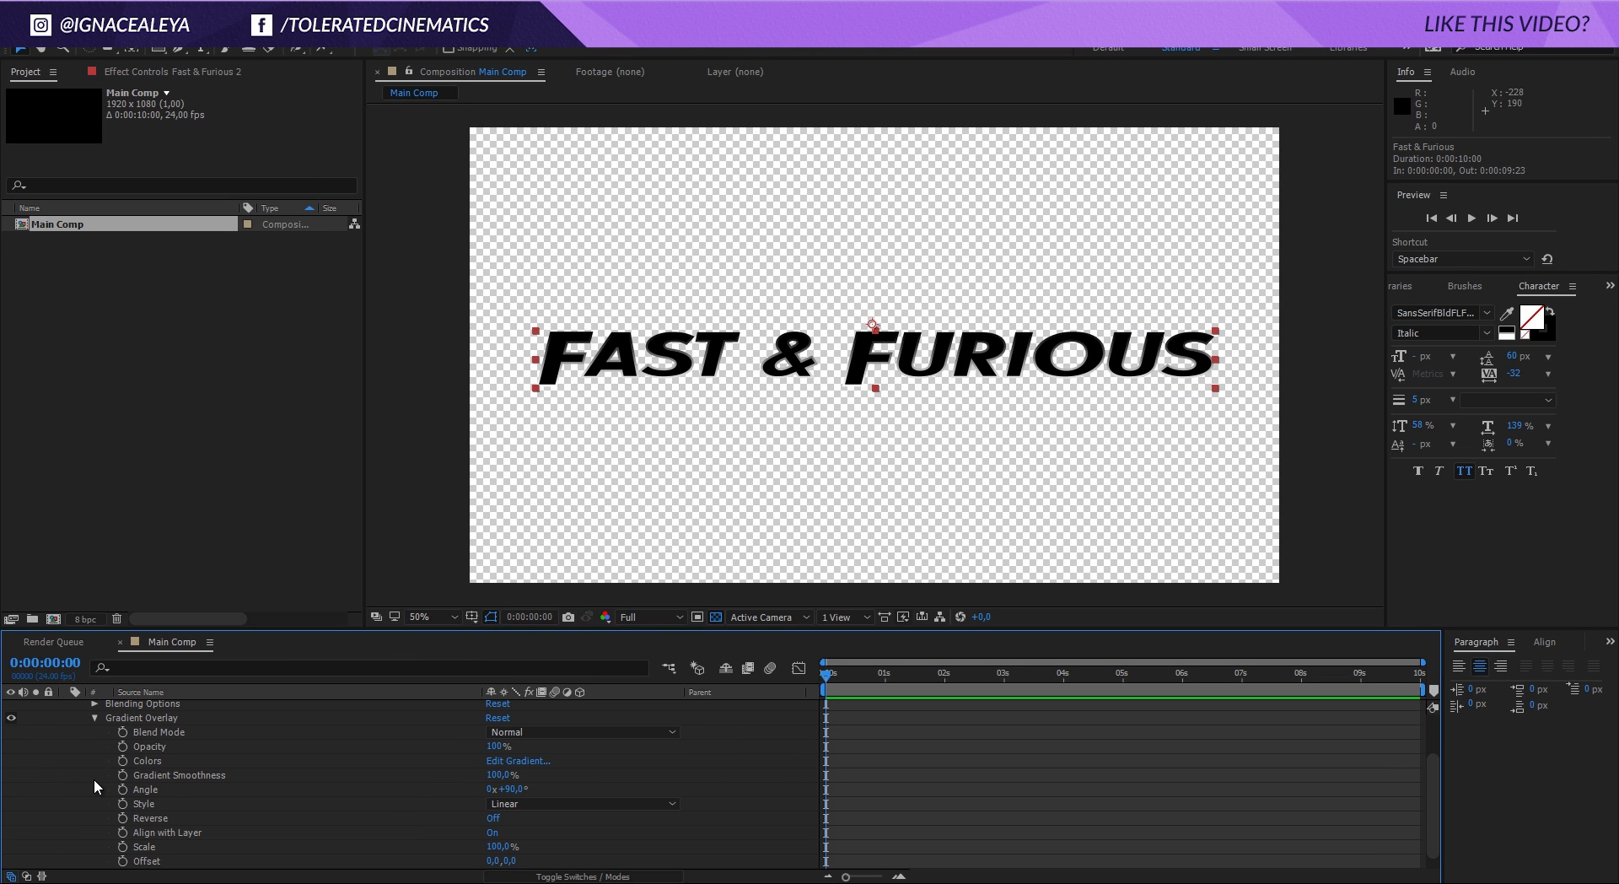
{"action": "left_click", "coordinate": [510, 761]}
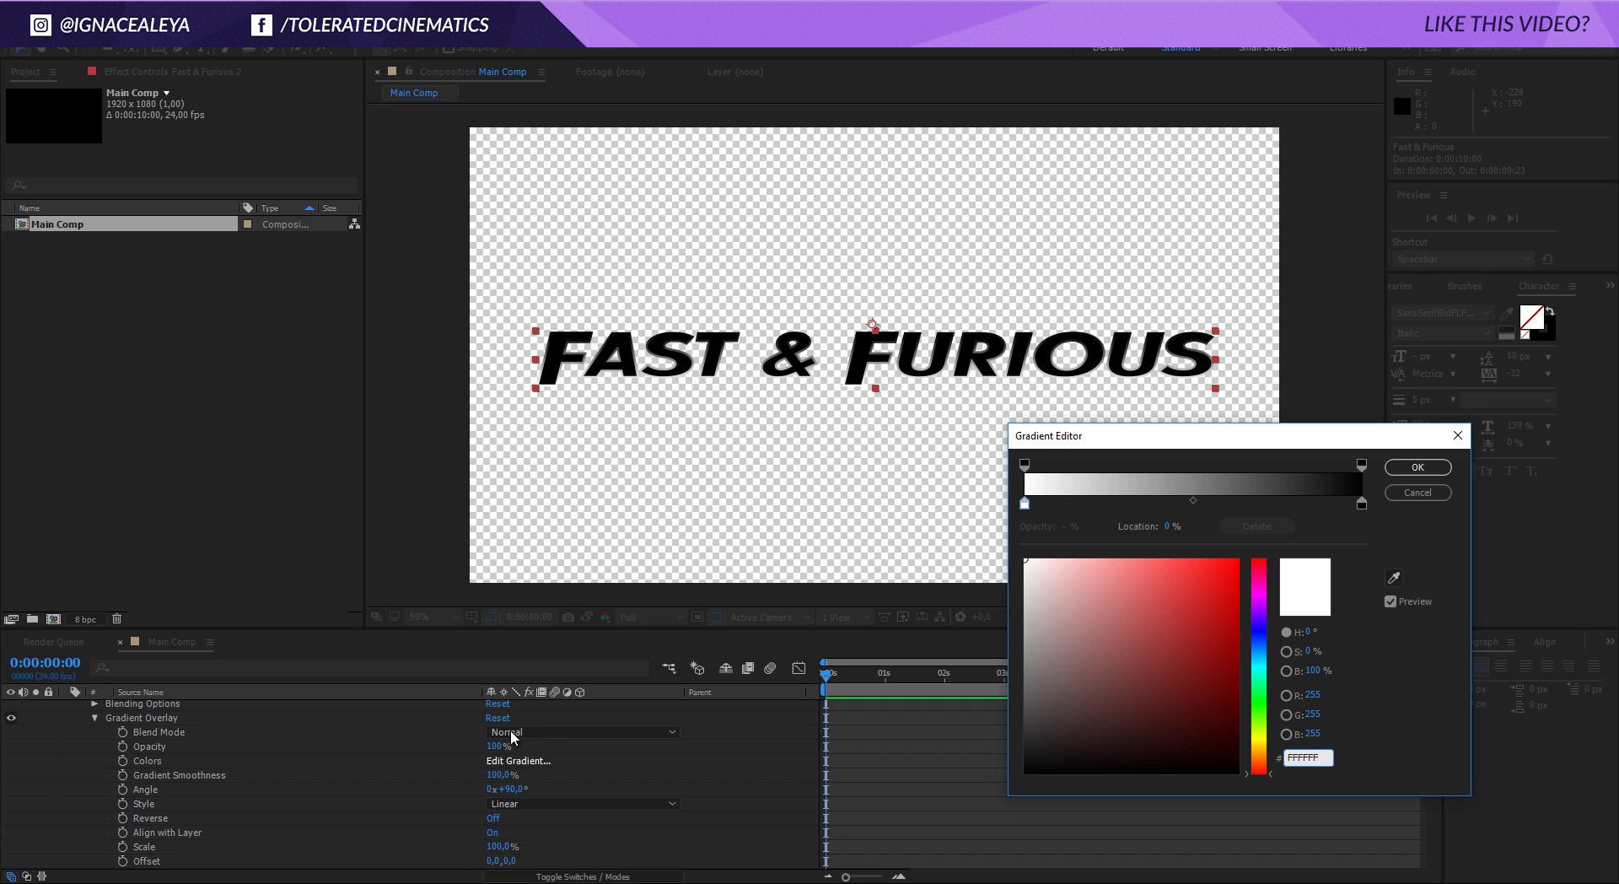
Set the right end stop to light grey and add grey stops at 81.5% and 68.8%.
{"action": "left_click", "coordinate": [1361, 503]}
{"action": "left_click_drag", "start_coordinate": [1138, 611], "coordinate": [950, 566]}
{"action": "left_click_drag", "start_coordinate": [1097, 561], "coordinate": [963, 571]}
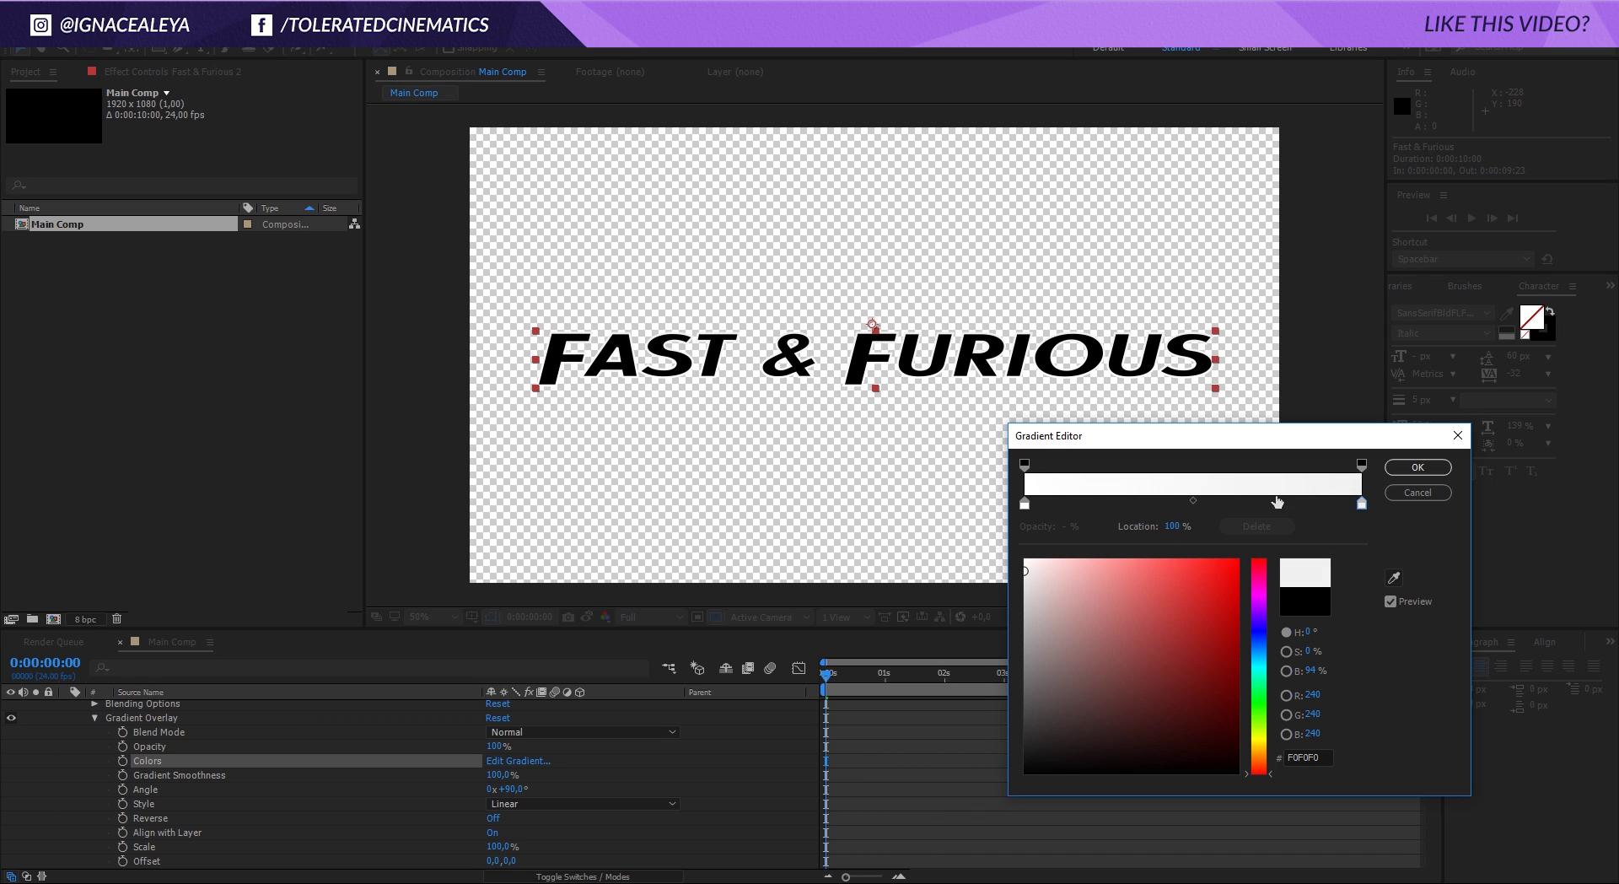
{"action": "left_click", "coordinate": [1300, 504]}
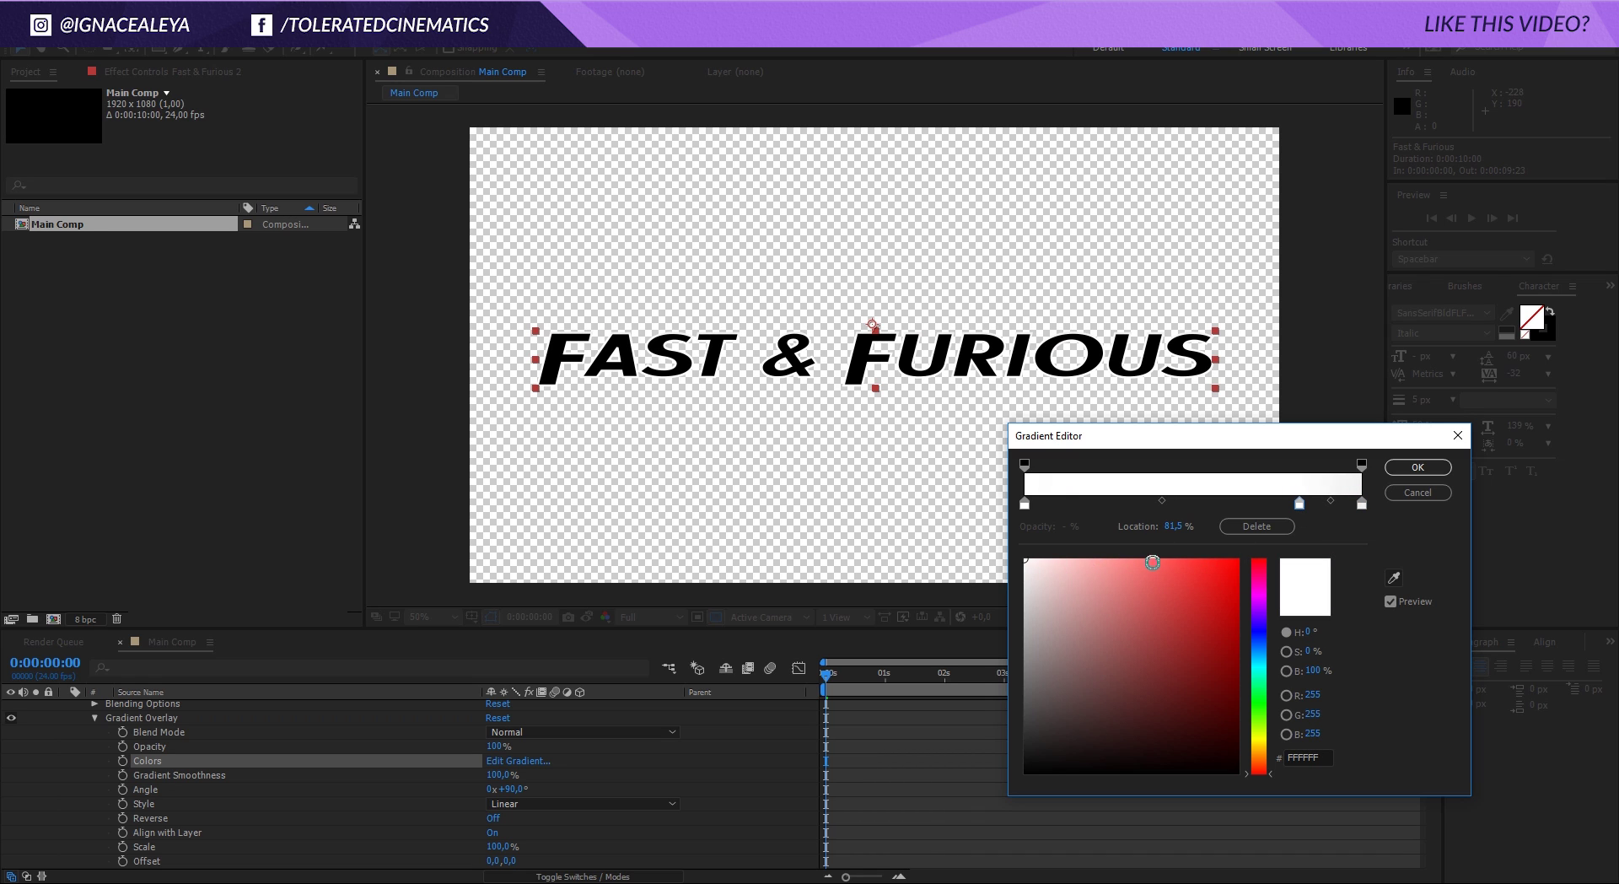
{"action": "left_click", "coordinate": [1036, 572]}
{"action": "left_click_drag", "start_coordinate": [994, 579], "coordinate": [980, 592]}
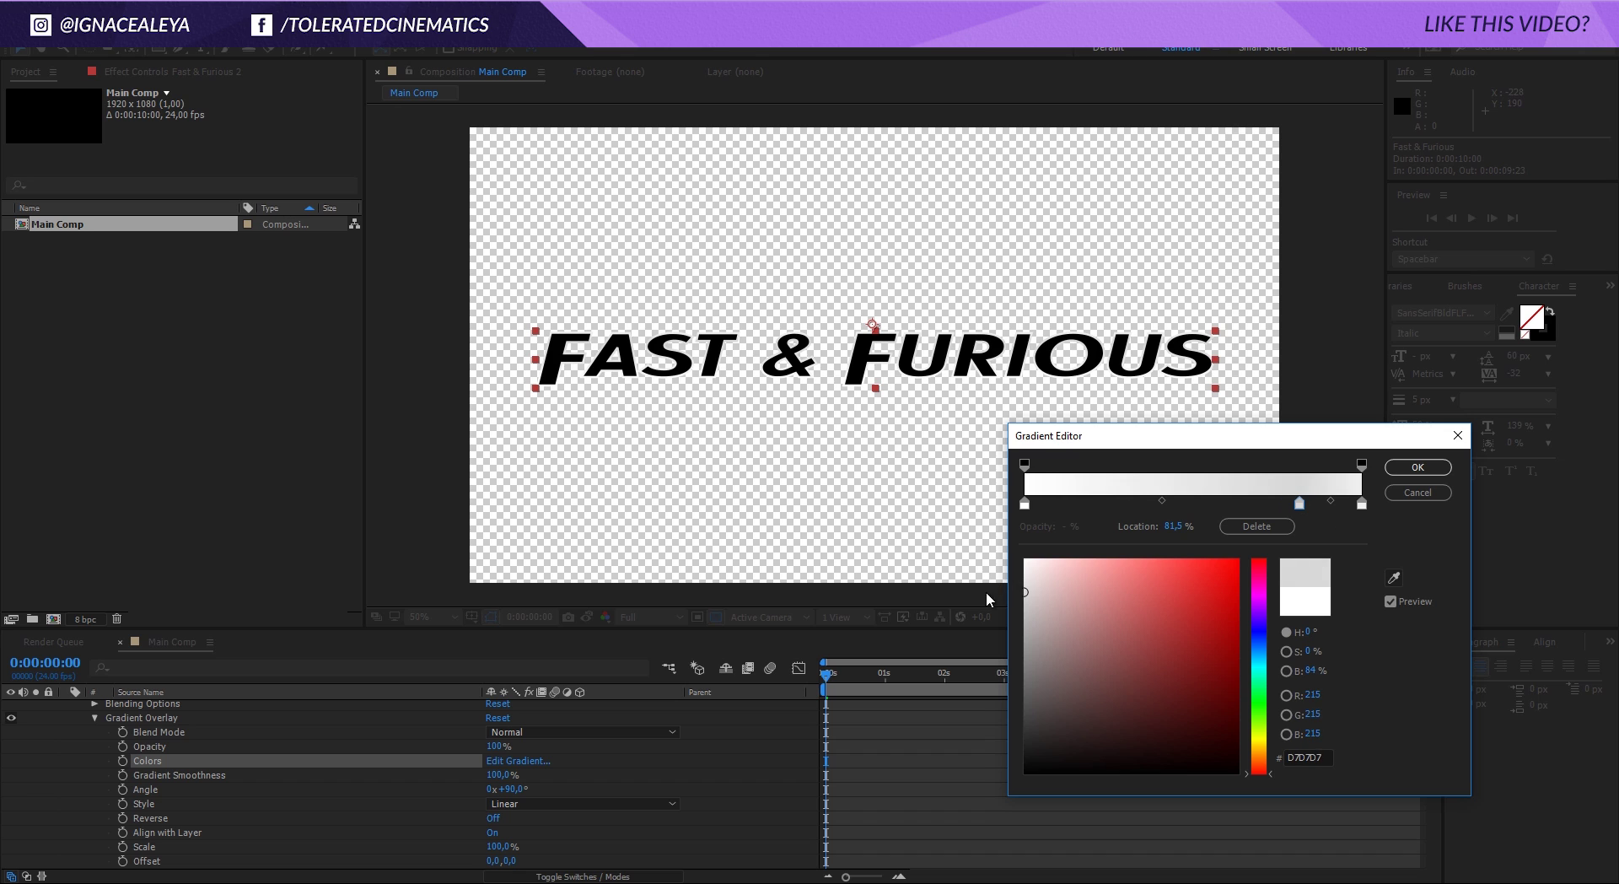
{"action": "left_click", "coordinate": [1256, 503]}
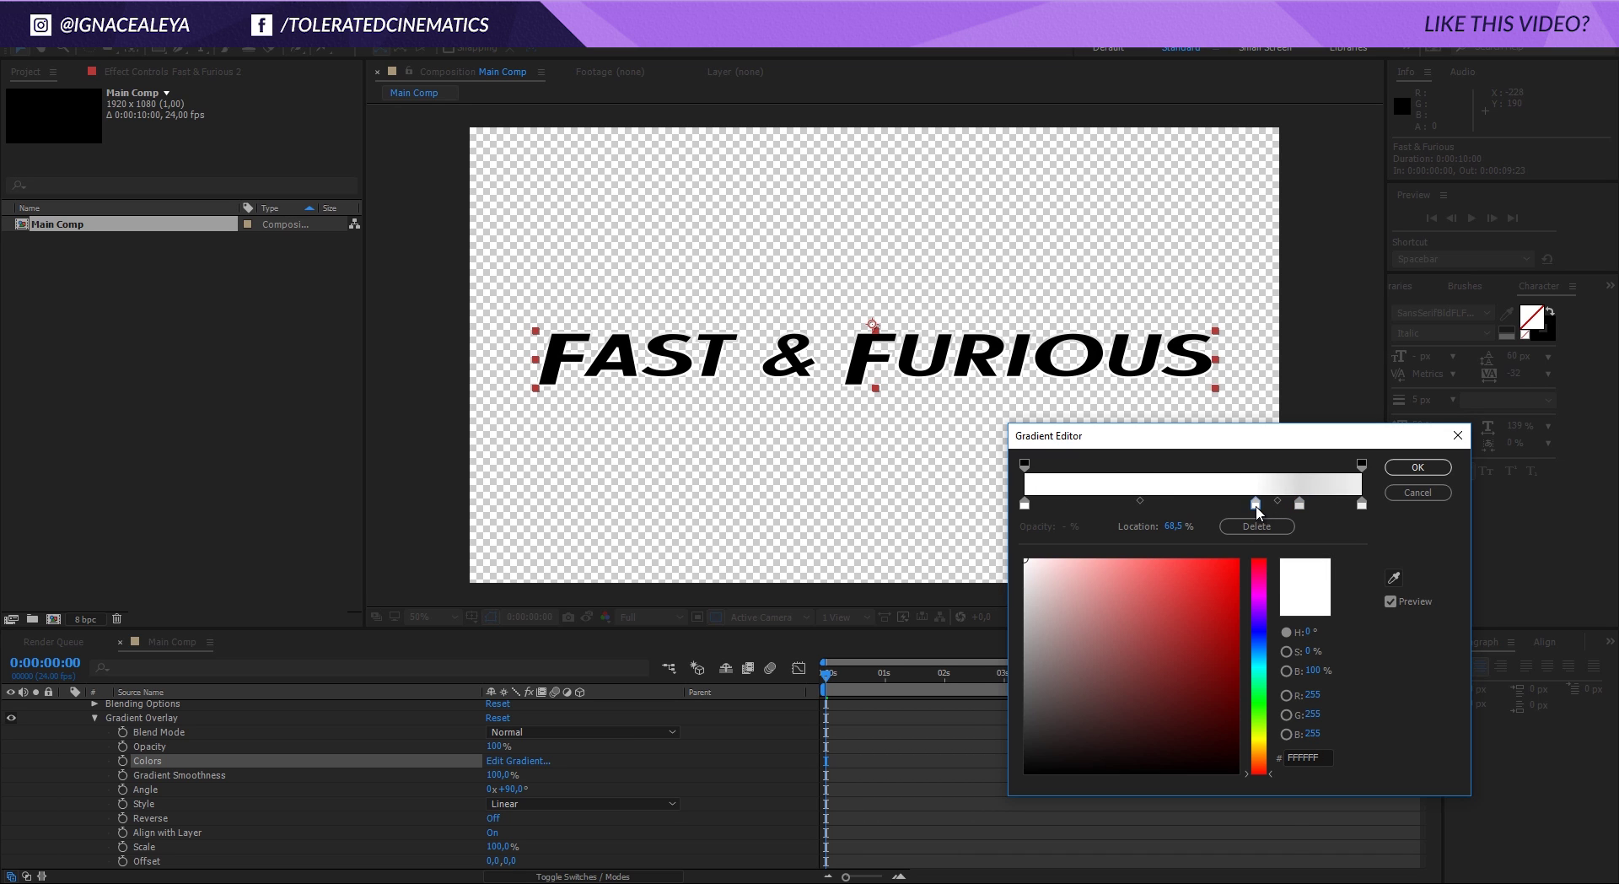
{"action": "left_click_drag", "start_coordinate": [1073, 576], "coordinate": [874, 682]}
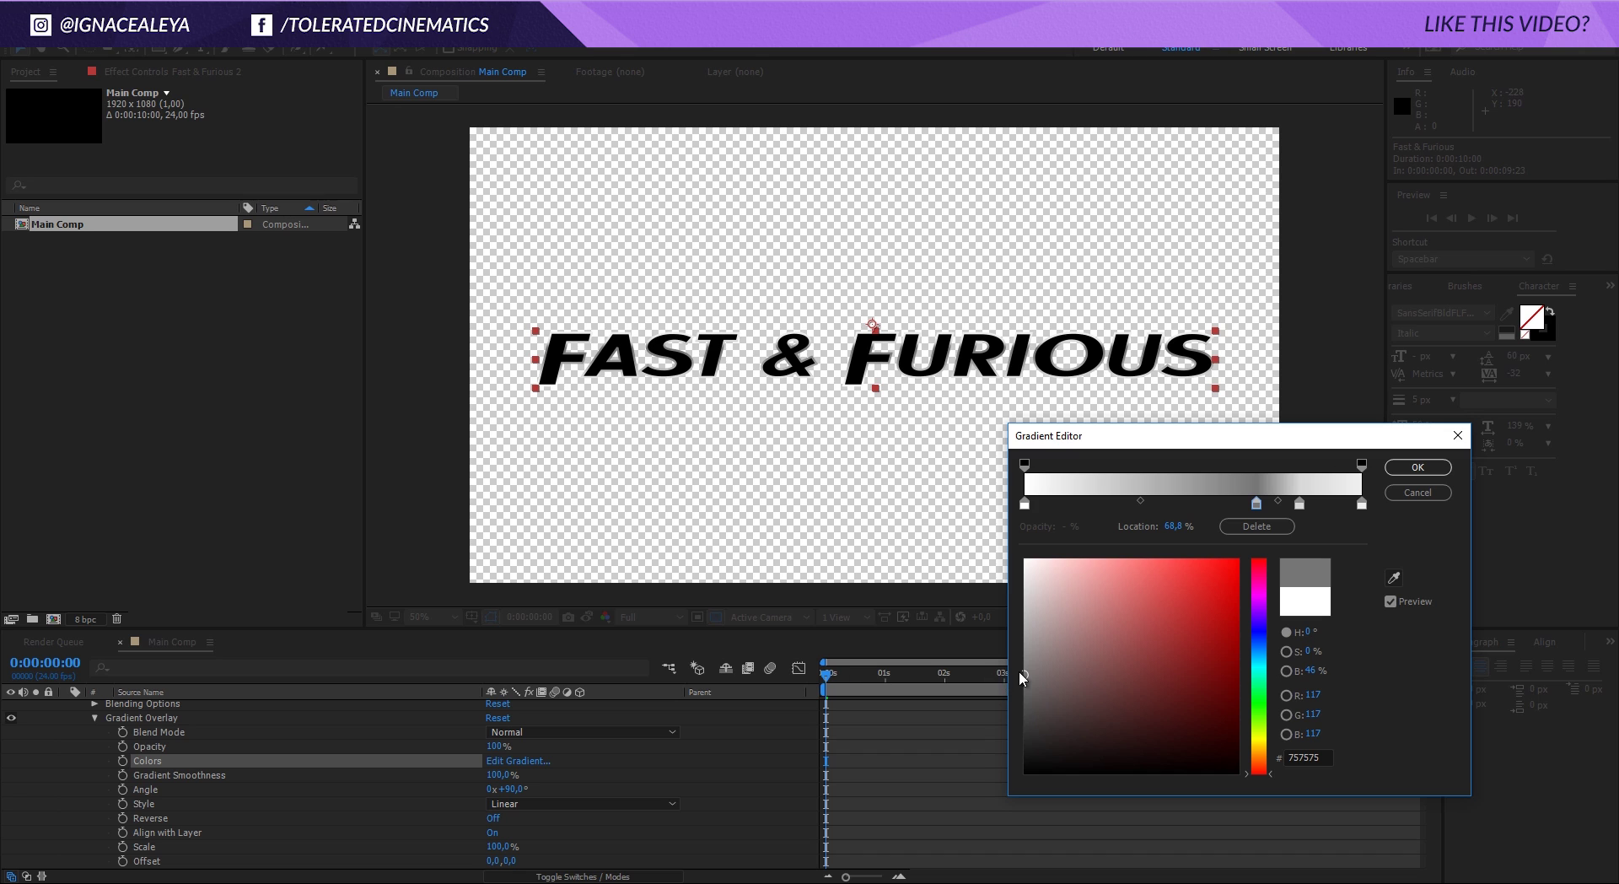
{"action": "left_click_drag", "start_coordinate": [1020, 679], "coordinate": [1016, 684]}
Add a dark grey stop at 42.8%, a pale grey at 33.5%, and a near-black stop at 14.5%.
{"action": "left_click", "coordinate": [1169, 503]}
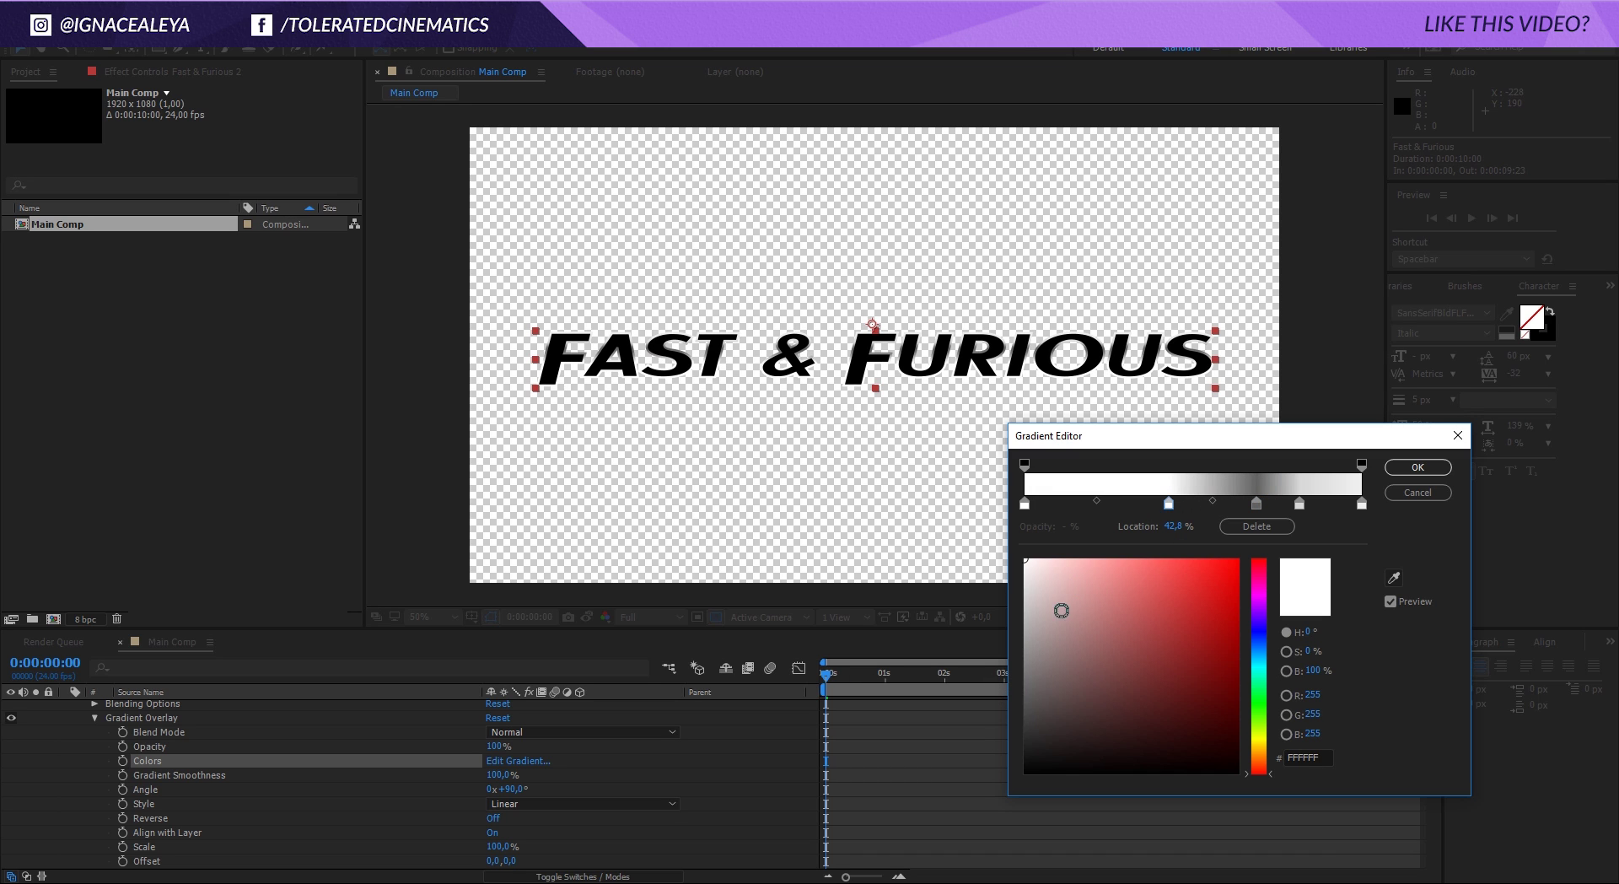
{"action": "left_click_drag", "start_coordinate": [1061, 609], "coordinate": [980, 728]}
{"action": "left_click", "coordinate": [1155, 504]}
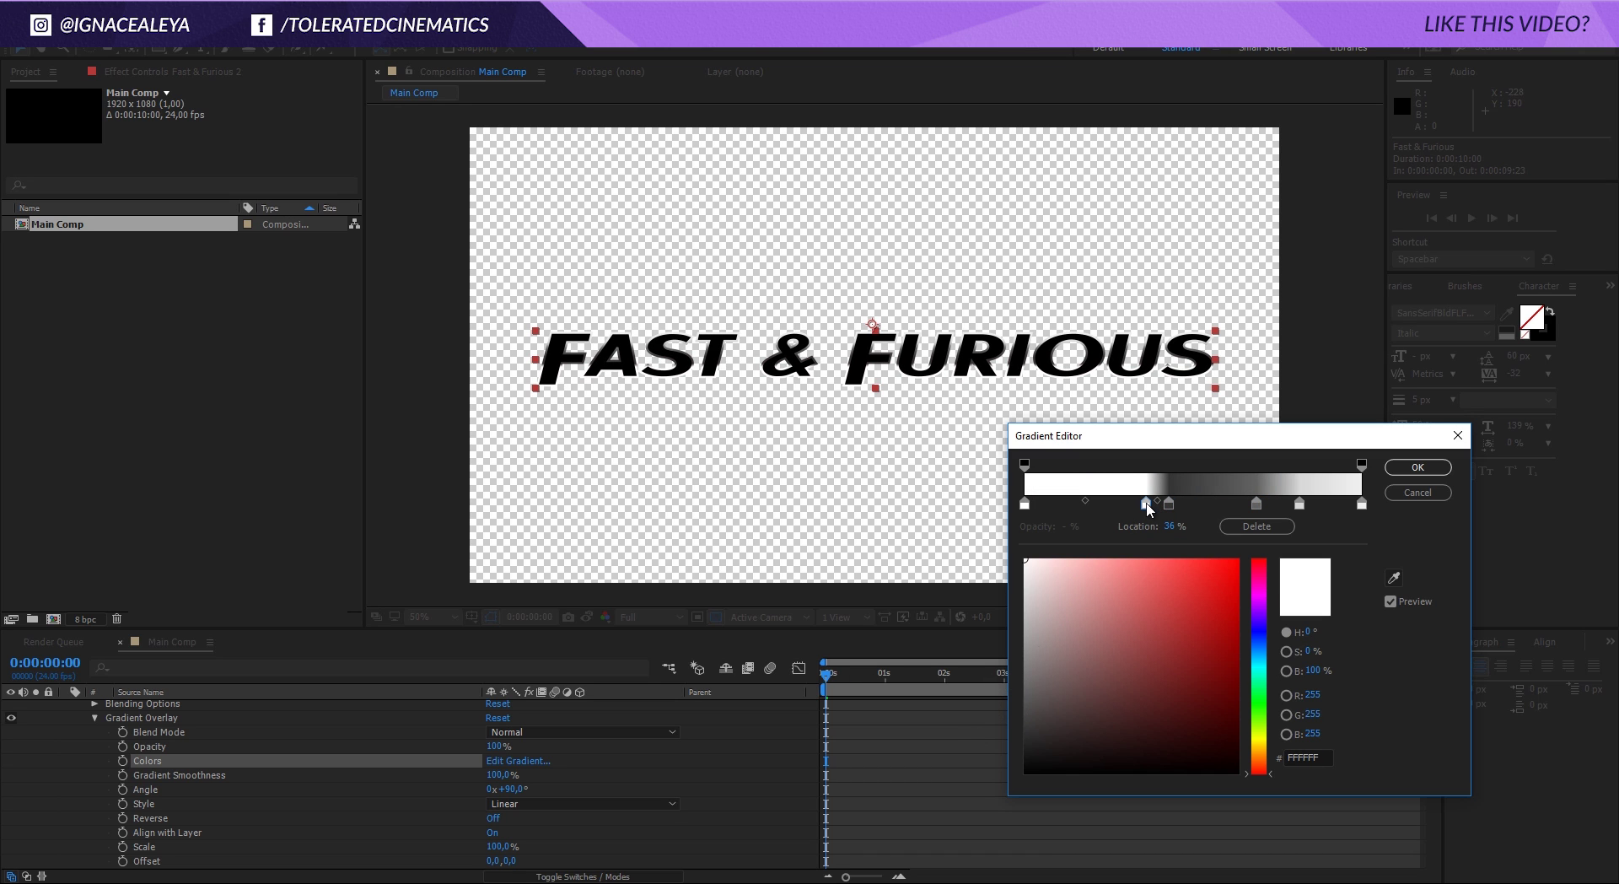
{"action": "left_click_drag", "start_coordinate": [1155, 503], "coordinate": [1138, 504]}
{"action": "left_click_drag", "start_coordinate": [1024, 504], "coordinate": [1074, 506]}
{"action": "left_click_drag", "start_coordinate": [1041, 609], "coordinate": [934, 741]}
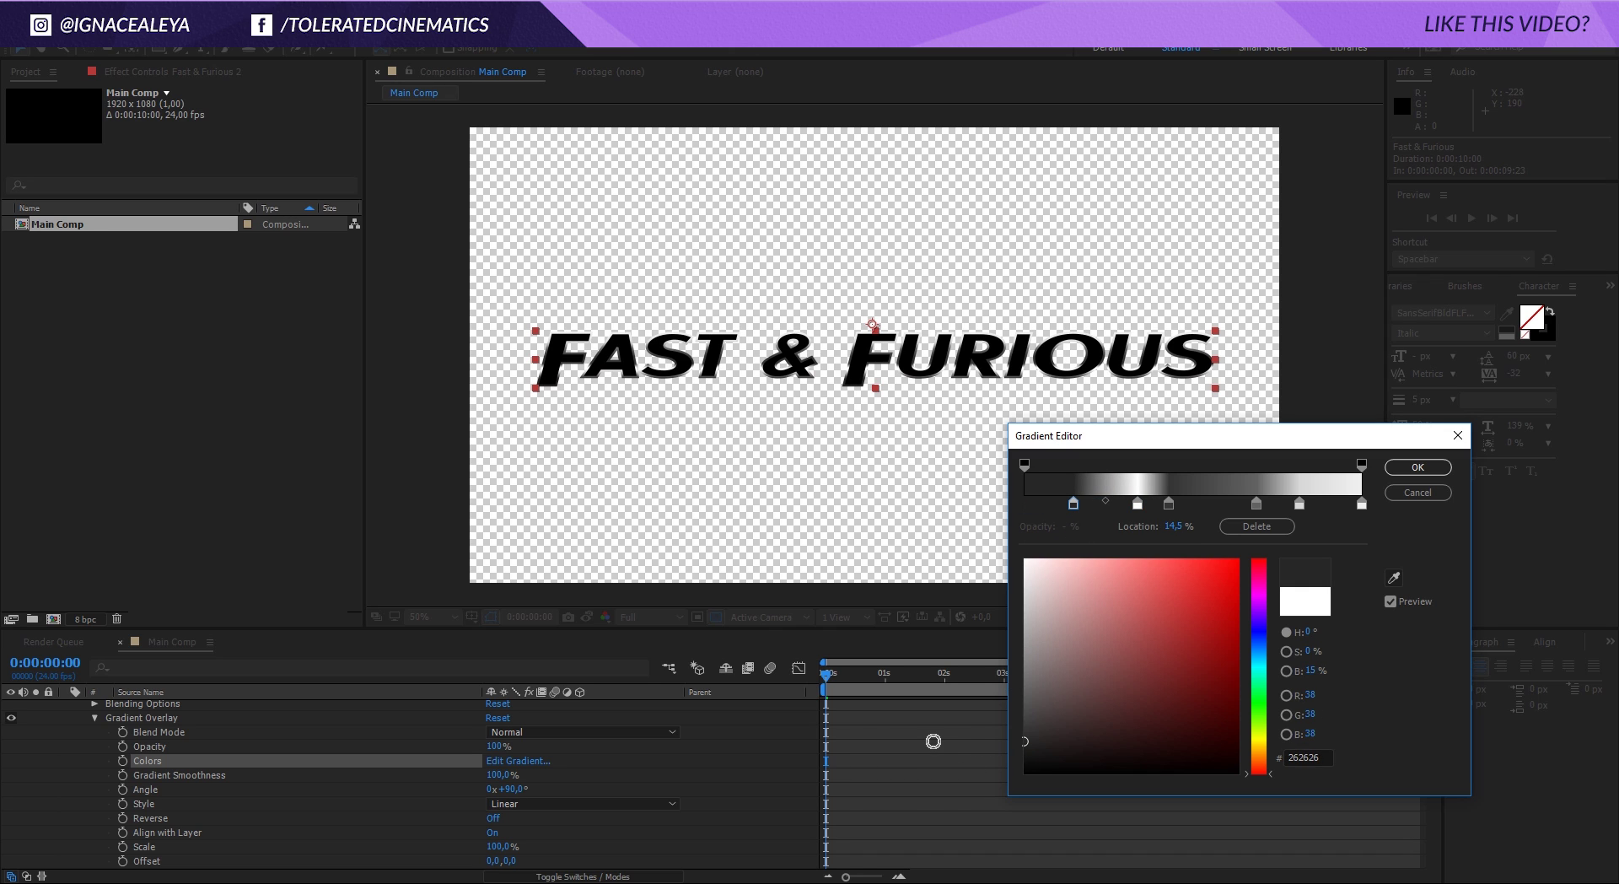
{"action": "left_click", "coordinate": [1138, 503]}
{"action": "left_click", "coordinate": [1040, 594]}
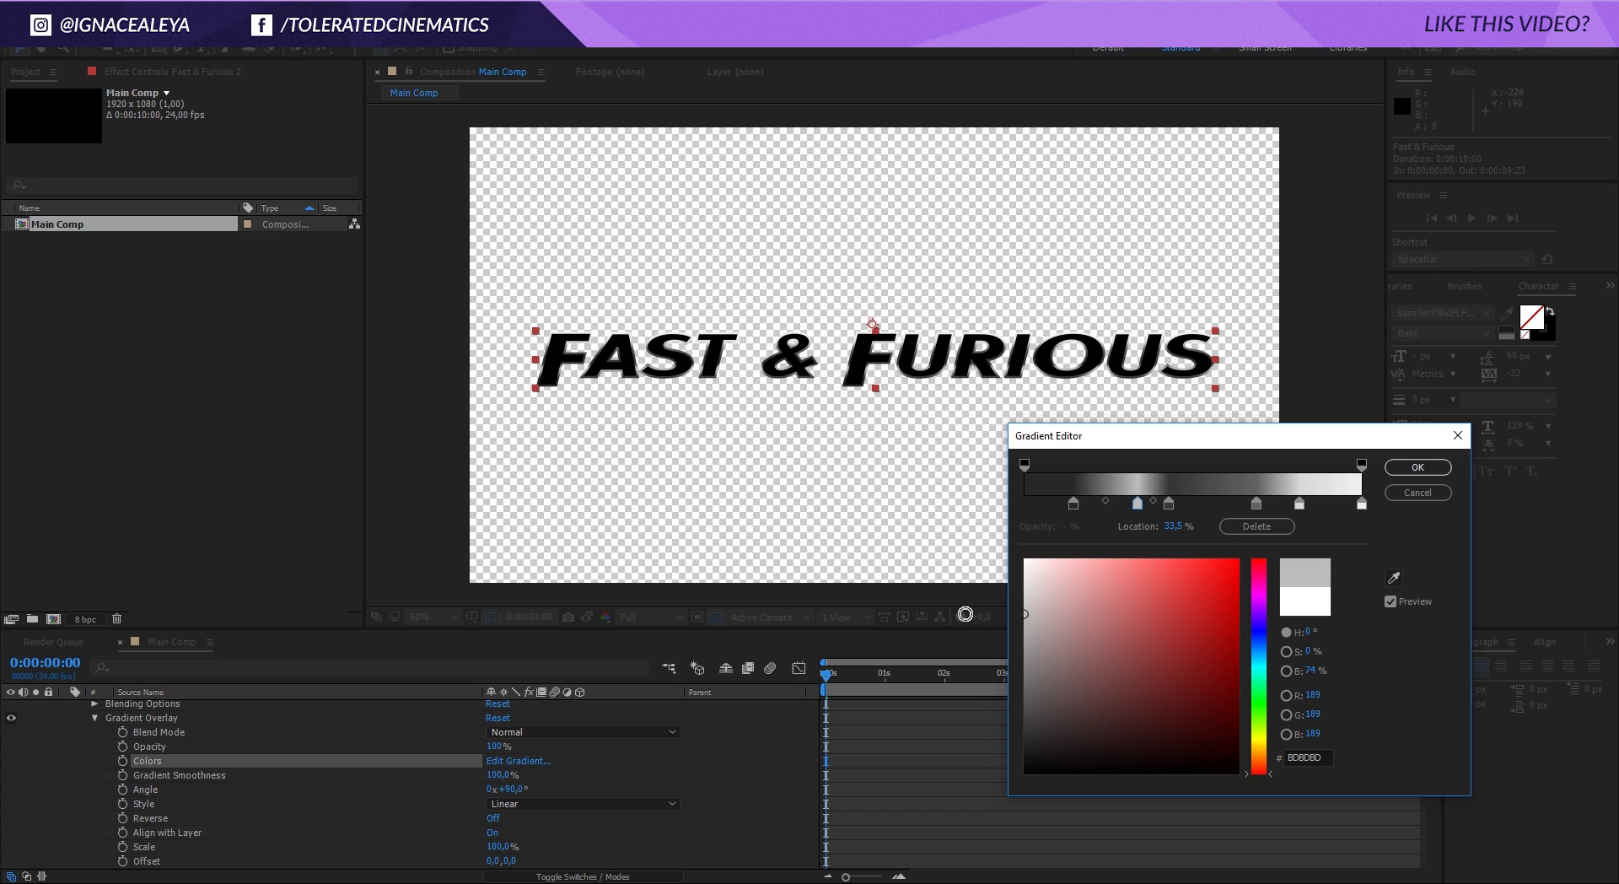
Add a white starting stop, move the dark stop to 21.5%, and make 33.5% mid grey.
{"action": "left_click", "coordinate": [1011, 508]}
{"action": "left_click_drag", "start_coordinate": [1038, 606], "coordinate": [928, 504]}
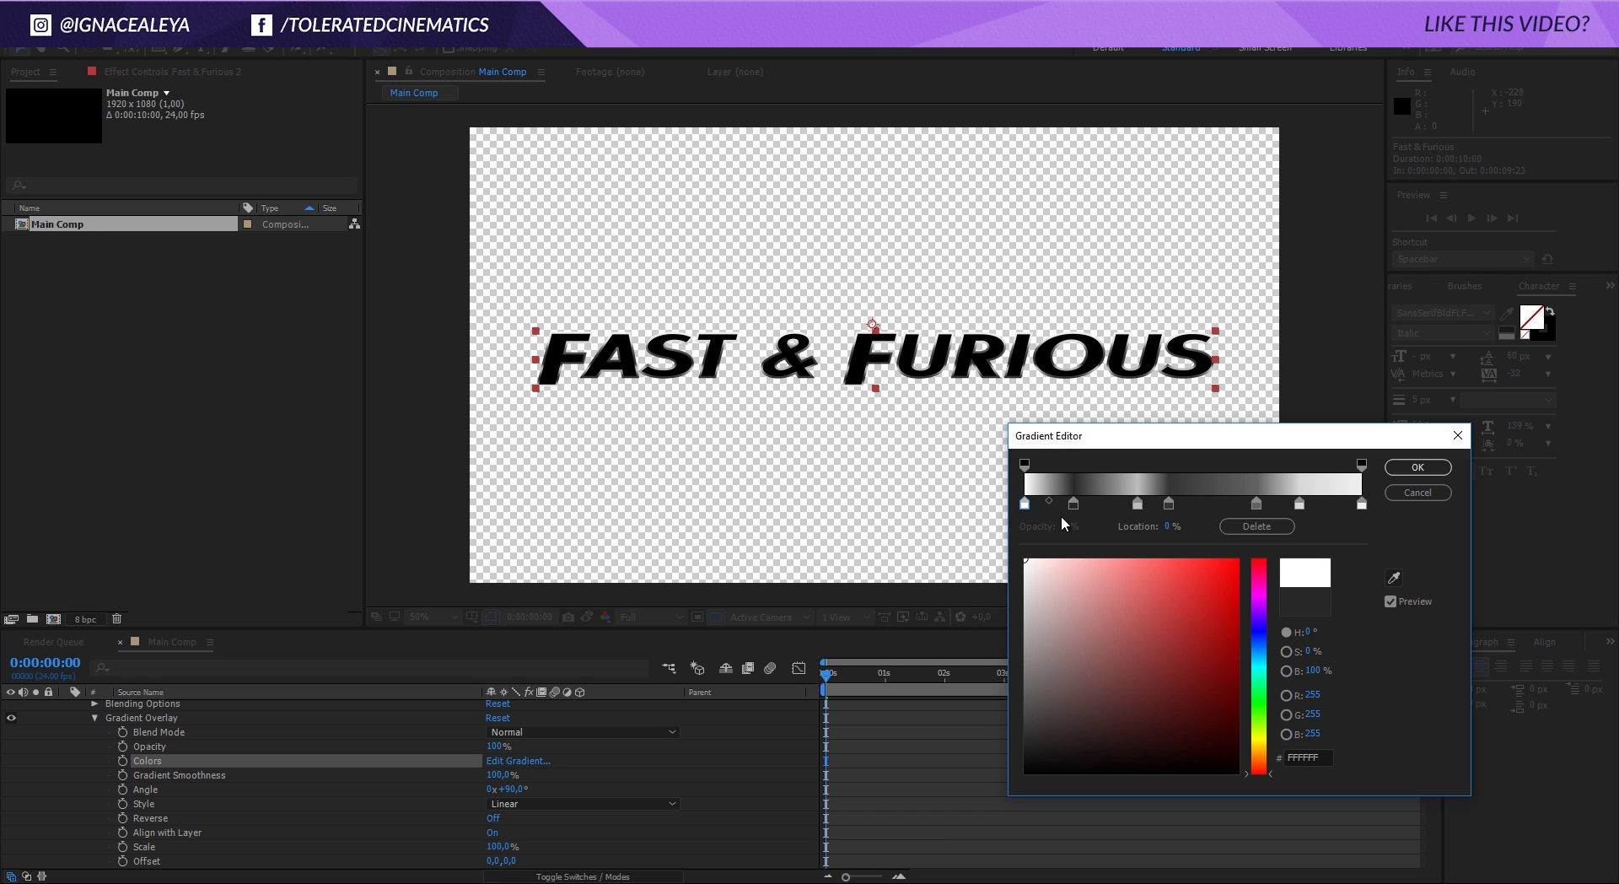
{"action": "left_click_drag", "start_coordinate": [1073, 504], "coordinate": [1098, 505]}
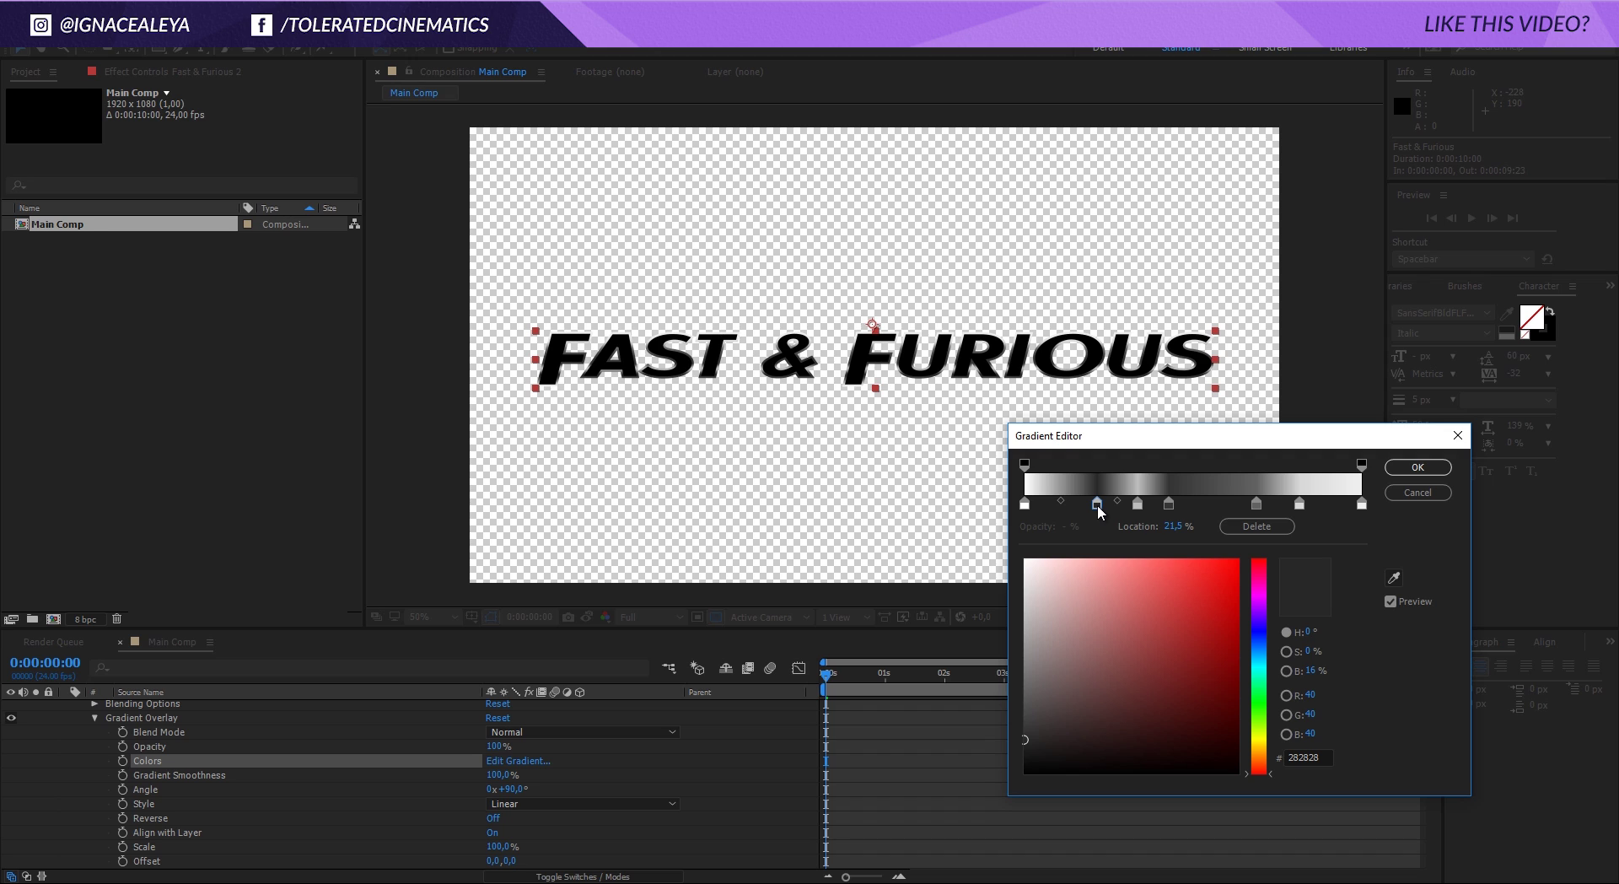
{"action": "left_click", "coordinate": [1137, 503]}
{"action": "left_click_drag", "start_coordinate": [1045, 609], "coordinate": [1005, 651]}
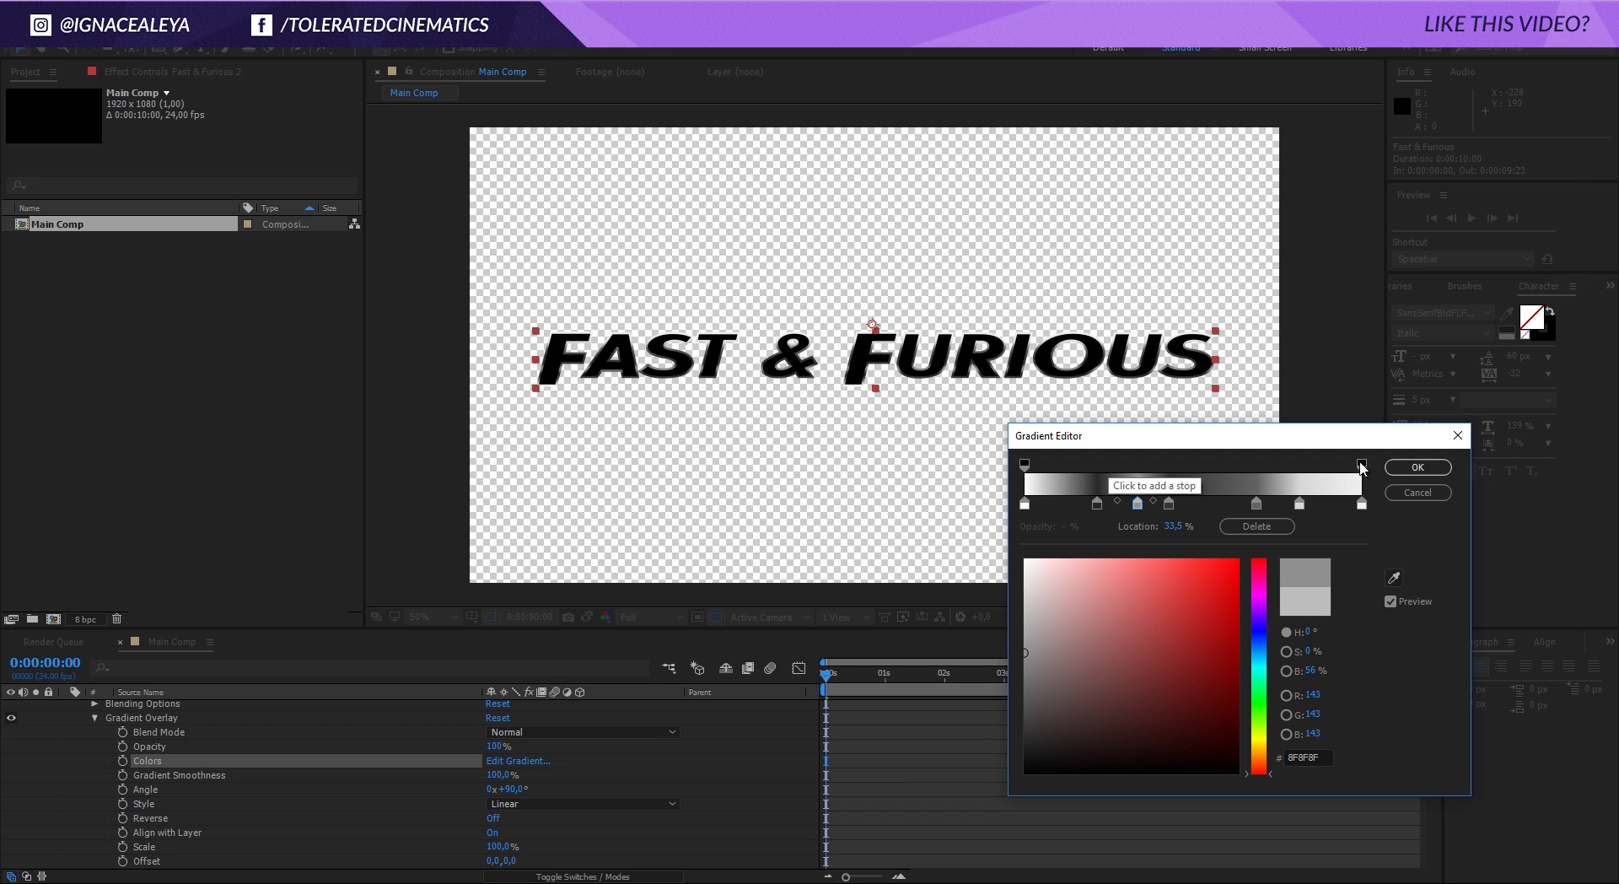
Apply the gradient, switch to a black background, and move Fast & Furious 2 below the original.
{"action": "left_click", "coordinate": [1402, 468]}
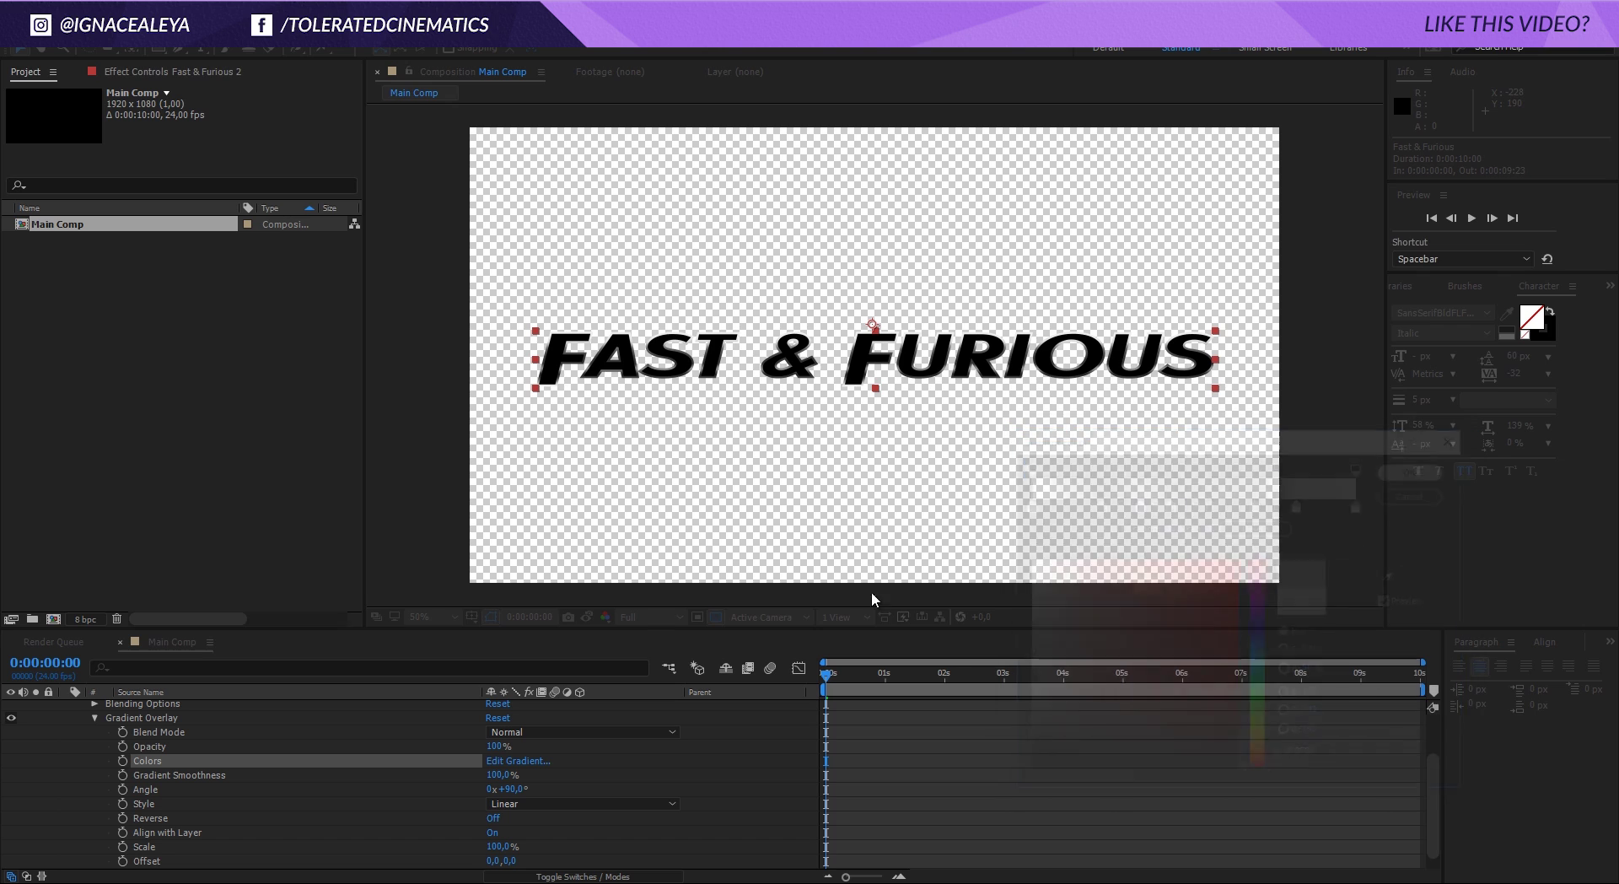
{"action": "left_click", "coordinate": [716, 616]}
{"action": "scroll", "coordinate": [151, 717], "scroll_direction": "up", "scroll_amount": 3}
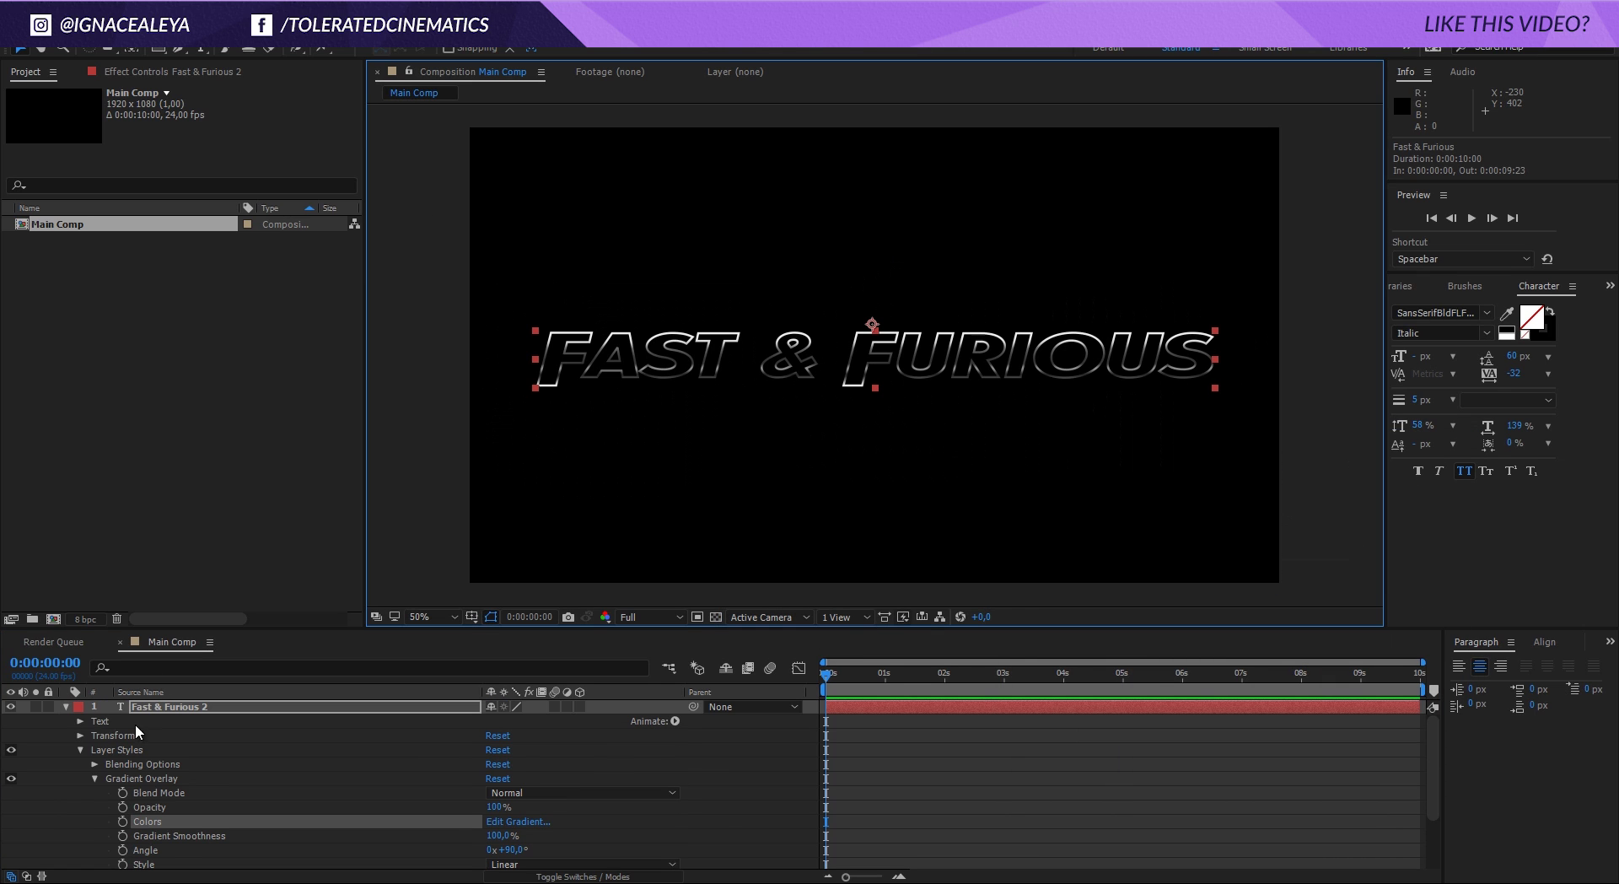
{"action": "left_click", "coordinate": [66, 706]}
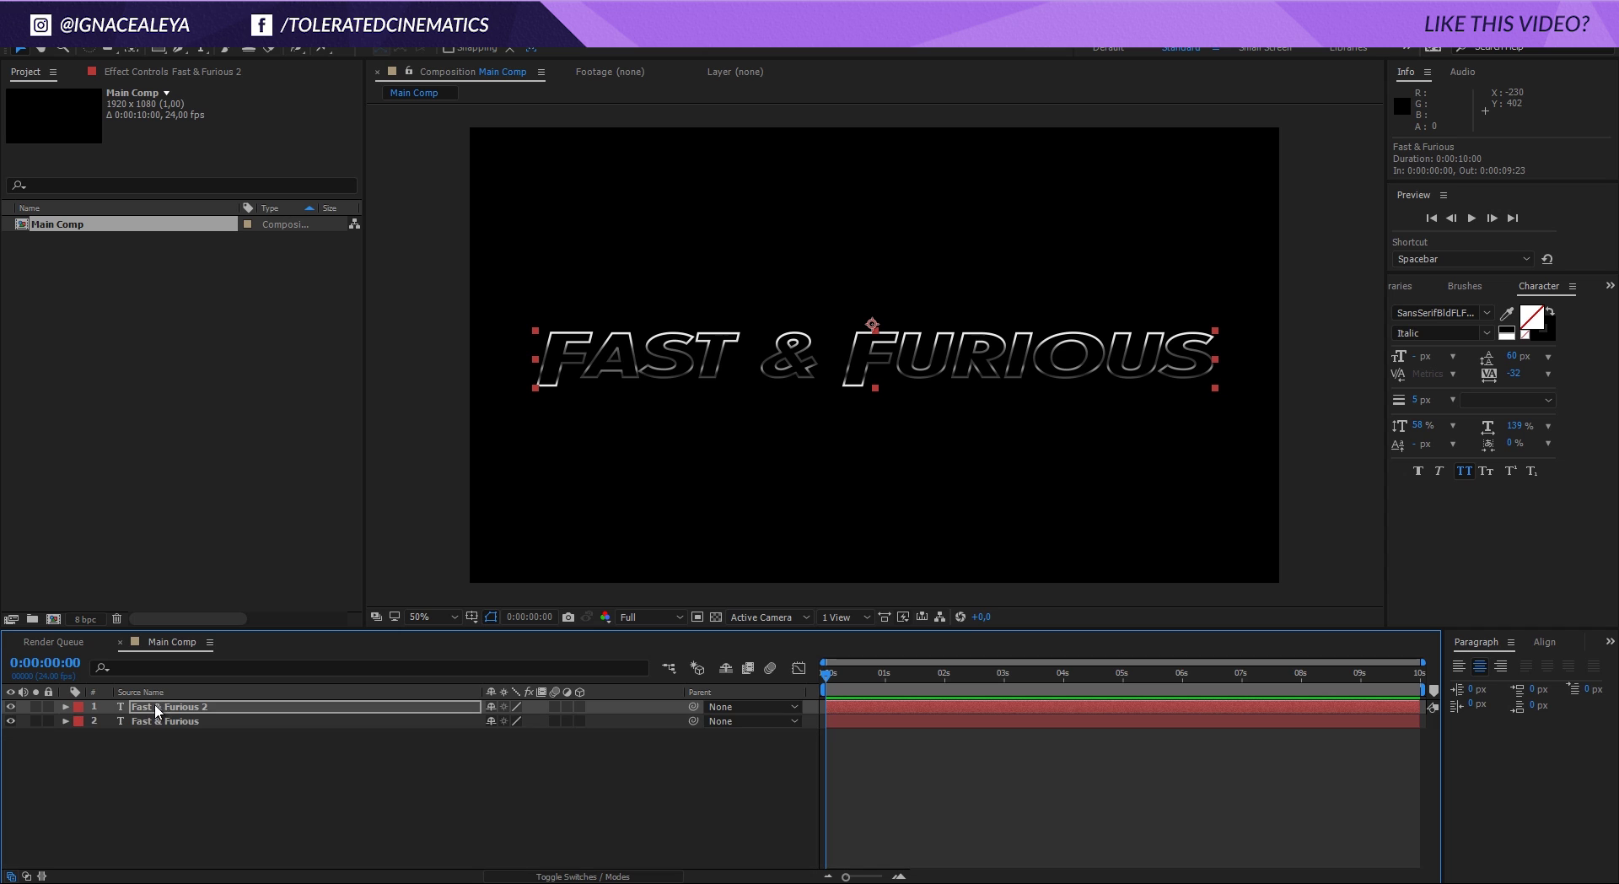
{"action": "left_click_drag", "start_coordinate": [160, 709], "coordinate": [177, 737]}
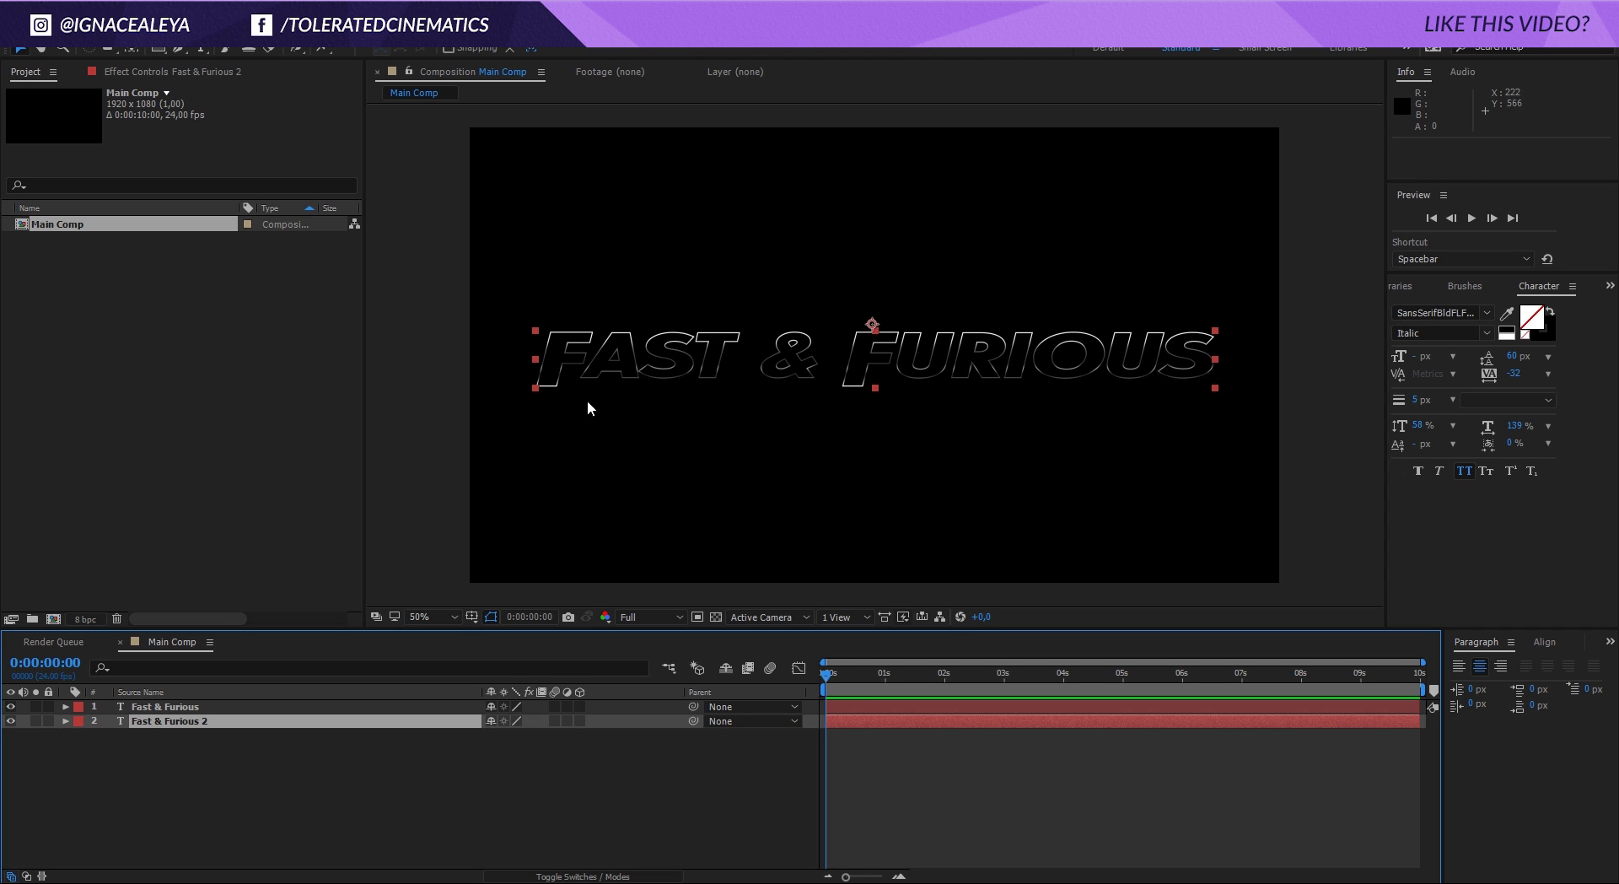
Increase the outline's stroke width to 7 px, checking it at 100% zoom.
{"action": "key", "text": "period"}
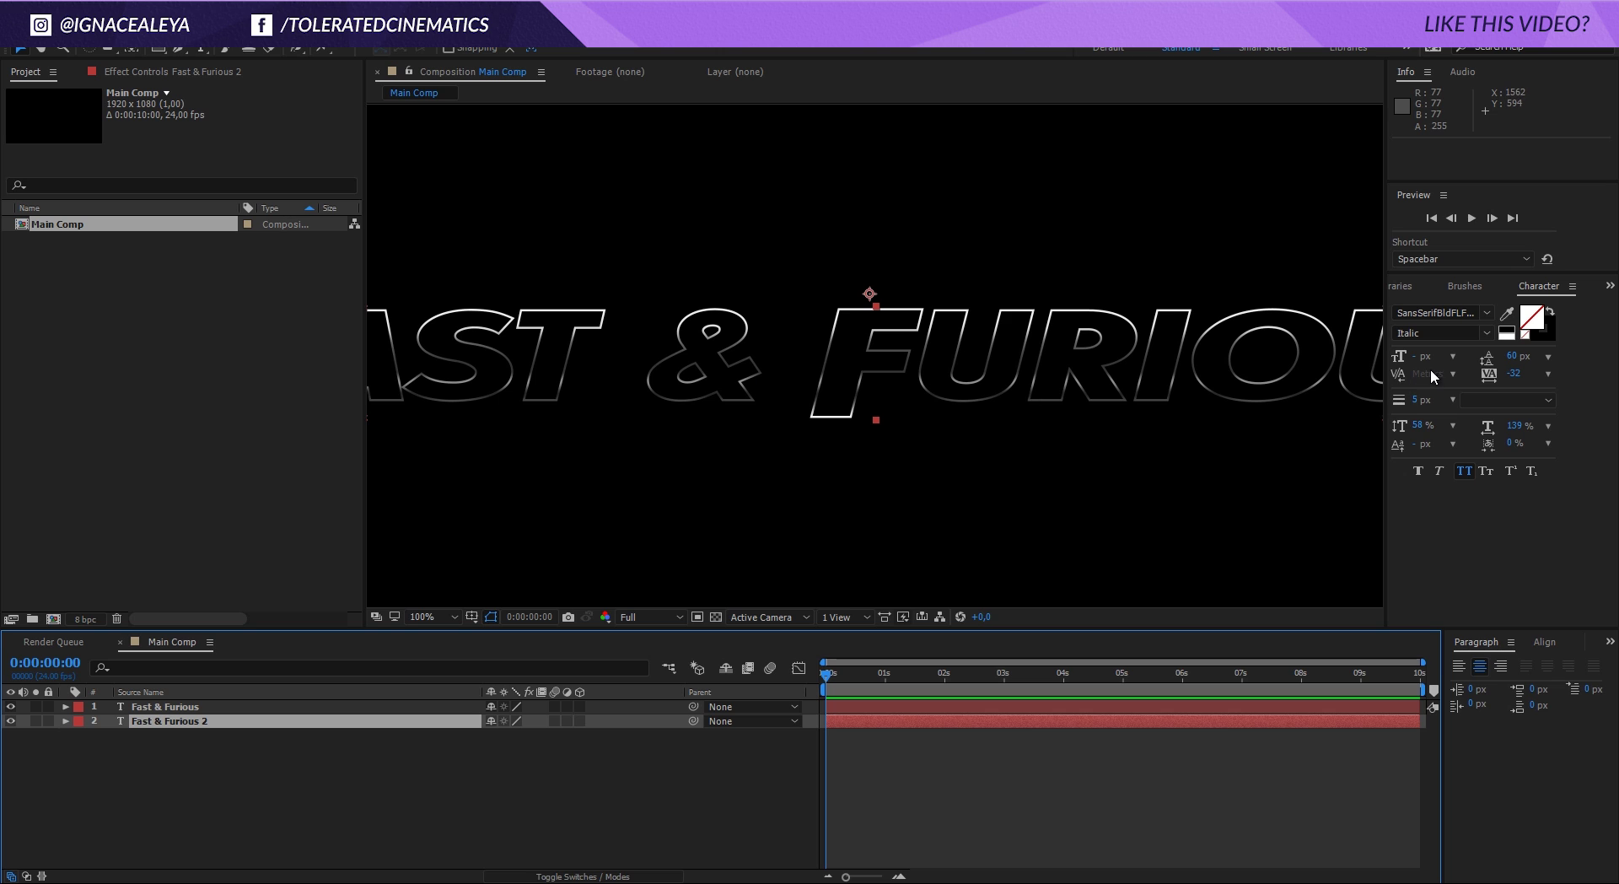
{"action": "left_click", "coordinate": [1420, 401]}
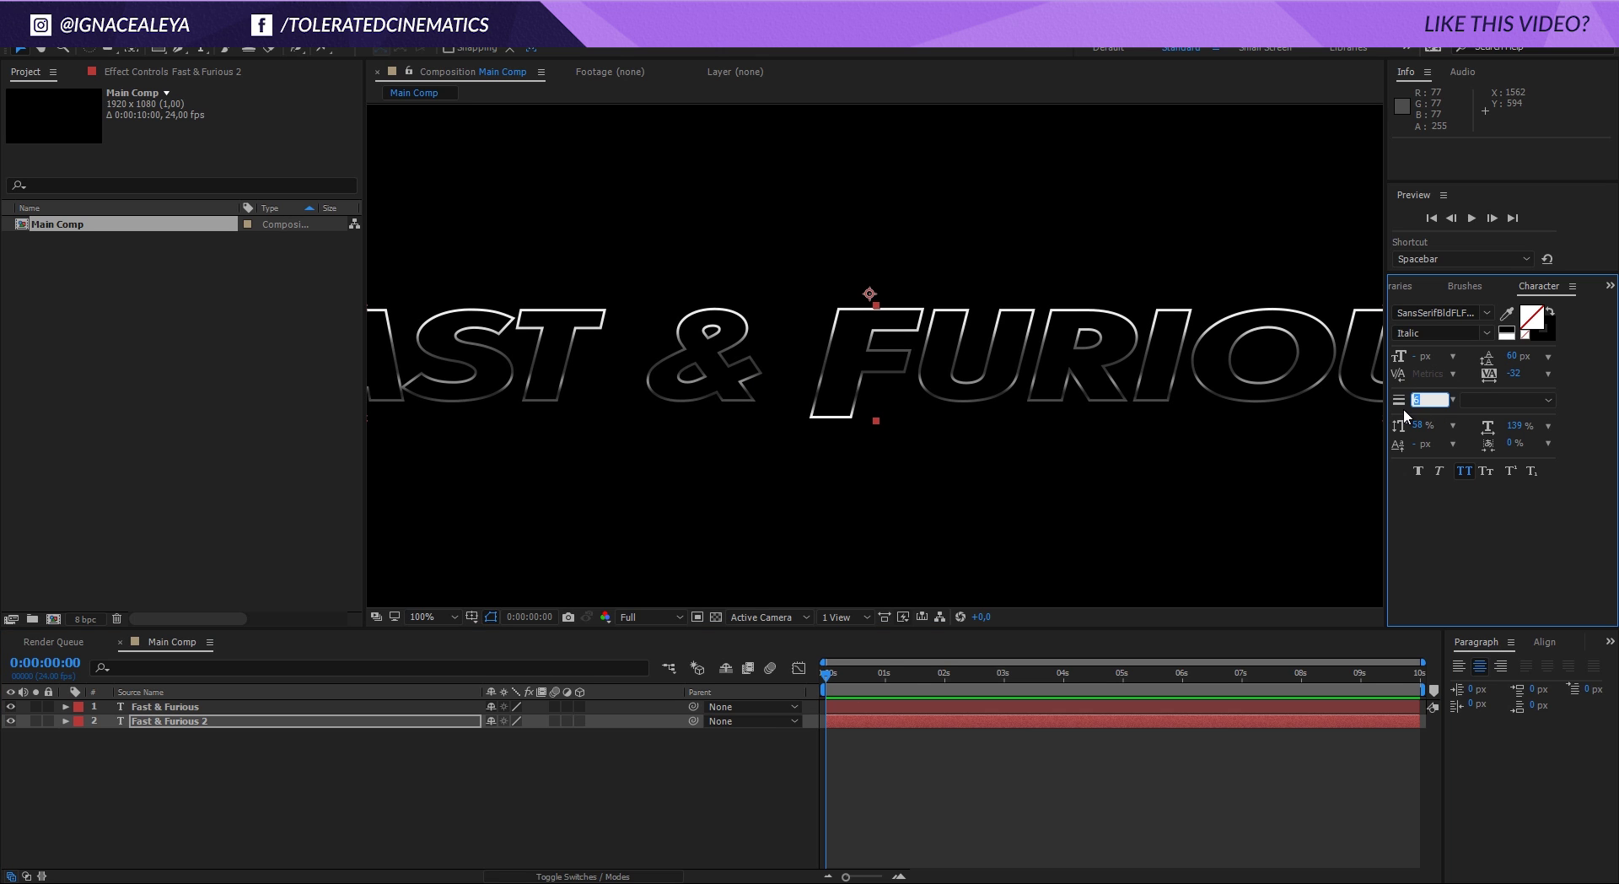
{"action": "key", "text": "Up"}
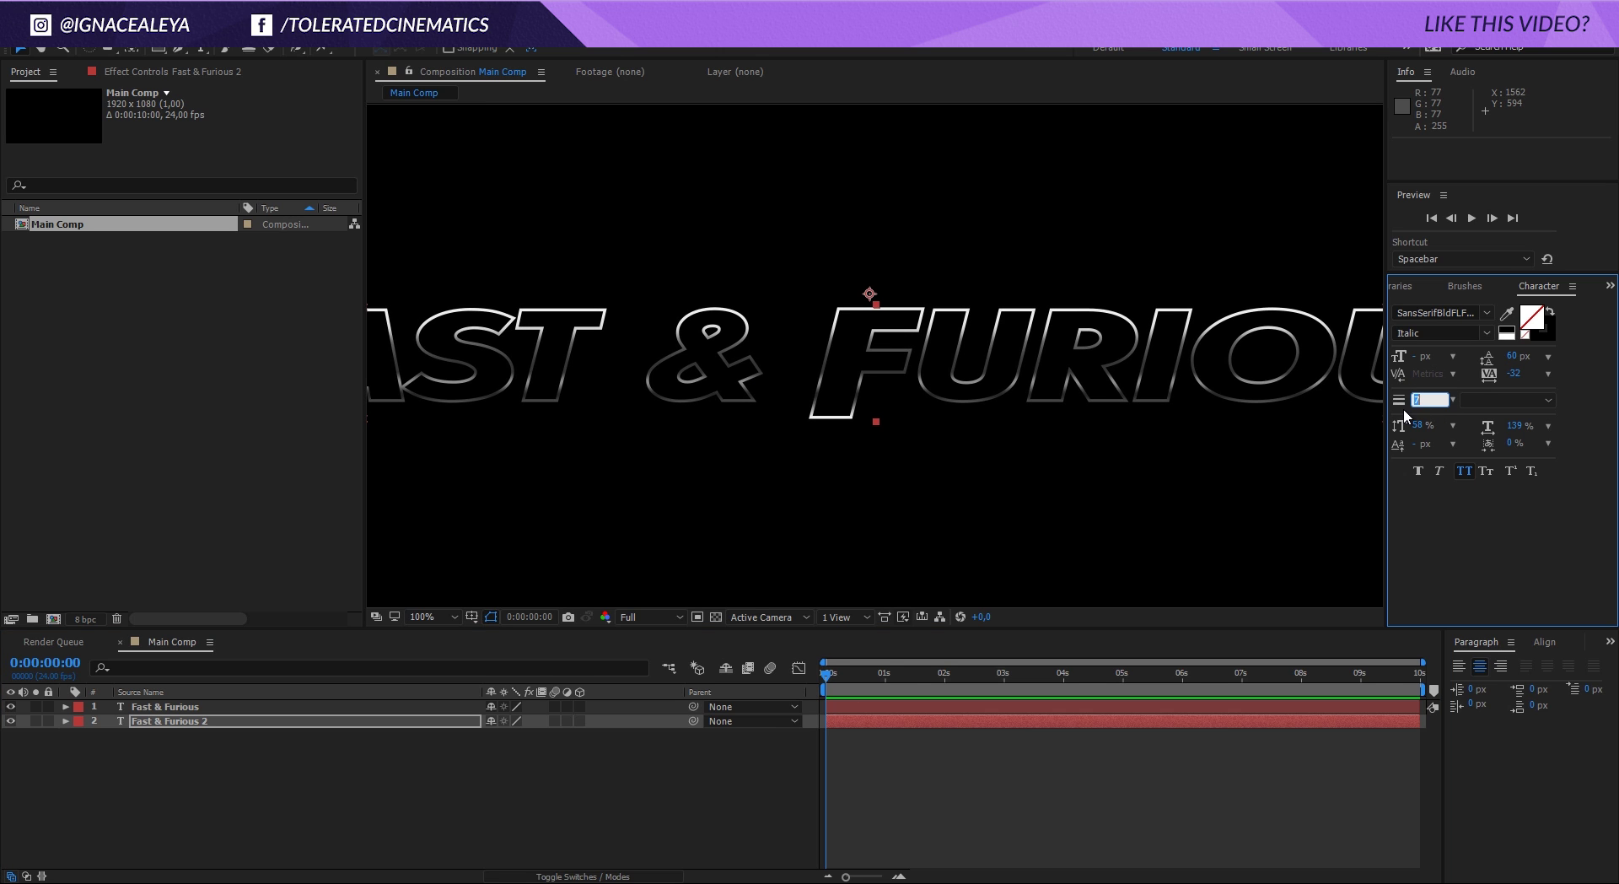
{"action": "left_click", "coordinate": [1081, 727]}
{"action": "key", "text": "comma"}
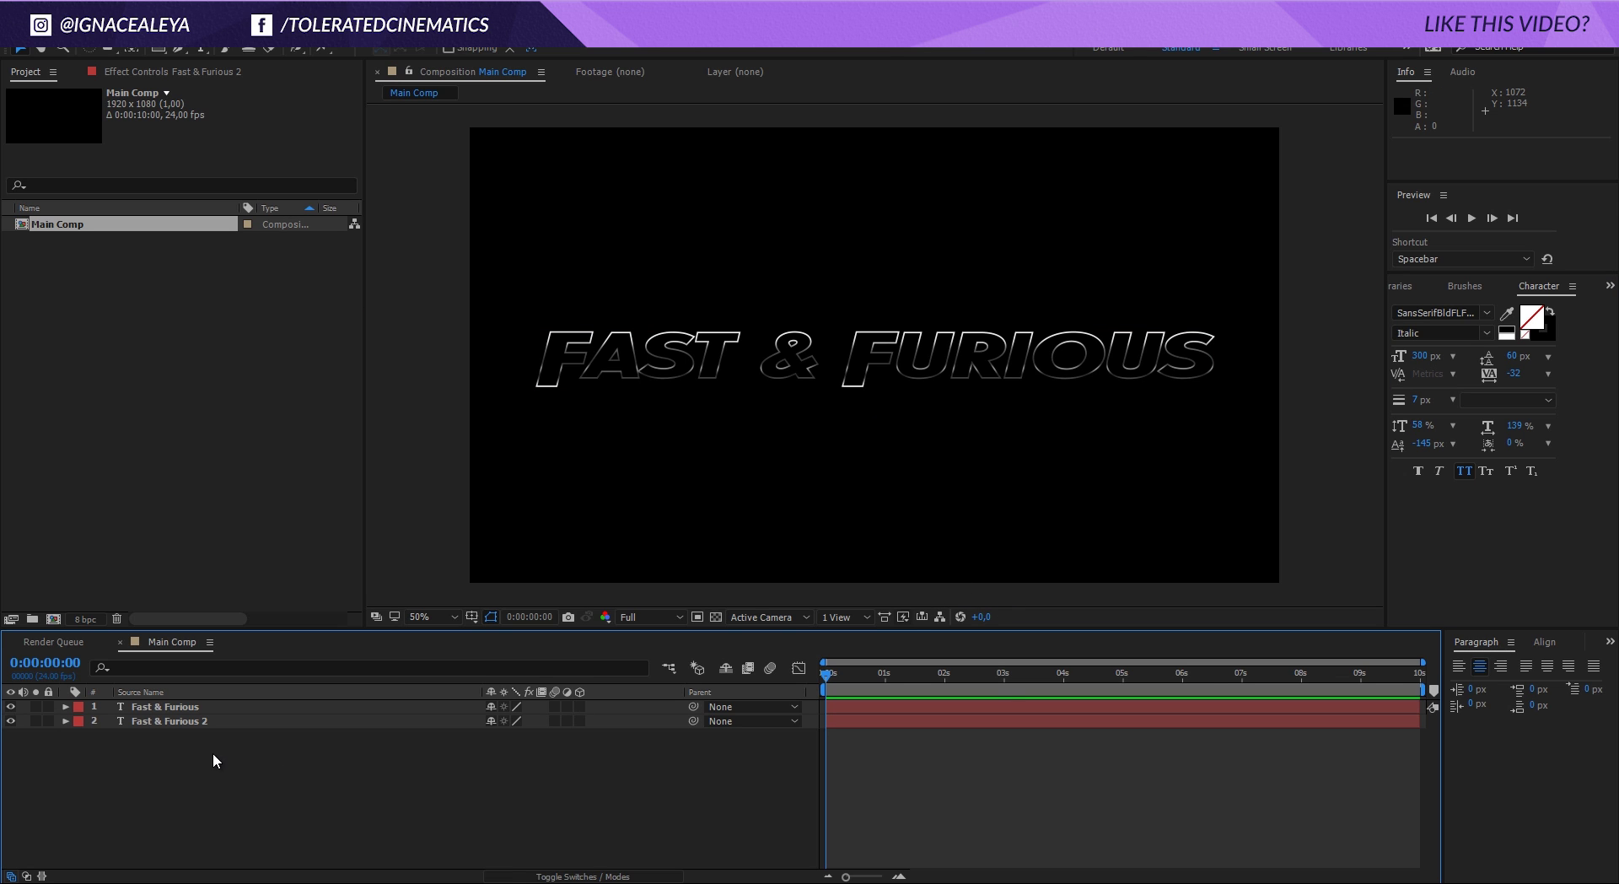
Pre-compose both text layers into a precomp named Title.
{"action": "key", "text": "ctrl+a"}
{"action": "left_click", "coordinate": [122, 17]}
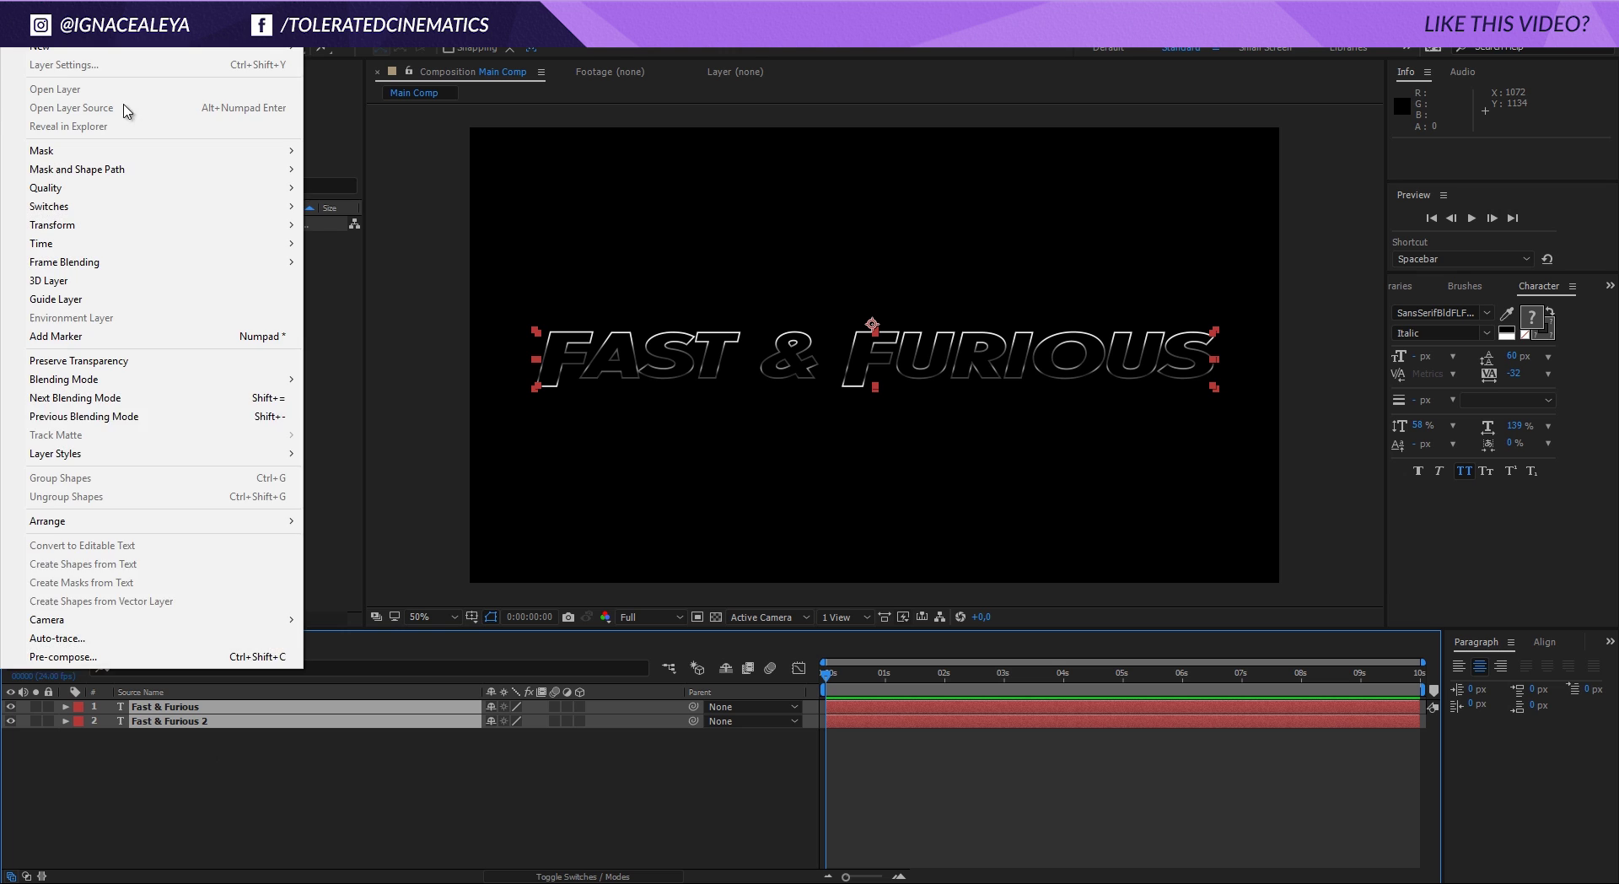
{"action": "left_click", "coordinate": [76, 658]}
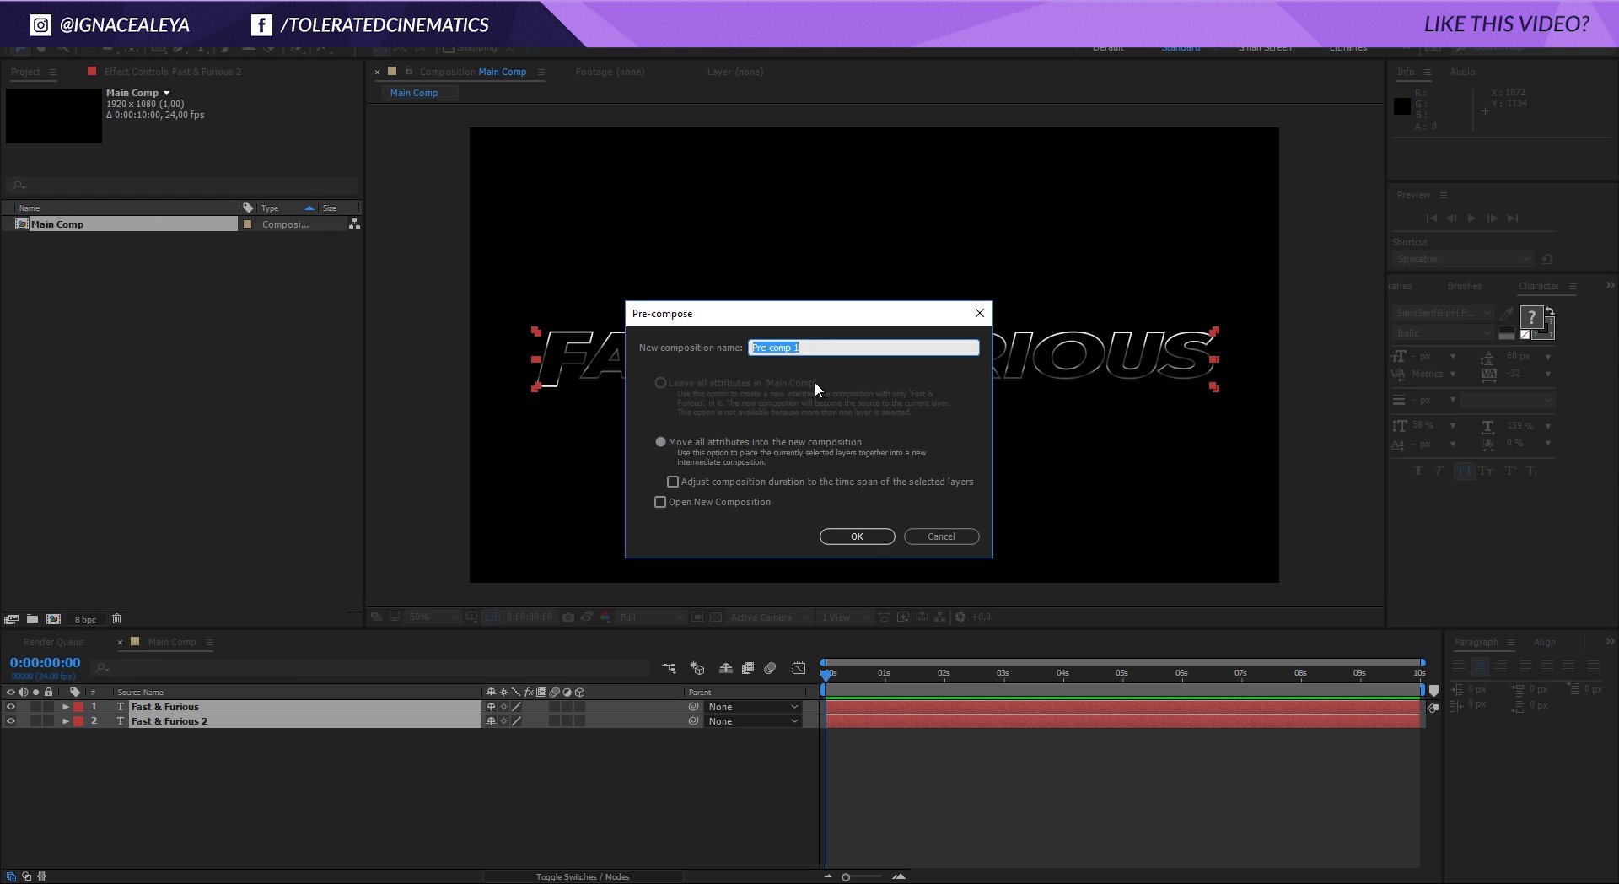
{"action": "type", "text": "Title"}
{"action": "key", "text": "Return"}
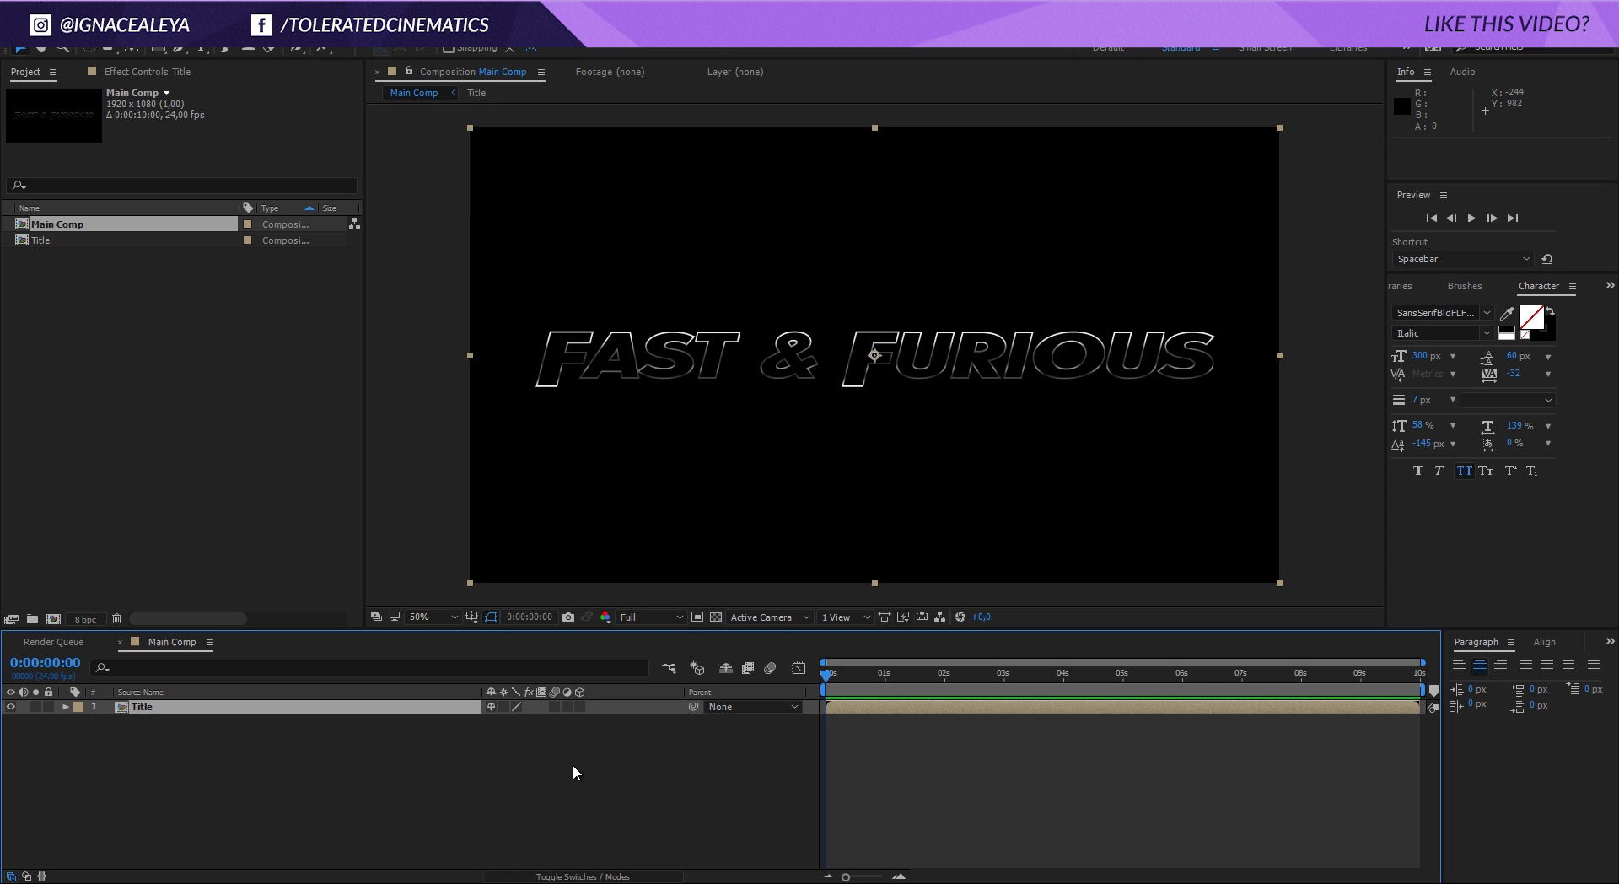
Start a new solid layer from the timeline's New menu.
{"action": "right_click", "coordinate": [287, 768]}
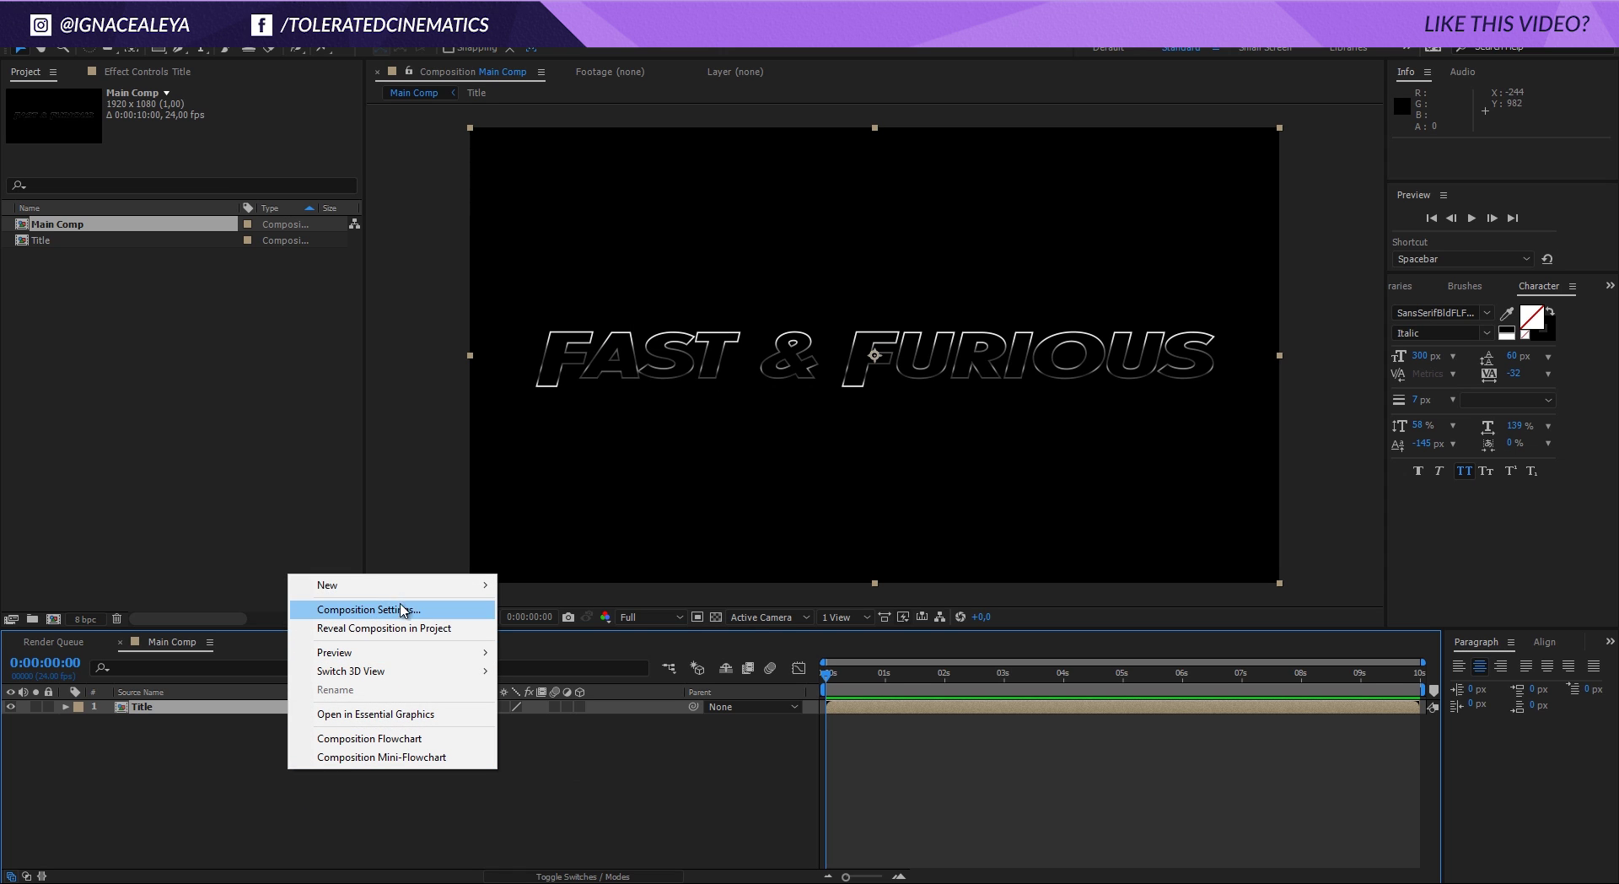
{"action": "mouse_move", "coordinate": [392, 591]}
{"action": "left_click", "coordinate": [195, 629]}
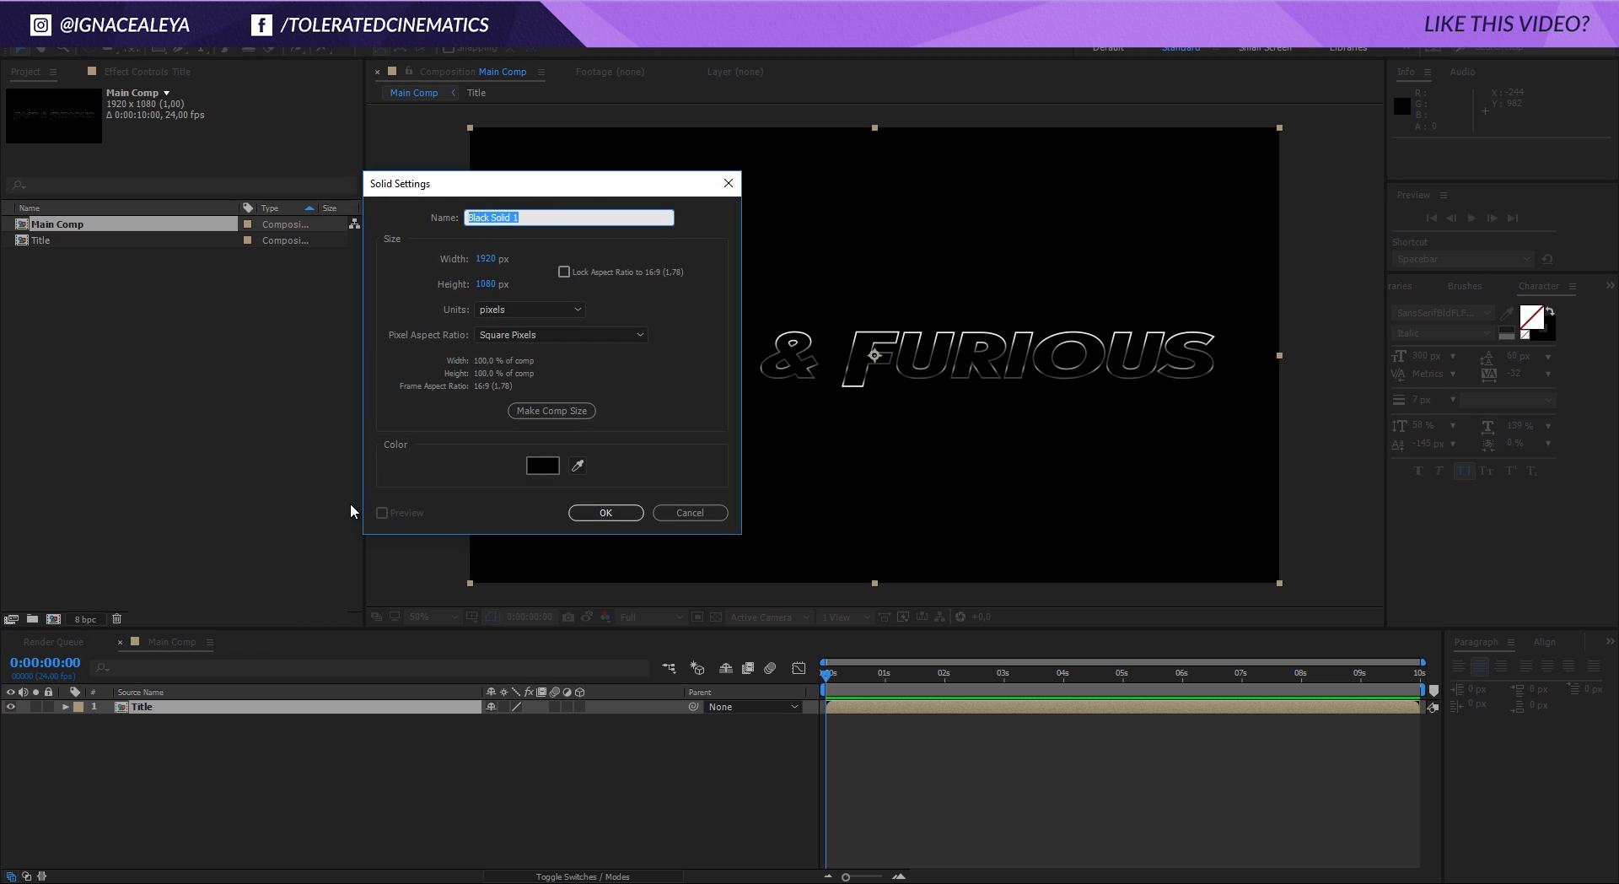
Name the solid Flare, apply Video Copilot Optical Flares, and open its Options editor.
{"action": "type", "text": "Flare"}
{"action": "key", "text": "Return"}
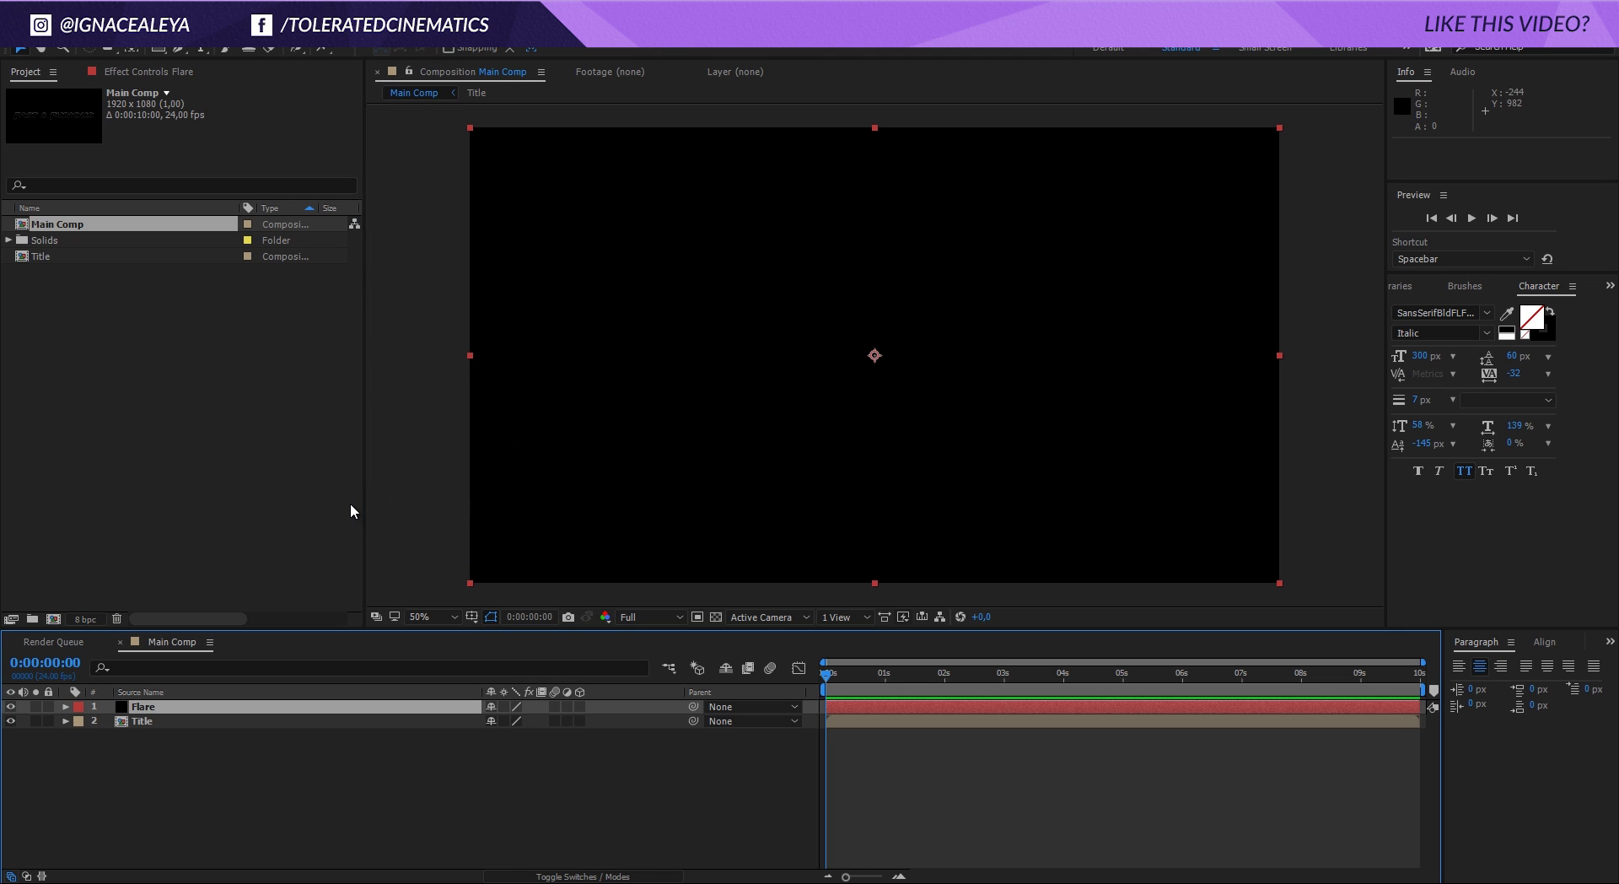
{"action": "left_click", "coordinate": [26, 10]}
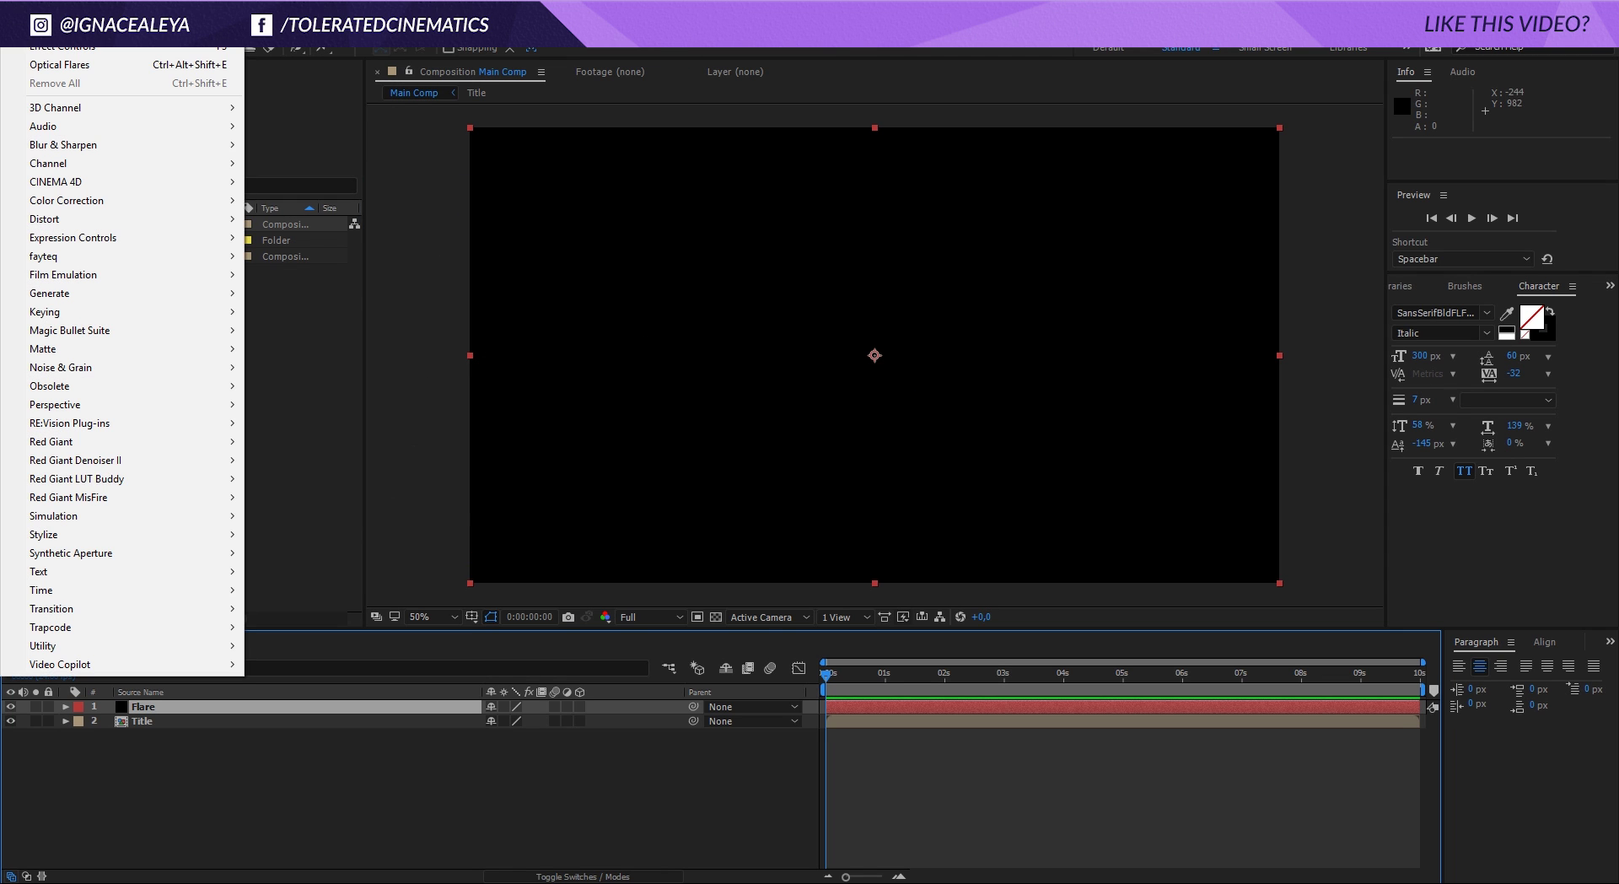
{"action": "mouse_move", "coordinate": [141, 664]}
{"action": "left_click", "coordinate": [297, 684]}
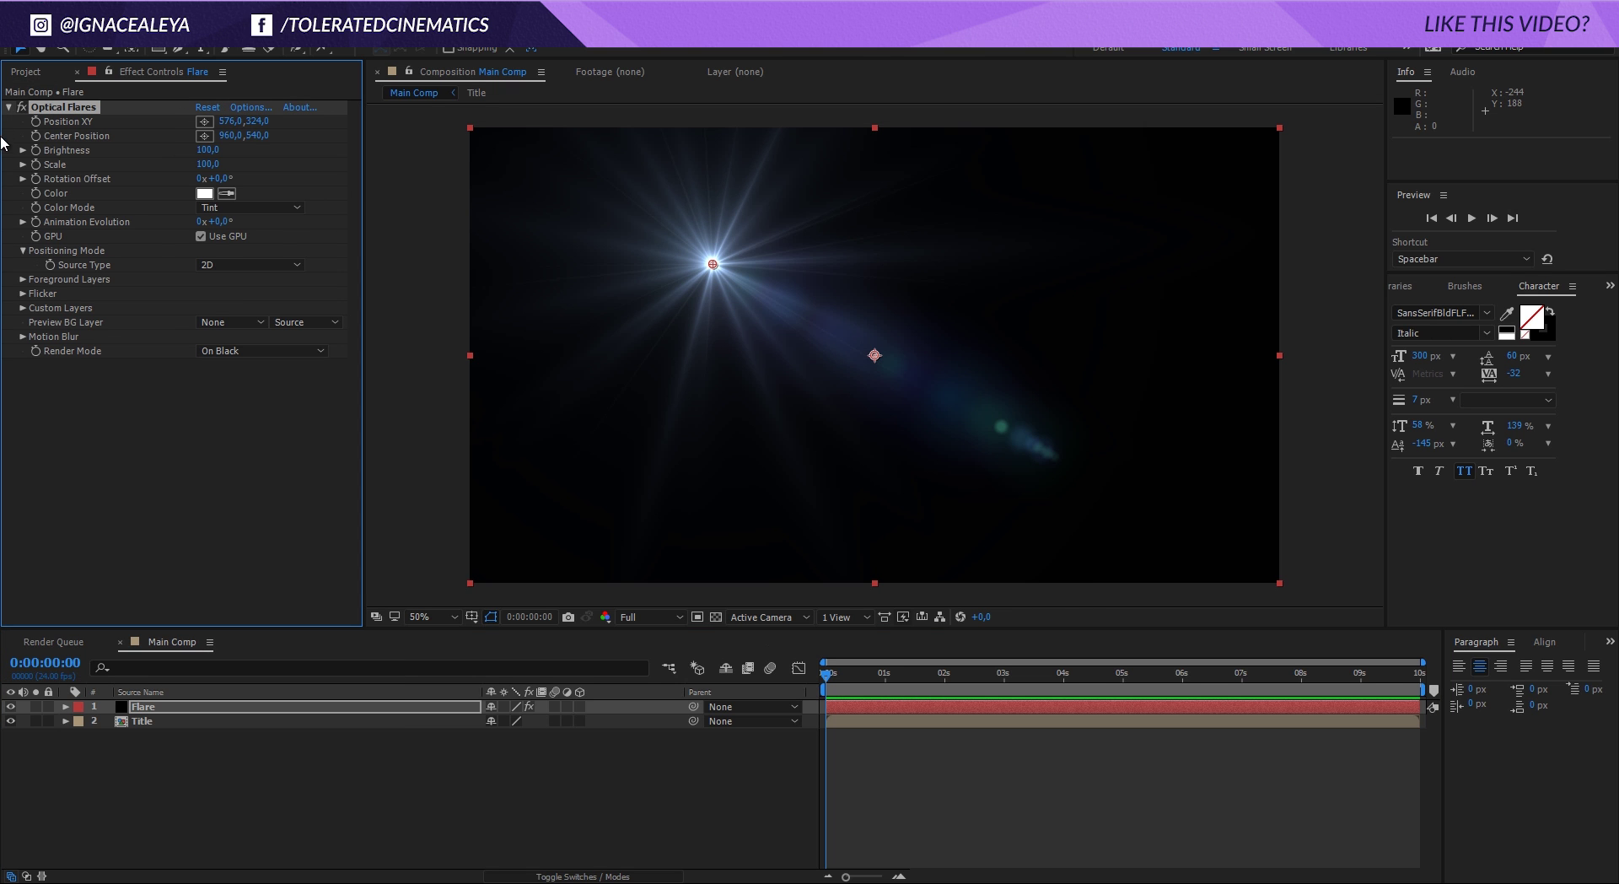
{"action": "left_click", "coordinate": [241, 108]}
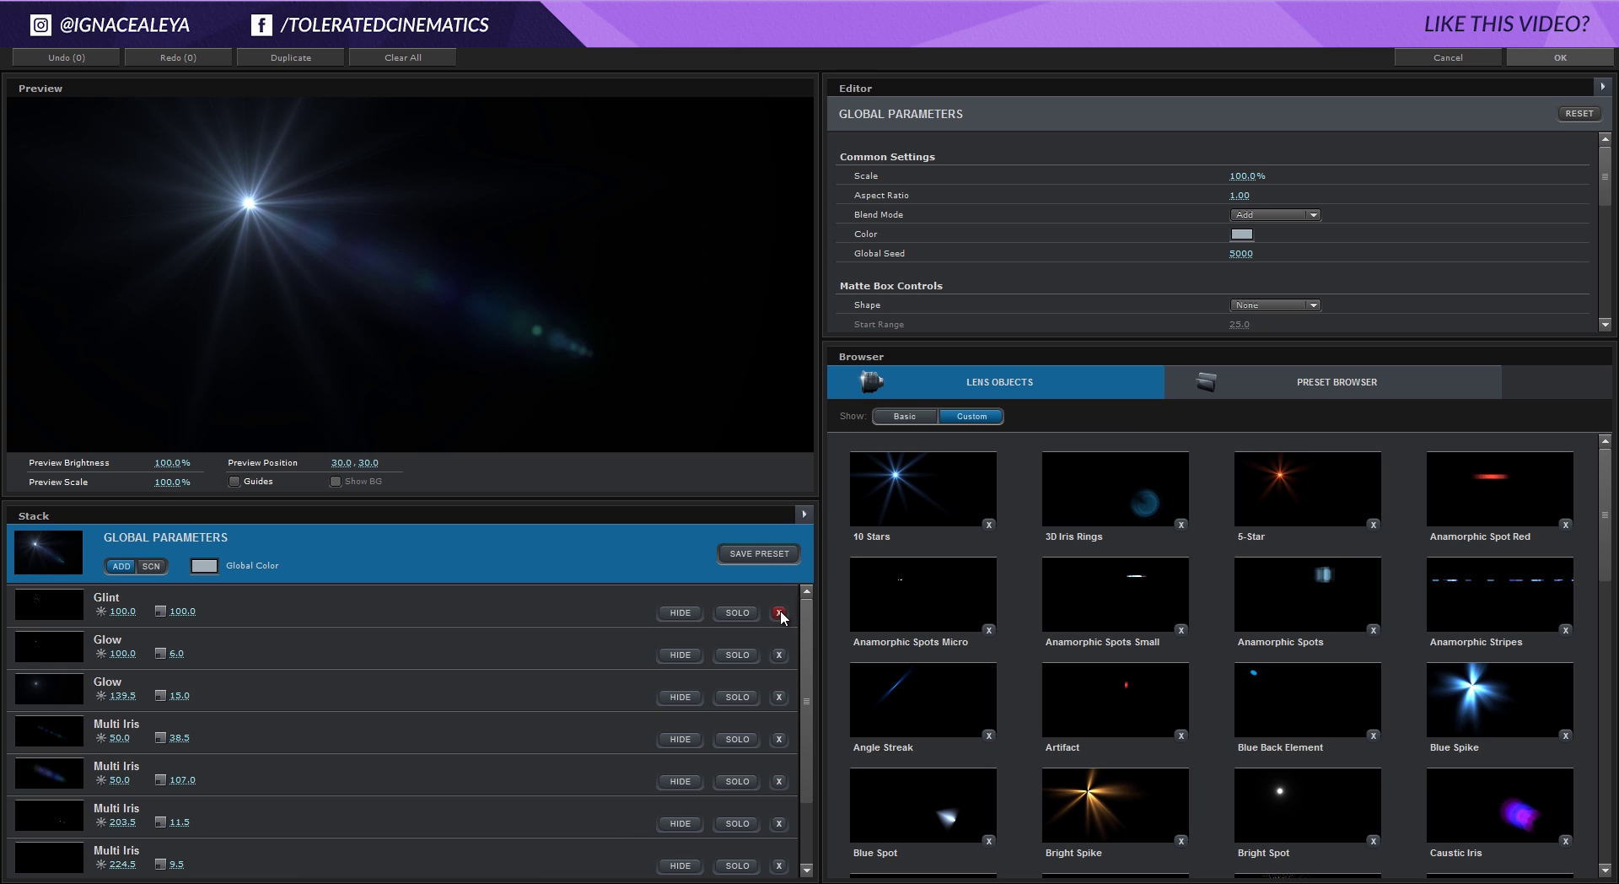
Delete all five default lens elements from the flare stack.
{"action": "left_click", "coordinate": [779, 613]}
{"action": "left_click", "coordinate": [779, 613]}
{"action": "left_click", "coordinate": [780, 613]}
{"action": "left_click", "coordinate": [779, 613]}
{"action": "left_click", "coordinate": [780, 613]}
{"action": "left_click", "coordinate": [779, 613]}
{"action": "left_click", "coordinate": [779, 613]}
{"action": "left_click", "coordinate": [779, 613]}
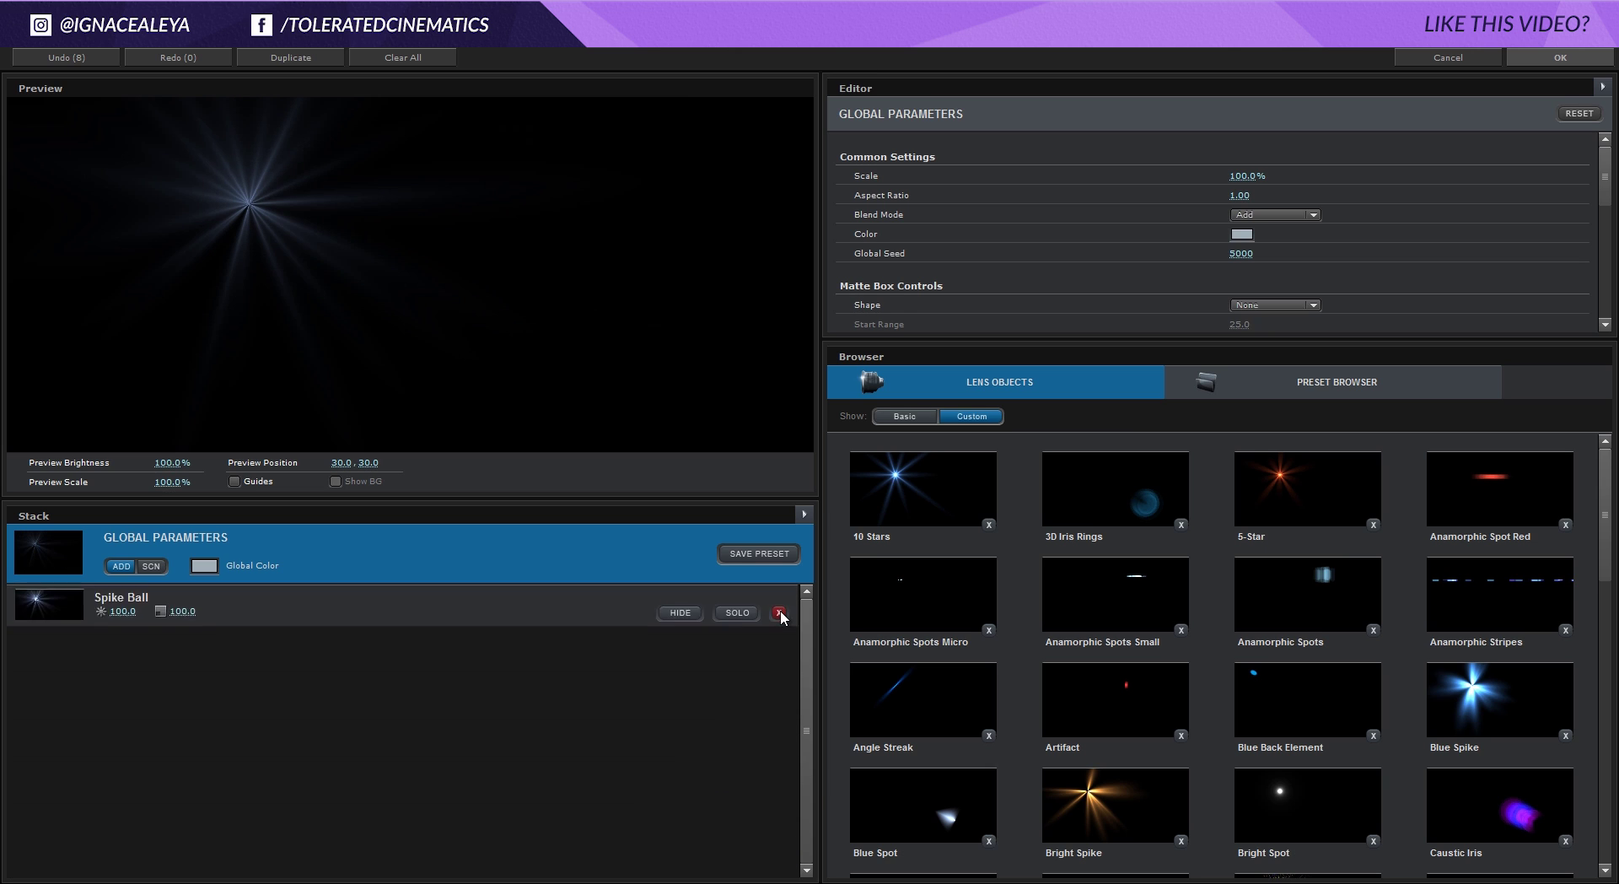
{"action": "left_click", "coordinate": [779, 613]}
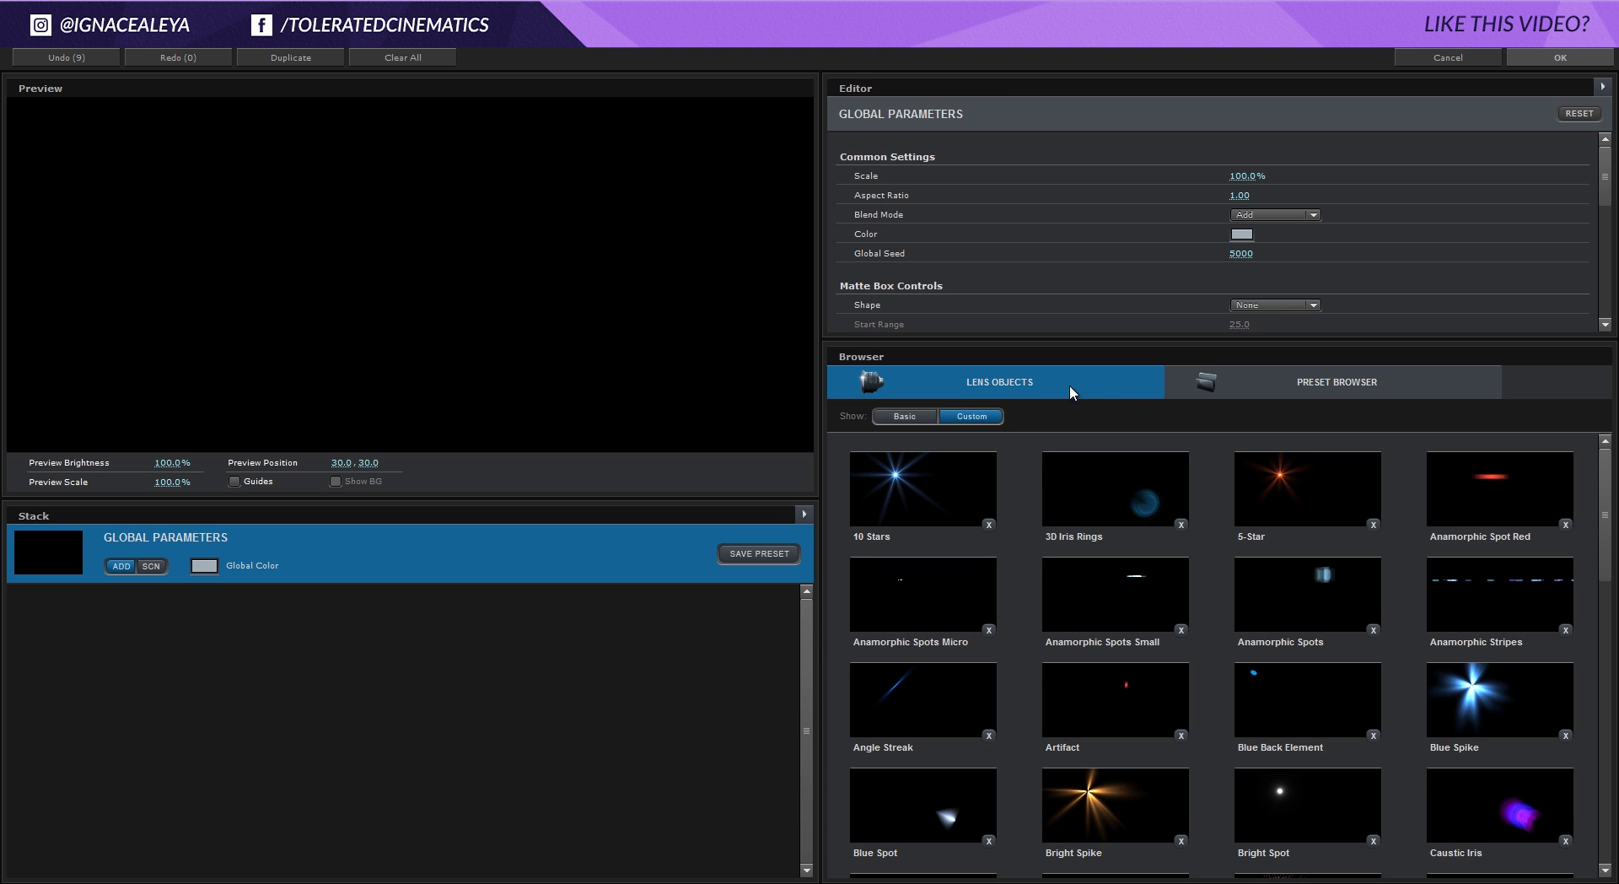
Add the Thin Stripe lens element, removing an accidental duplicate.
{"action": "scroll", "coordinate": [1031, 570], "scroll_direction": "down", "scroll_amount": 10}
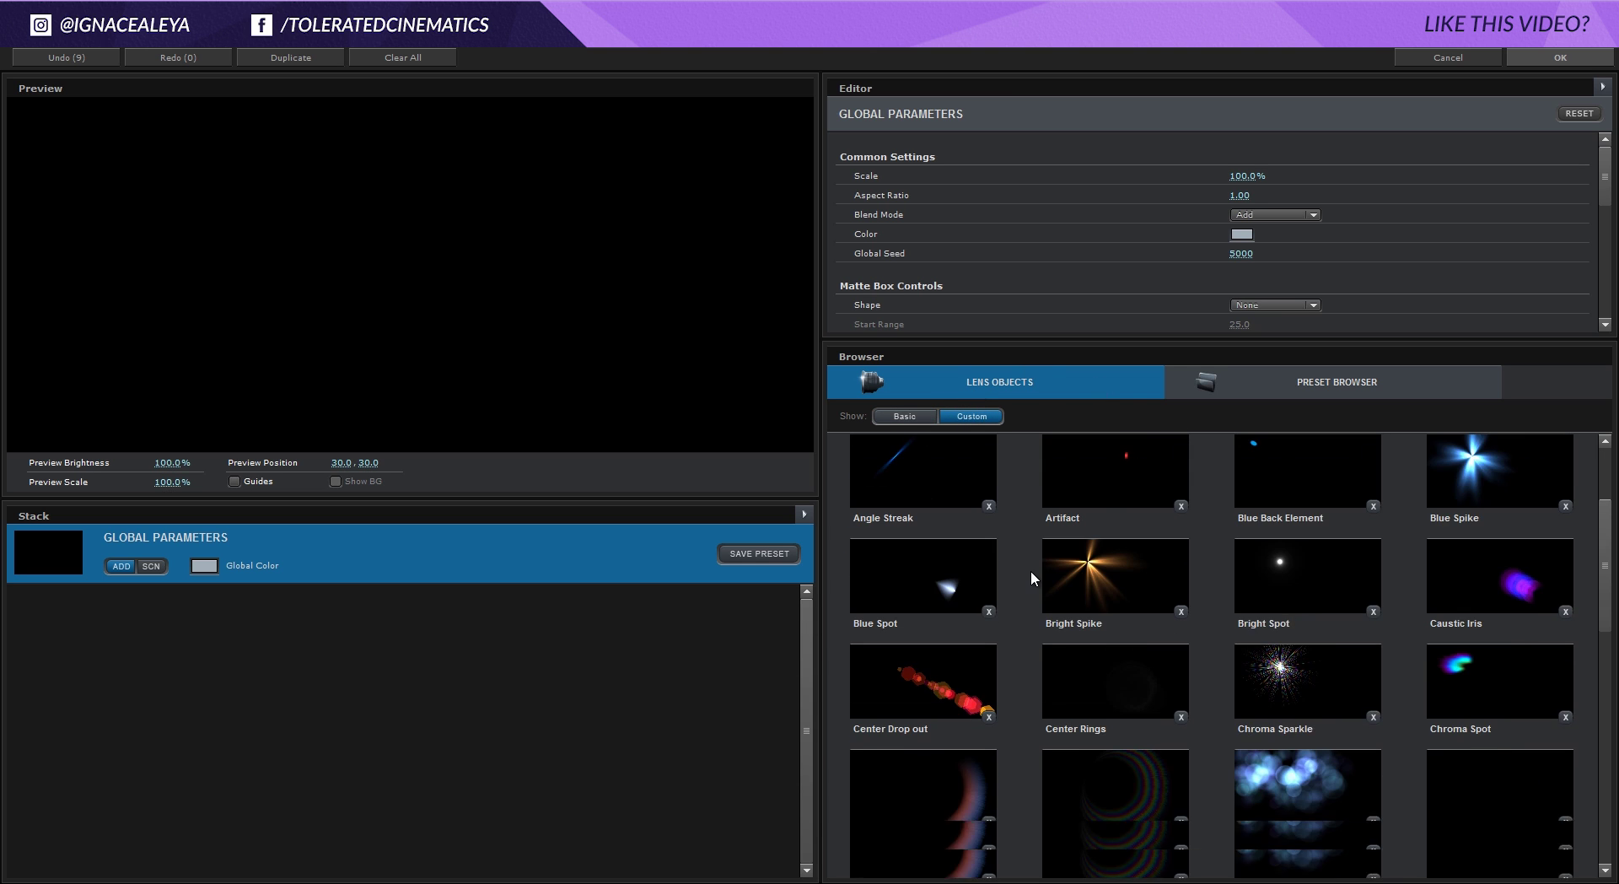
{"action": "scroll", "coordinate": [1030, 569], "scroll_direction": "down", "scroll_amount": 3}
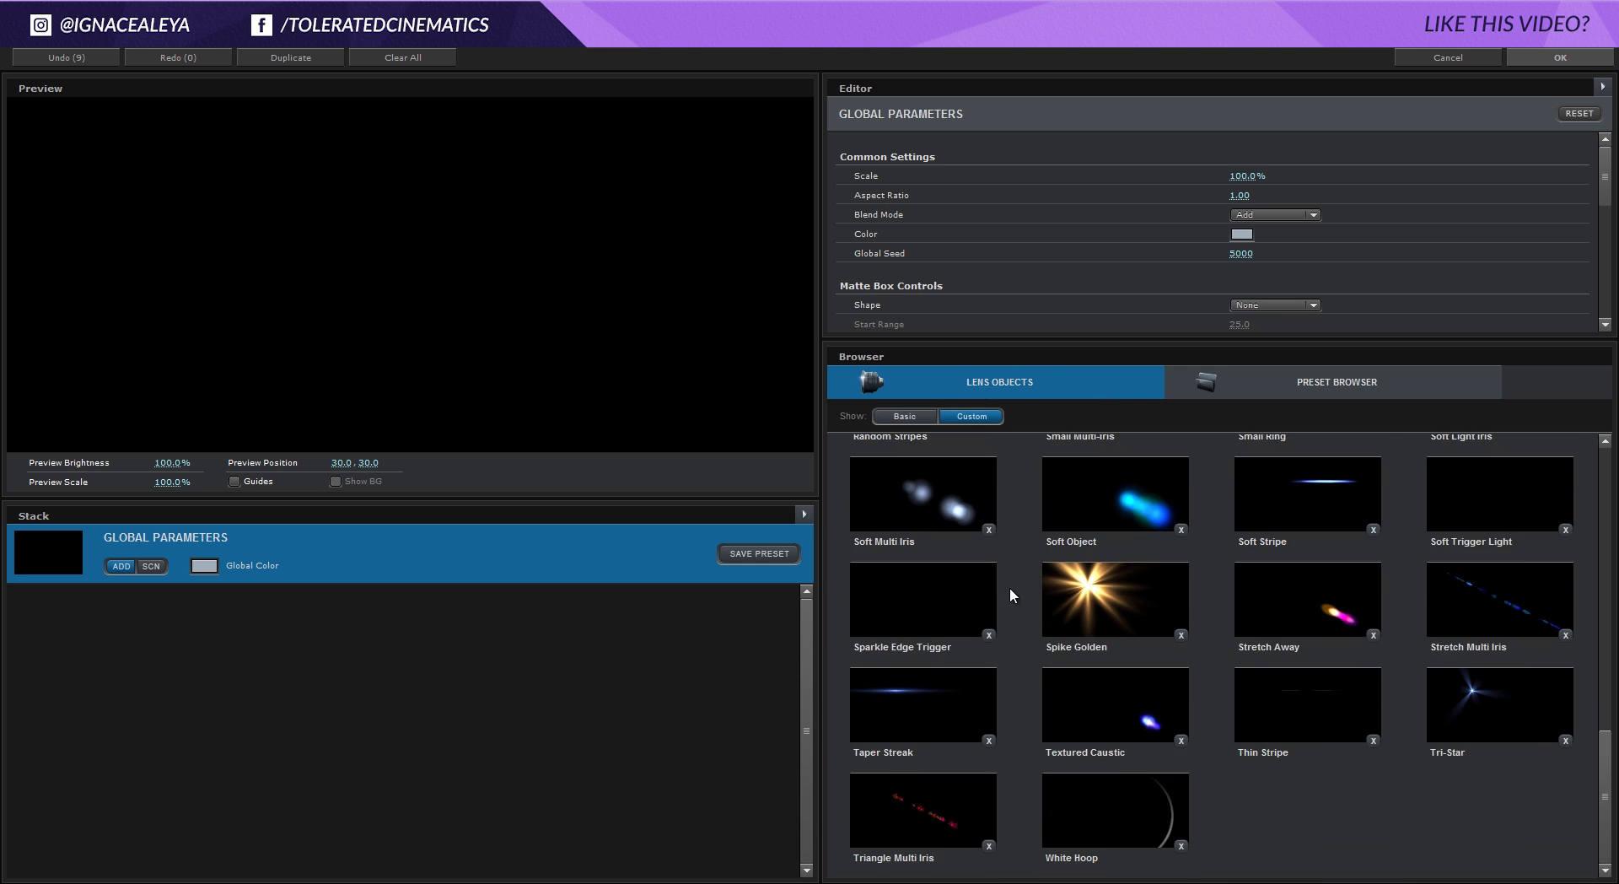
{"action": "left_click", "coordinate": [1269, 717]}
{"action": "left_click", "coordinate": [779, 612]}
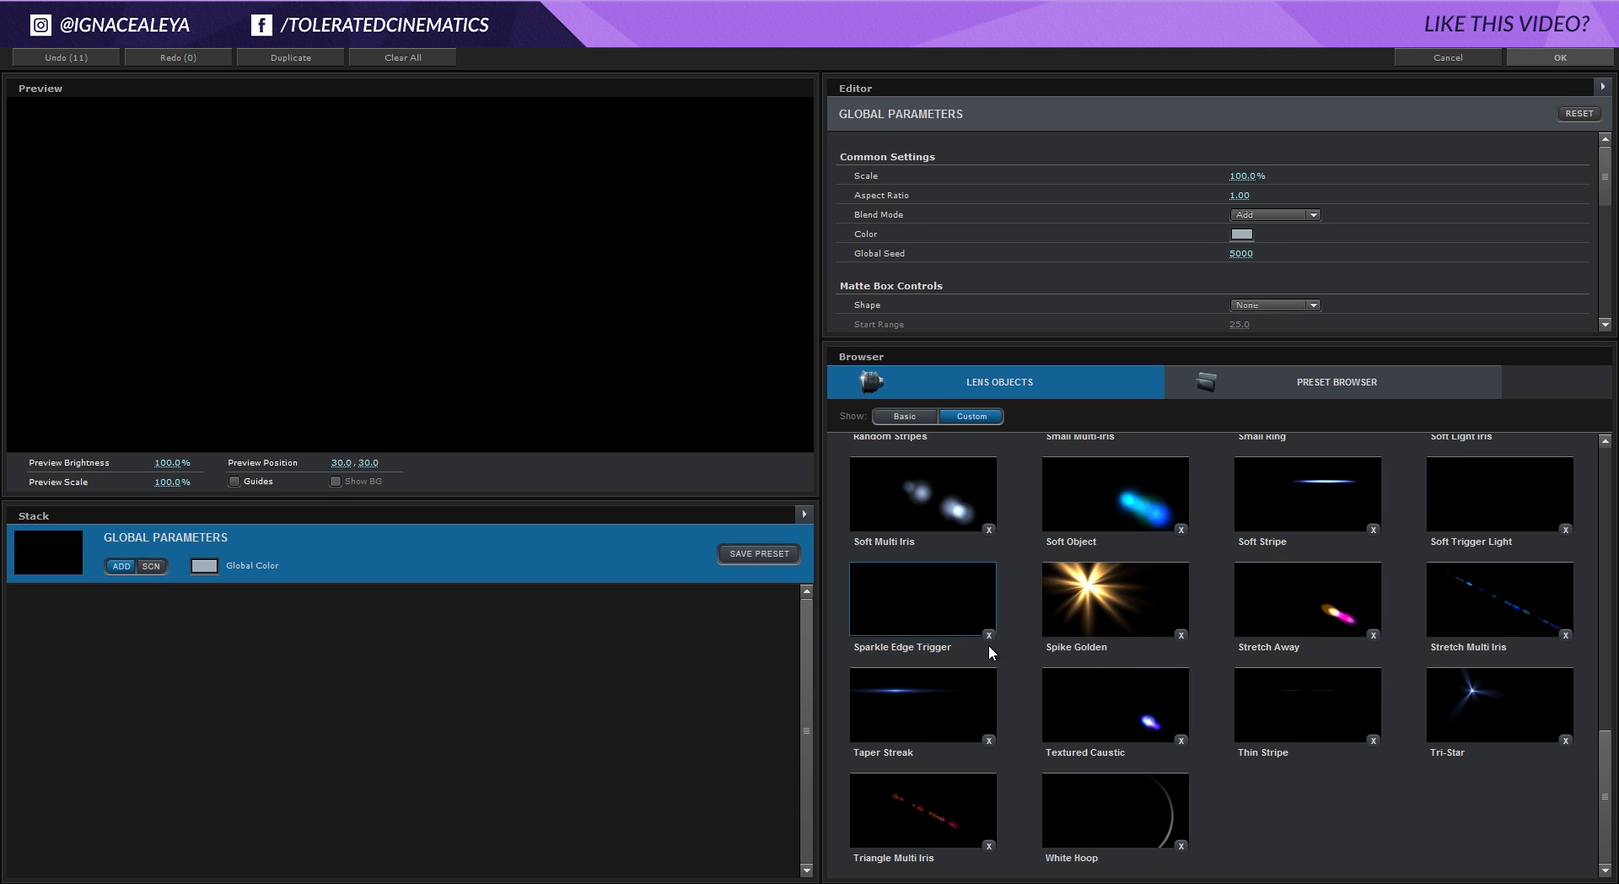
{"action": "left_click", "coordinate": [1287, 708]}
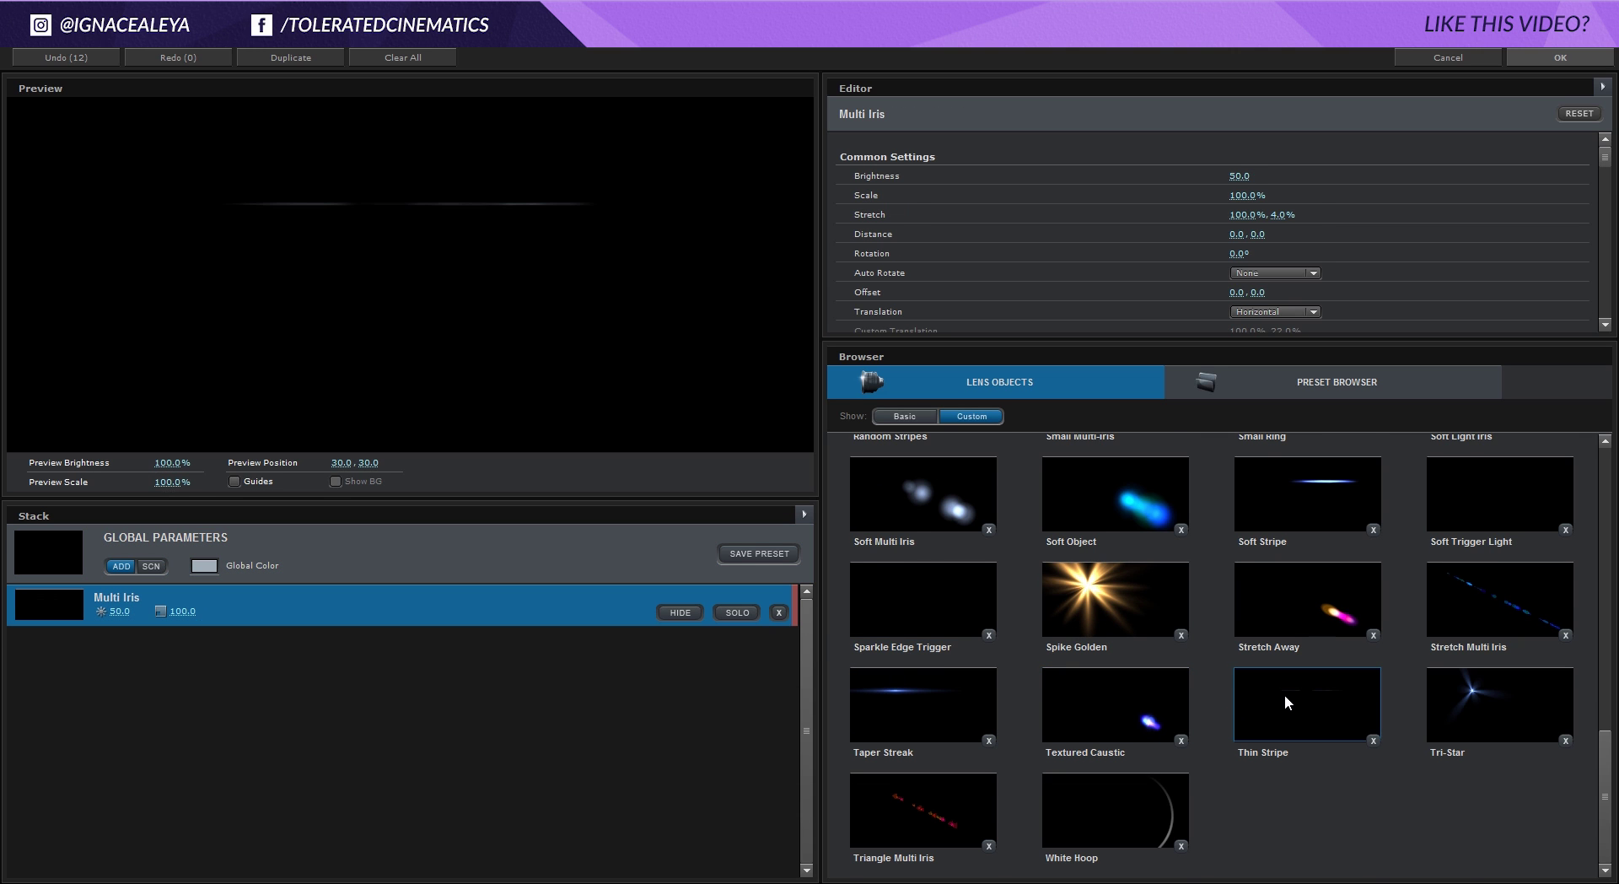
Add Random Stripes, Cool Lens Orbs and Anamorphic Spots, then reposition the light in the preview.
{"action": "scroll", "coordinate": [1240, 692], "scroll_direction": "up", "scroll_amount": 2}
{"action": "left_click", "coordinate": [953, 577]}
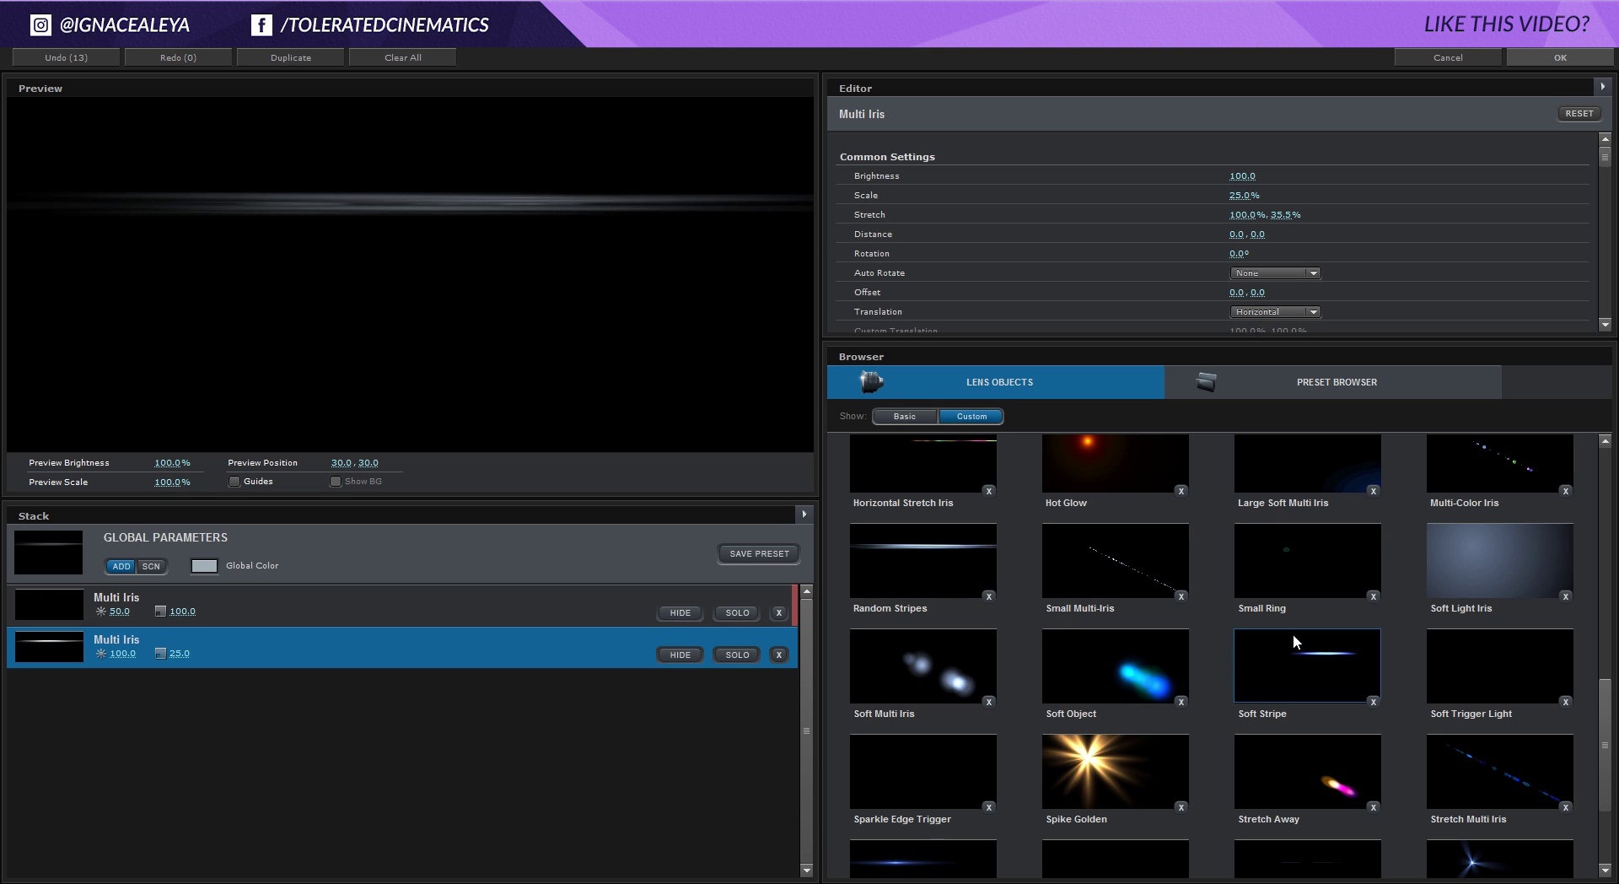
{"action": "scroll", "coordinate": [1324, 644], "scroll_direction": "up", "scroll_amount": 5}
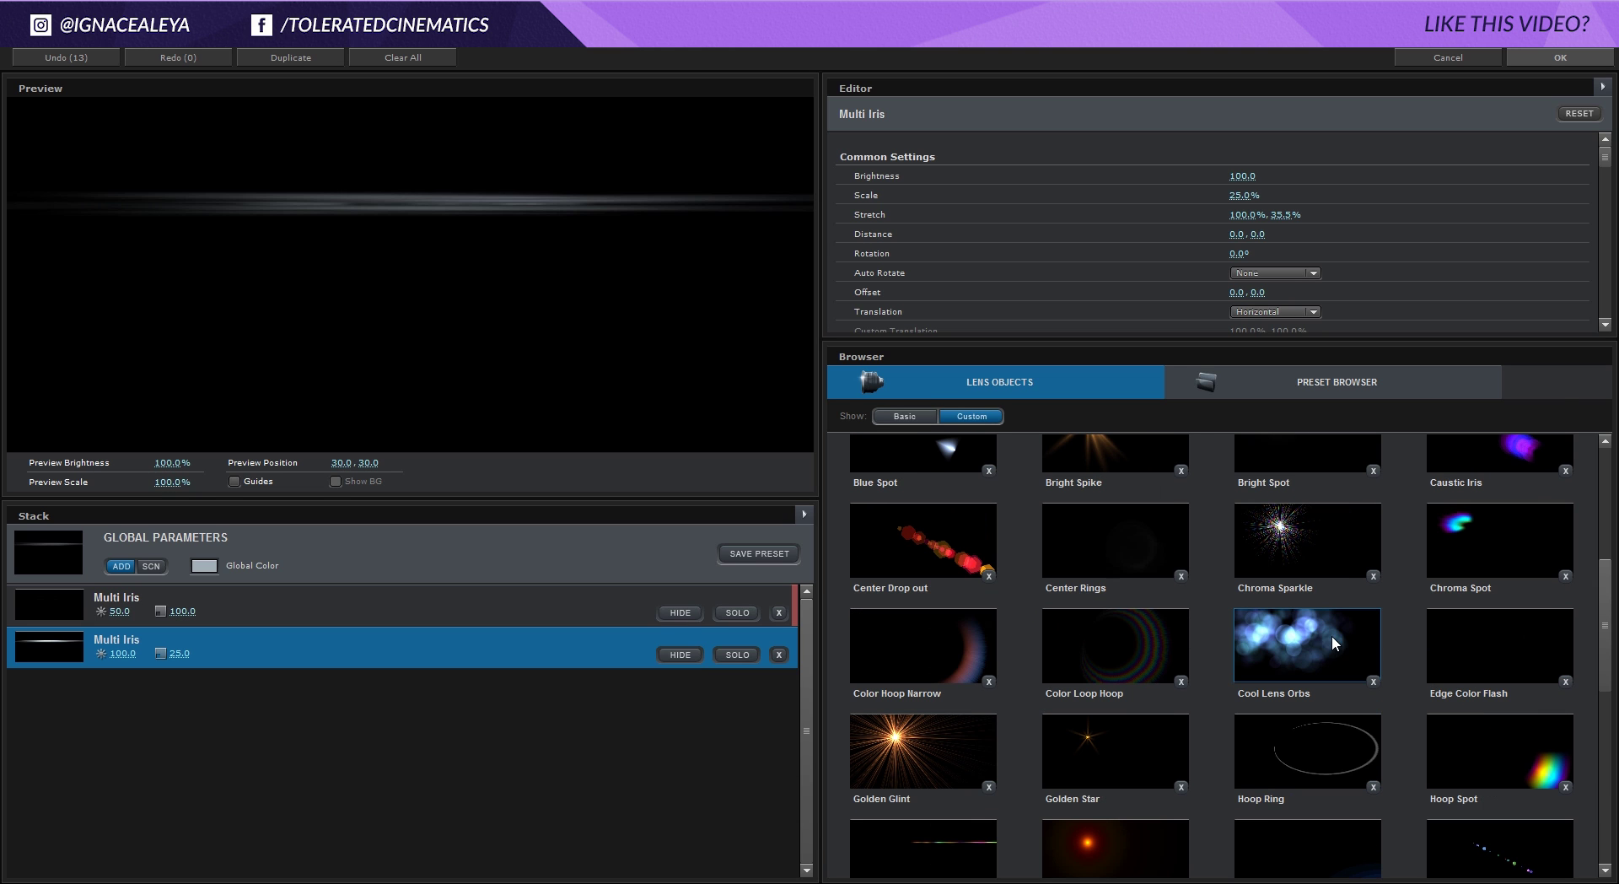
{"action": "left_click", "coordinate": [1313, 656]}
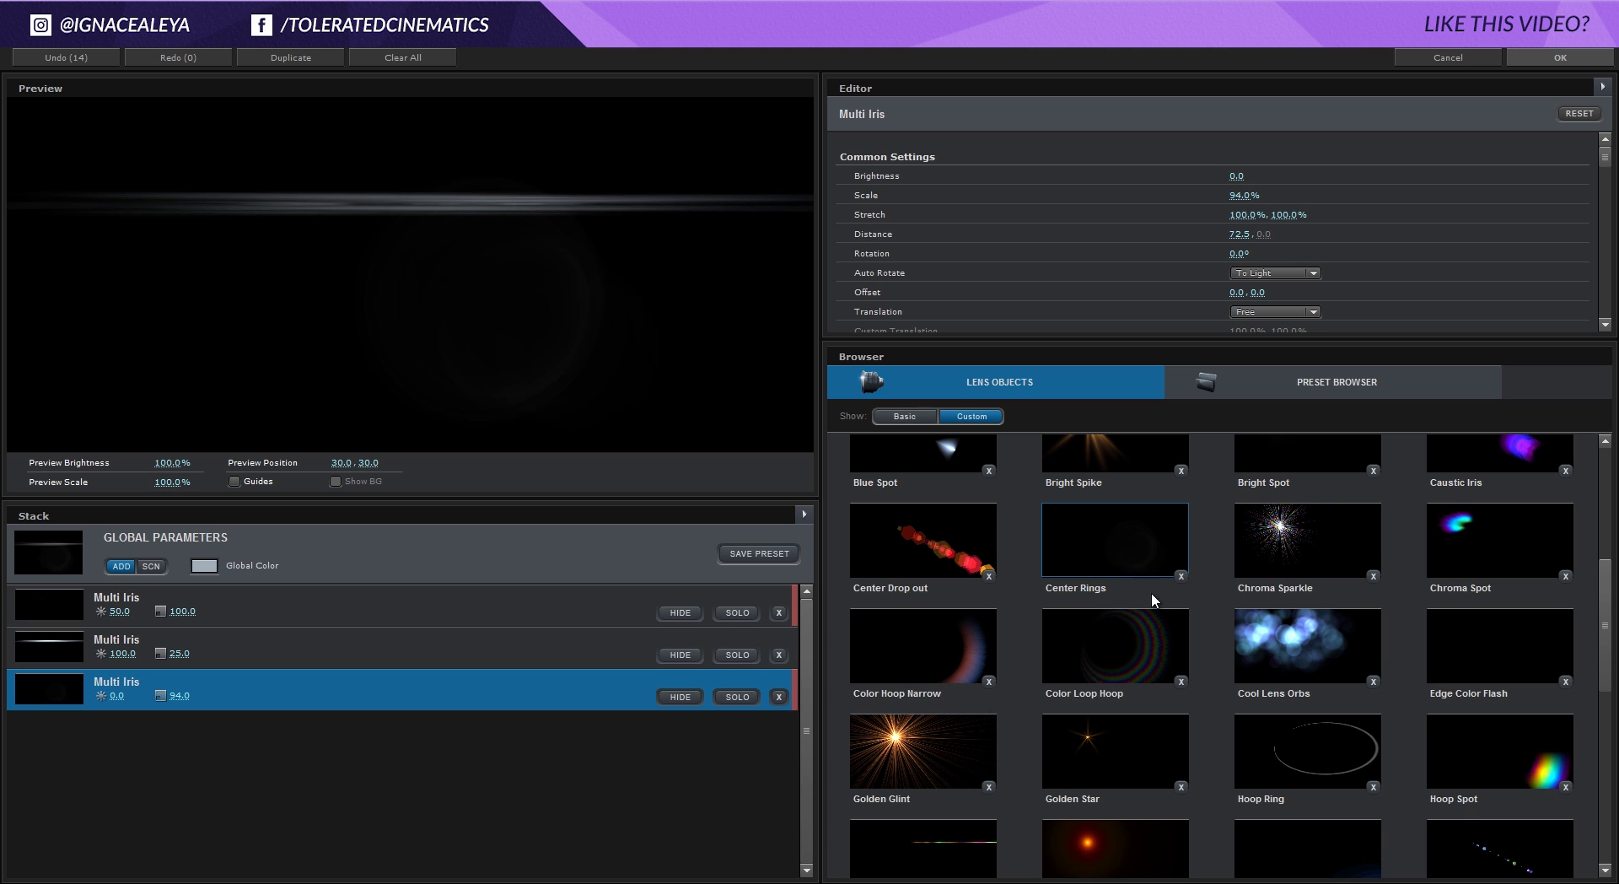
{"action": "scroll", "coordinate": [1180, 606], "scroll_direction": "up", "scroll_amount": 3}
{"action": "scroll", "coordinate": [1319, 644], "scroll_direction": "up", "scroll_amount": 2}
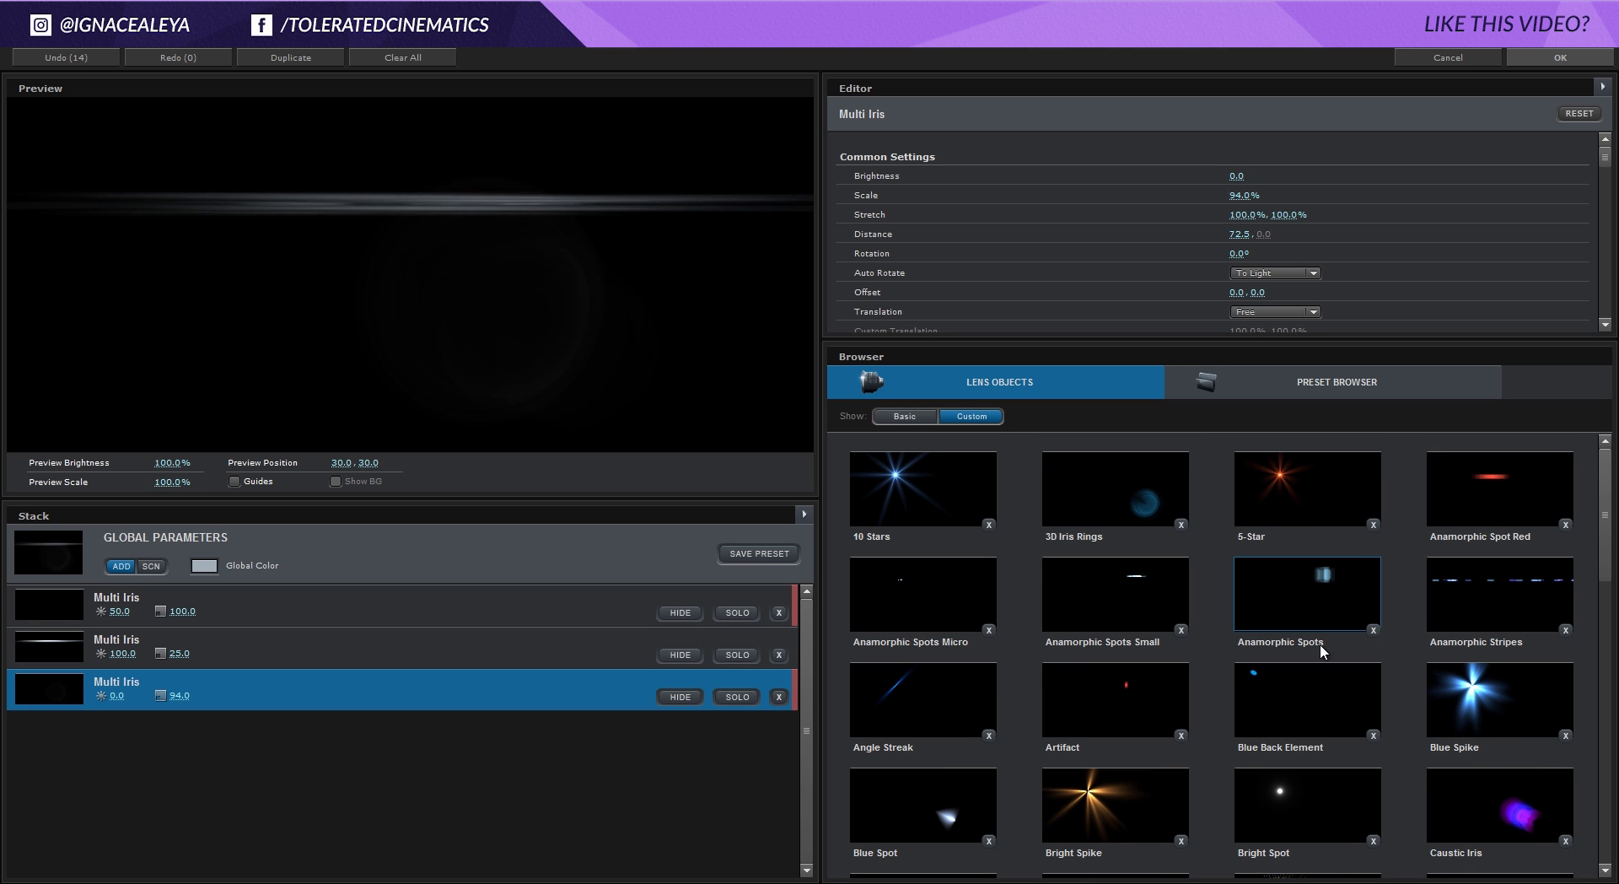
{"action": "left_click", "coordinate": [1268, 644]}
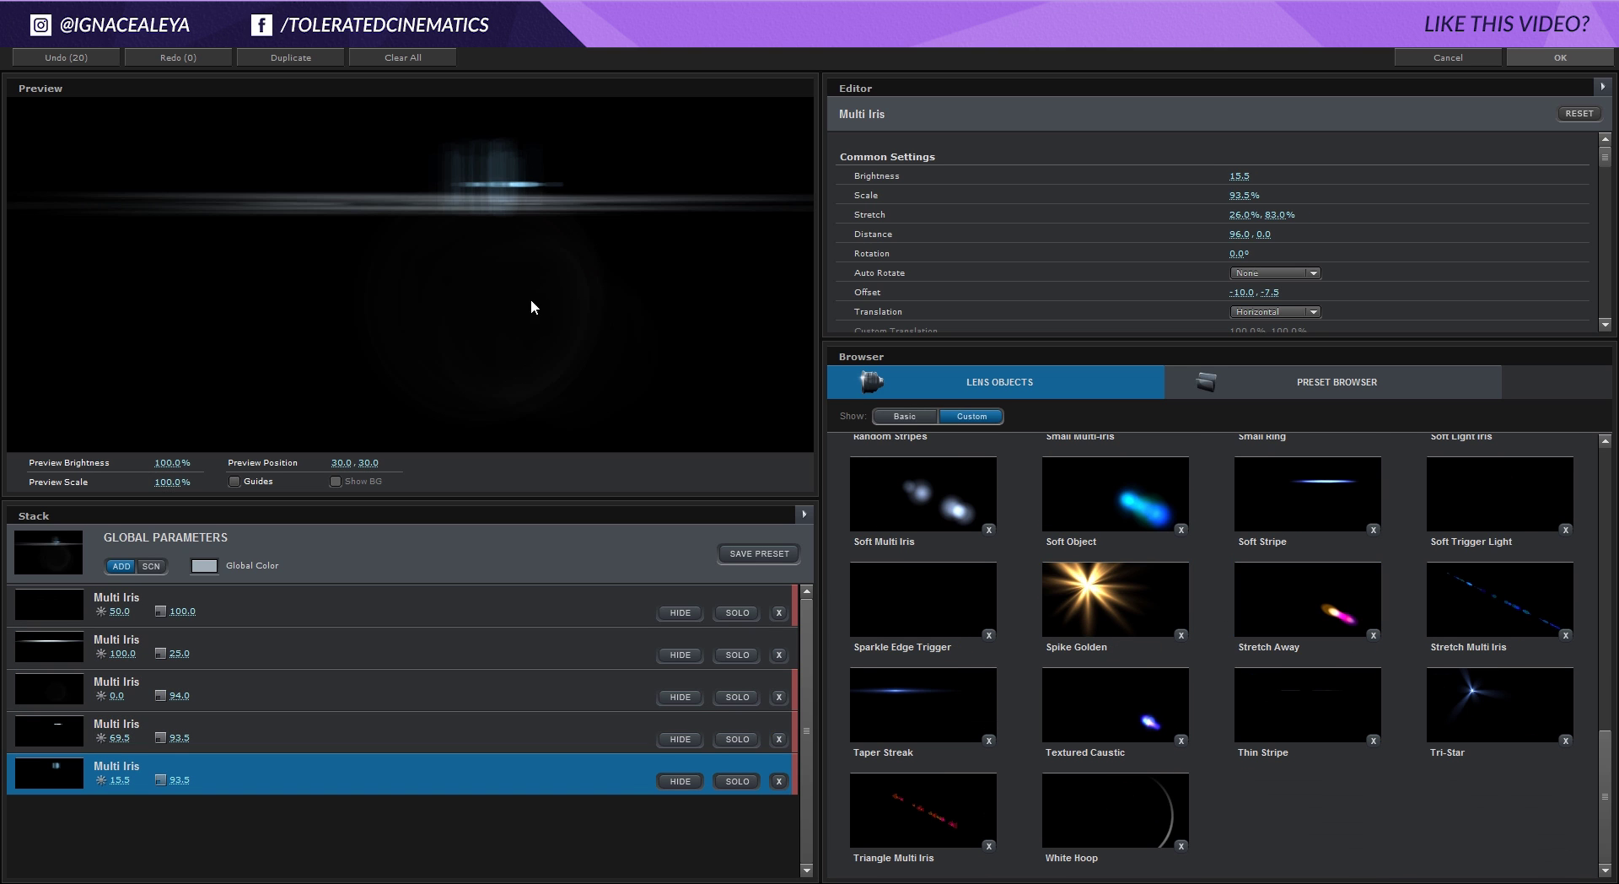
{"action": "left_click_drag", "start_coordinate": [534, 302], "coordinate": [509, 253]}
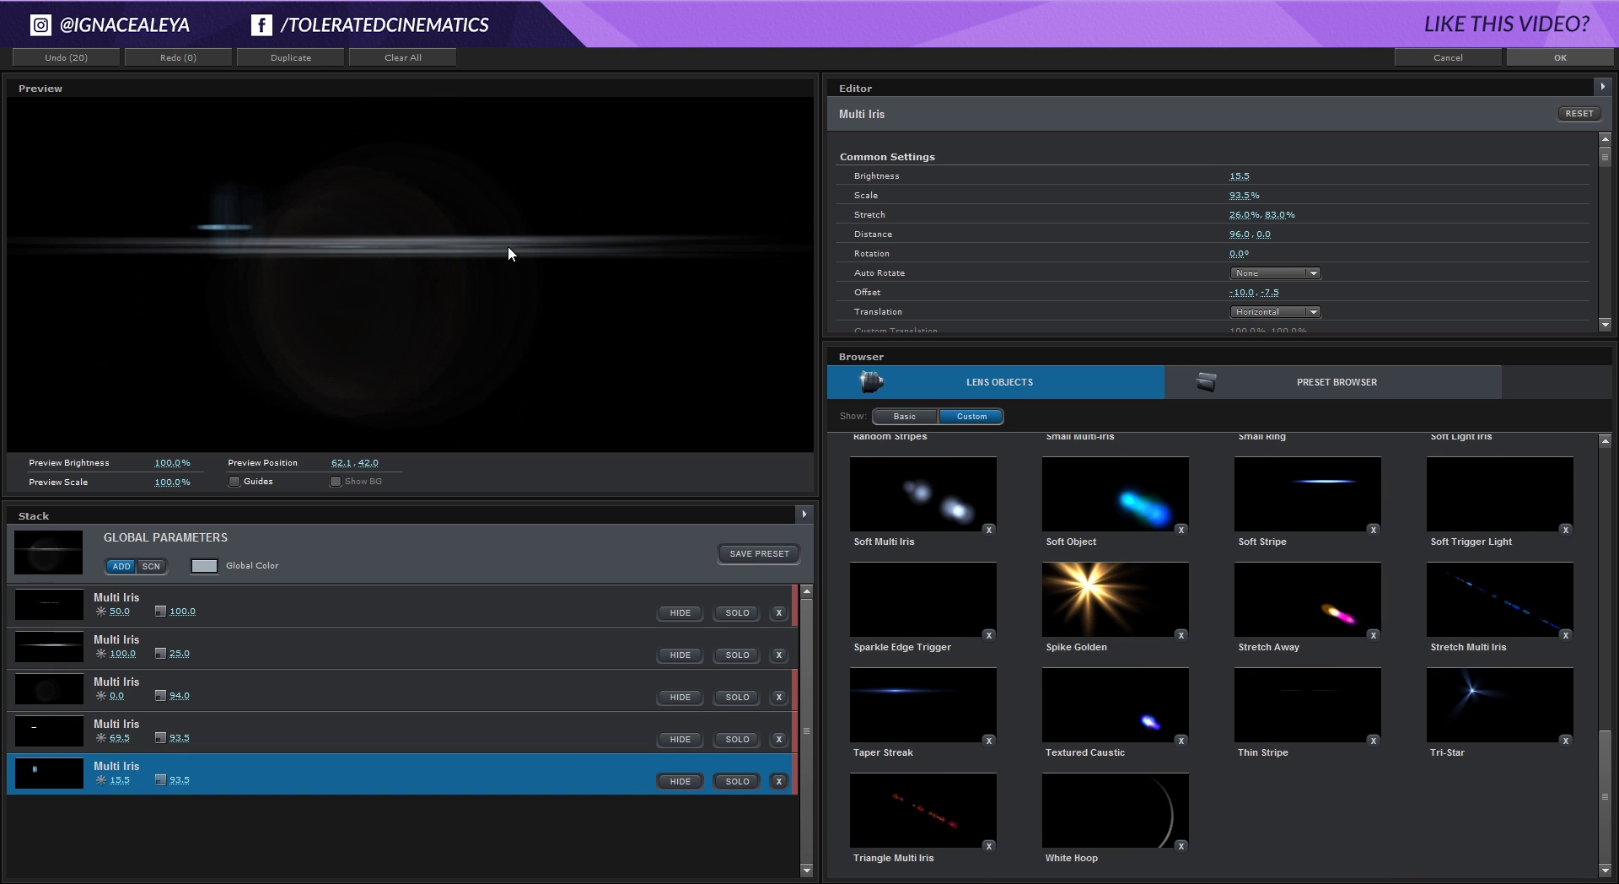
Tint the whole flare's global colour a vivid, slightly lighter blue.
{"action": "left_click", "coordinate": [204, 565]}
{"action": "left_click_drag", "start_coordinate": [281, 573], "coordinate": [281, 549]}
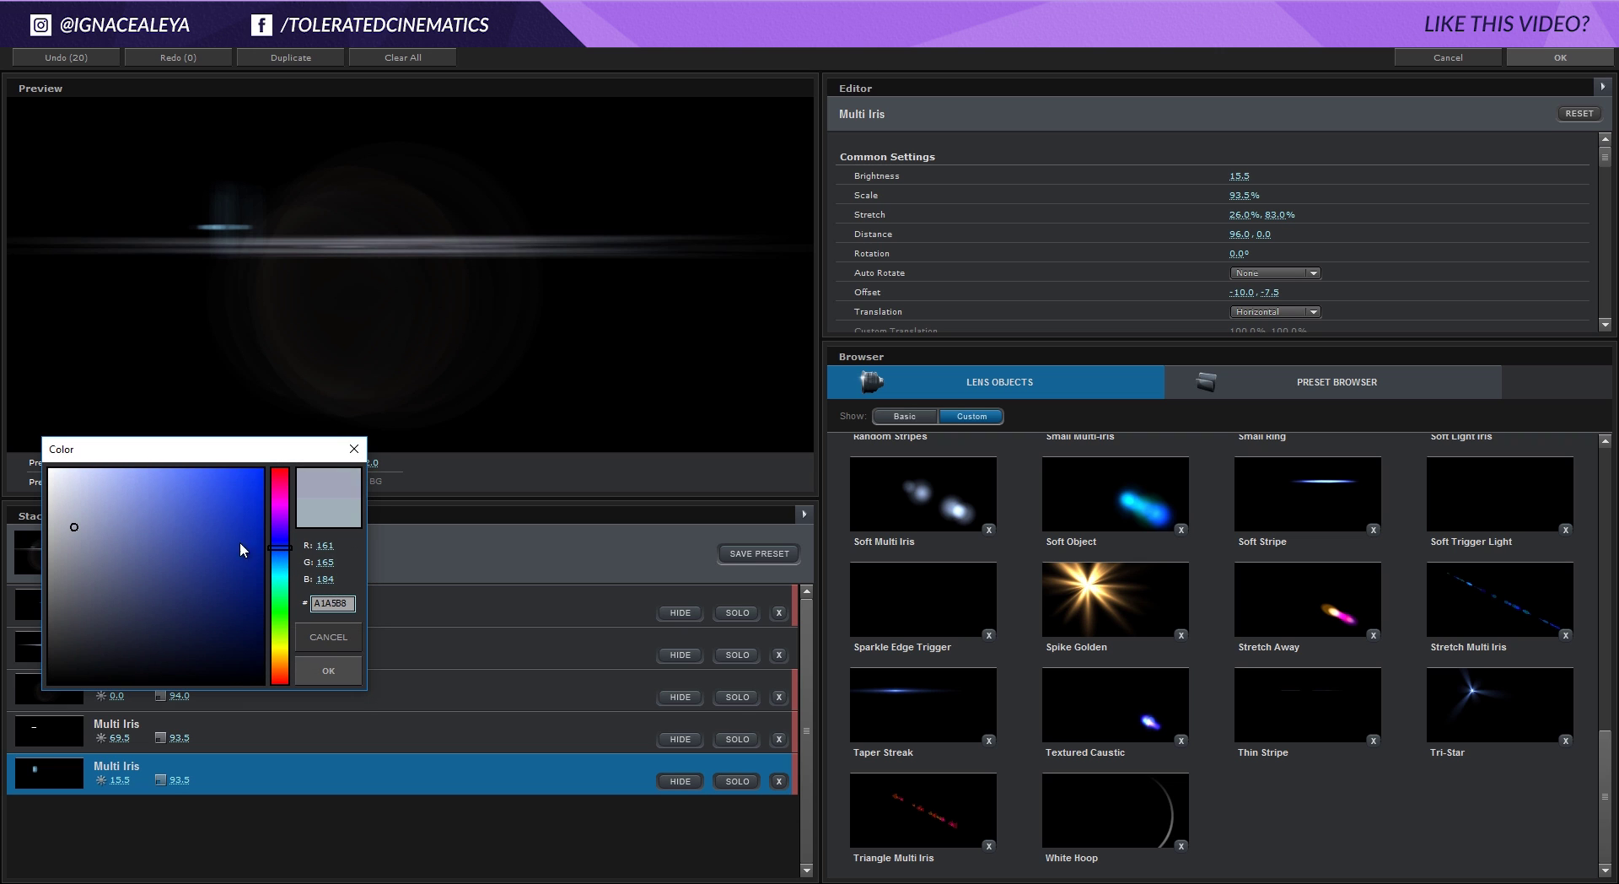
{"action": "left_click", "coordinate": [264, 478]}
{"action": "left_click", "coordinate": [278, 553]}
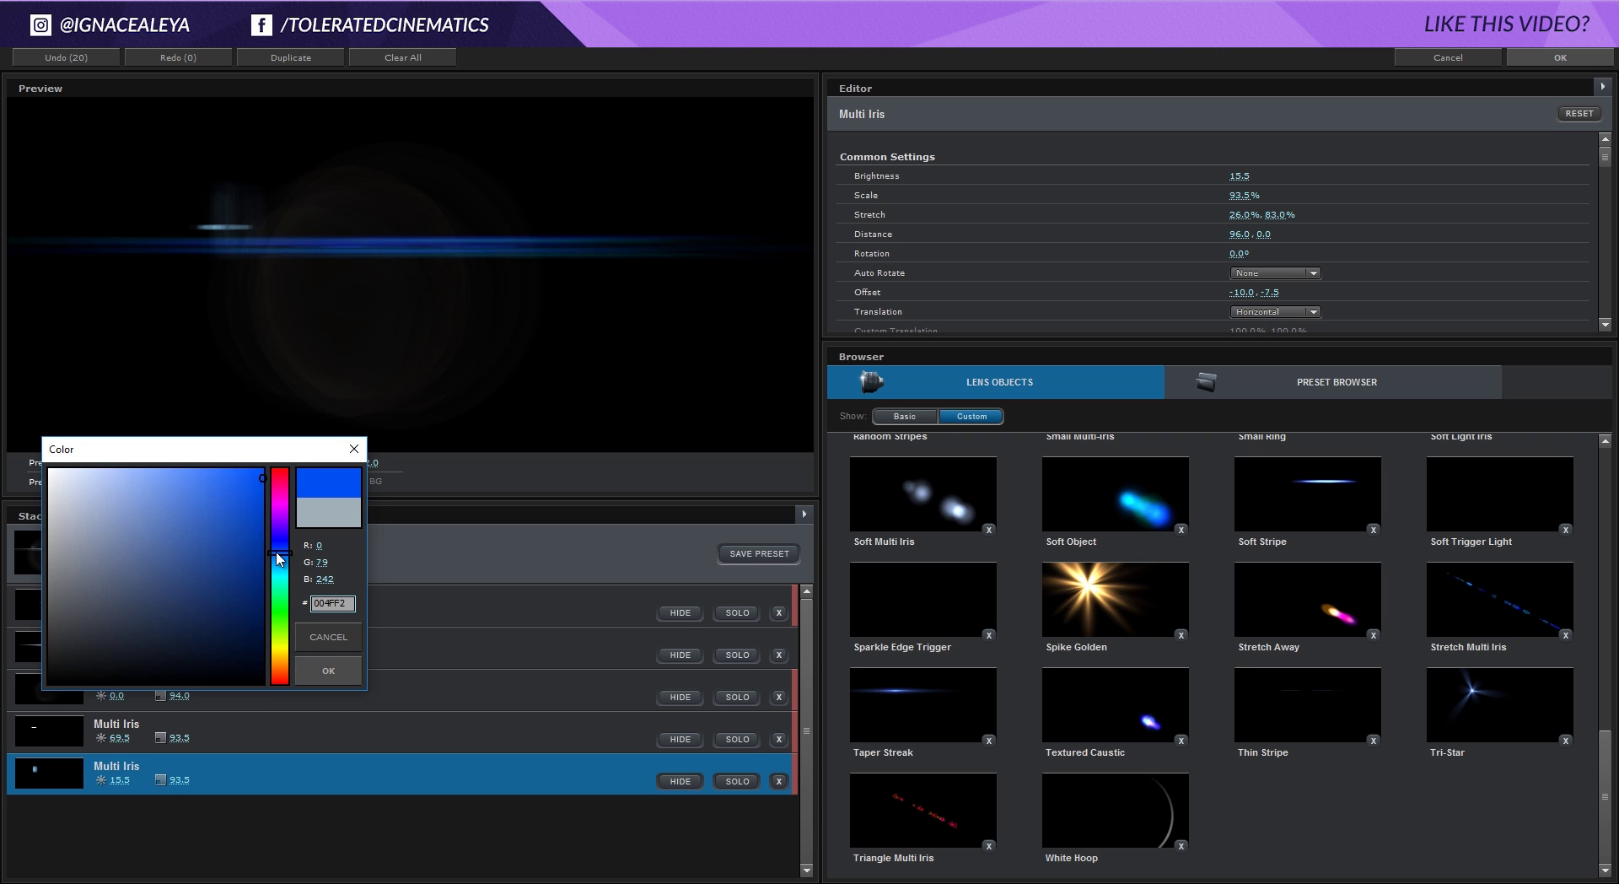
{"action": "left_click", "coordinate": [329, 674]}
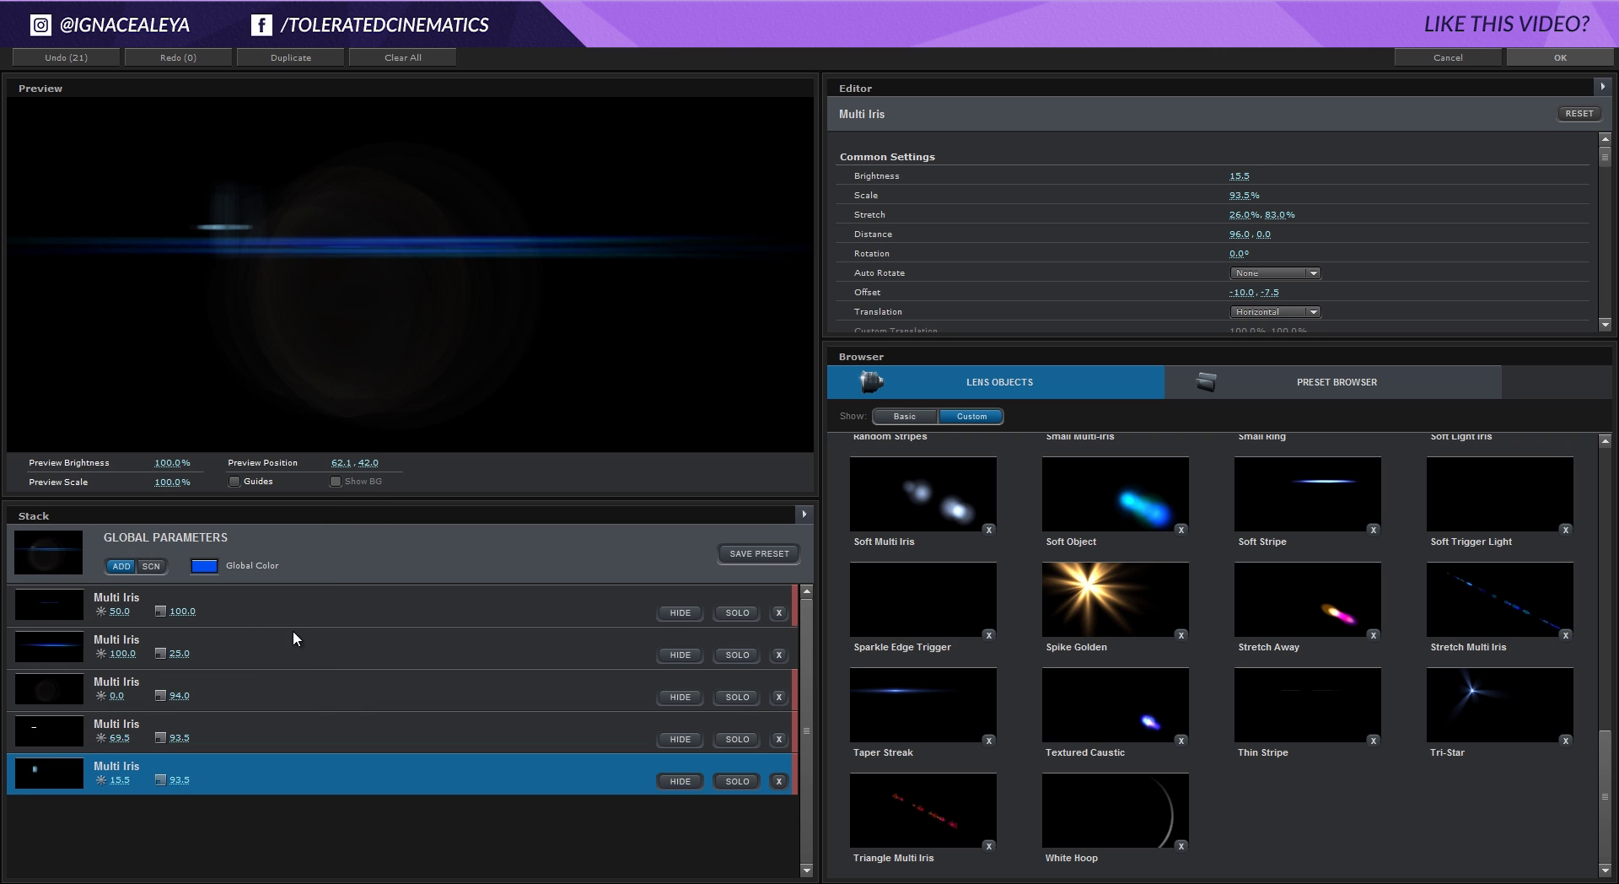
Set Color 1 of the second and fifth Multi Iris elements to light blue.
{"action": "left_click", "coordinate": [295, 641]}
{"action": "left_click", "coordinate": [258, 782]}
{"action": "scroll", "coordinate": [1120, 287], "scroll_direction": "down", "scroll_amount": 3}
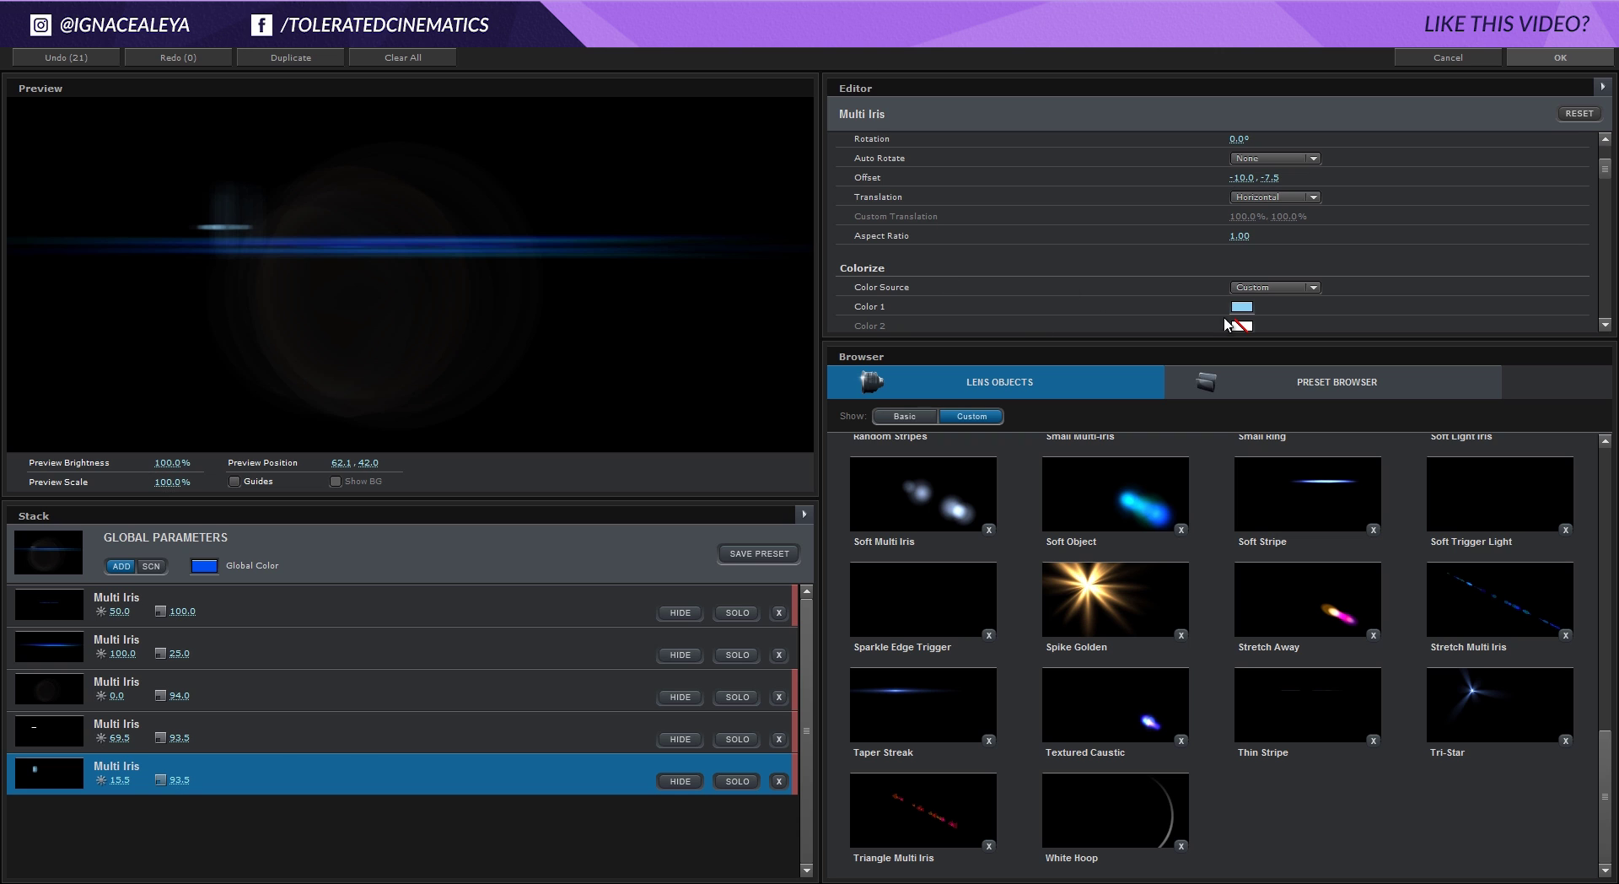
{"action": "left_click", "coordinate": [1241, 306]}
{"action": "left_click", "coordinate": [1318, 298]}
{"action": "left_click", "coordinate": [1268, 226]}
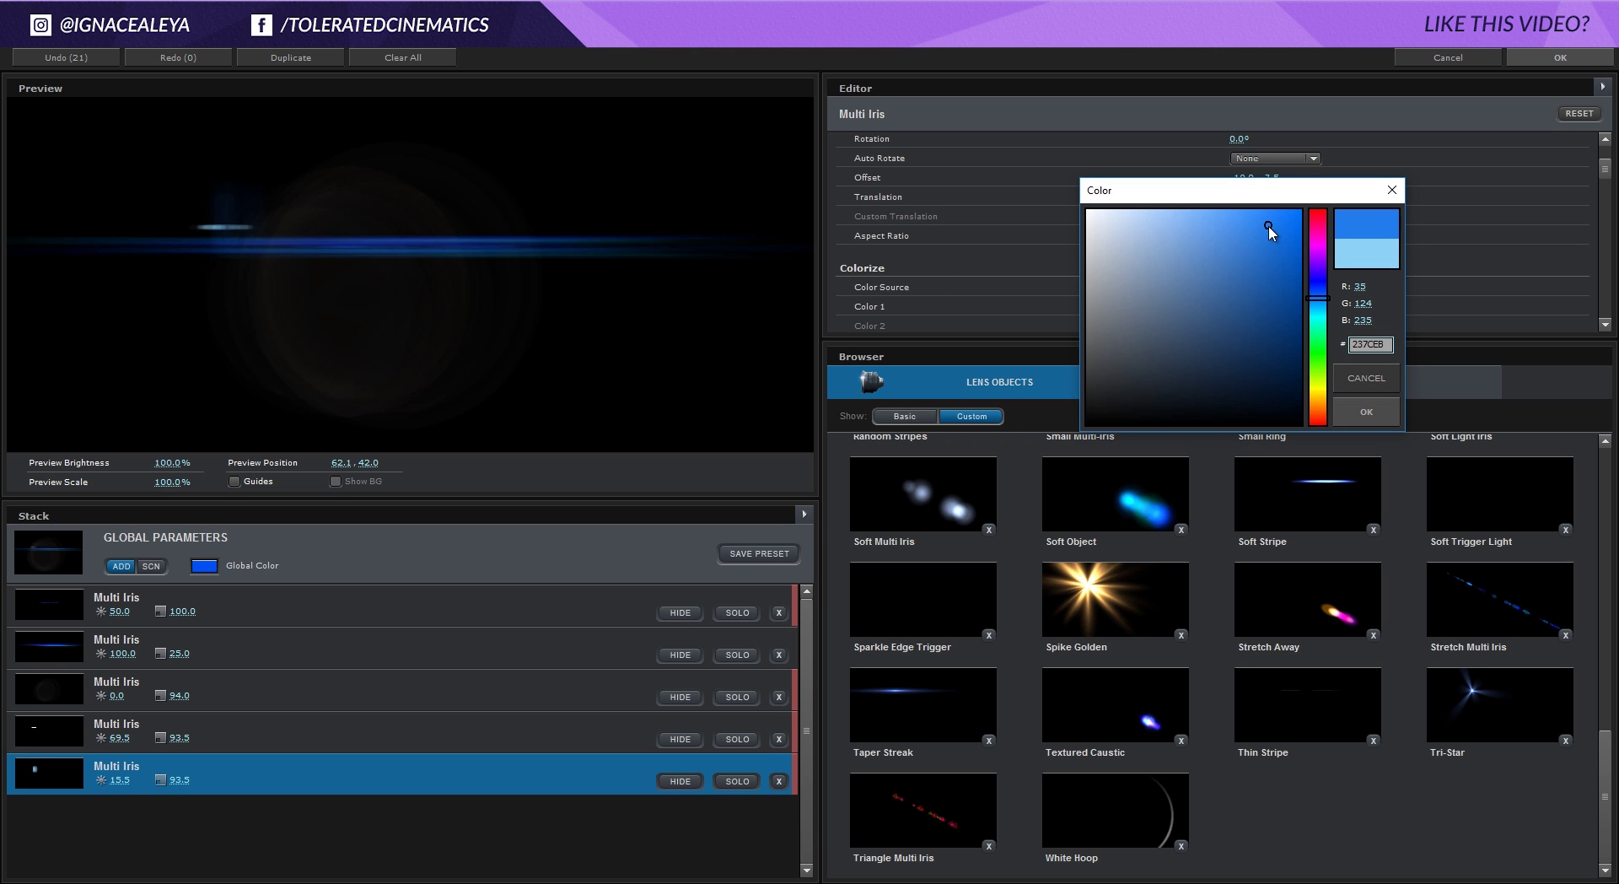
{"action": "left_click", "coordinate": [1366, 411]}
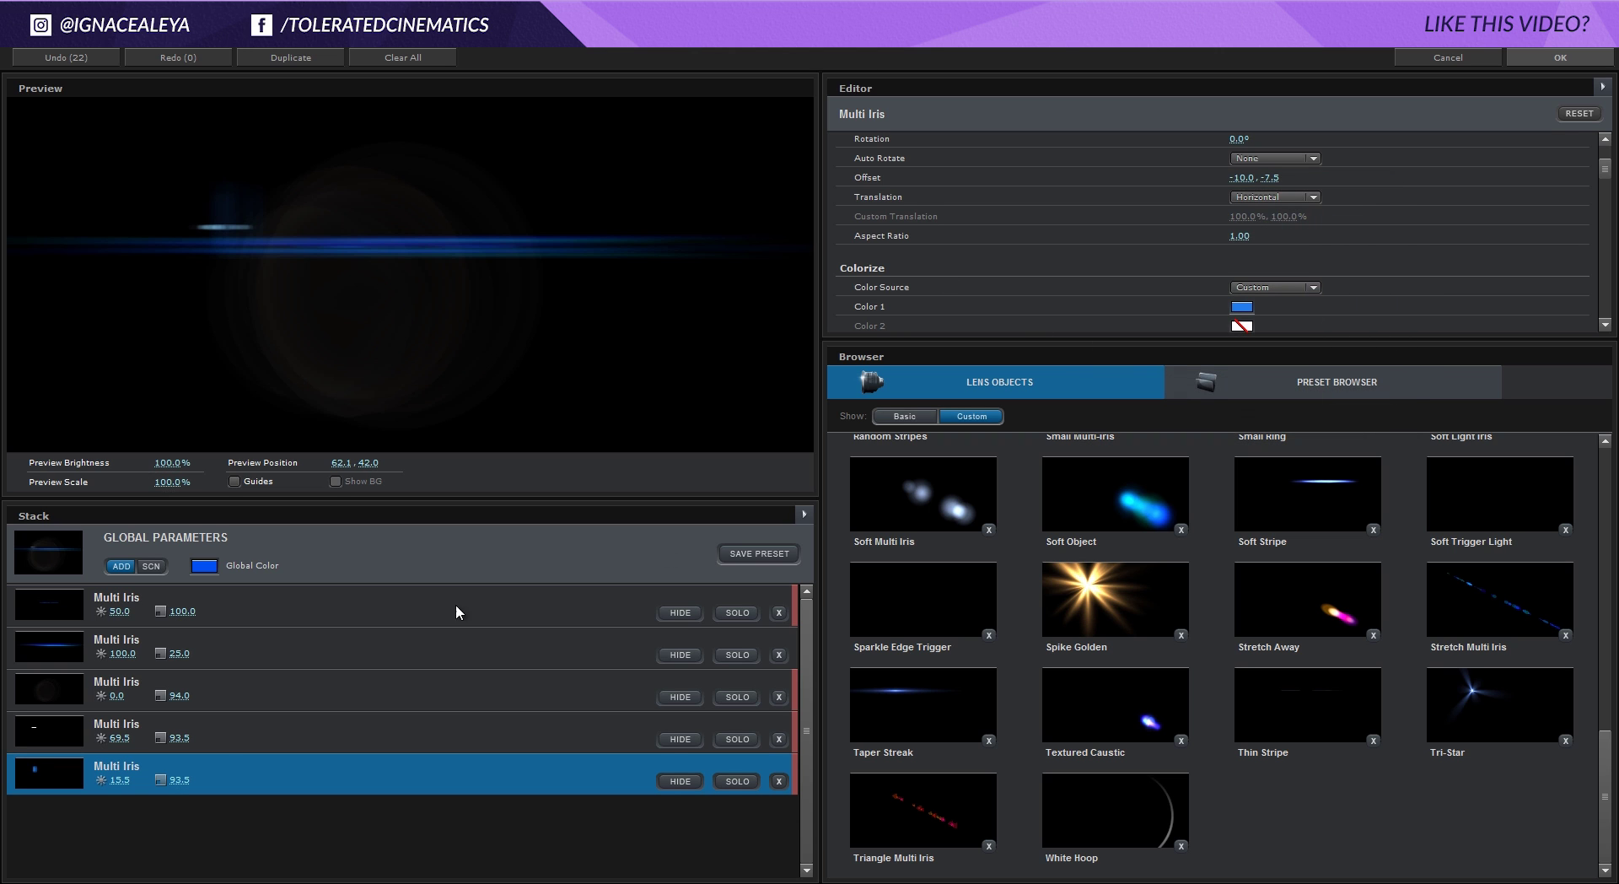
Give the fourth Multi Iris a saturated pure blue Color 1 and apply the flare.
{"action": "left_click", "coordinate": [222, 742]}
{"action": "left_click", "coordinate": [1241, 307]}
{"action": "left_click", "coordinate": [1286, 263]}
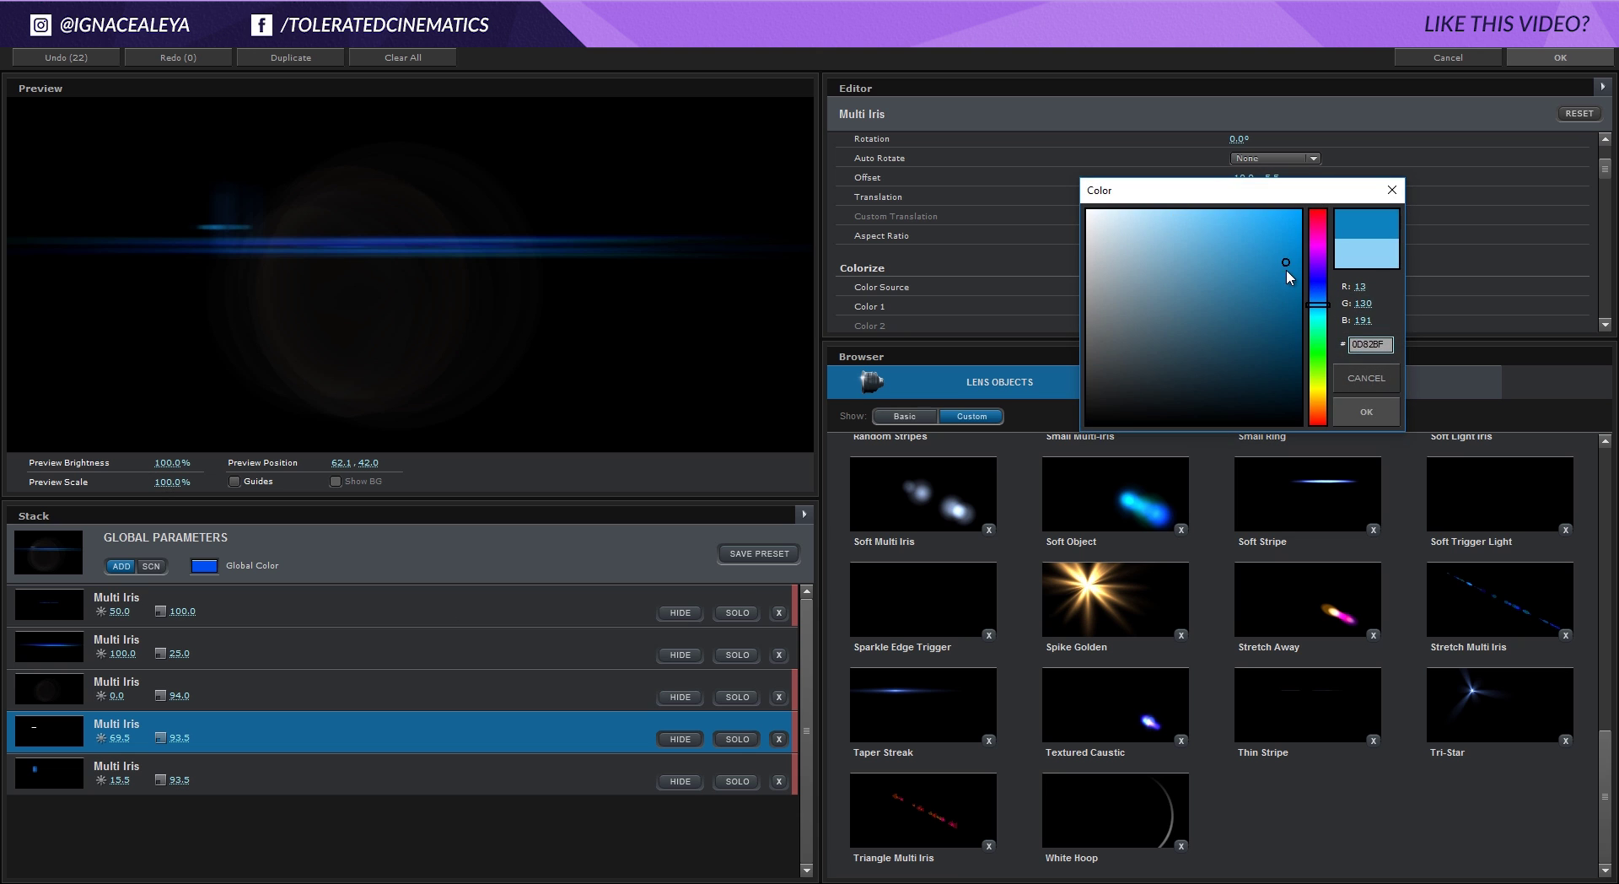
{"action": "left_click_drag", "start_coordinate": [1286, 271], "coordinate": [1338, 199]}
{"action": "left_click", "coordinate": [1318, 293]}
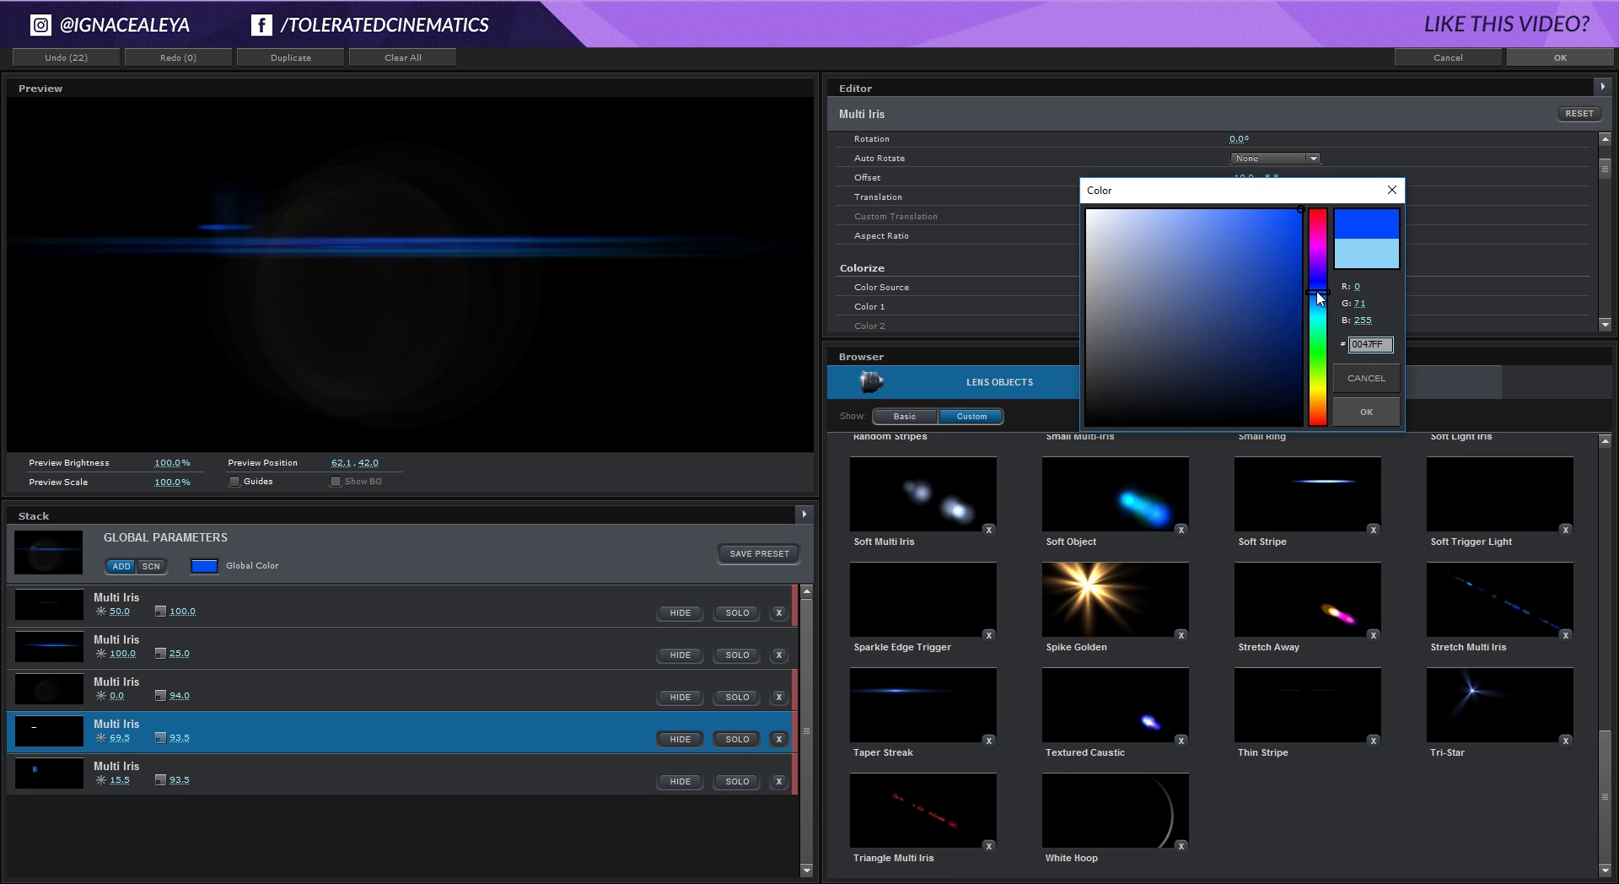
{"action": "left_click", "coordinate": [1366, 411]}
{"action": "left_click", "coordinate": [1561, 58]}
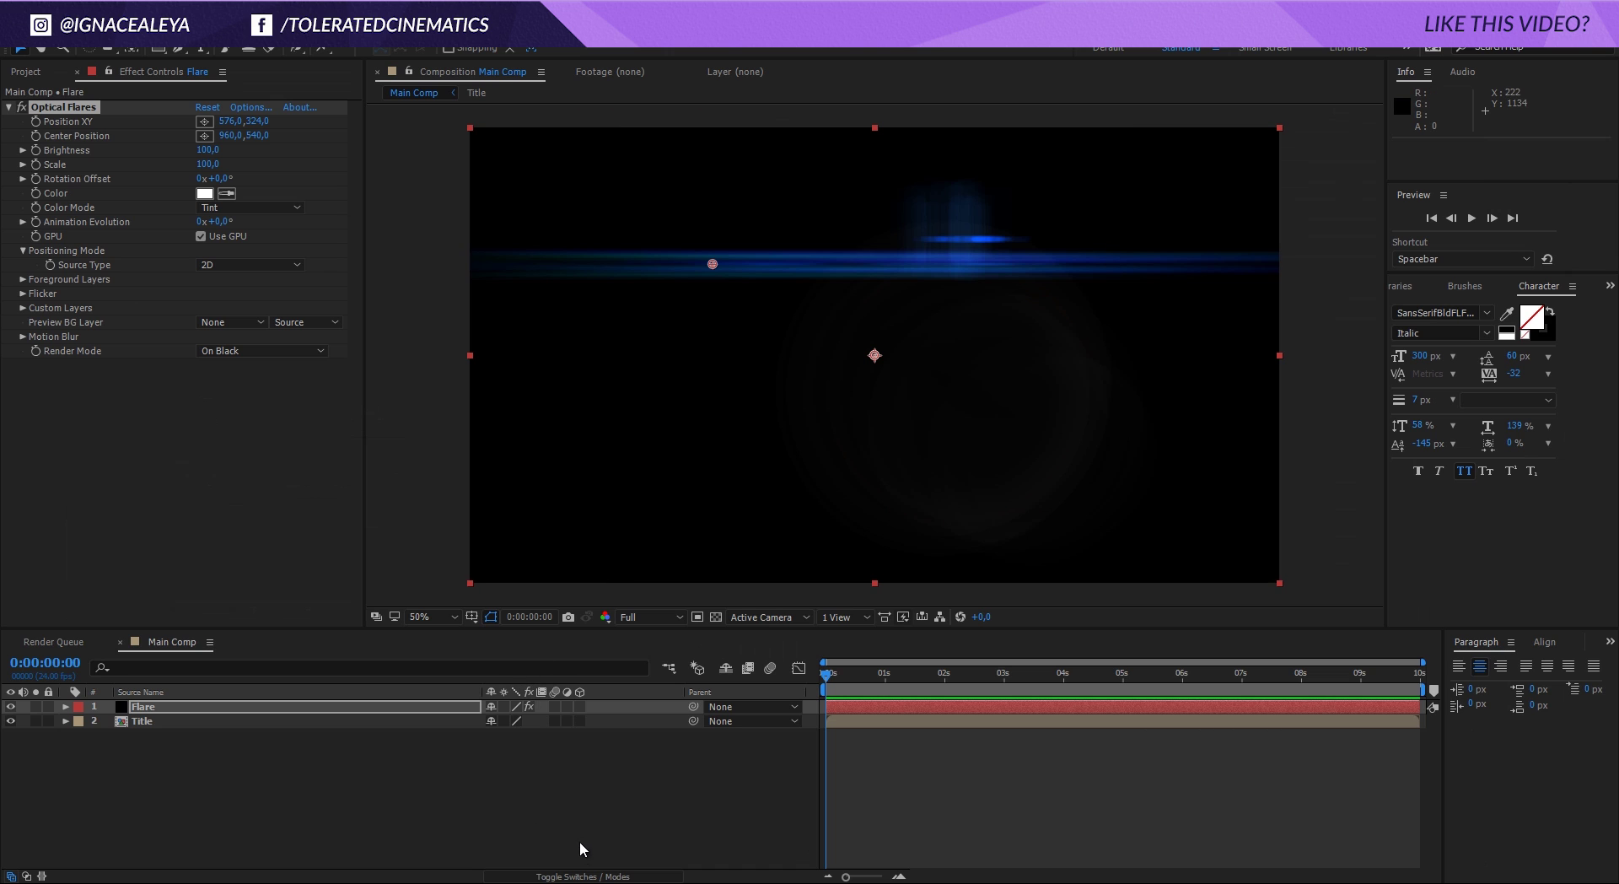
Set the Flare layer to Screen blending and place its light centre above FURIOUS.
{"action": "left_click", "coordinate": [581, 872]}
{"action": "left_click", "coordinate": [579, 875]}
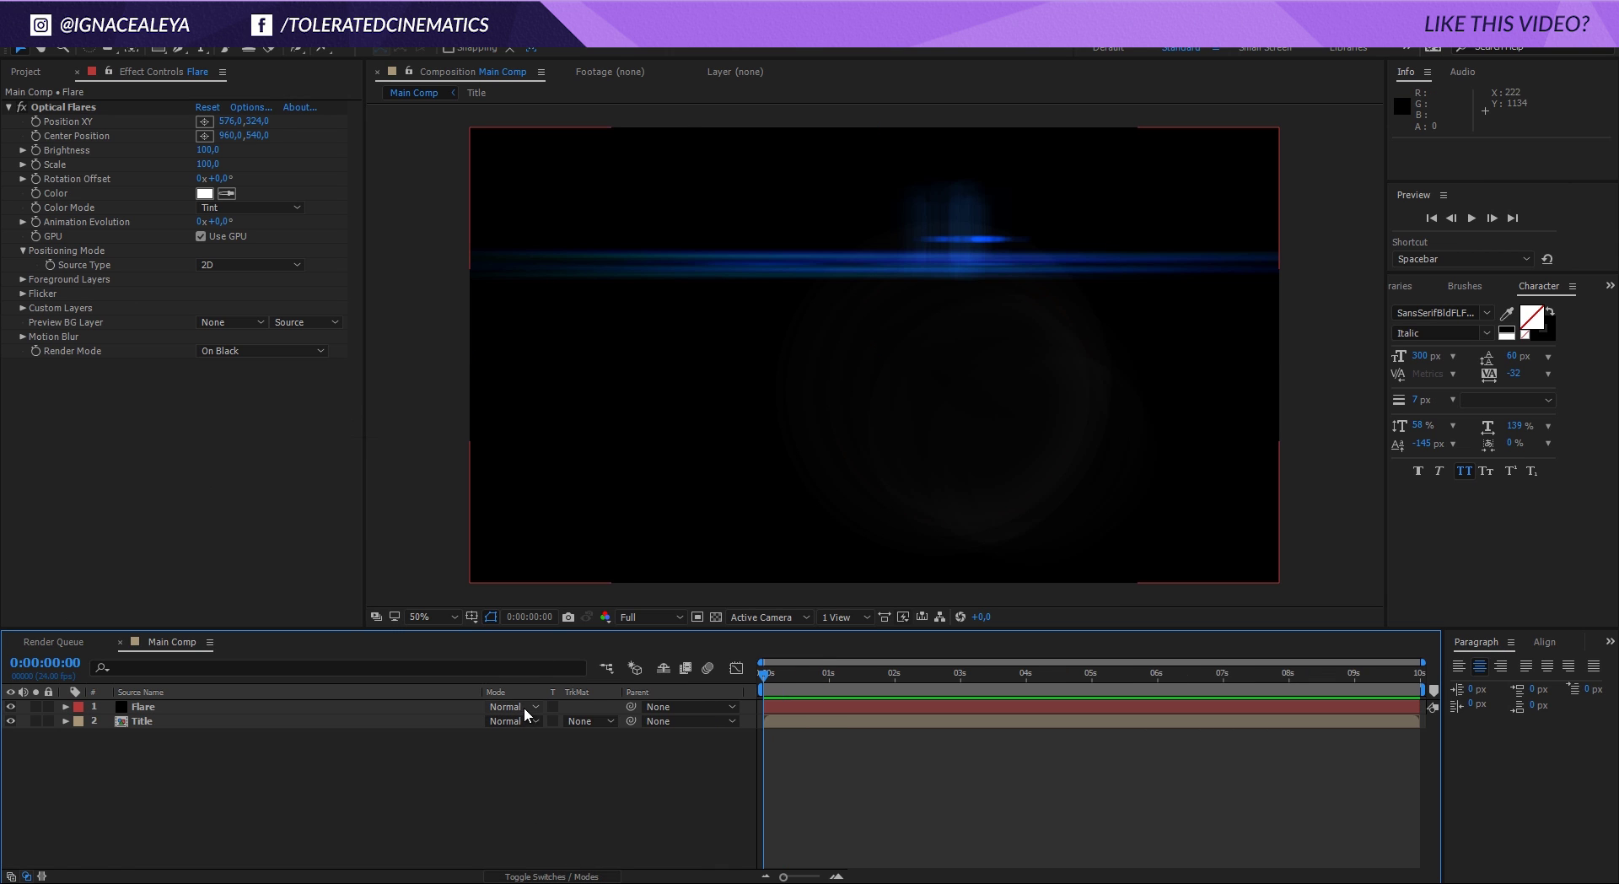
{"action": "left_click", "coordinate": [521, 709]}
{"action": "left_click", "coordinate": [572, 361]}
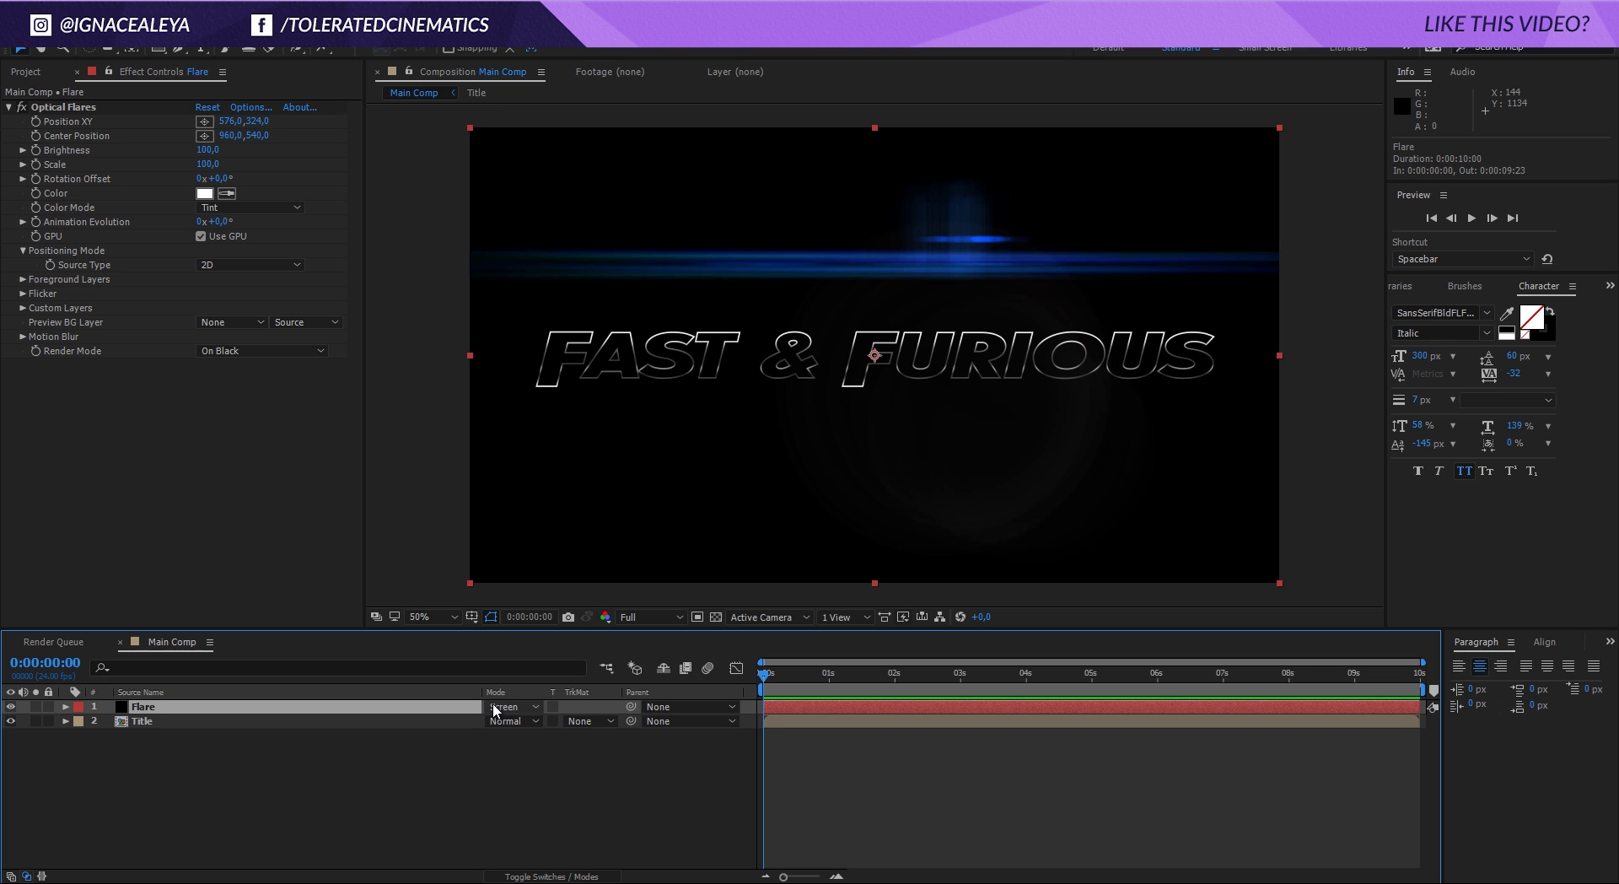
{"action": "left_click", "coordinate": [204, 121]}
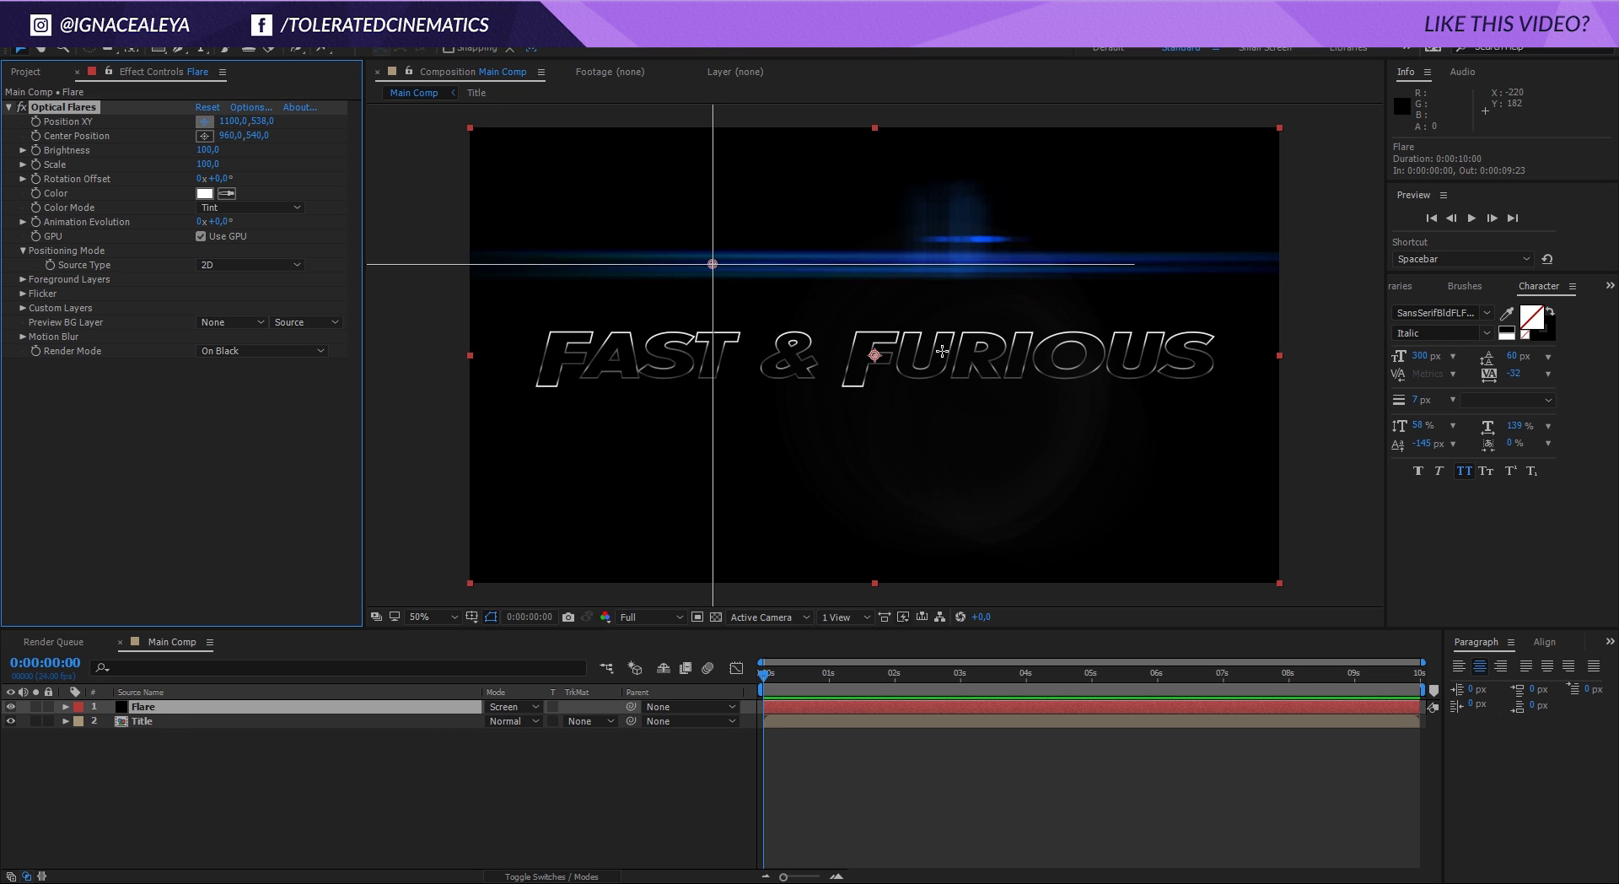
{"action": "left_click", "coordinate": [968, 325]}
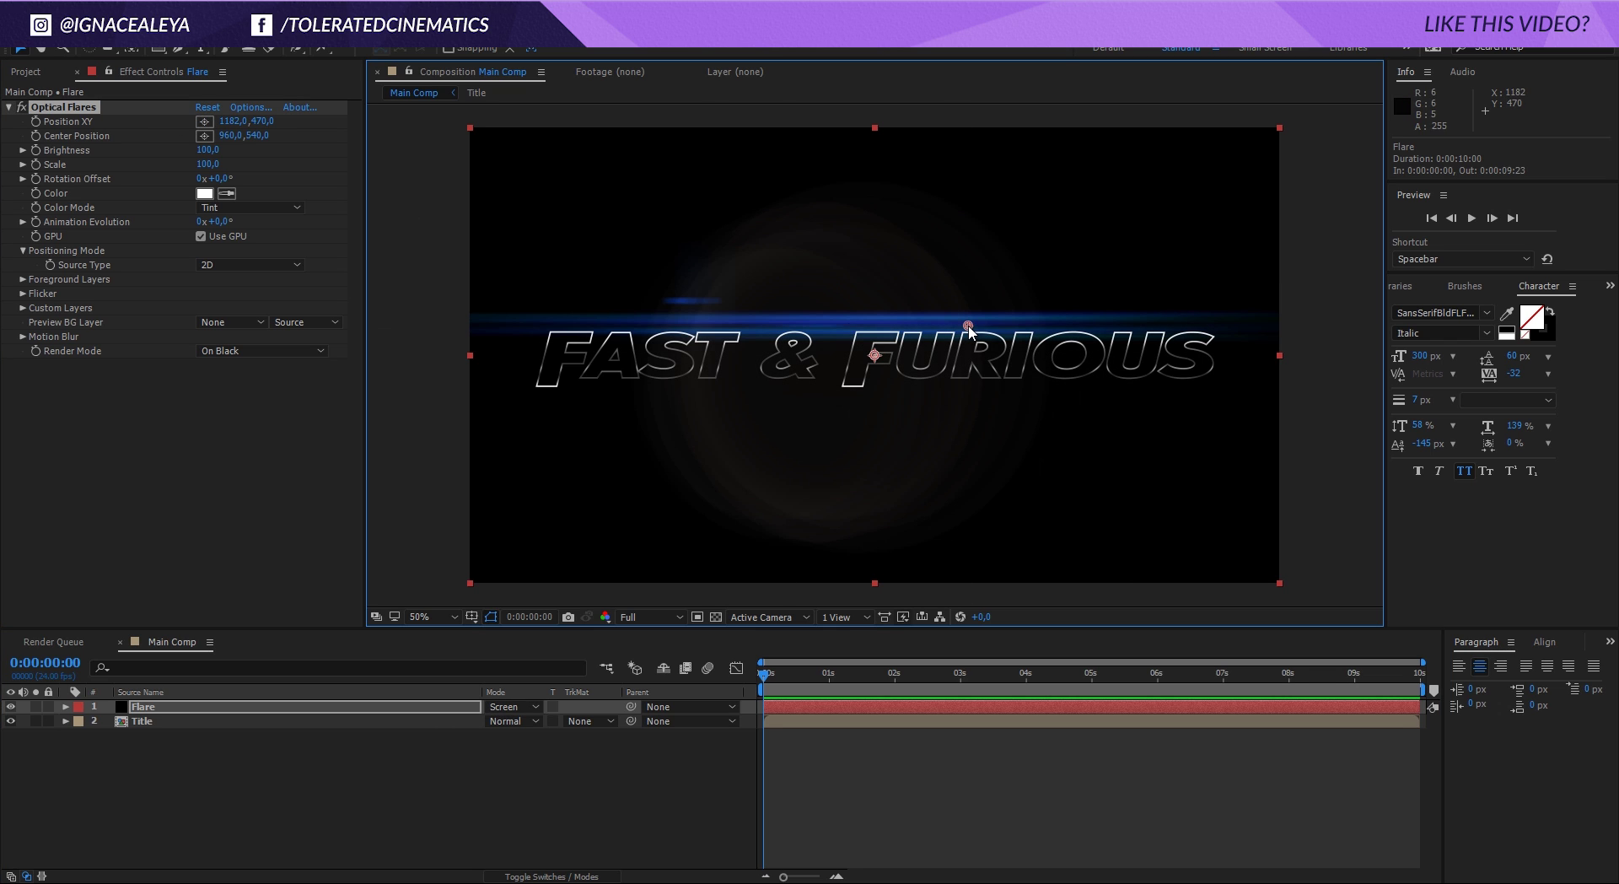
In the Optical Flares editor, change the global colour to a lighter blue.
{"action": "left_click", "coordinate": [254, 109]}
{"action": "left_click", "coordinate": [204, 568]}
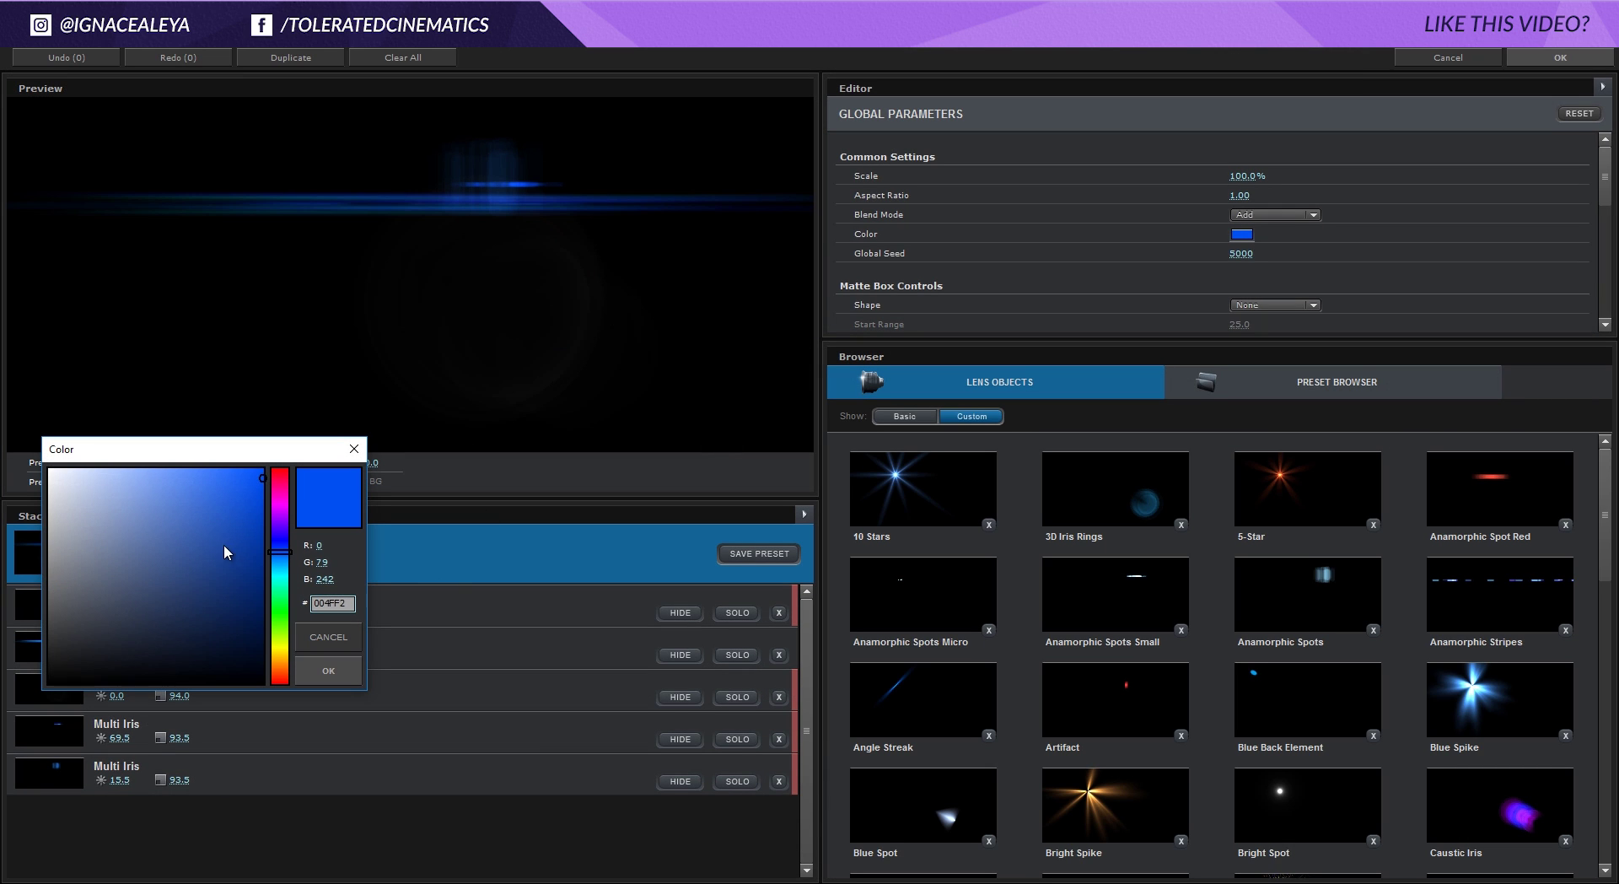
{"action": "left_click", "coordinate": [198, 482]}
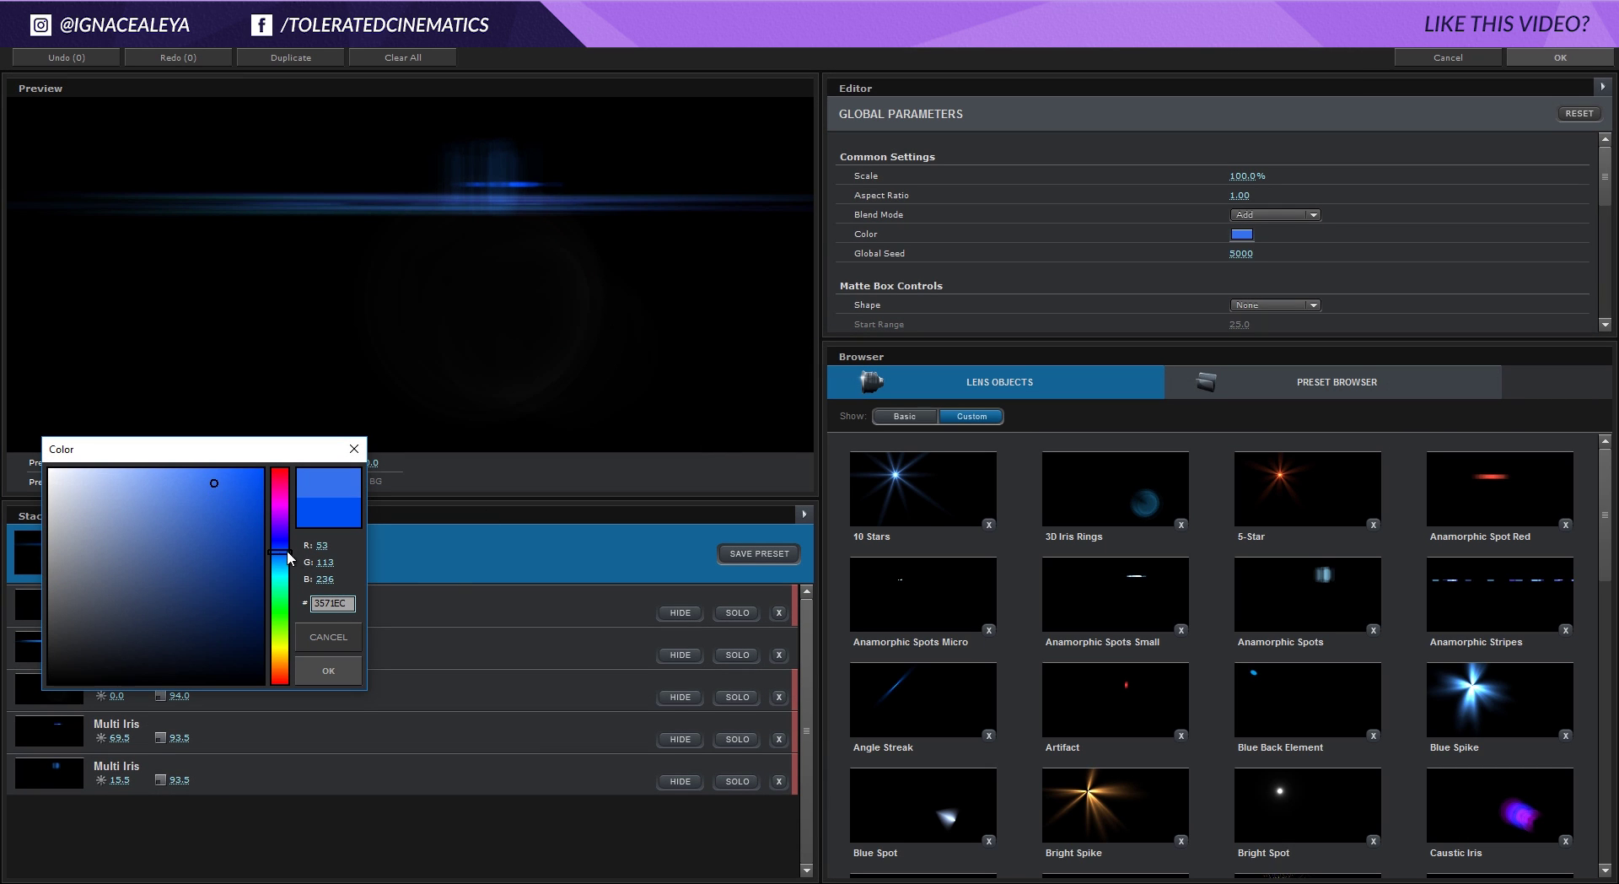
{"action": "left_click_drag", "start_coordinate": [280, 551], "coordinate": [280, 556]}
{"action": "left_click", "coordinate": [340, 670]}
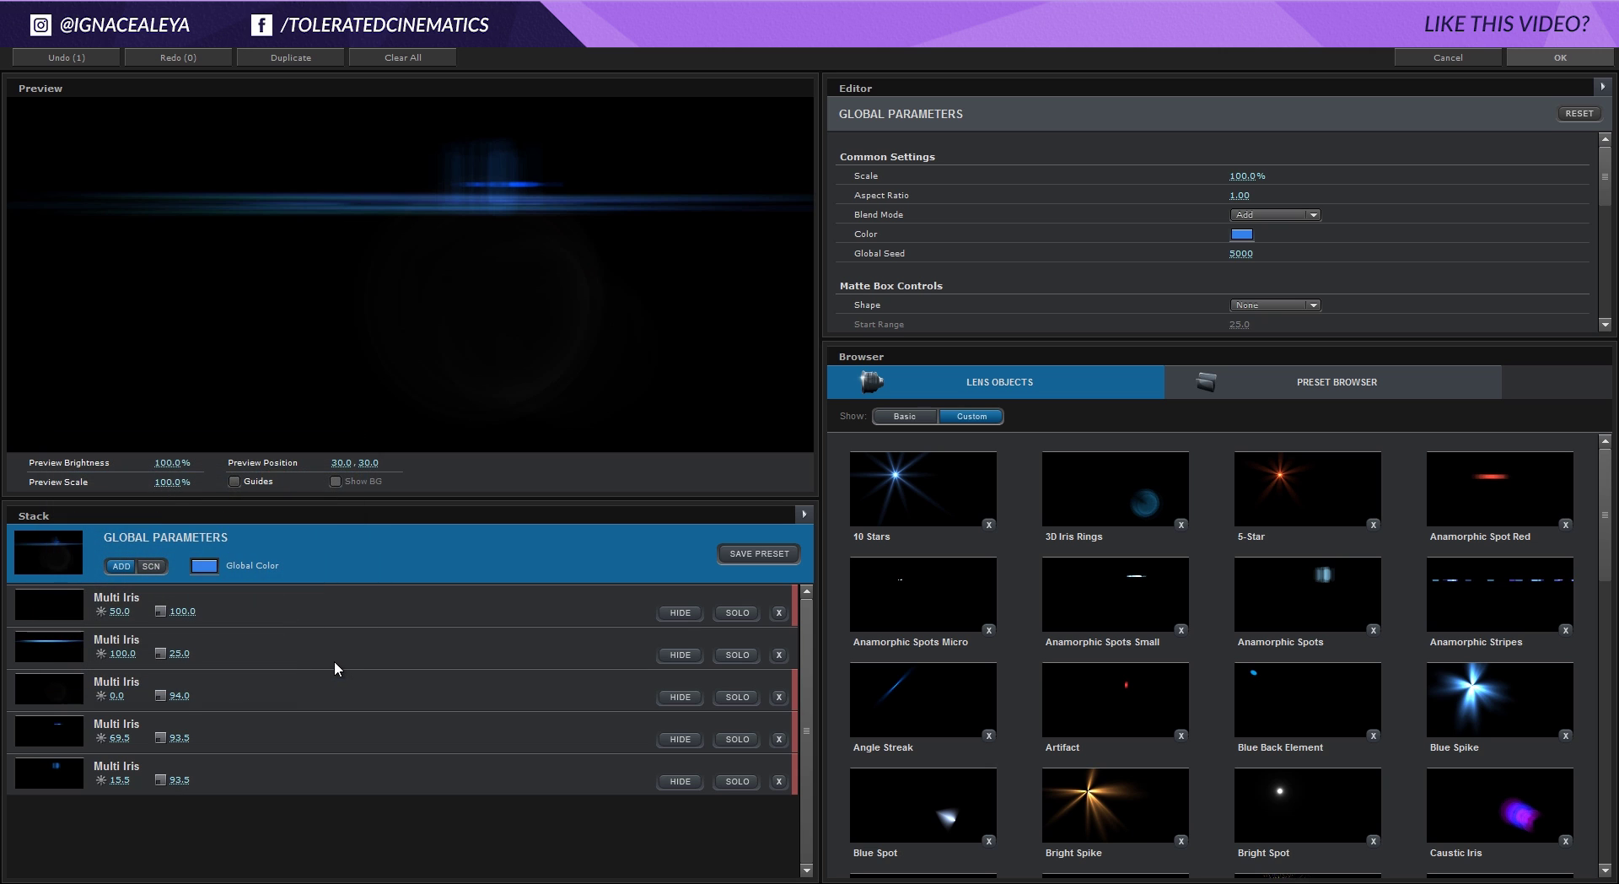
Solo-check the first, third, fourth and fifth Multi Iris elements in the preview.
{"action": "left_click", "coordinate": [59, 691]}
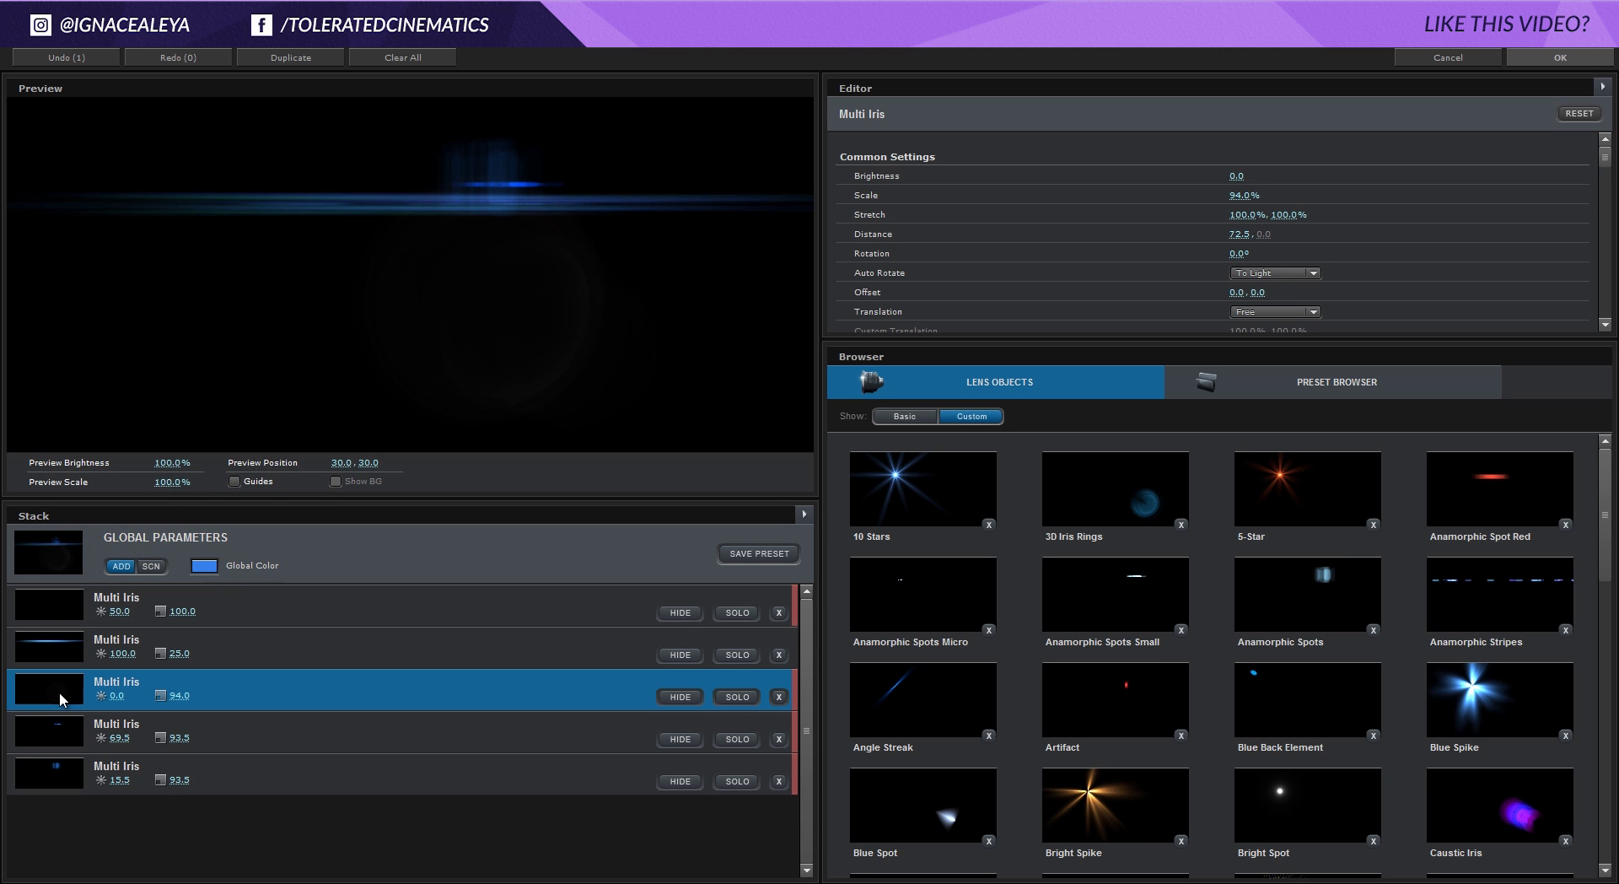
{"action": "scroll", "coordinate": [979, 224], "scroll_direction": "down", "scroll_amount": 5}
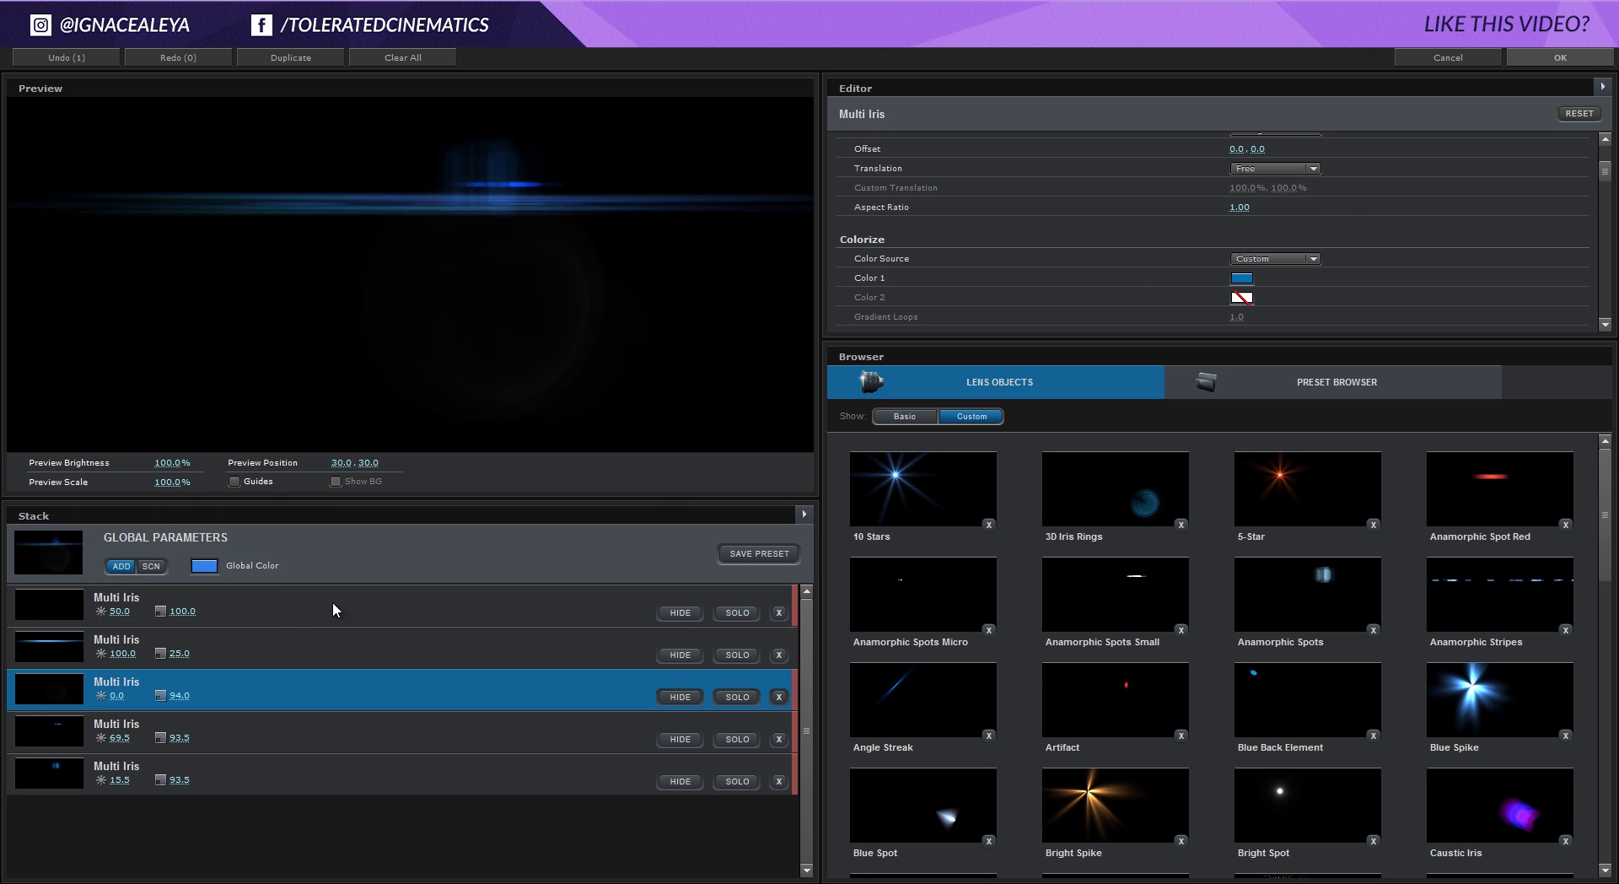
{"action": "left_click", "coordinate": [291, 609]}
{"action": "left_click", "coordinate": [679, 610]}
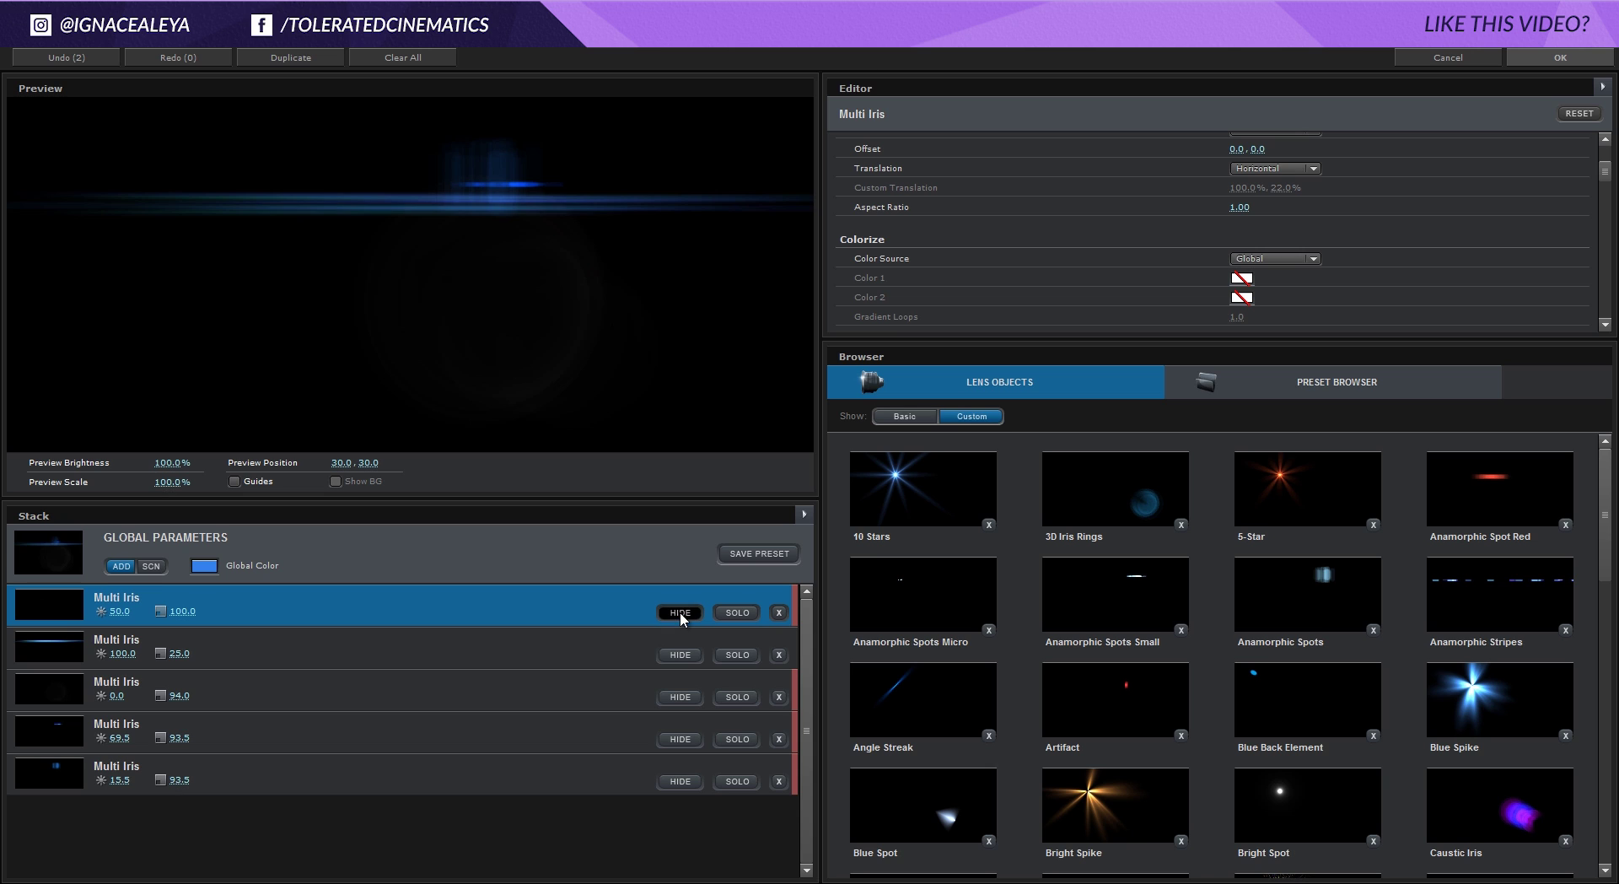
{"action": "left_click", "coordinate": [679, 610]}
{"action": "left_click", "coordinate": [739, 612]}
{"action": "left_click", "coordinate": [740, 612]}
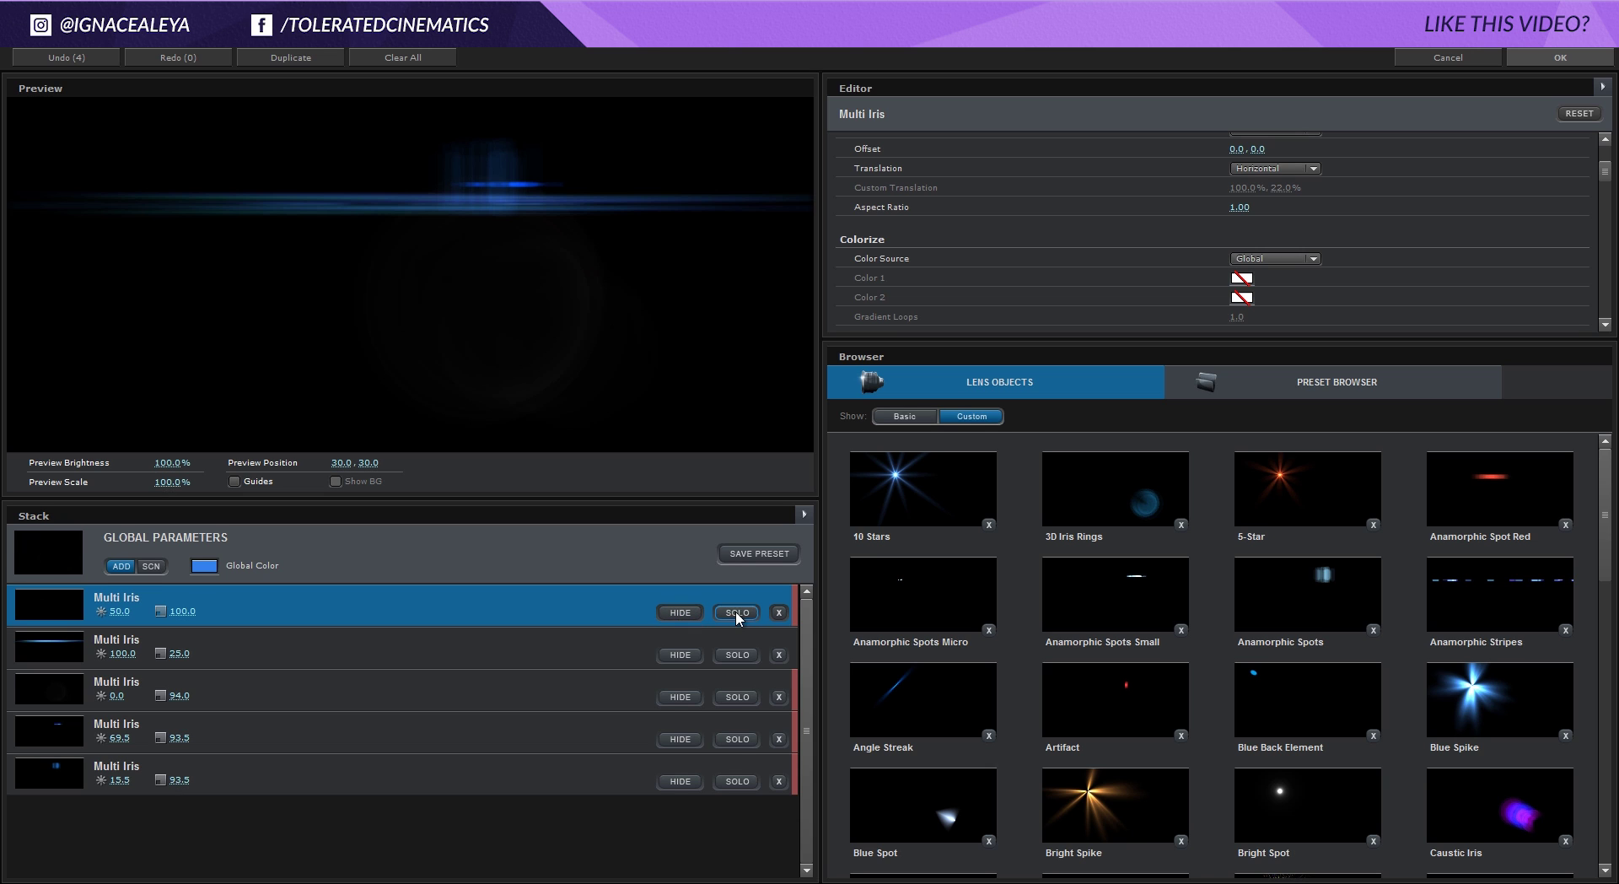
{"action": "left_click", "coordinate": [737, 696]}
{"action": "left_click", "coordinate": [737, 696]}
{"action": "left_click", "coordinate": [737, 739]}
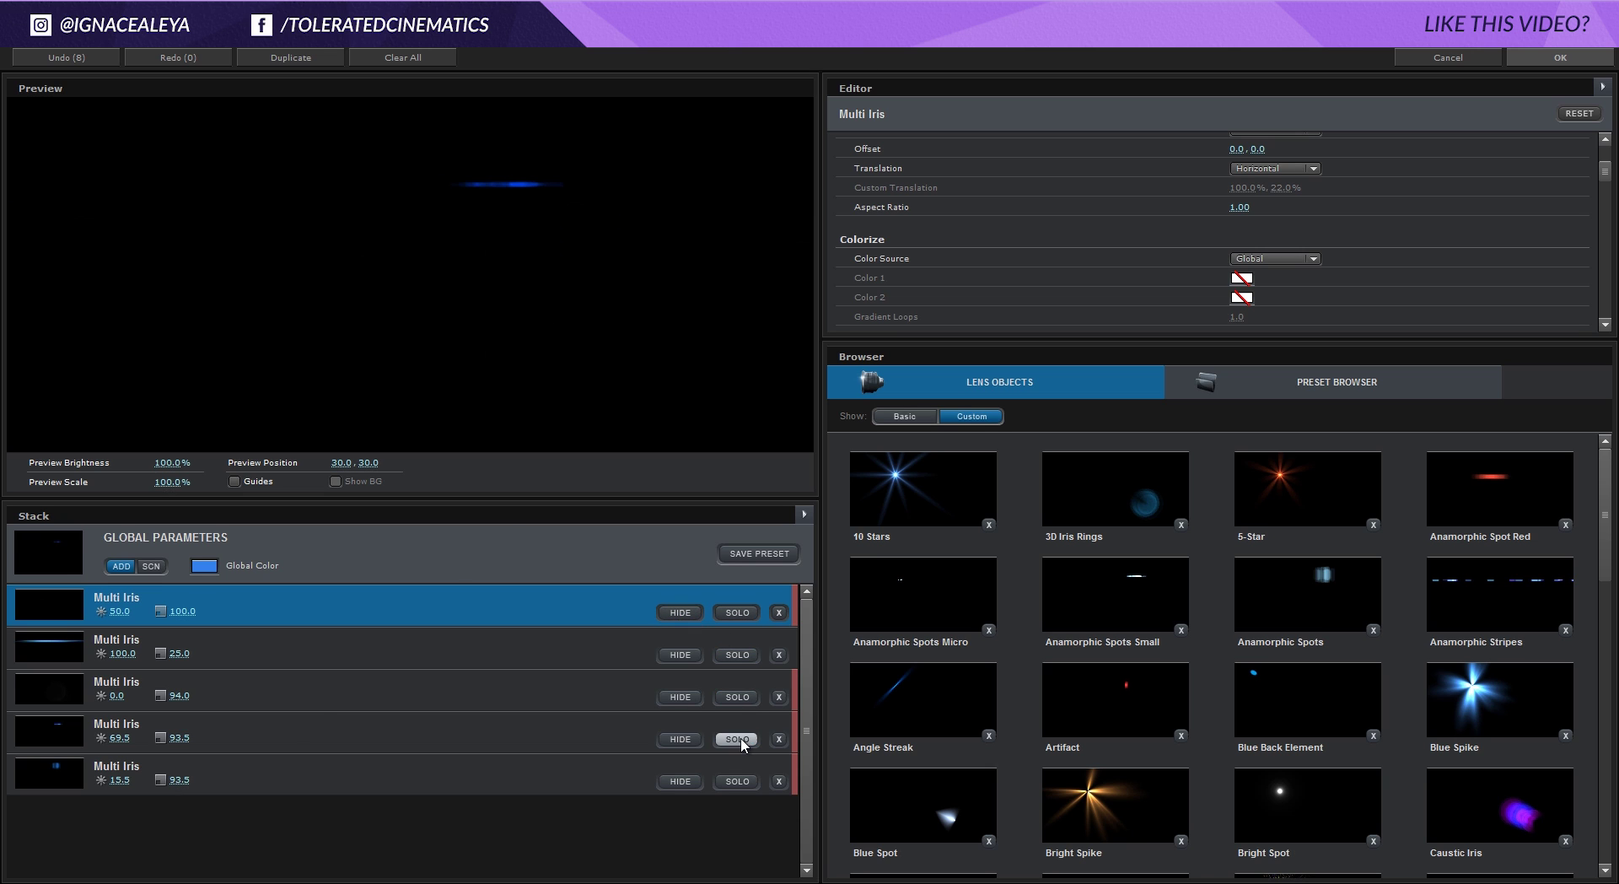
{"action": "left_click", "coordinate": [737, 738]}
{"action": "left_click", "coordinate": [737, 781]}
{"action": "left_click", "coordinate": [737, 781]}
Move the preview light to 47.0, 37.7 and recheck the third Multi Iris.
{"action": "left_click_drag", "start_coordinate": [418, 224], "coordinate": [386, 301]}
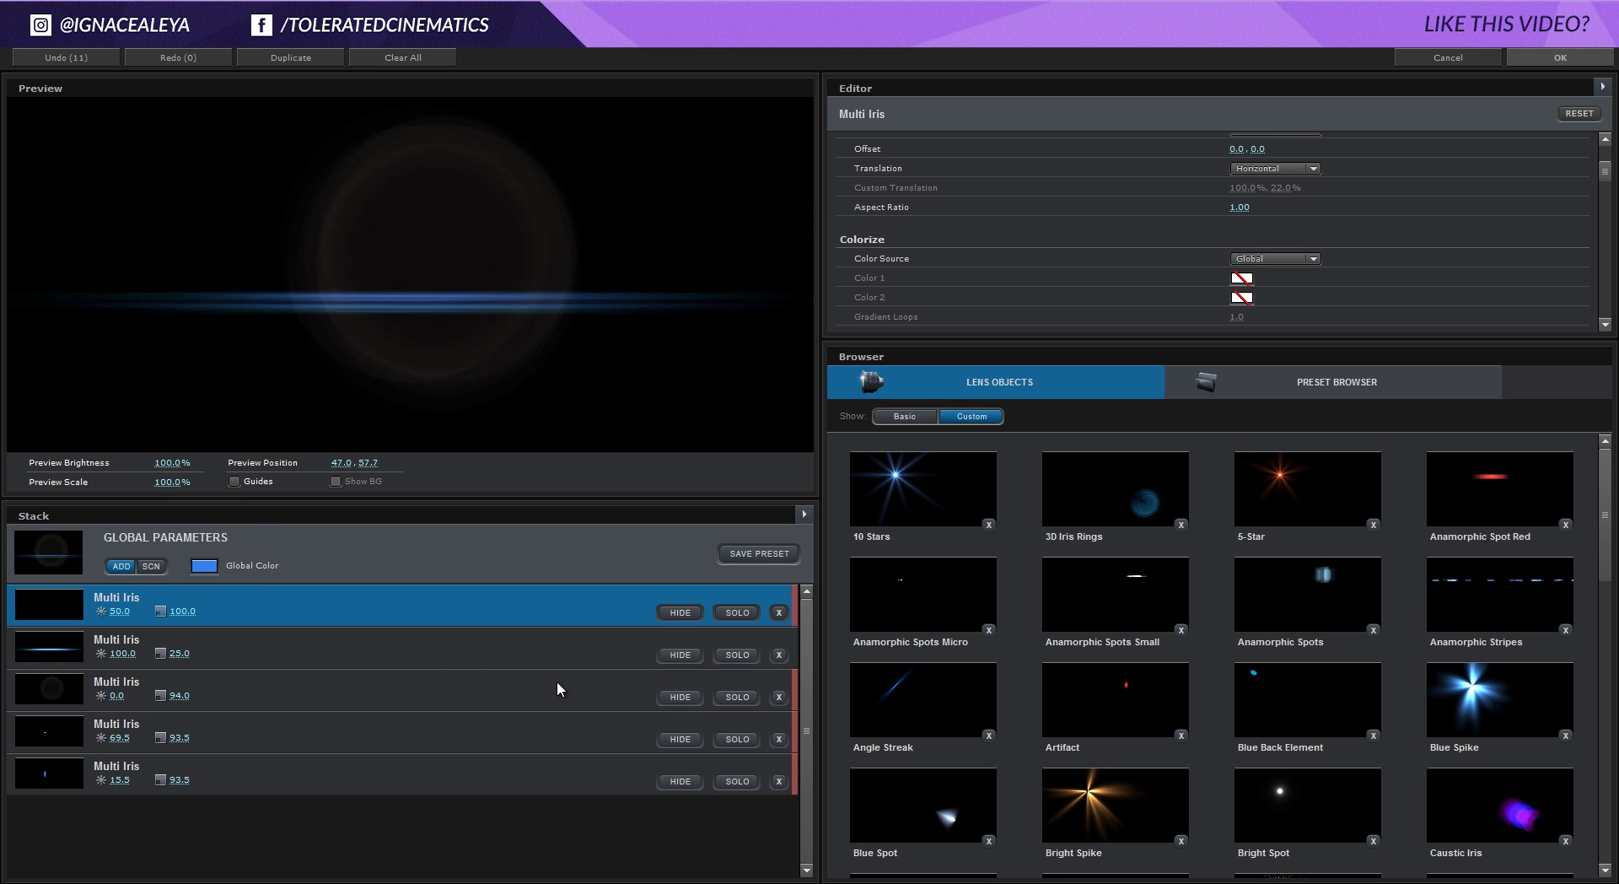
{"action": "left_click", "coordinate": [679, 696]}
{"action": "left_click", "coordinate": [679, 697]}
{"action": "left_click", "coordinate": [737, 697]}
Set the third Multi Iris Color Shift to saturated blue 073CFF and apply the flare.
{"action": "left_click", "coordinate": [625, 700]}
{"action": "scroll", "coordinate": [1198, 243], "scroll_direction": "down", "scroll_amount": 6}
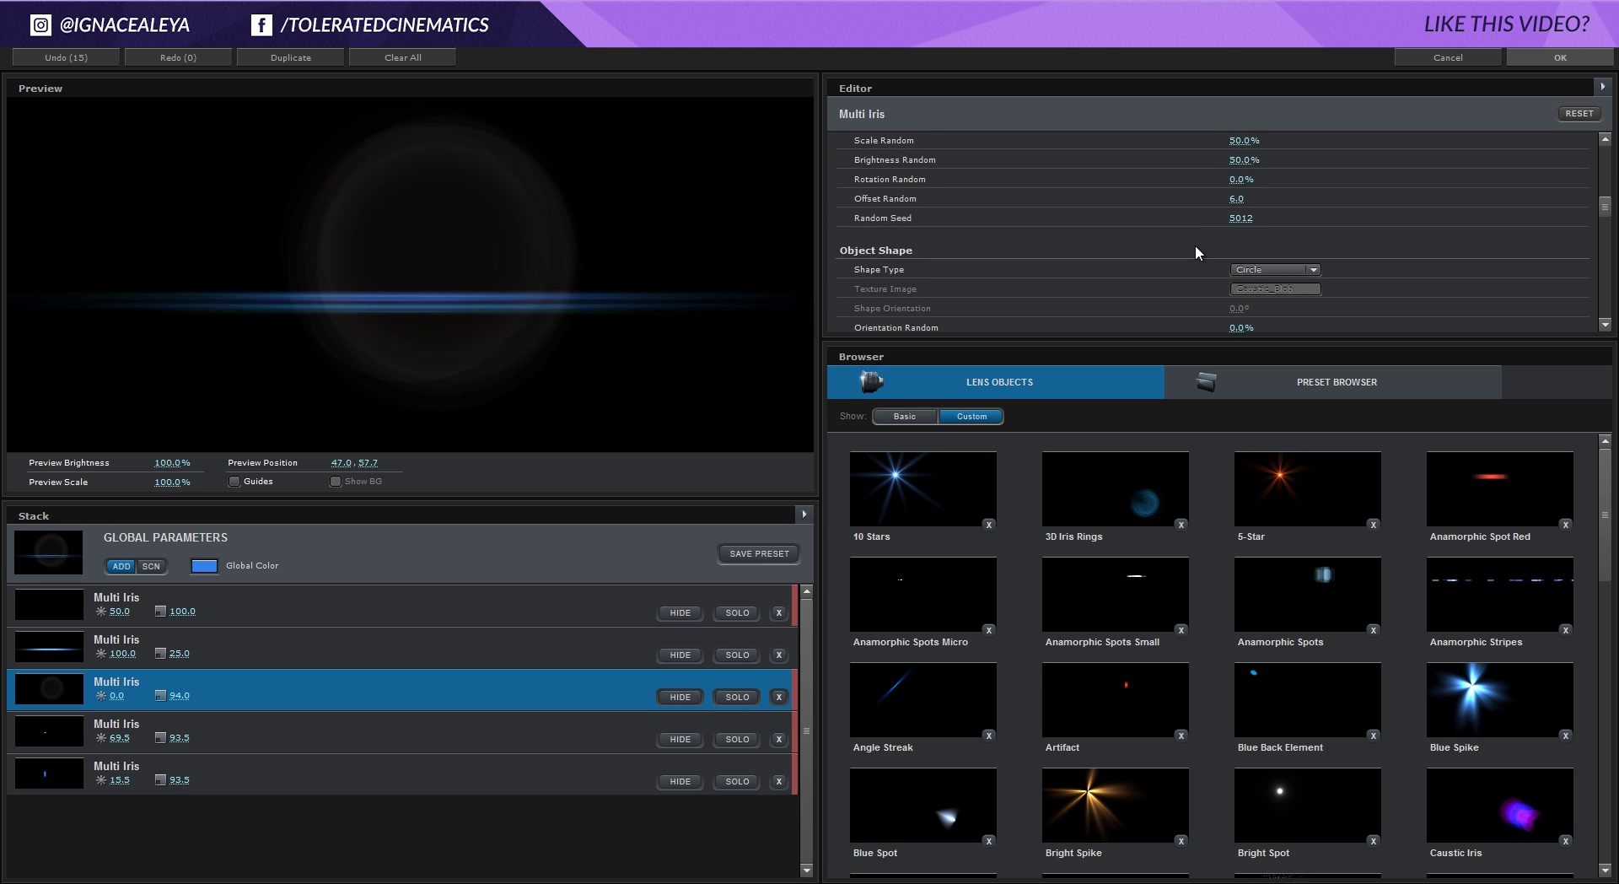
{"action": "scroll", "coordinate": [1196, 245], "scroll_direction": "down", "scroll_amount": 8}
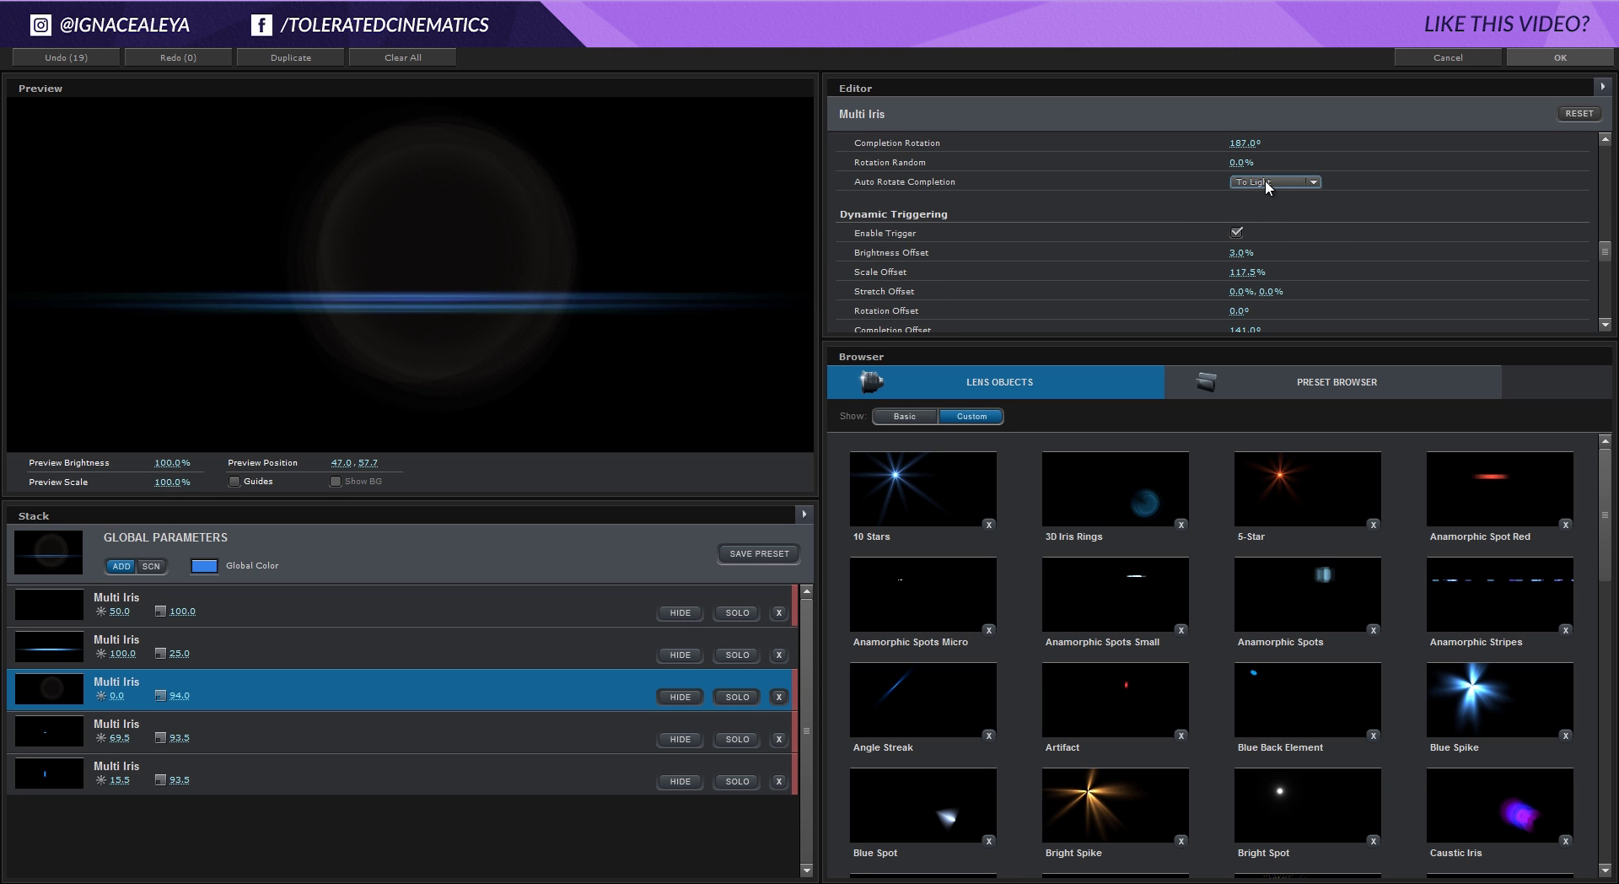
{"action": "scroll", "coordinate": [1185, 289], "scroll_direction": "down", "scroll_amount": 6}
{"action": "scroll", "coordinate": [1186, 288], "scroll_direction": "up", "scroll_amount": 3}
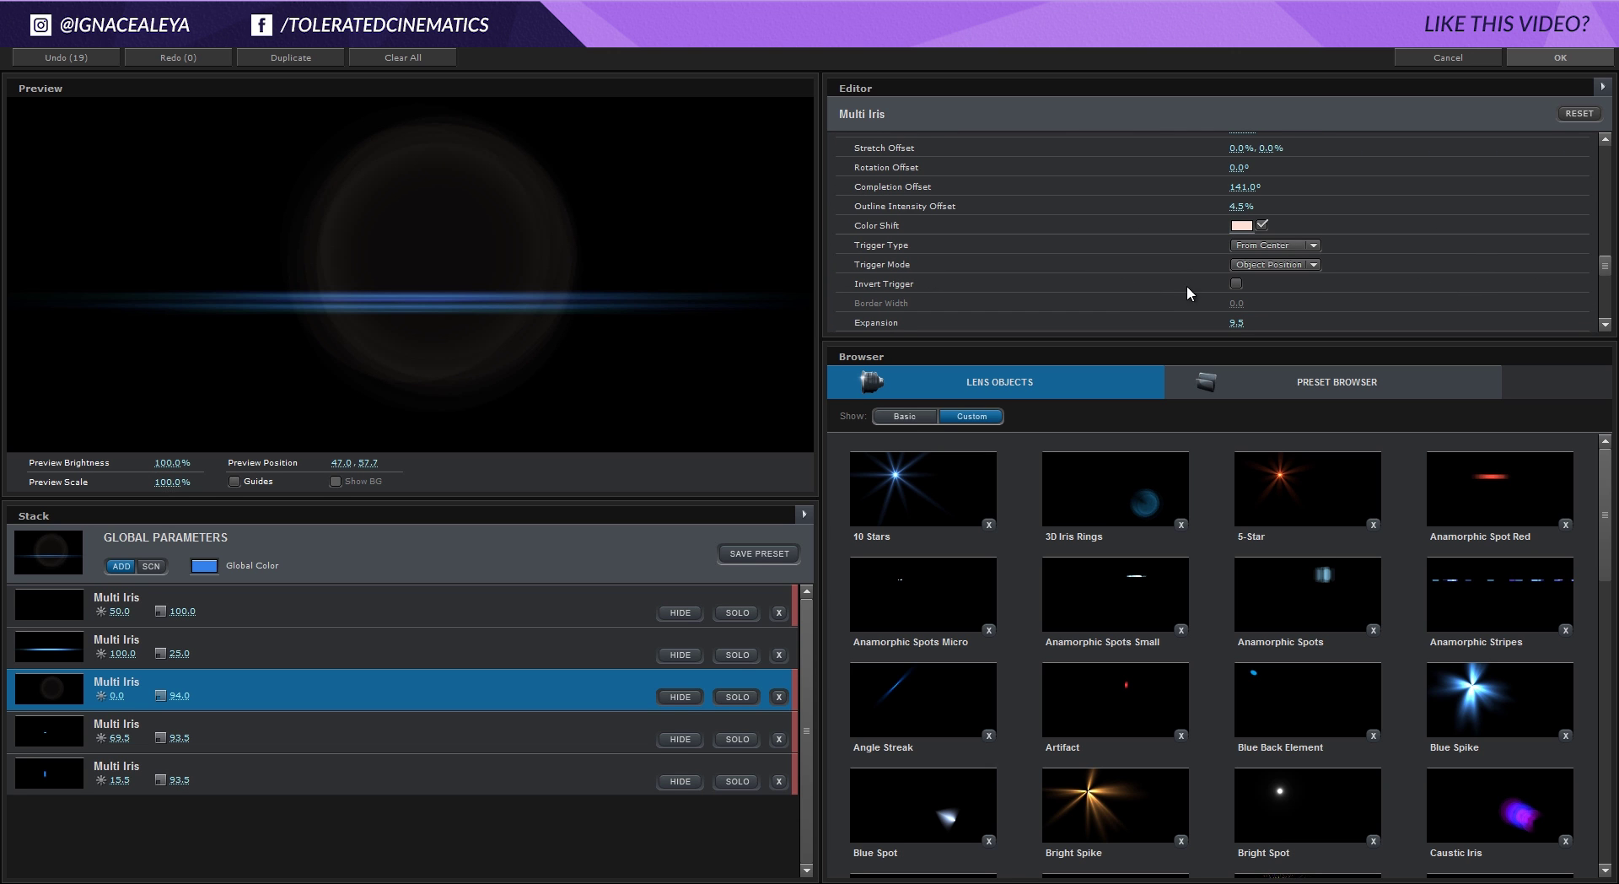
{"action": "left_click", "coordinate": [1252, 228]}
{"action": "left_click", "coordinate": [1318, 233]}
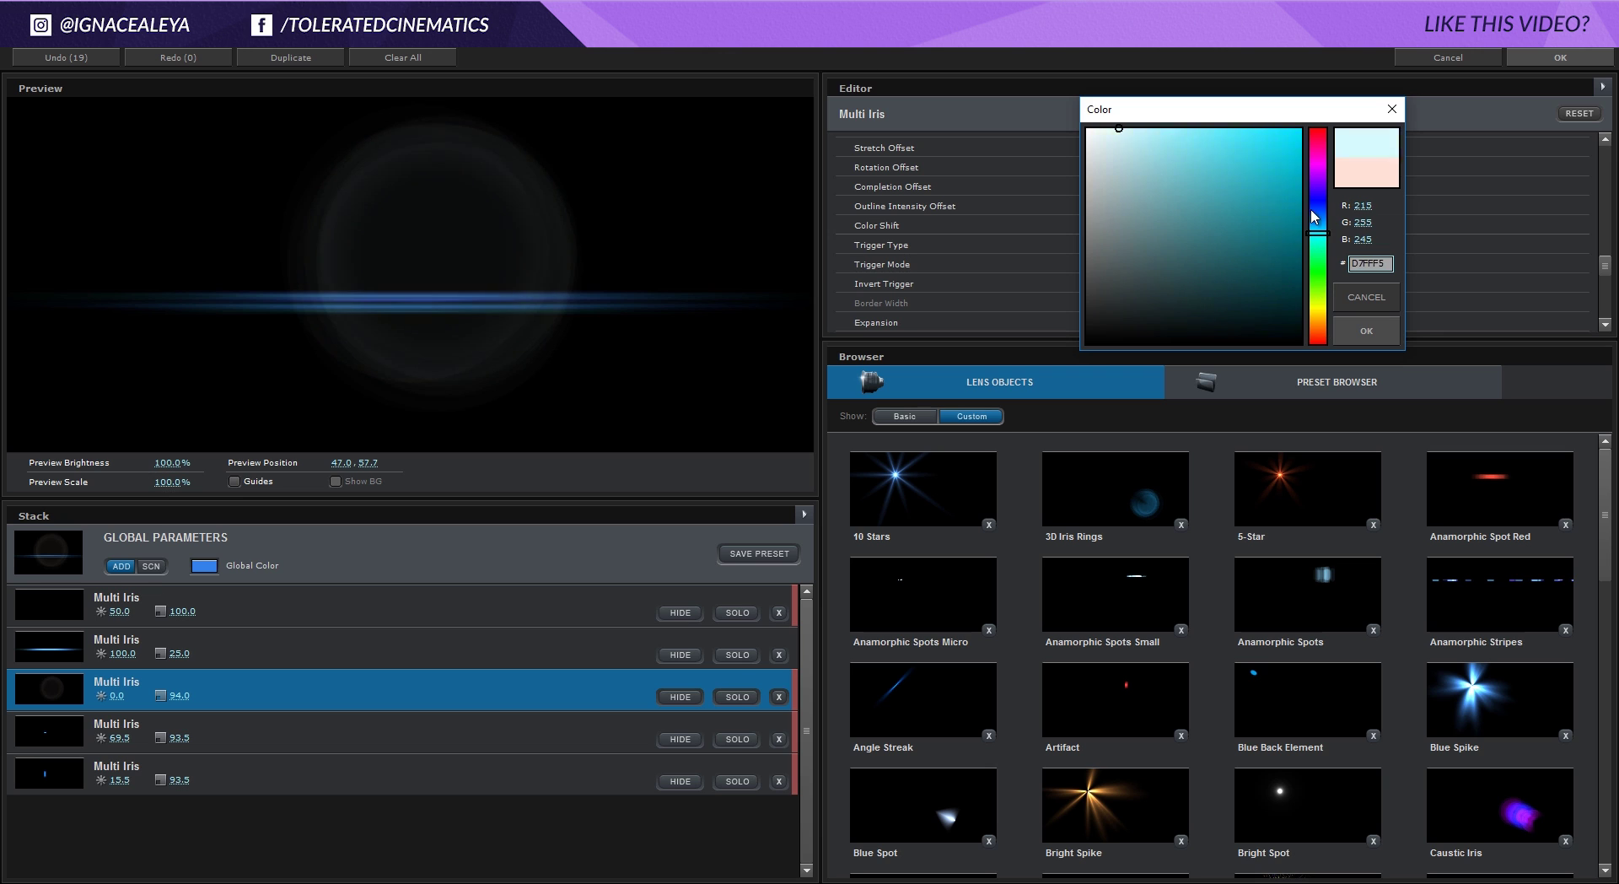
{"action": "left_click", "coordinate": [1318, 208]}
{"action": "left_click", "coordinate": [1294, 128]}
{"action": "left_click", "coordinate": [1361, 333]}
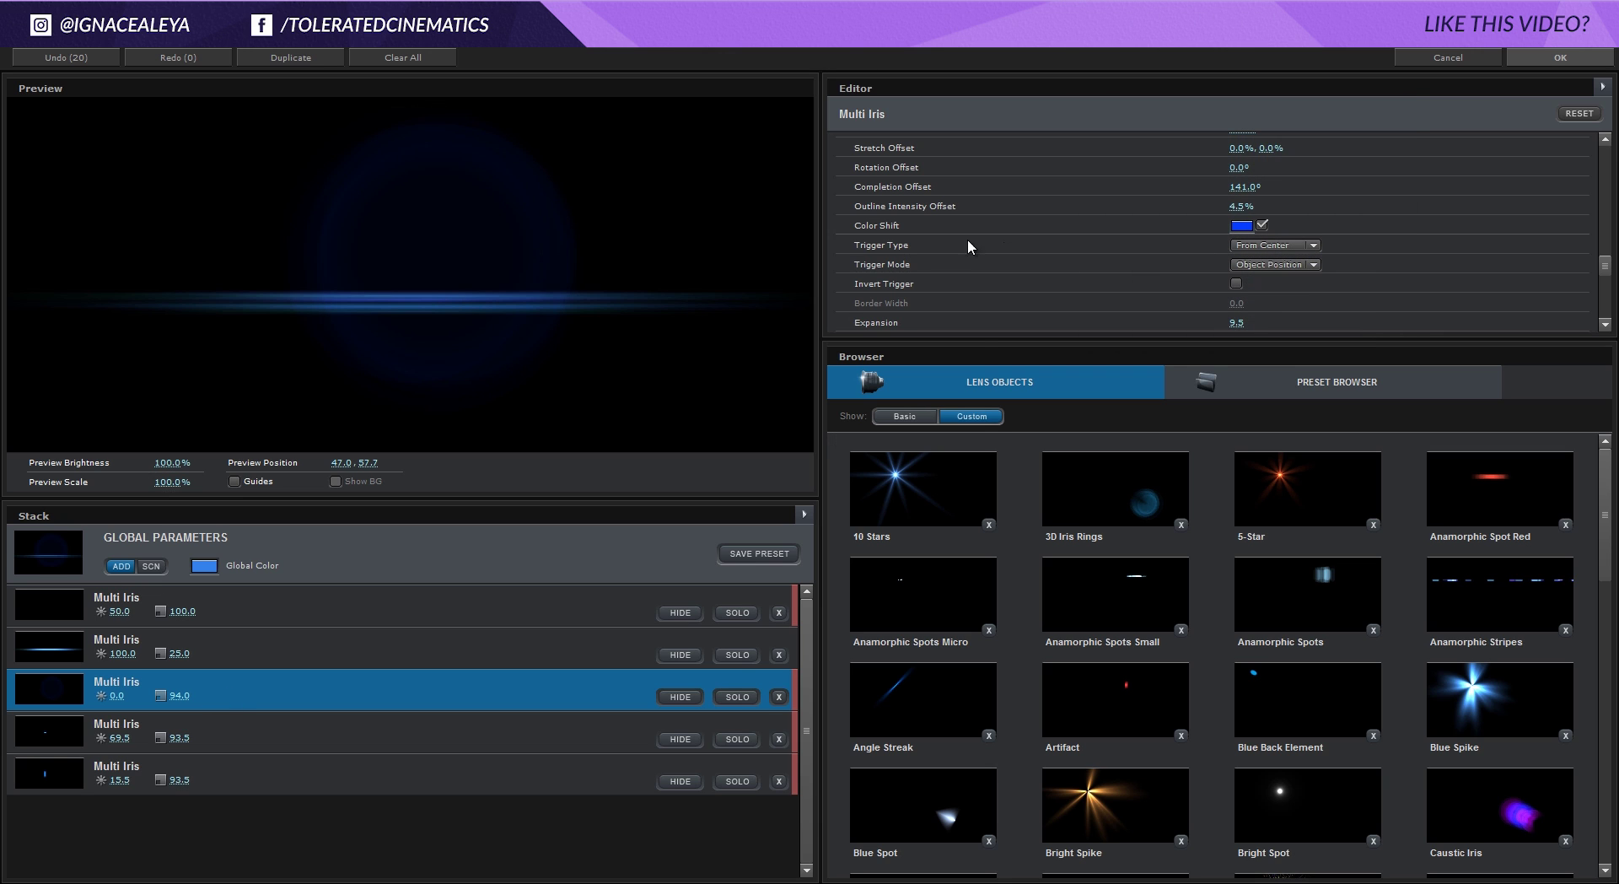
{"action": "scroll", "coordinate": [936, 232], "scroll_direction": "up", "scroll_amount": 3}
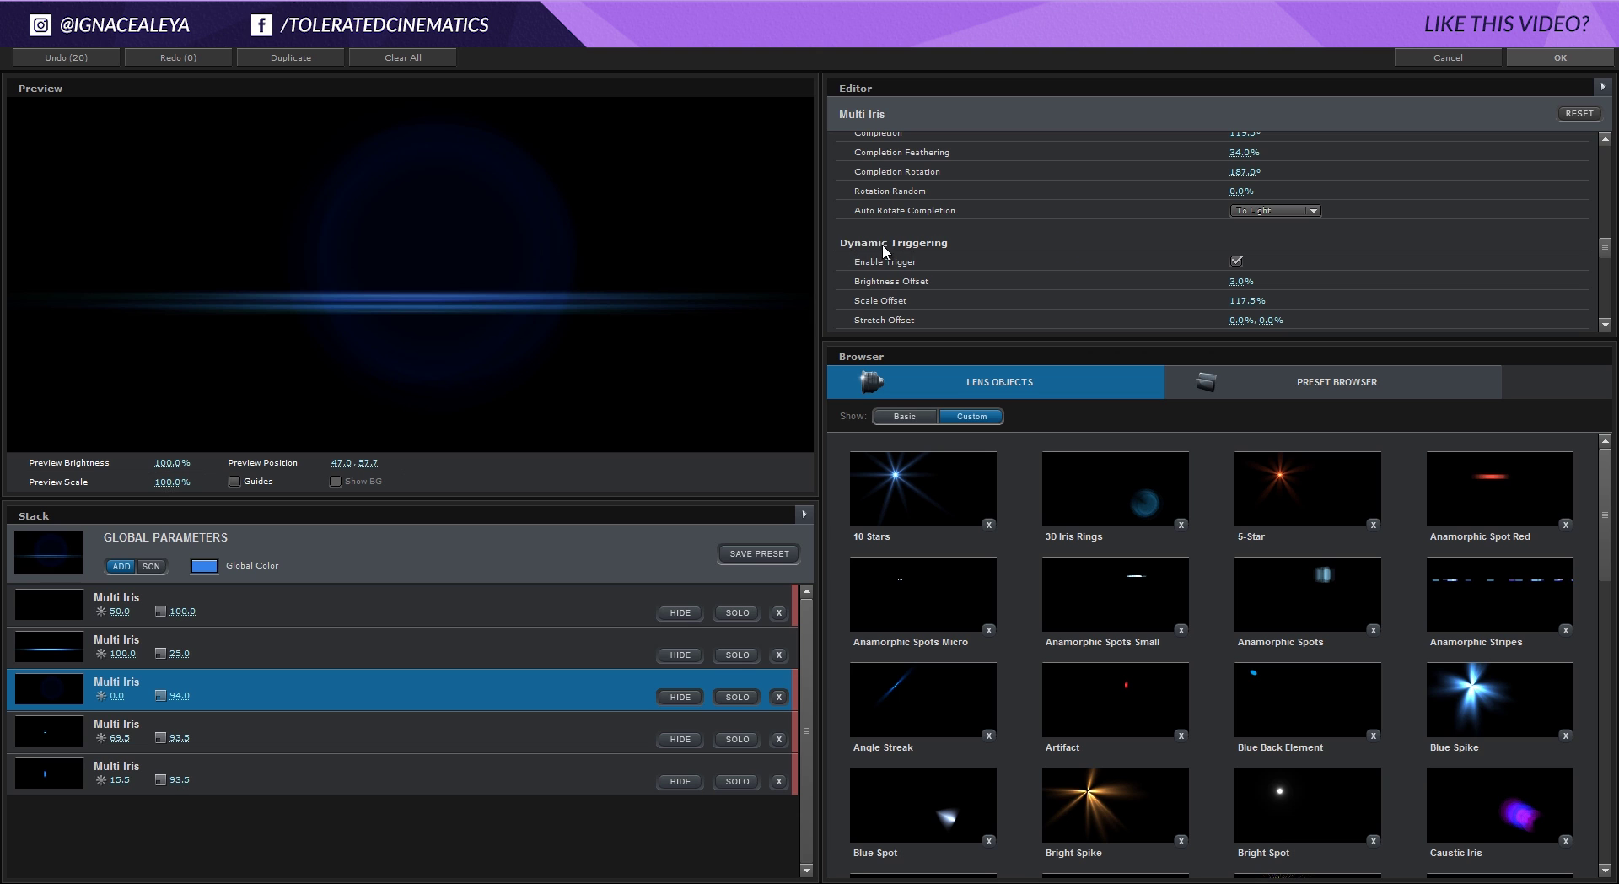
{"action": "left_click", "coordinate": [1550, 61]}
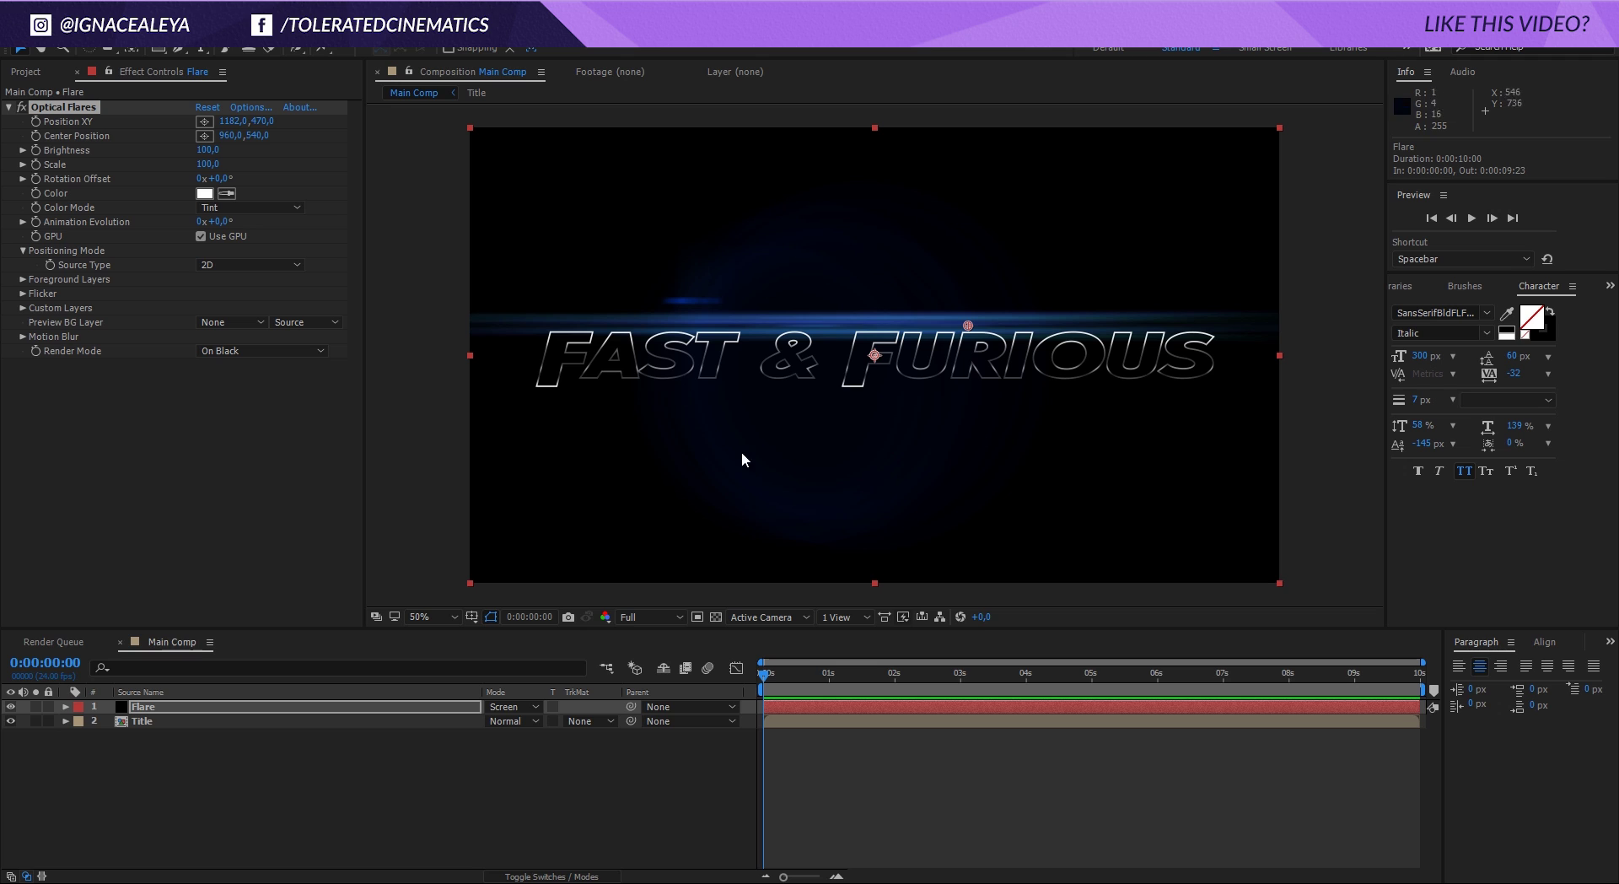
Drag the flare centre right to 1346, 484, then apply a lighter 5191EB global blue.
{"action": "left_click_drag", "start_coordinate": [968, 327], "coordinate": [1037, 332]}
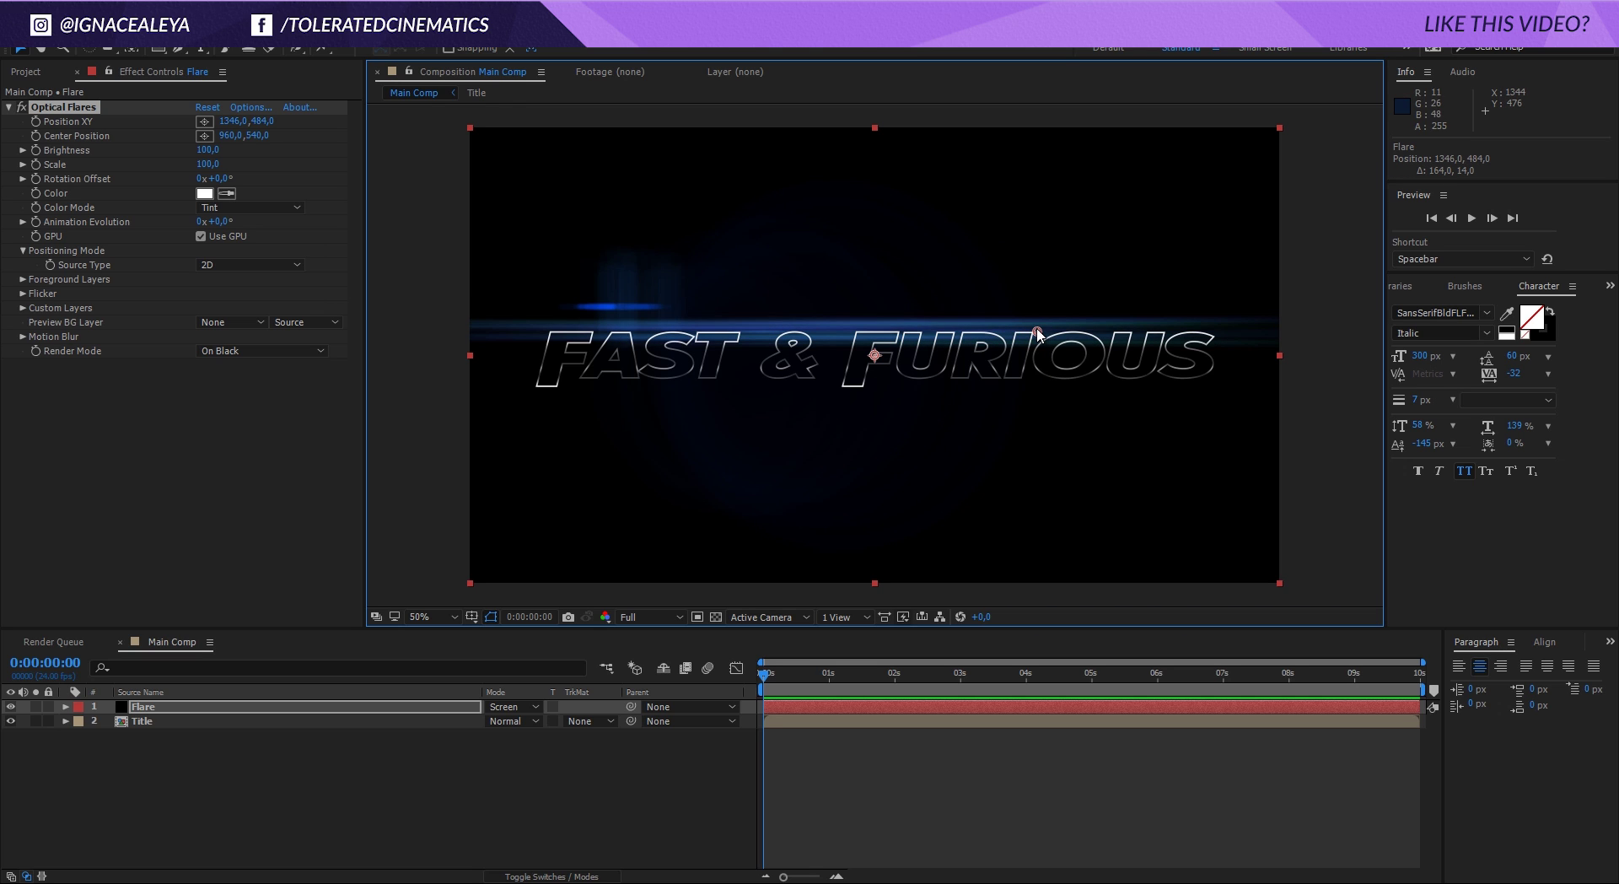
{"action": "left_click", "coordinate": [219, 709]}
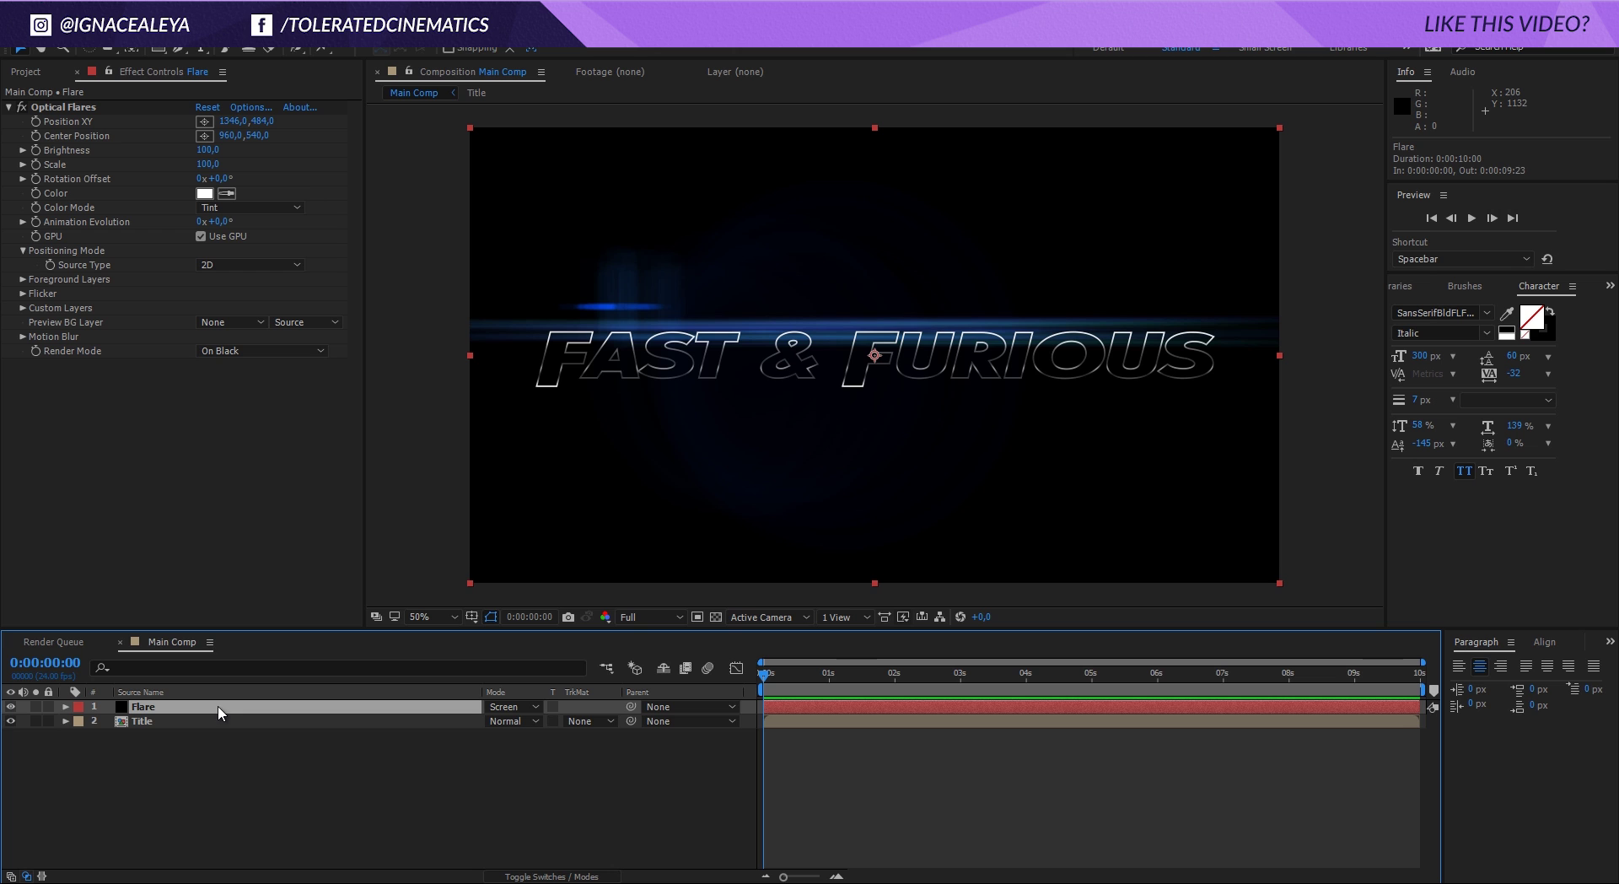
{"action": "left_click", "coordinate": [251, 110]}
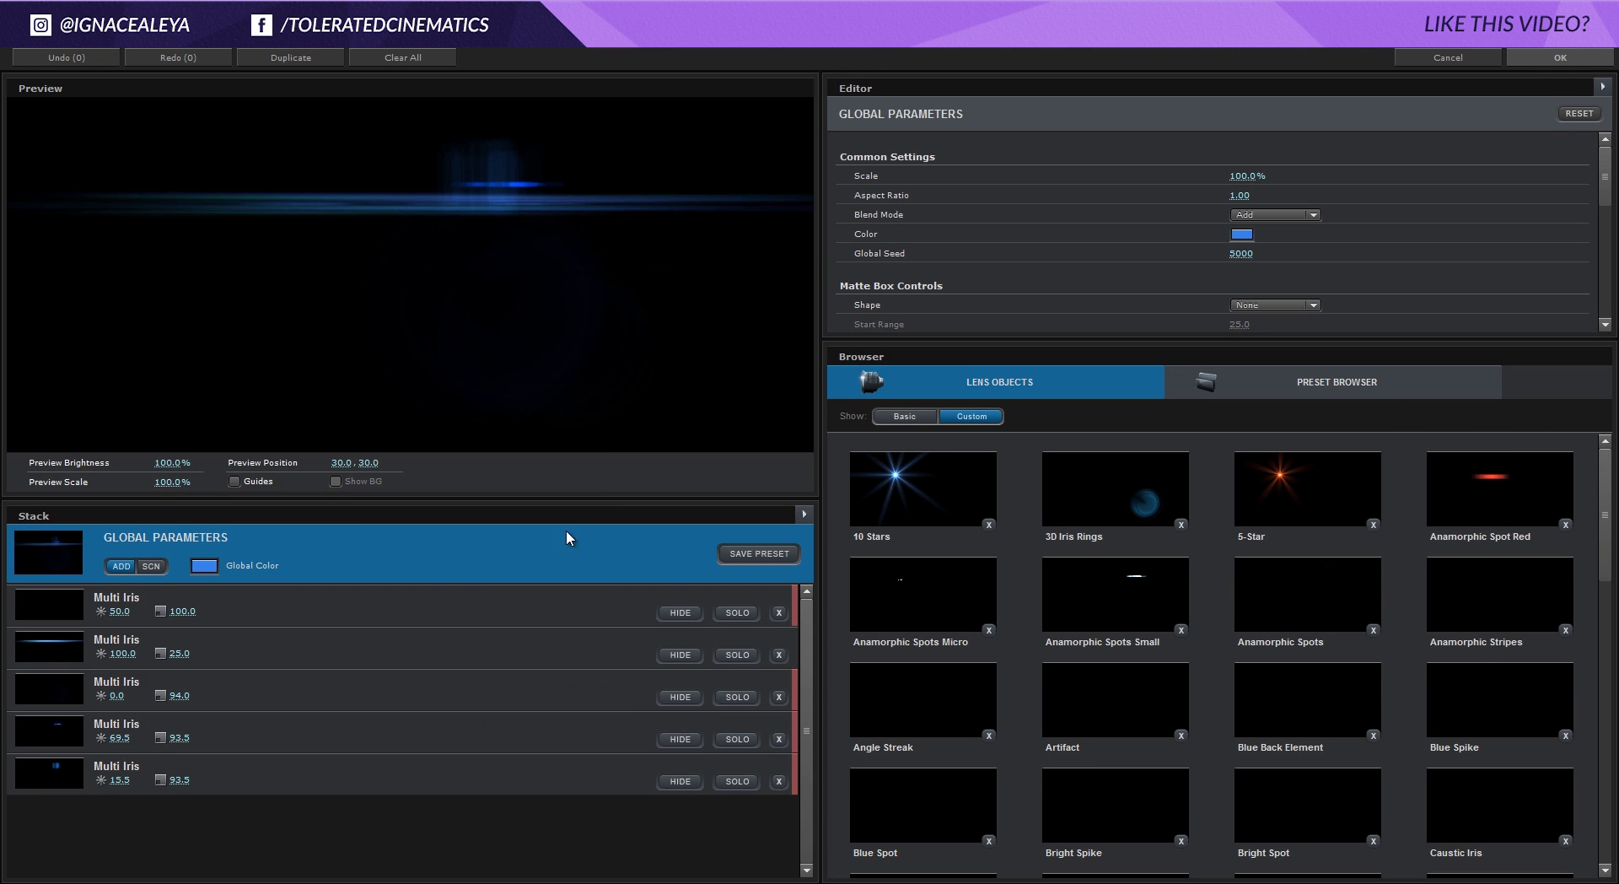
{"action": "left_click", "coordinate": [199, 561]}
{"action": "left_click_drag", "start_coordinate": [173, 487], "coordinate": [189, 485]}
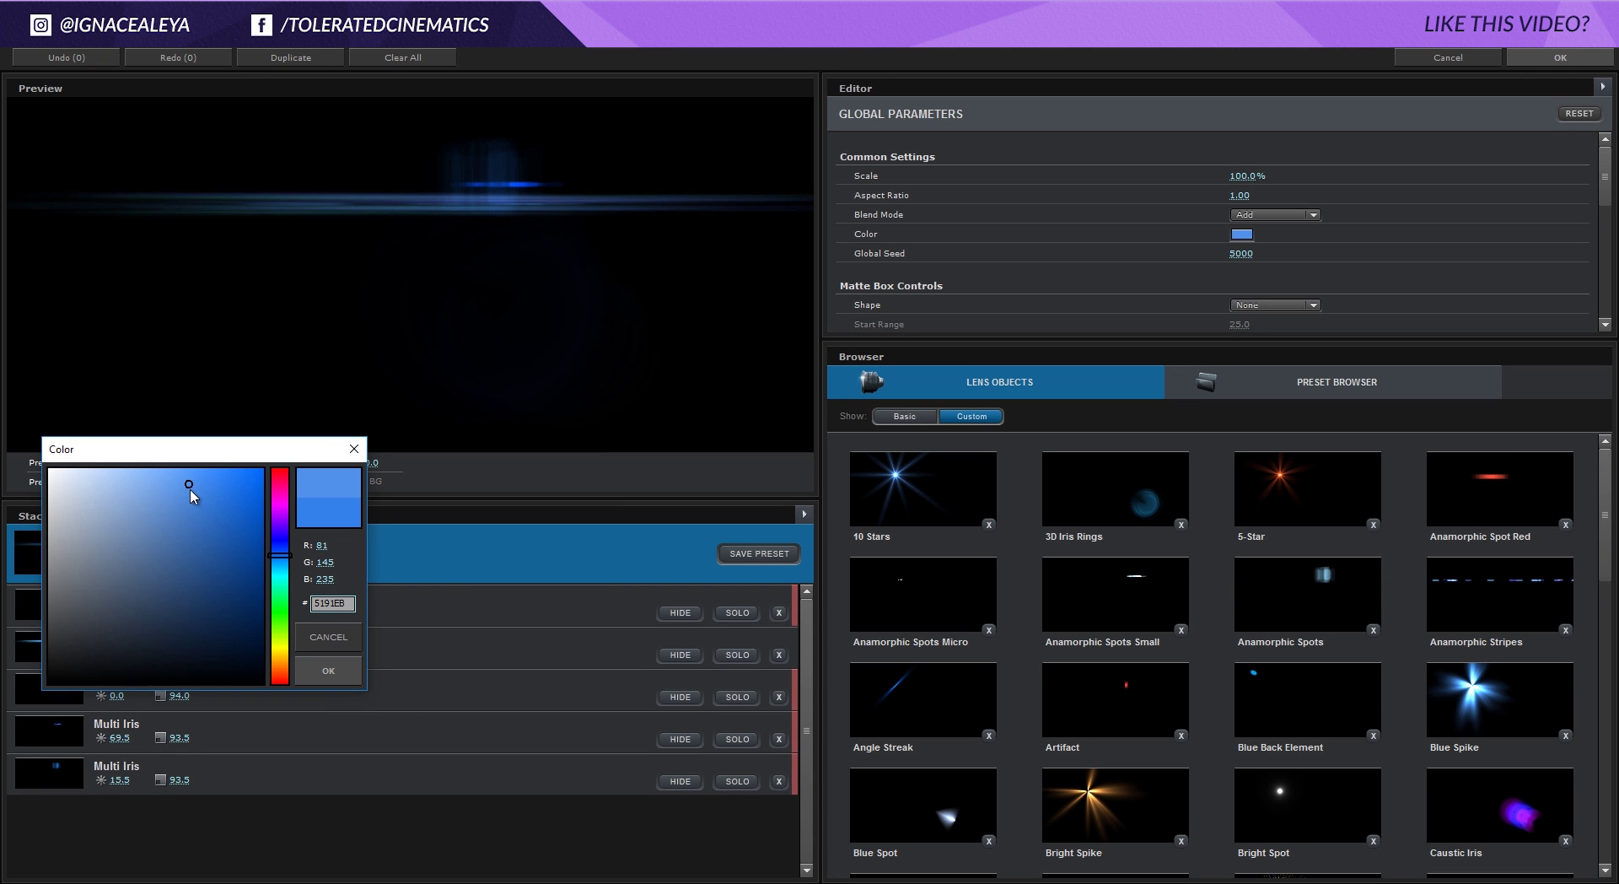
{"action": "left_click", "coordinate": [328, 679]}
{"action": "left_click", "coordinate": [1560, 57]}
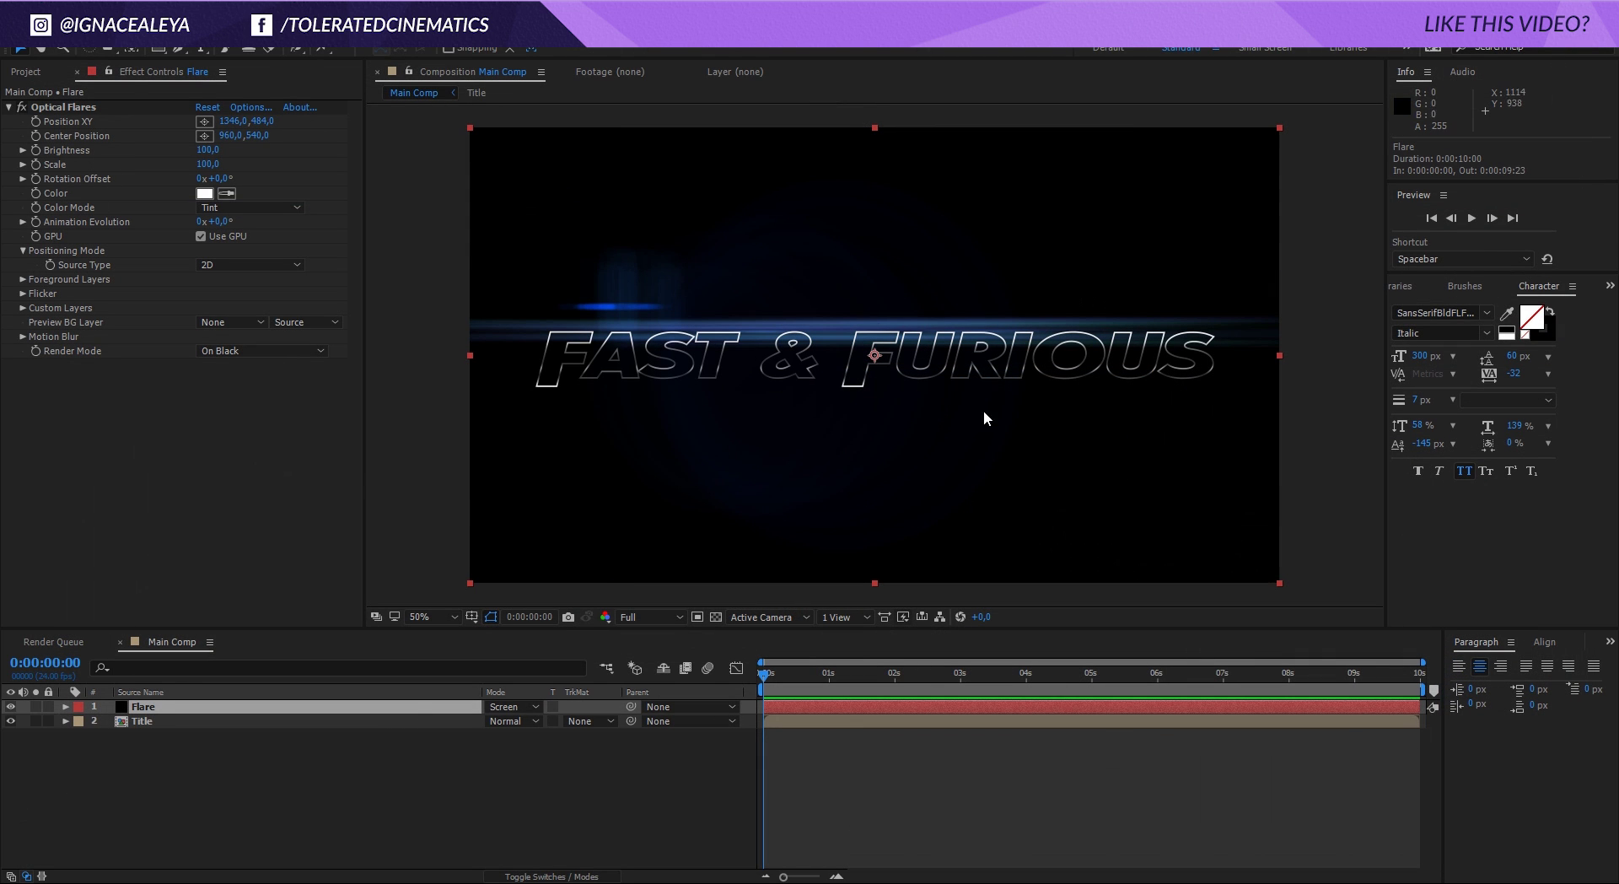
Duplicate the Flare layer and move the copy below the Title layer.
{"action": "left_click", "coordinate": [274, 711]}
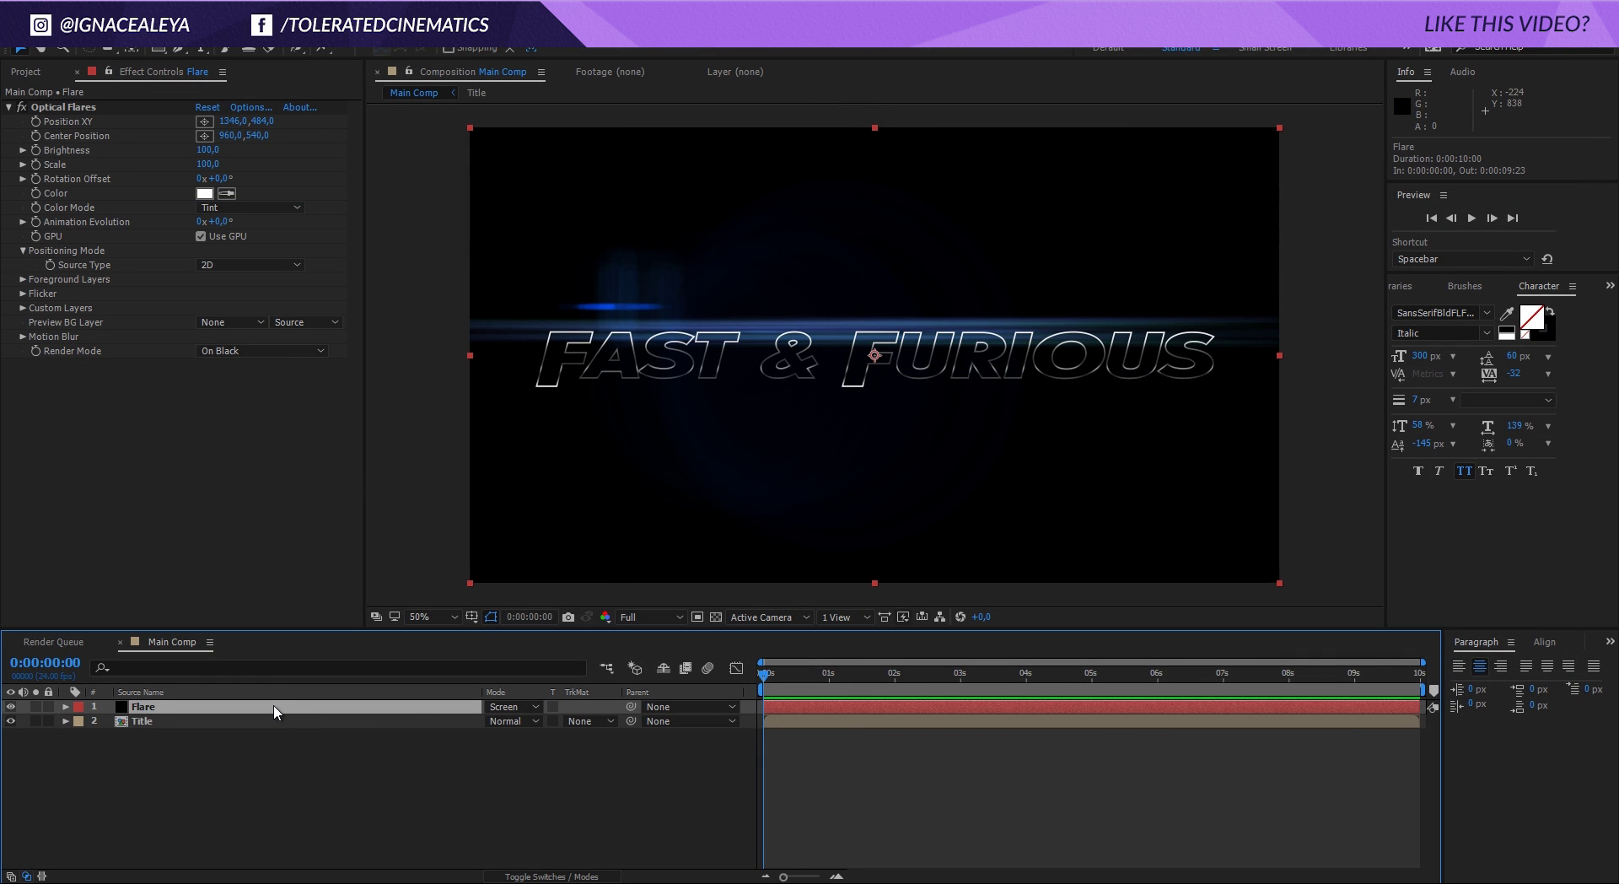
{"action": "left_click", "coordinate": [34, 25]}
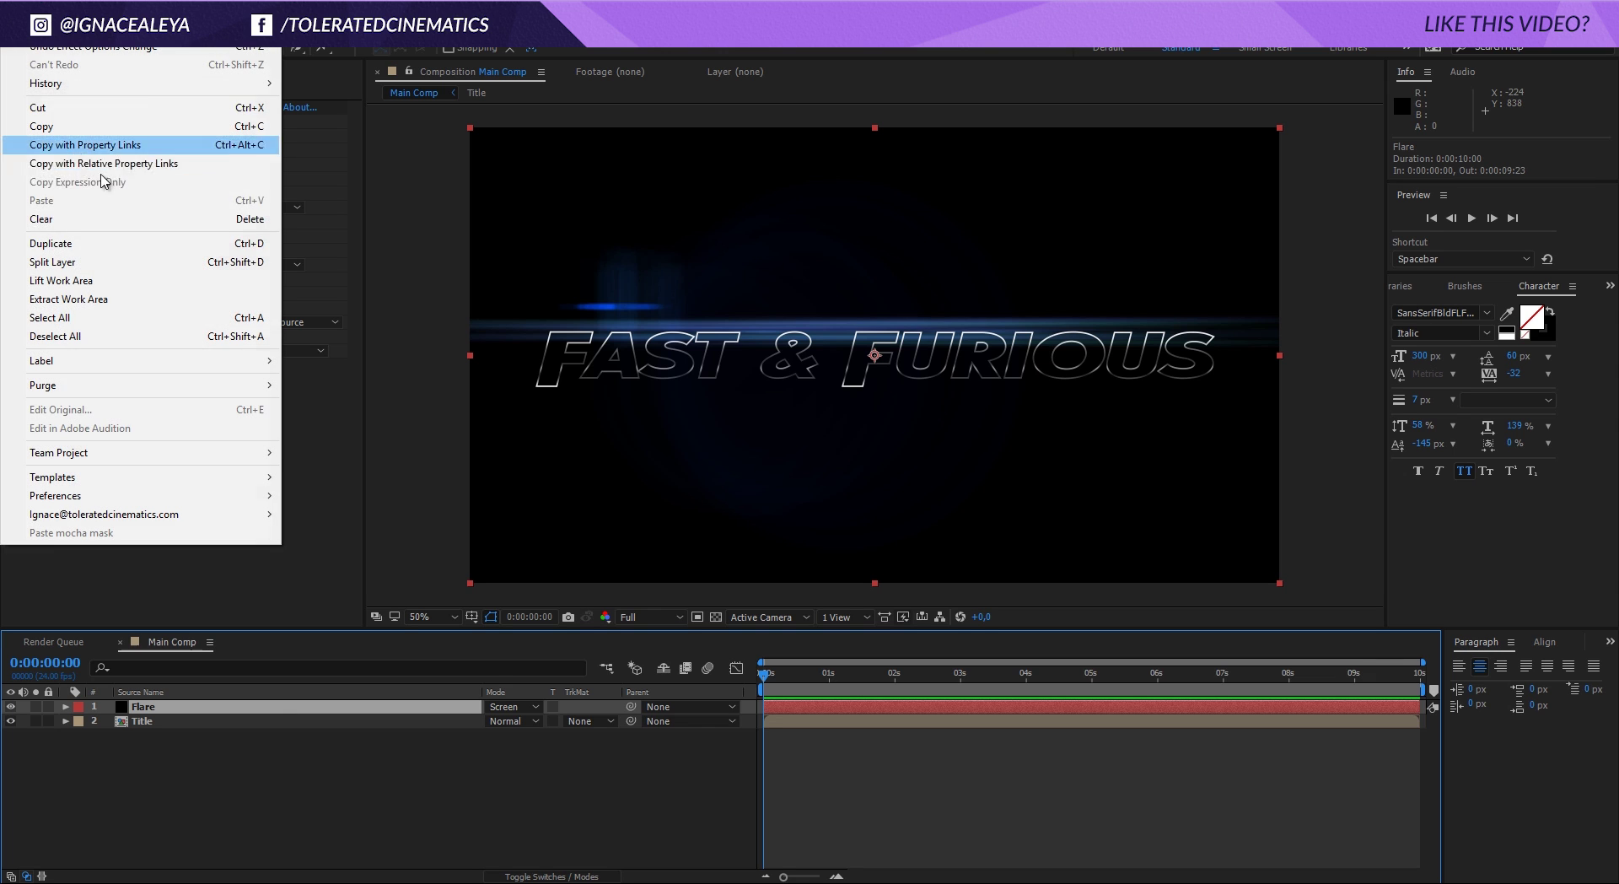
{"action": "left_click", "coordinate": [72, 245]}
{"action": "left_click_drag", "start_coordinate": [180, 711], "coordinate": [177, 751]}
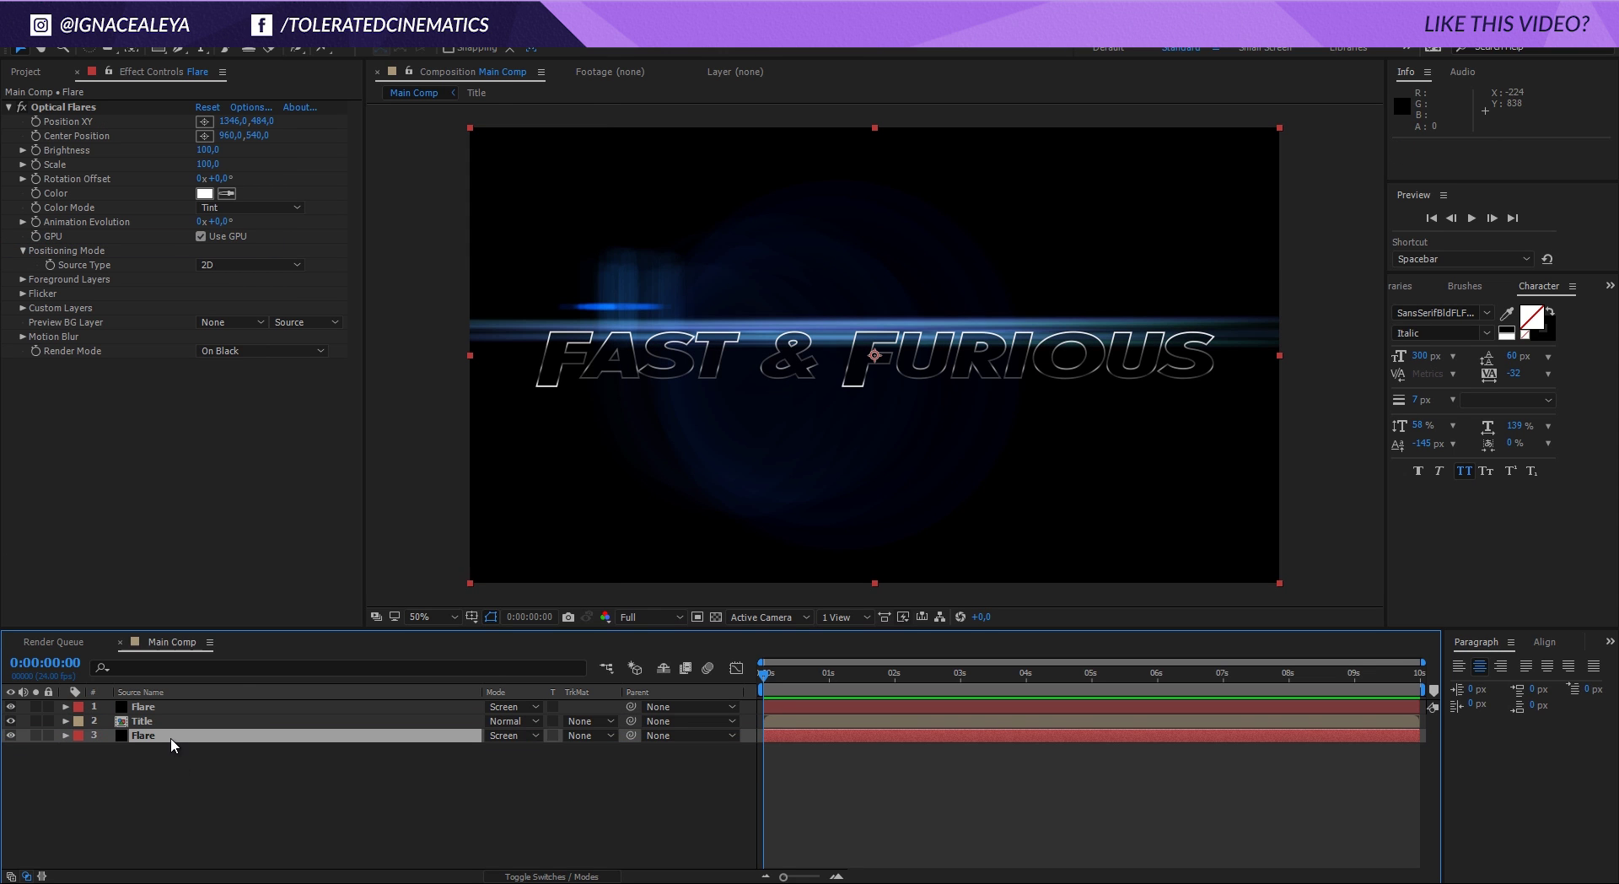
Move the copy's flare centre off the right edge to 1990, 564 and duplicate it again with Ctrl+D.
{"action": "left_click", "coordinate": [204, 120]}
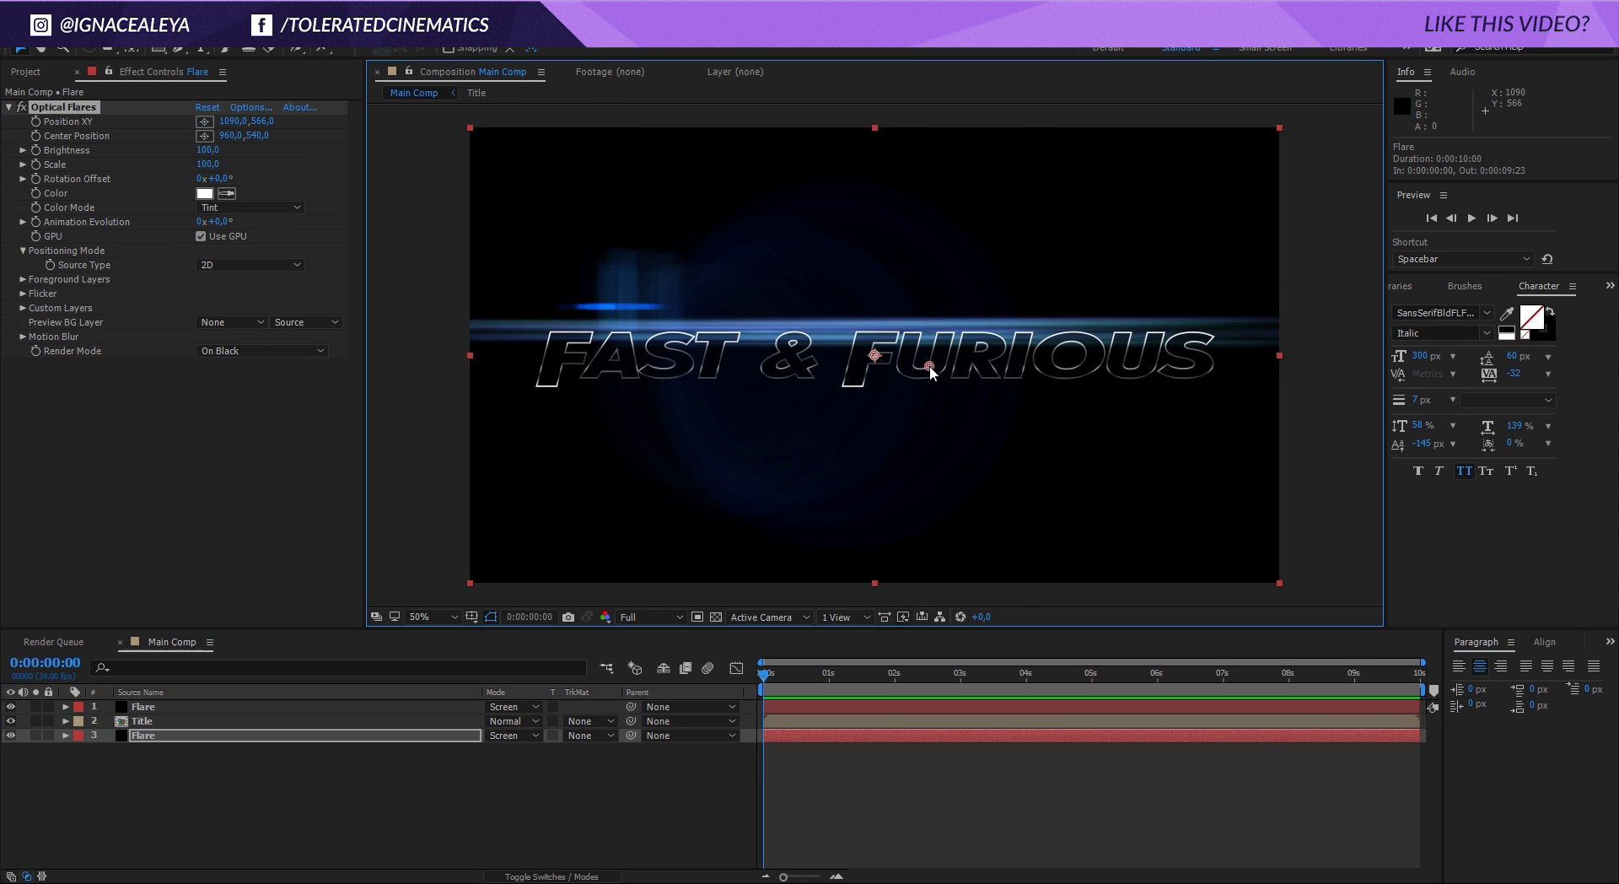
{"action": "mouse_move", "coordinate": [929, 366]}
{"action": "left_mouse_down"}
{"action": "mouse_move", "coordinate": [1063, 387]}
{"action": "mouse_move", "coordinate": [1618, 392]}
{"action": "mouse_move", "coordinate": [802, 444]}
{"action": "mouse_move", "coordinate": [1330, 385]}
{"action": "mouse_move", "coordinate": [1279, 407]}
{"action": "mouse_move", "coordinate": [1309, 376]}
{"action": "left_mouse_up"}
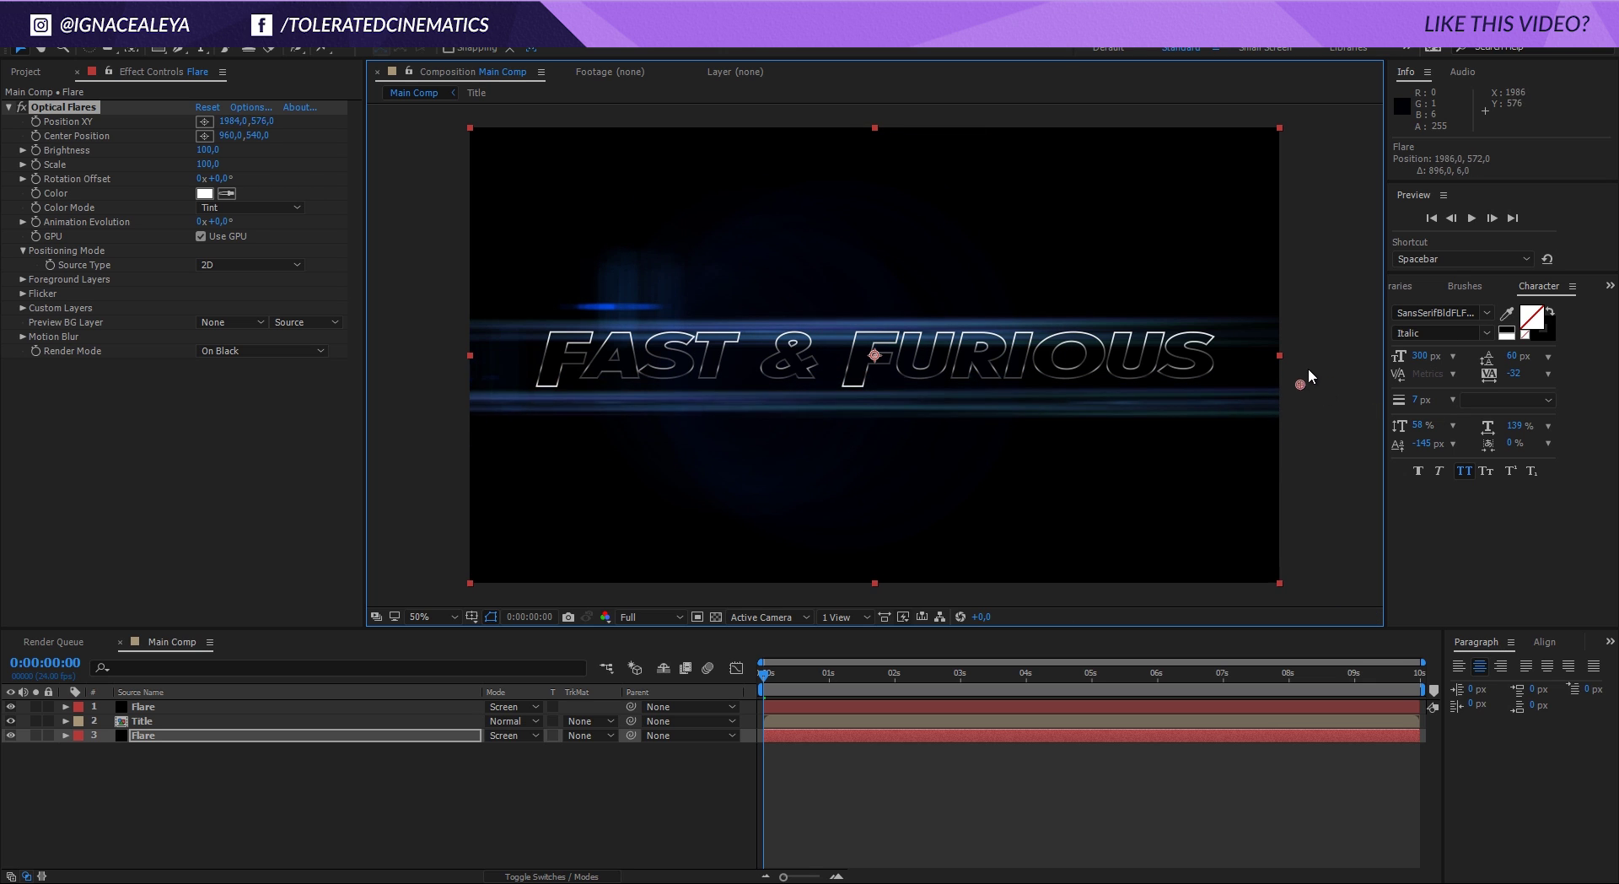
{"action": "left_click", "coordinate": [158, 724]}
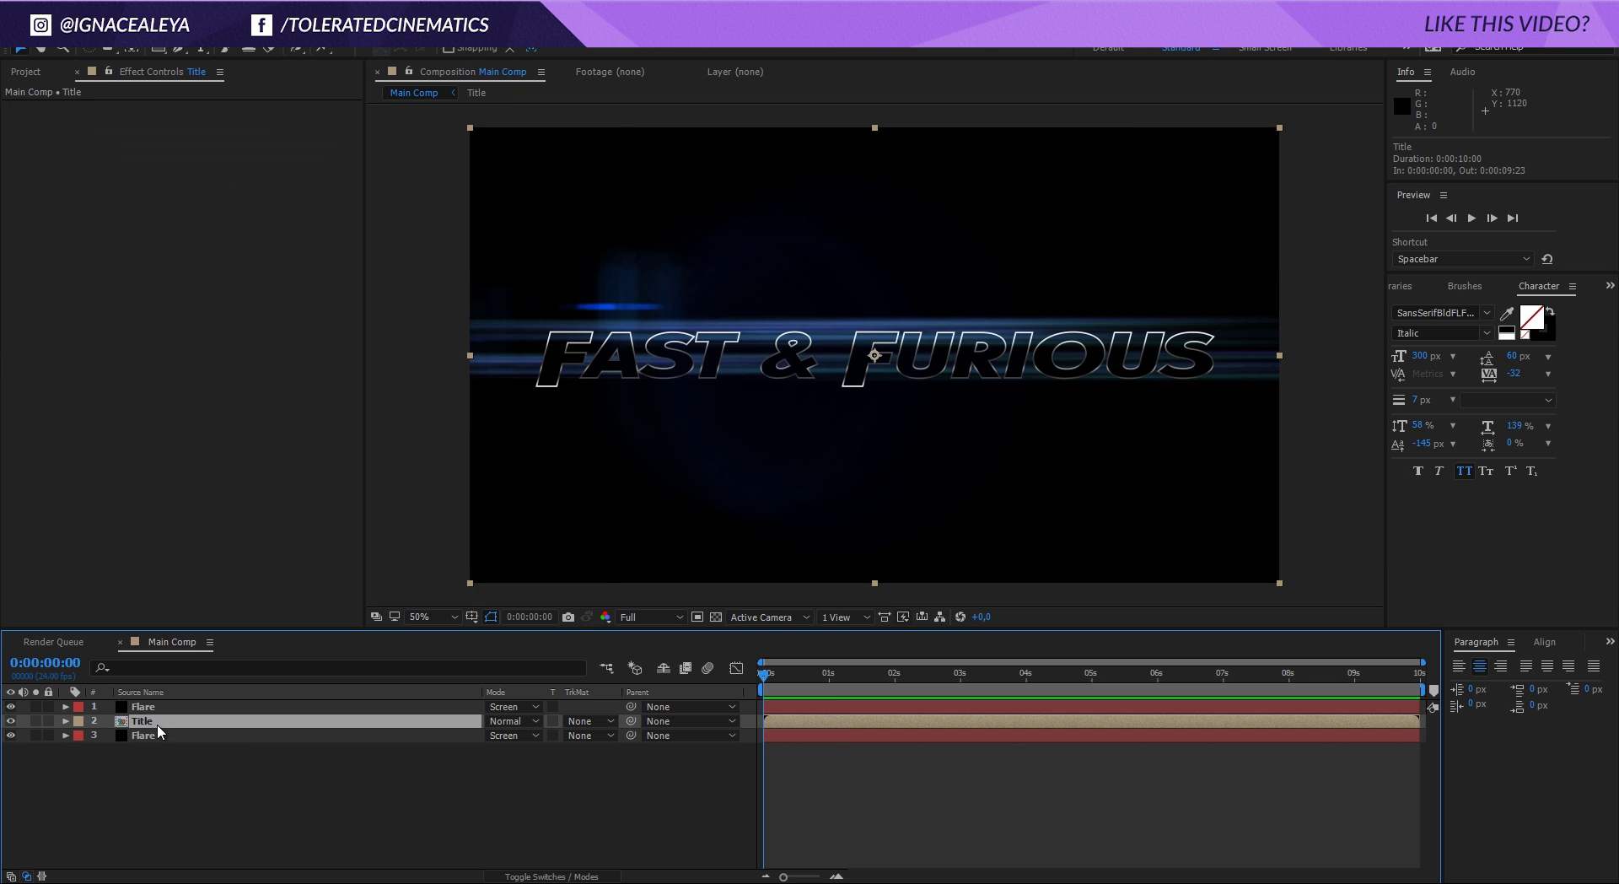
{"action": "left_click", "coordinate": [142, 735]}
{"action": "key", "text": "ctrl+d"}
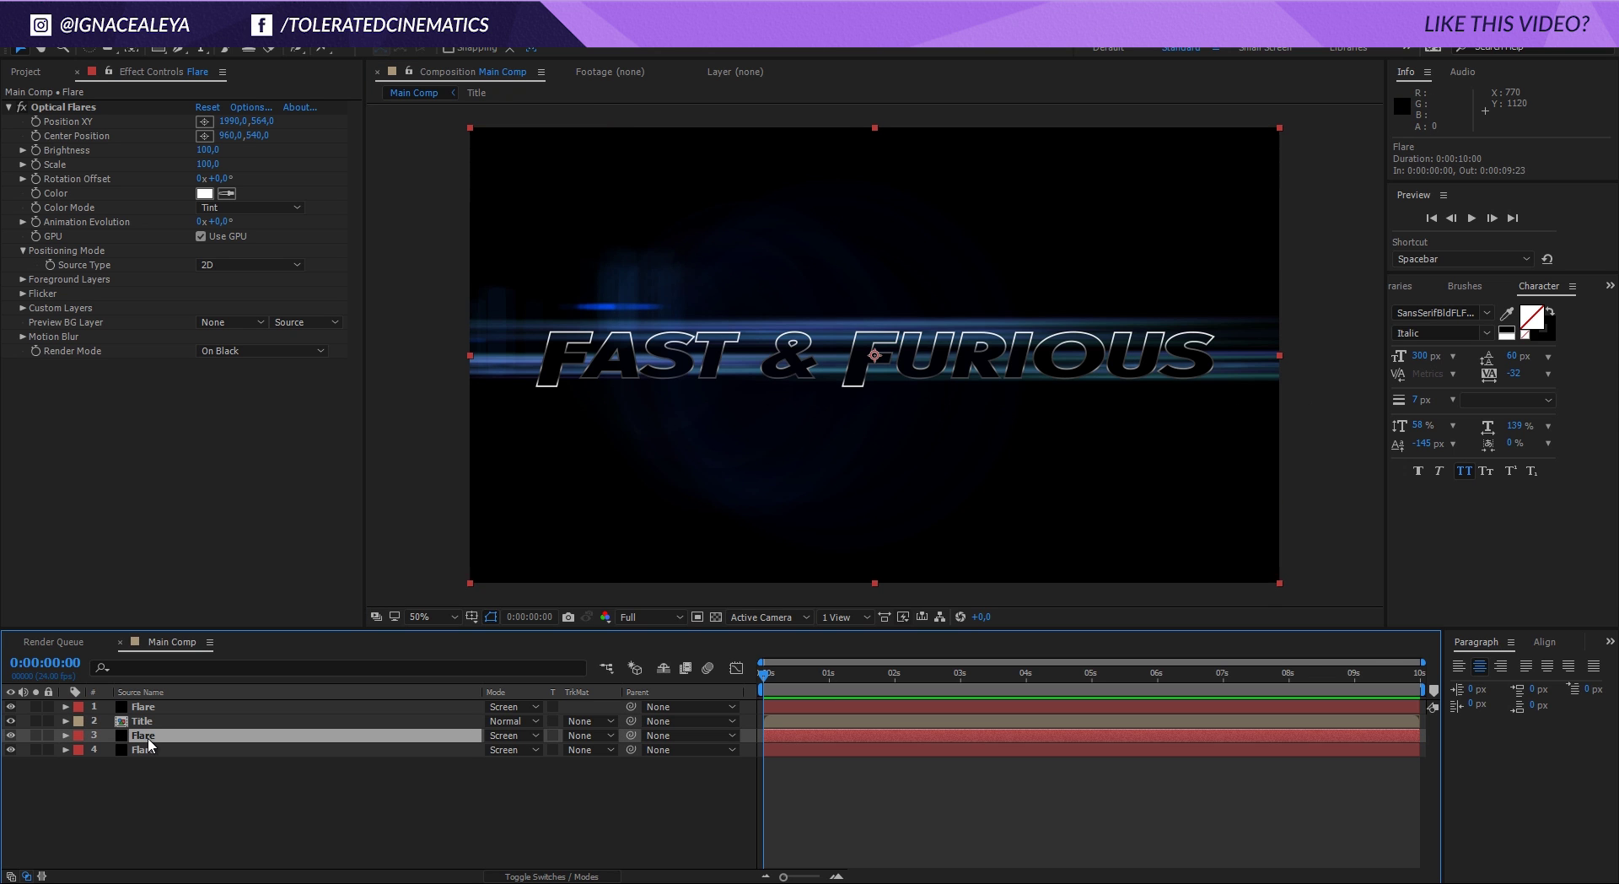
Remove two Multi Iris elements from the new copy and add a Streak.
{"action": "left_click", "coordinate": [246, 110]}
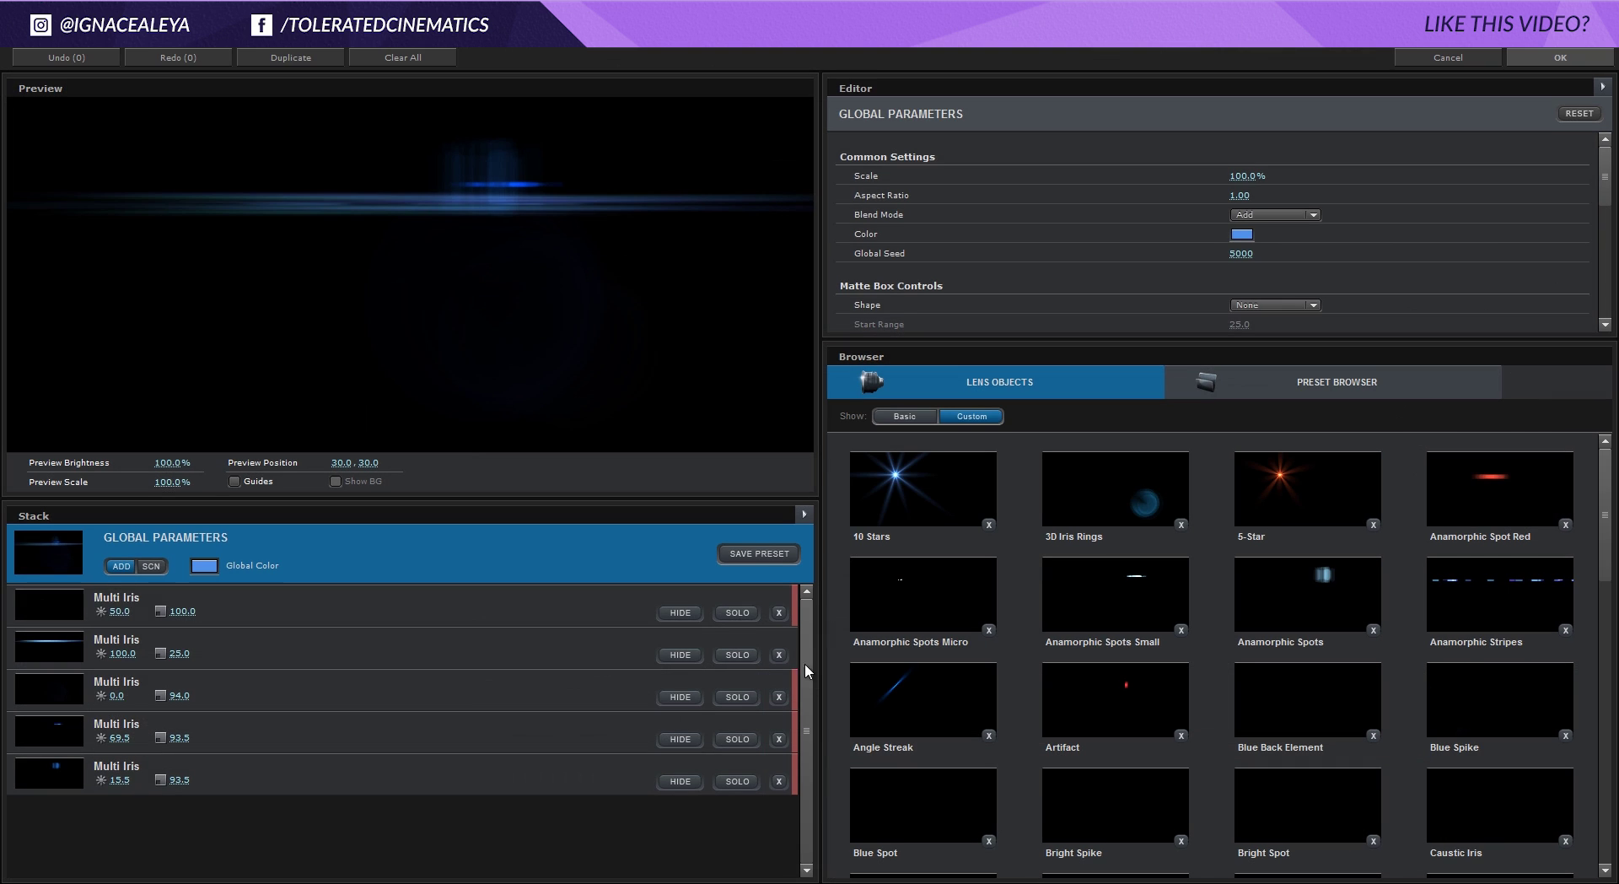
{"action": "left_click", "coordinate": [778, 617]}
{"action": "left_click", "coordinate": [777, 617]}
{"action": "left_click", "coordinate": [777, 616]}
{"action": "left_click", "coordinate": [777, 617]}
{"action": "scroll", "coordinate": [1106, 676], "scroll_direction": "down", "scroll_amount": 12}
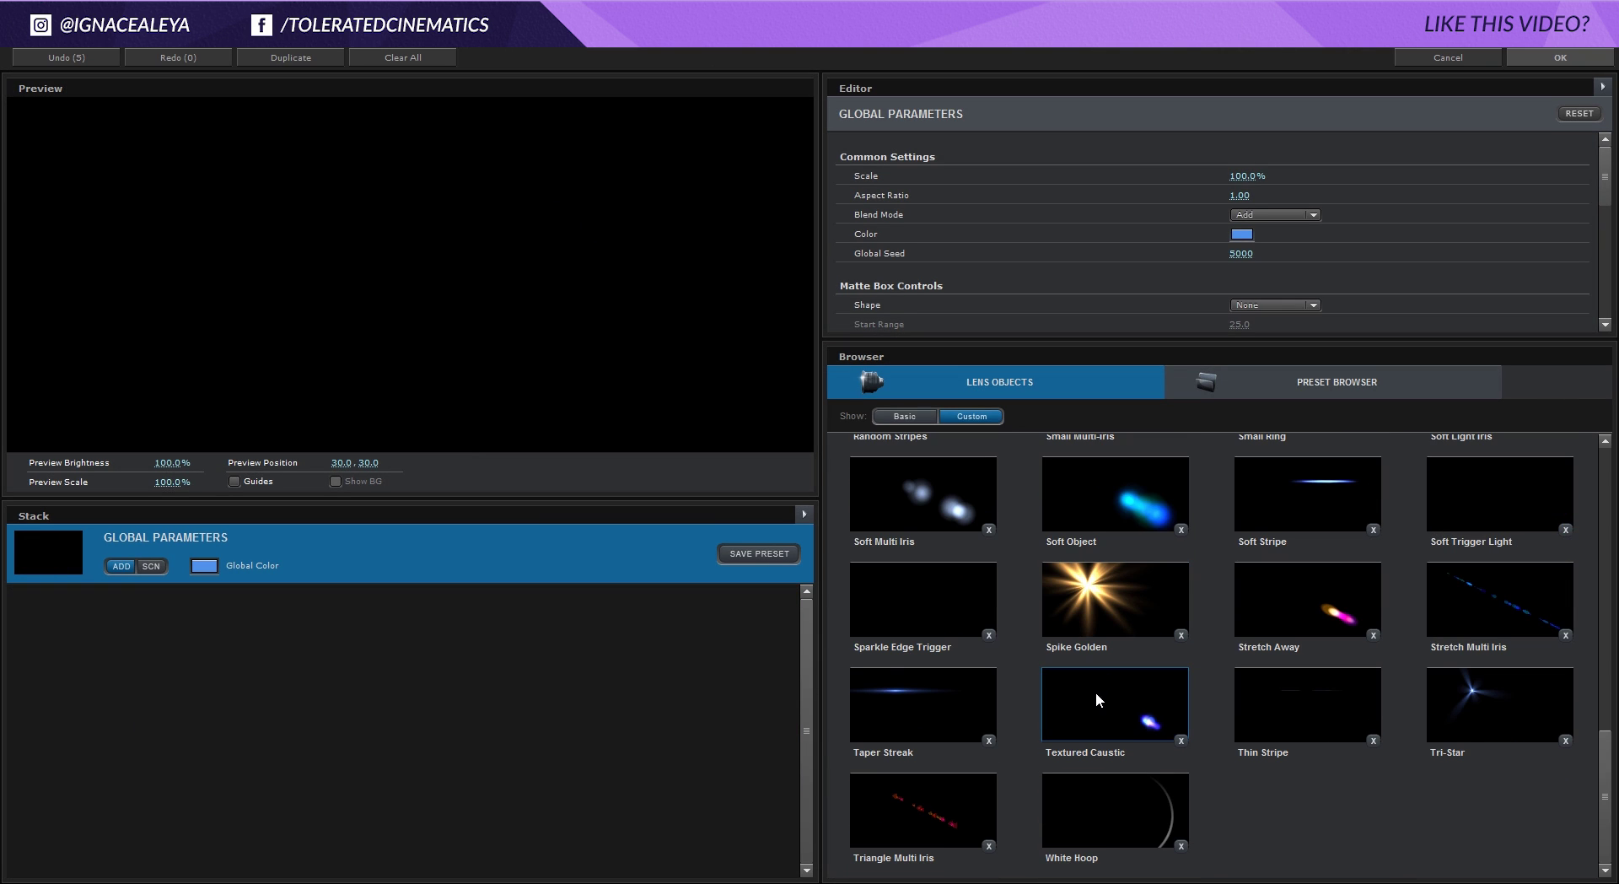
{"action": "left_click", "coordinate": [920, 702]}
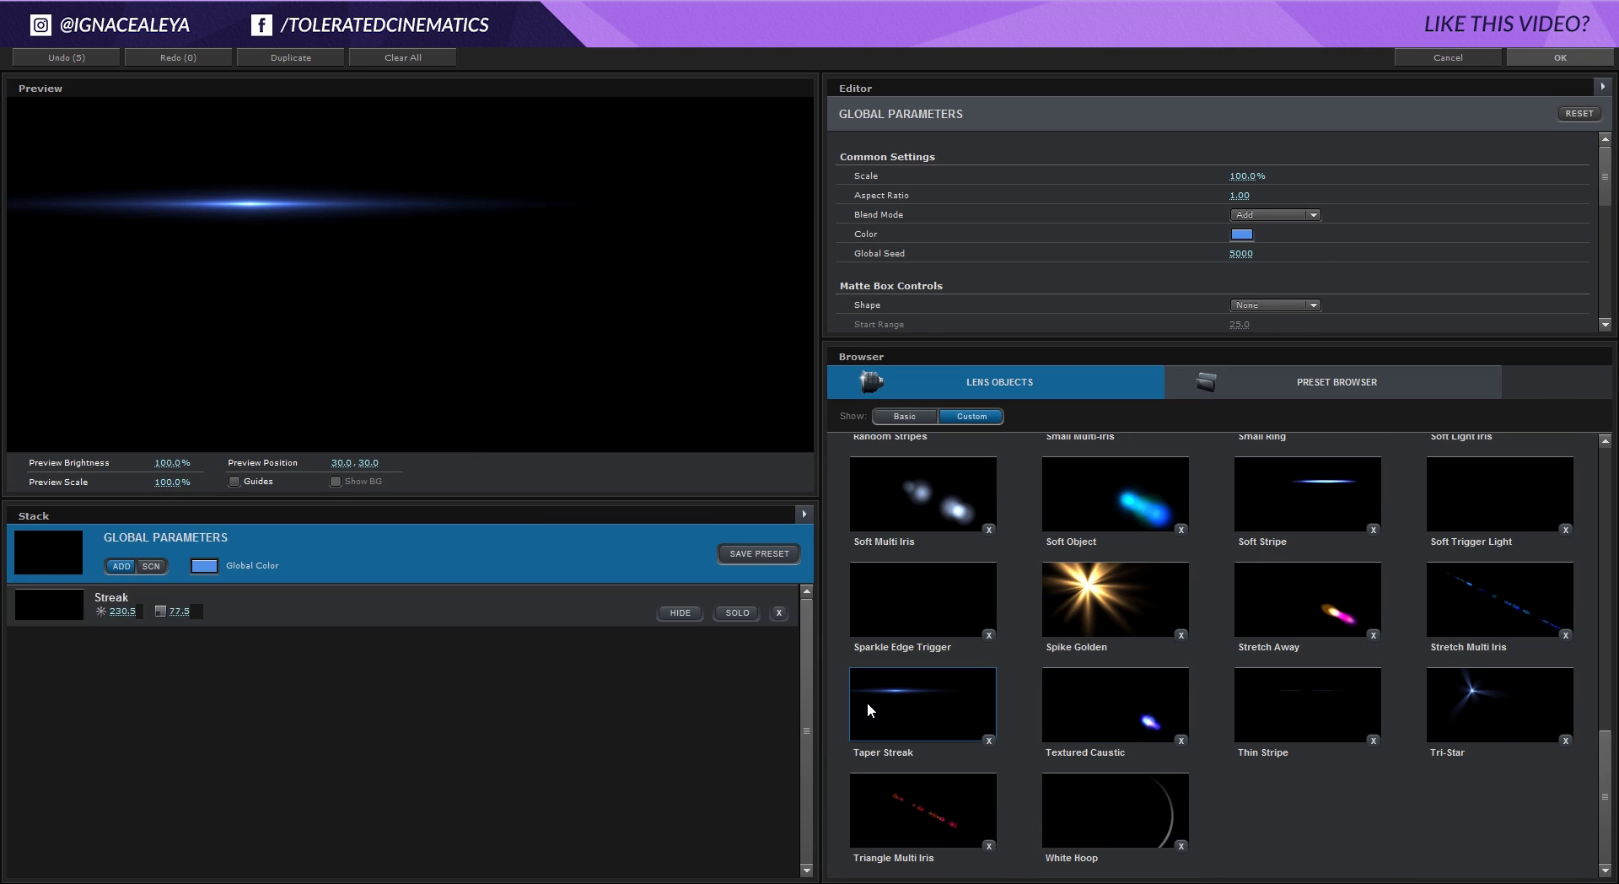
Change the global colour from blue to a deep orange-red.
{"action": "left_click", "coordinate": [202, 574]}
{"action": "left_click_drag", "start_coordinate": [279, 624], "coordinate": [281, 676]}
{"action": "left_click", "coordinate": [243, 490]}
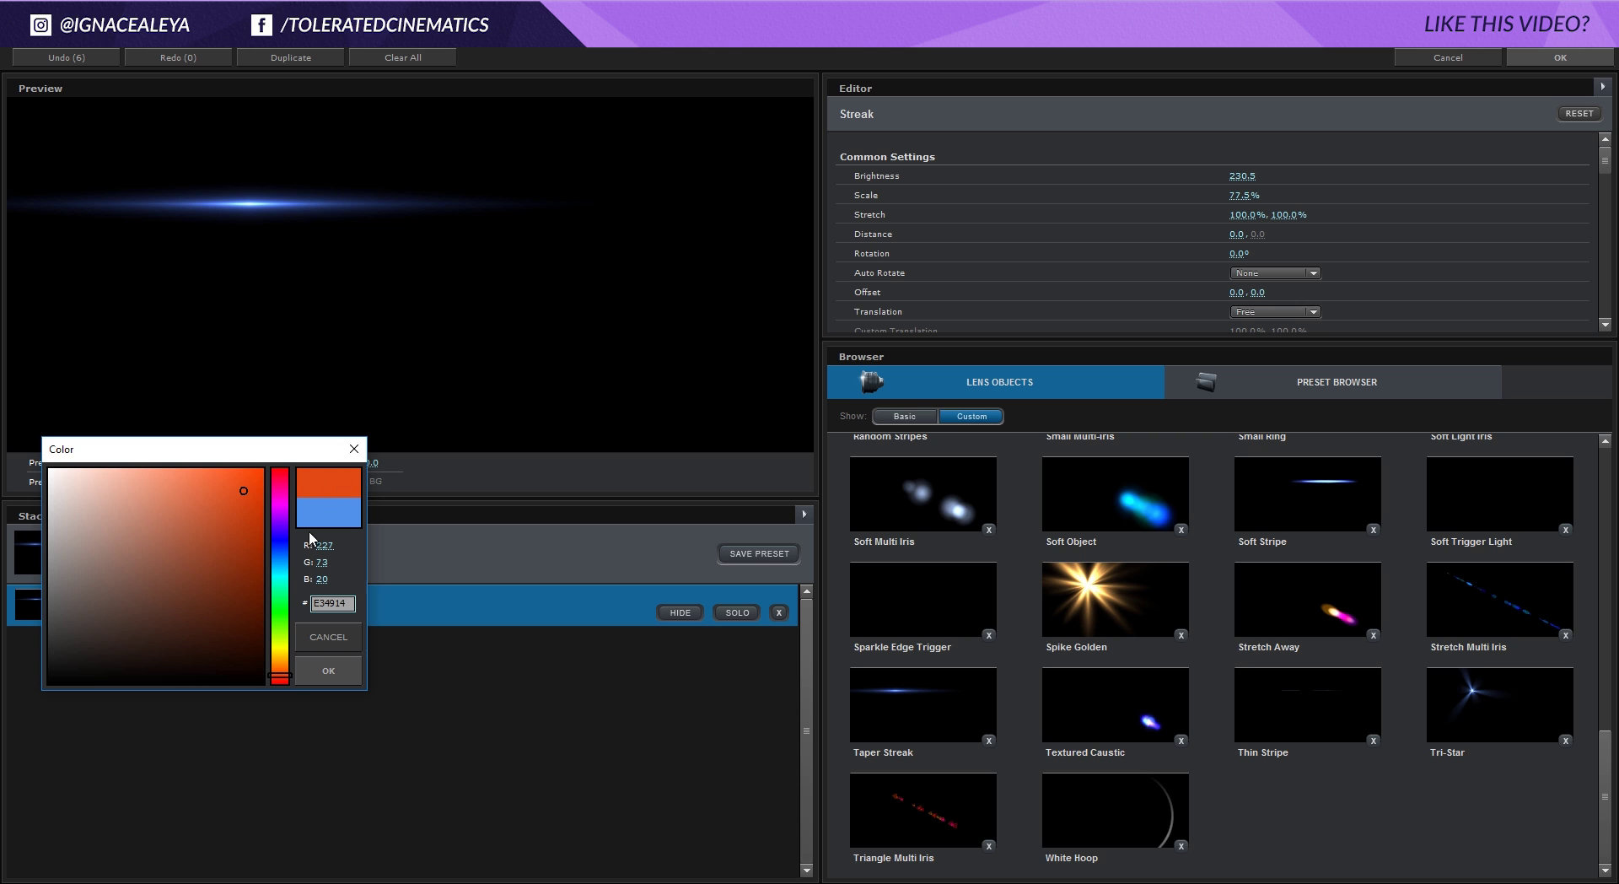
{"action": "left_click", "coordinate": [333, 673]}
Set the Streak's colour source to Global, lighten the orange, and apply the flare.
{"action": "scroll", "coordinate": [1055, 269], "scroll_direction": "down", "scroll_amount": 1}
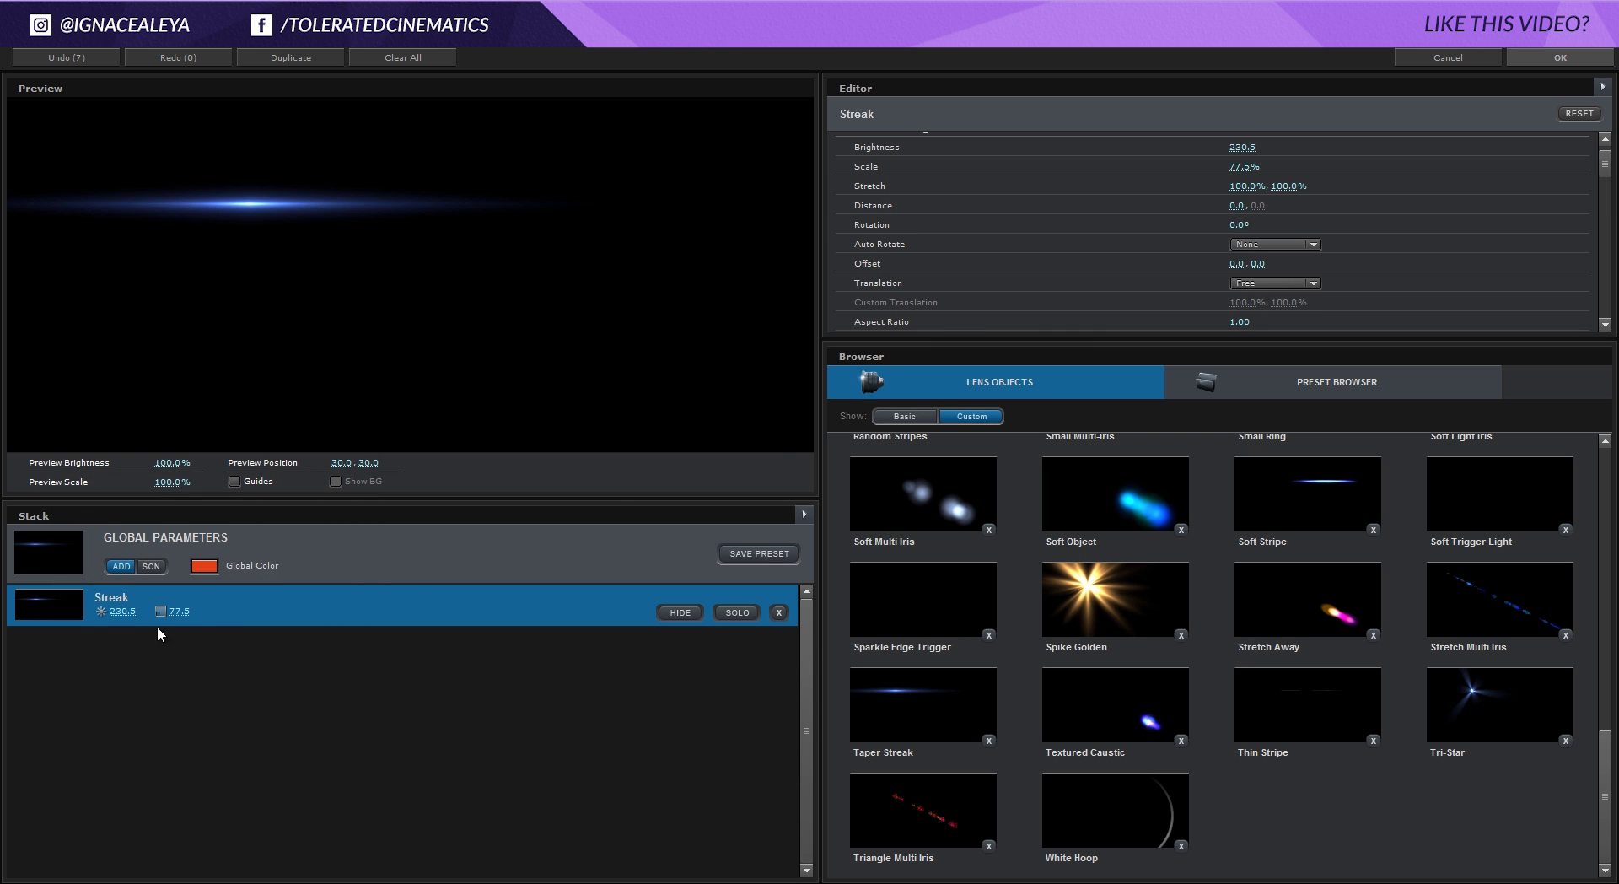
{"action": "scroll", "coordinate": [1018, 264], "scroll_direction": "down", "scroll_amount": 4}
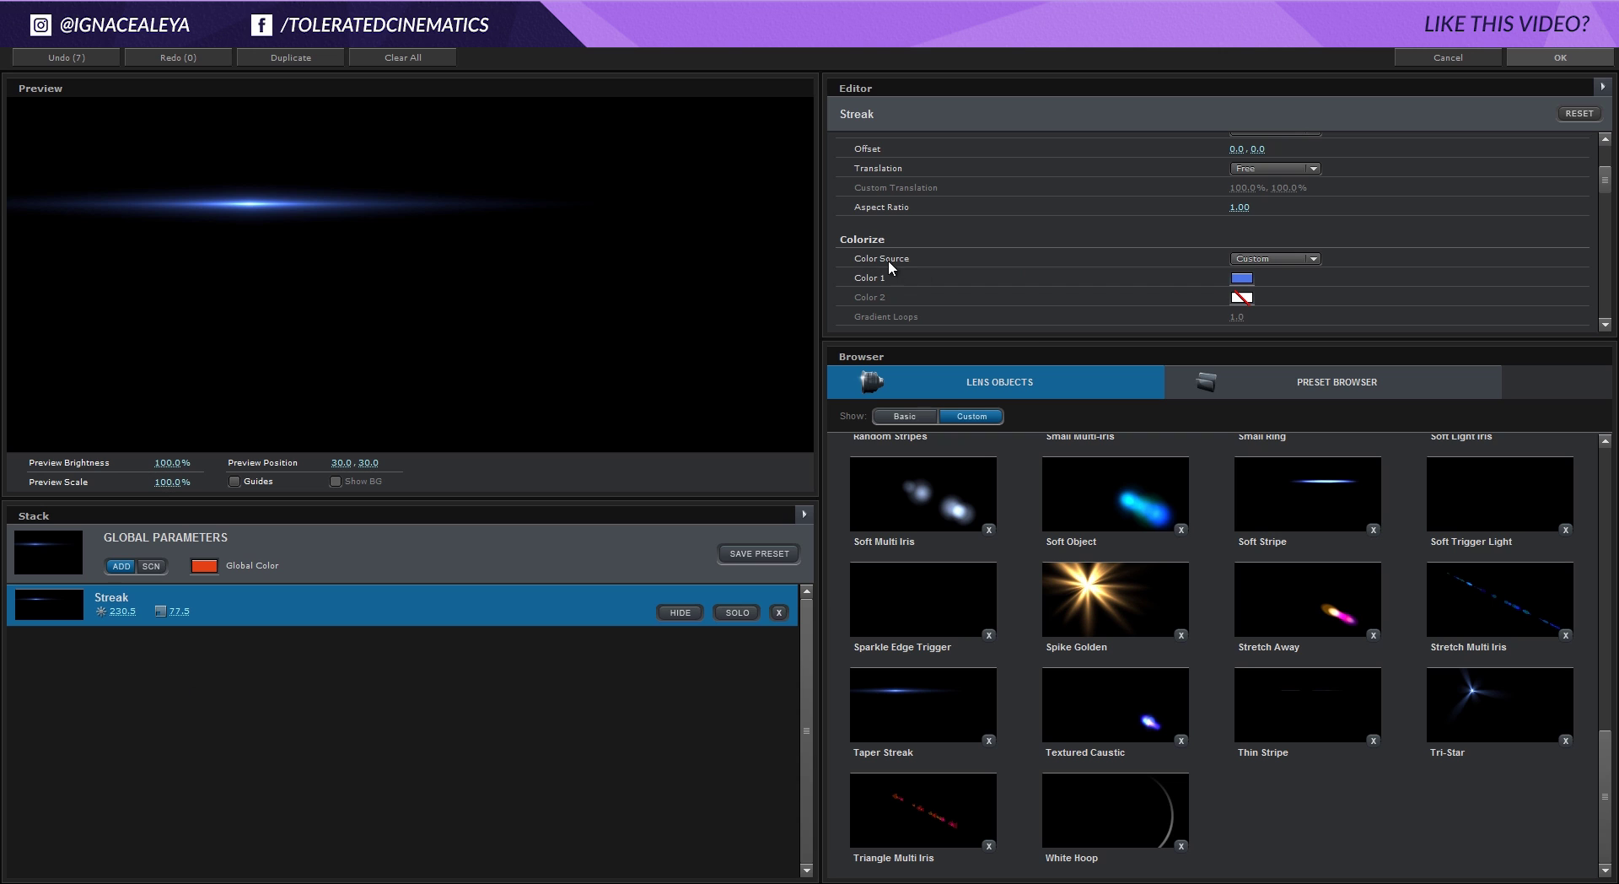
{"action": "left_click", "coordinate": [1272, 259]}
{"action": "left_click", "coordinate": [1258, 285]}
{"action": "left_click", "coordinate": [204, 565]}
{"action": "left_click", "coordinate": [217, 490]}
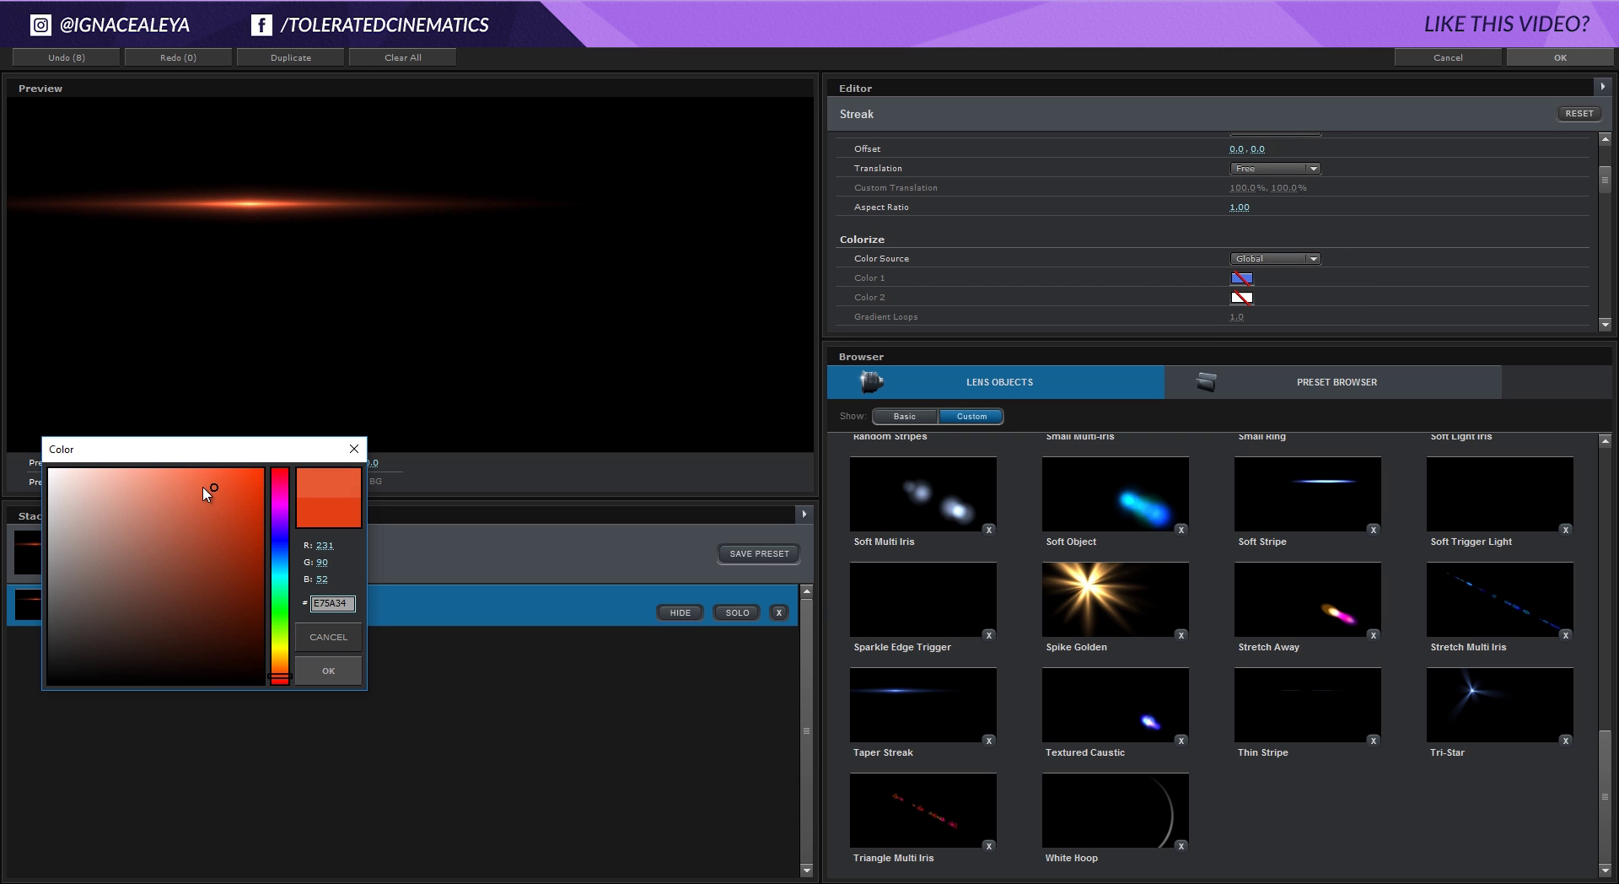
{"action": "left_click", "coordinate": [331, 669]}
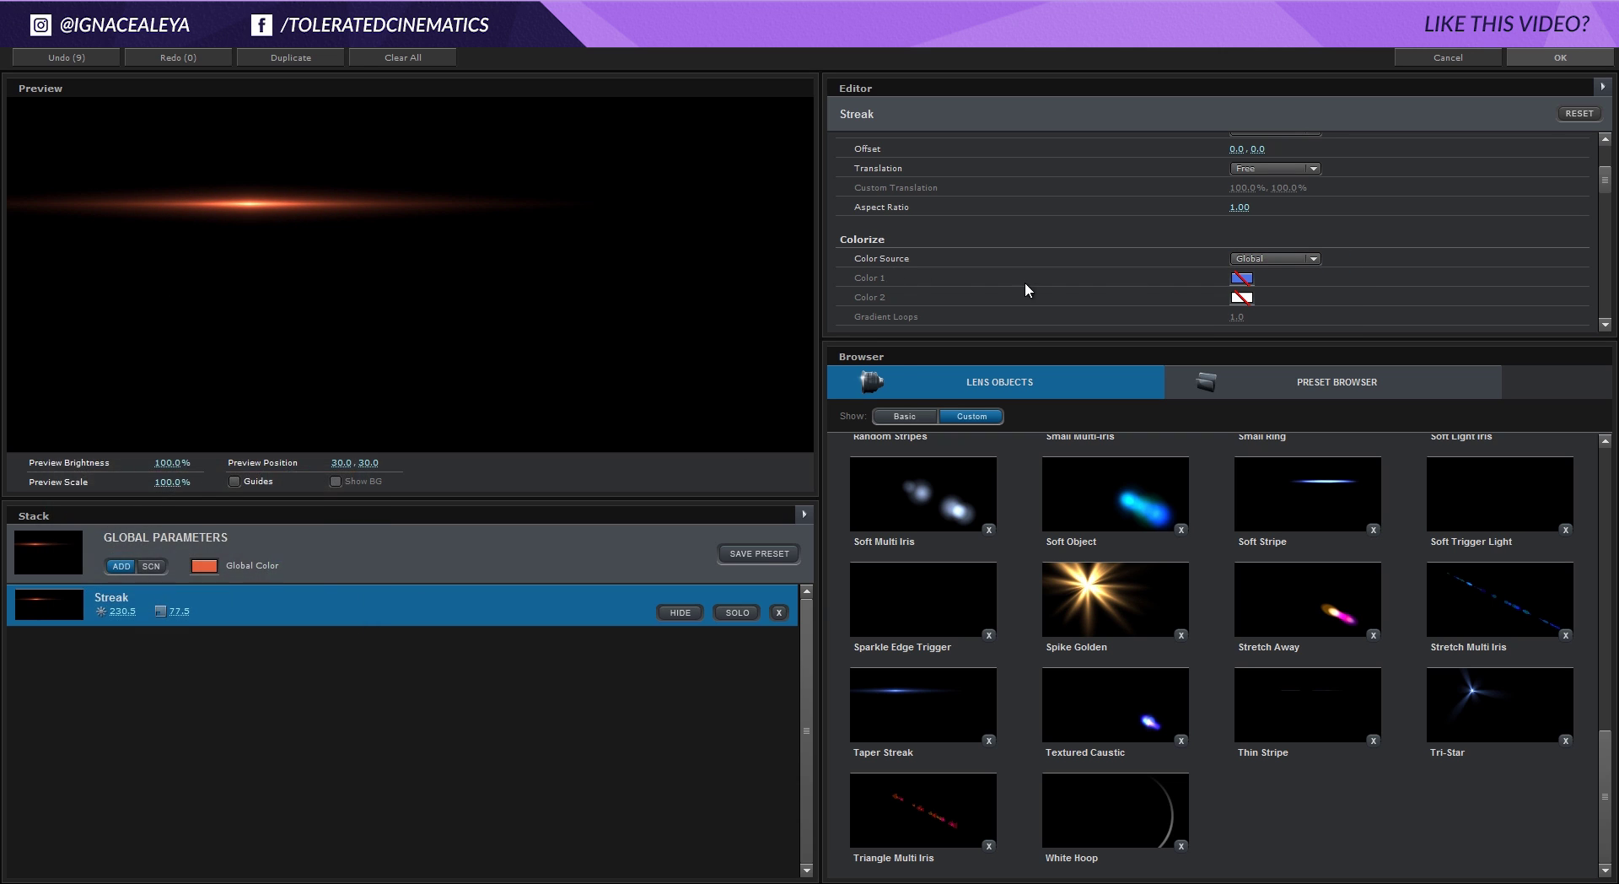
{"action": "left_click", "coordinate": [1547, 54]}
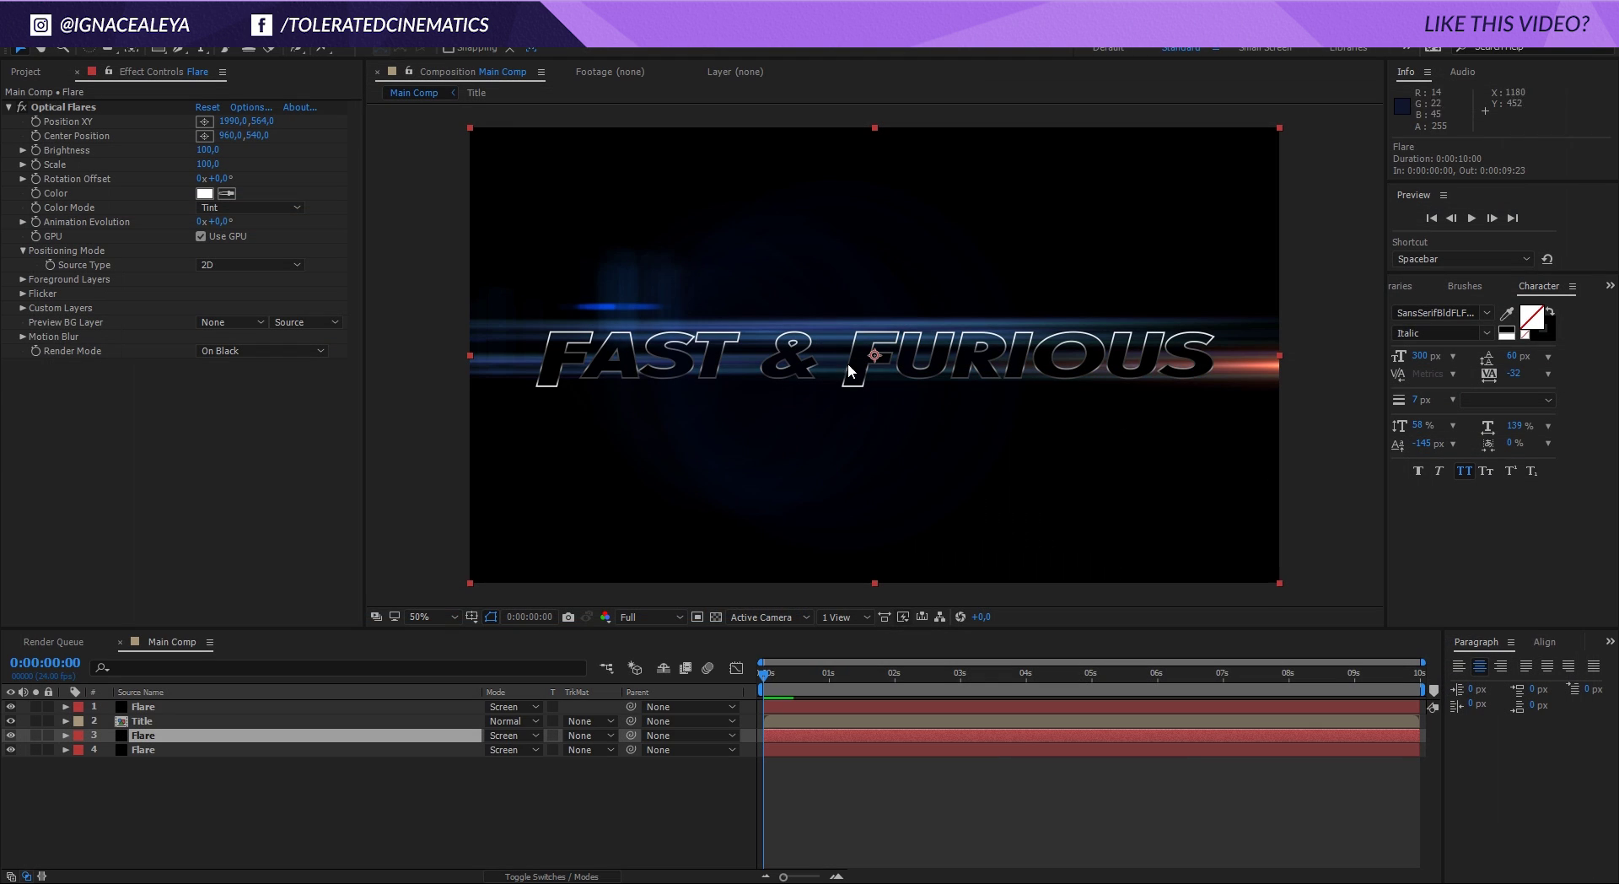
Duplicate Flare layer 3, move it above Title, and drag its flare to the left edge.
{"action": "left_click", "coordinate": [95, 109]}
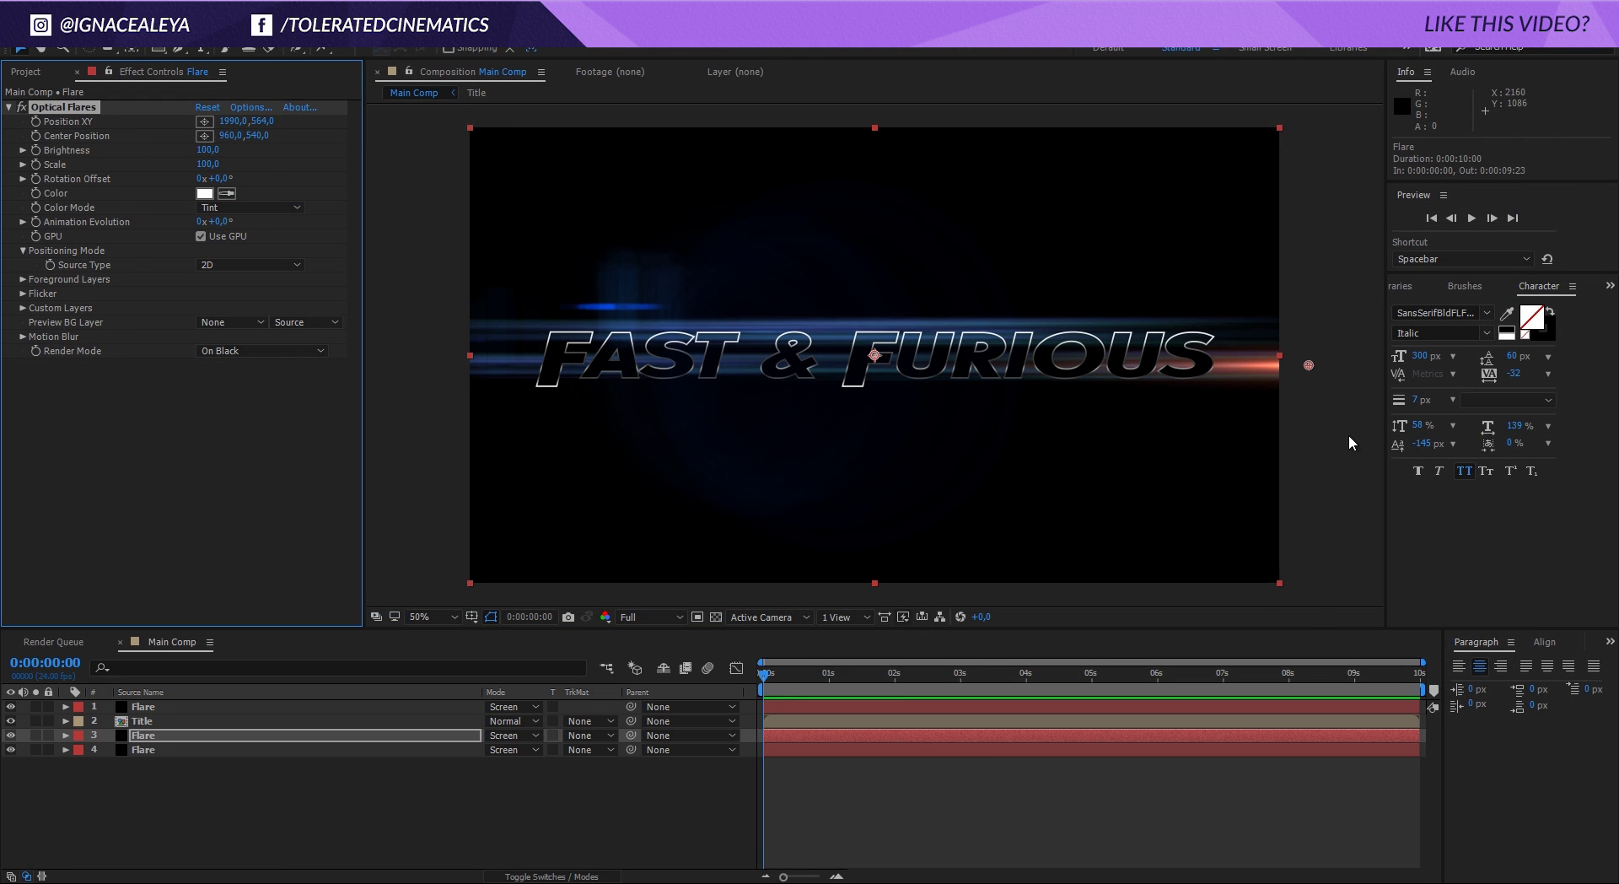
{"action": "left_click", "coordinate": [222, 735]}
{"action": "key", "text": "ctrl+d"}
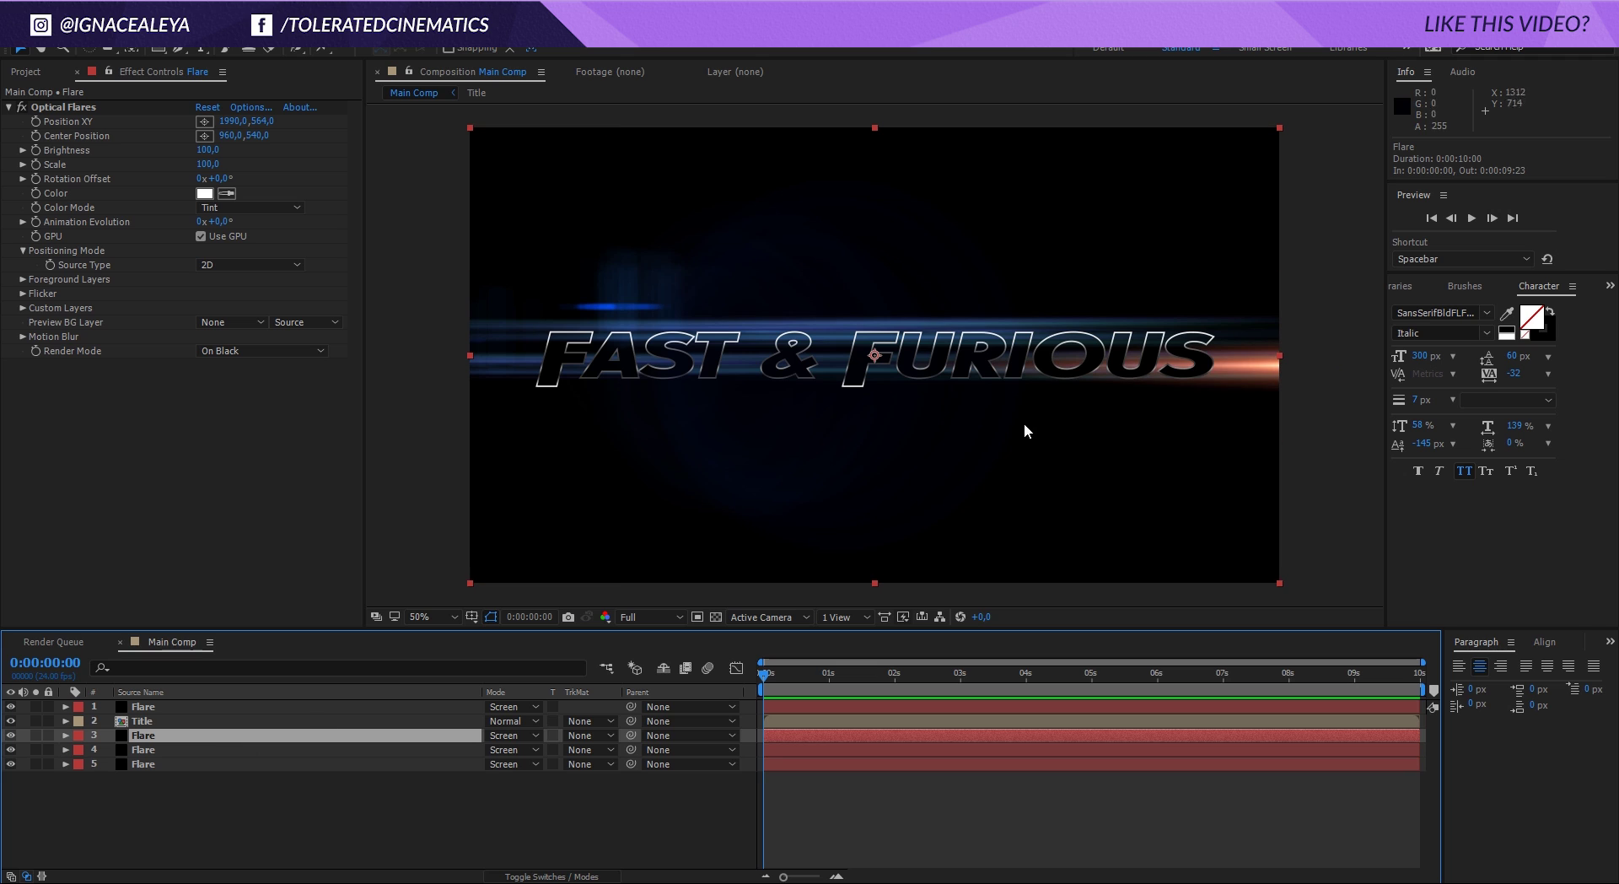
{"action": "left_click", "coordinate": [101, 107]}
{"action": "left_click_drag", "start_coordinate": [152, 735], "coordinate": [131, 713]}
{"action": "left_click", "coordinate": [89, 107]}
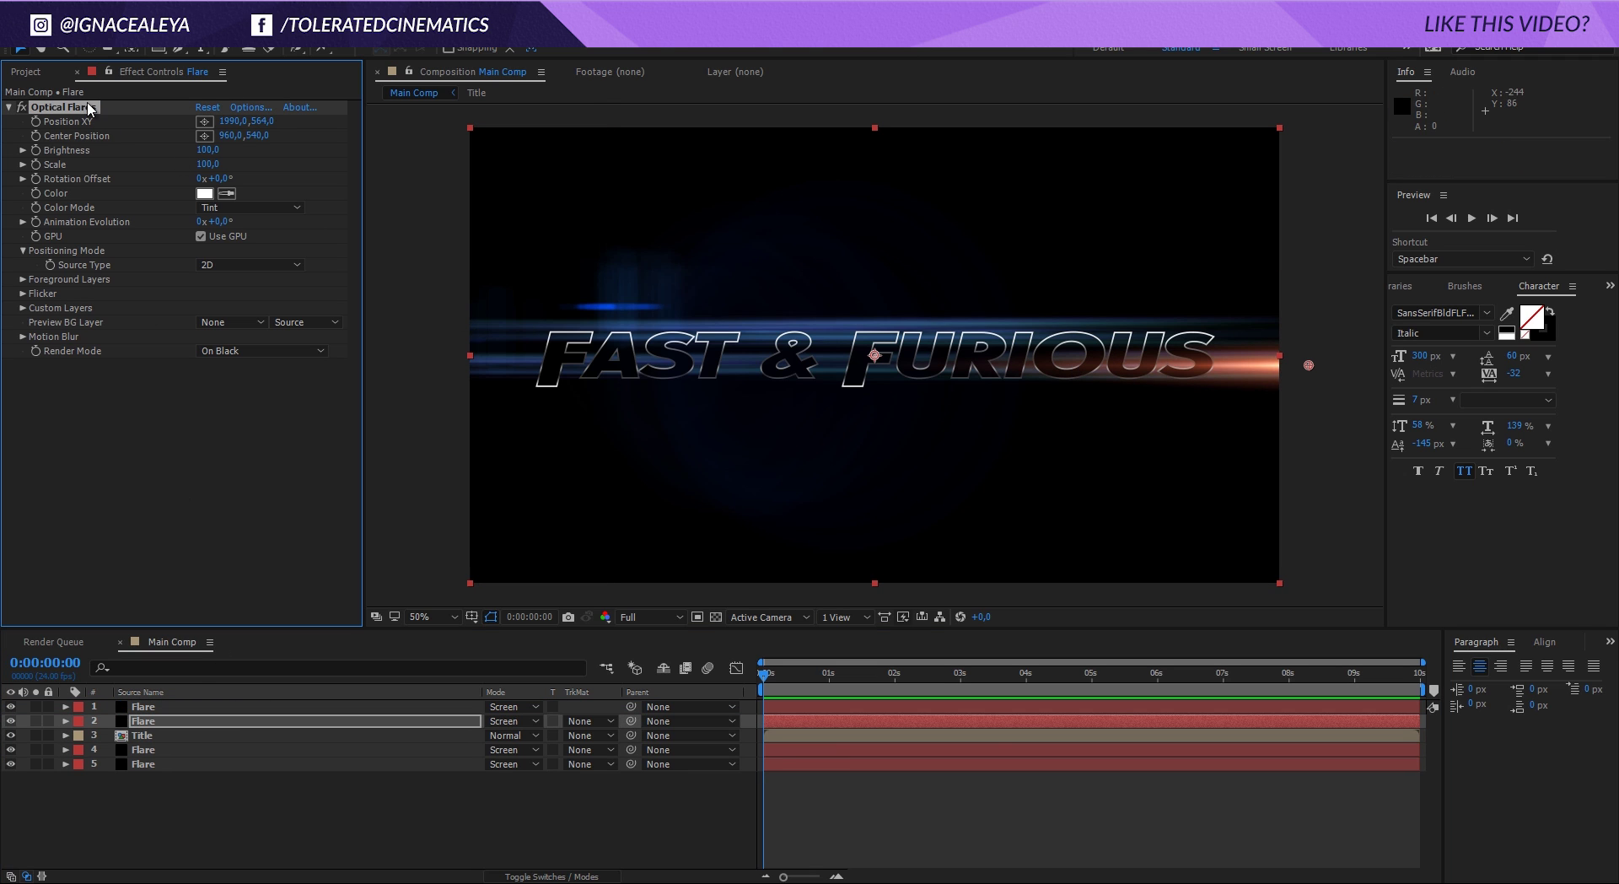
{"action": "mouse_move", "coordinate": [1302, 366]}
{"action": "left_mouse_down"}
{"action": "mouse_move", "coordinate": [454, 346]}
{"action": "mouse_move", "coordinate": [432, 322]}
{"action": "mouse_move", "coordinate": [377, 346]}
{"action": "left_mouse_up"}
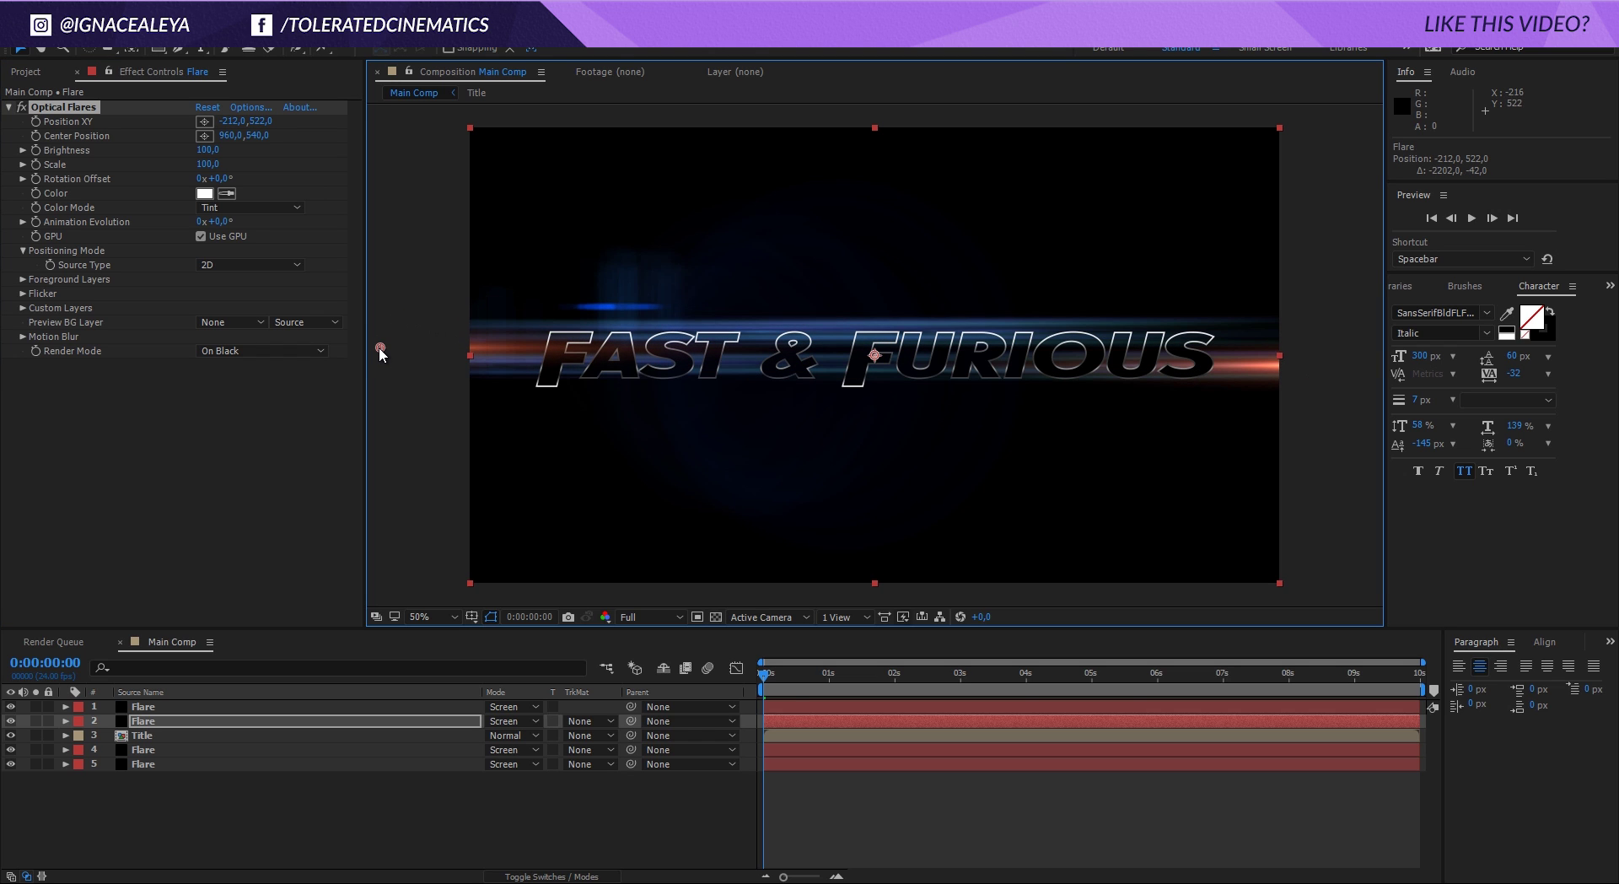
Duplicate that layer to the top of the stack and move its flare over FURIOUS at 1238, 594.
{"action": "left_click", "coordinate": [209, 716]}
{"action": "key", "text": "ctrl+d"}
{"action": "left_click_drag", "start_coordinate": [209, 719], "coordinate": [209, 702]}
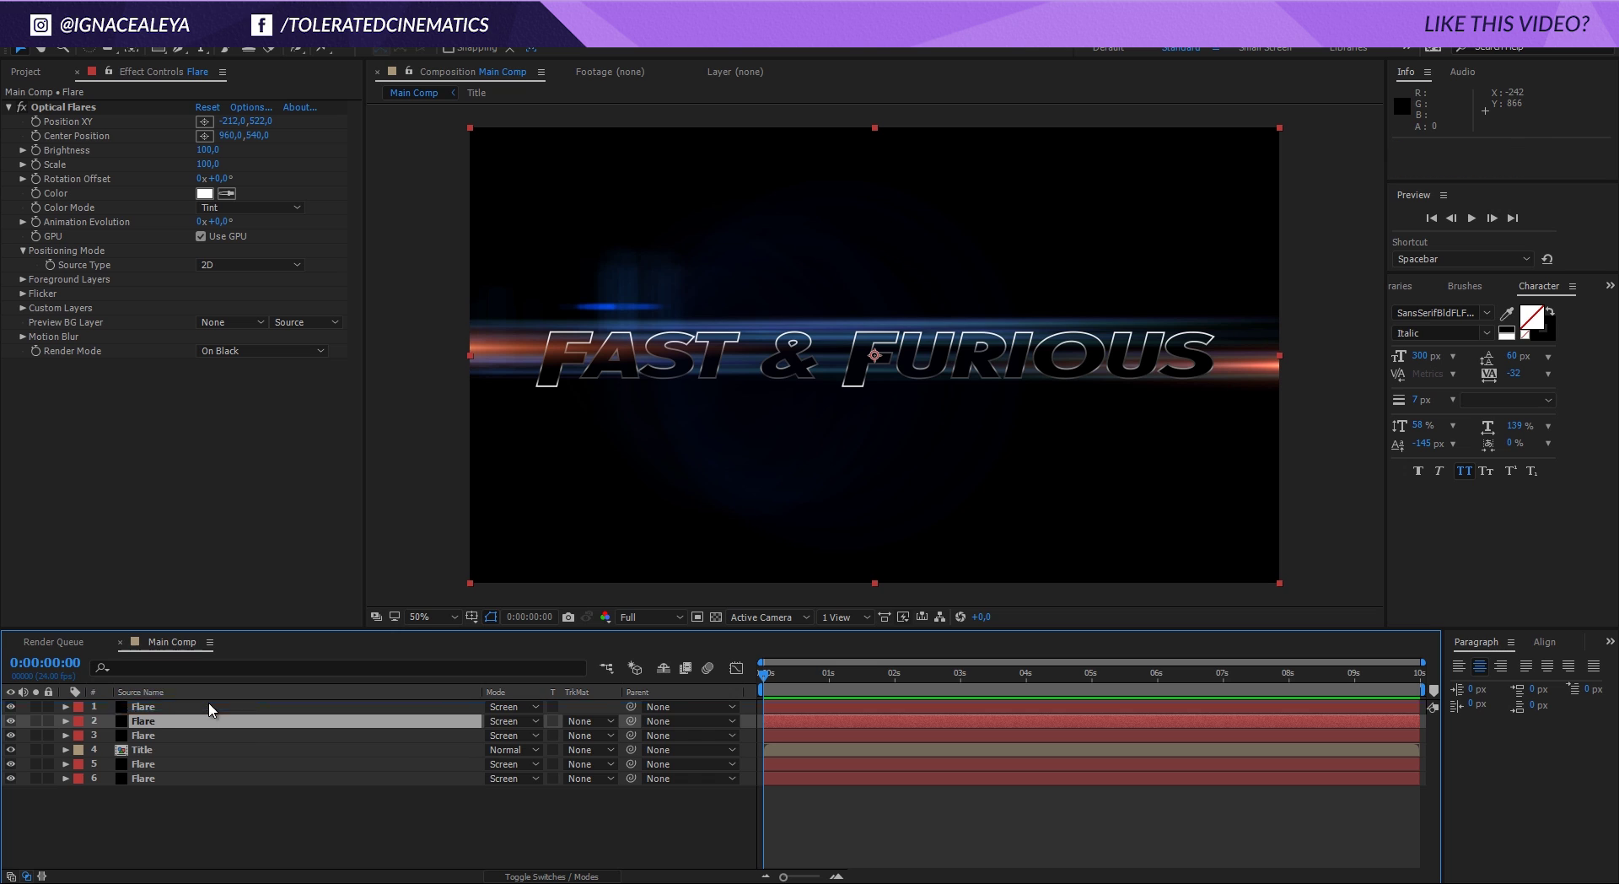
{"action": "left_click", "coordinate": [167, 107]}
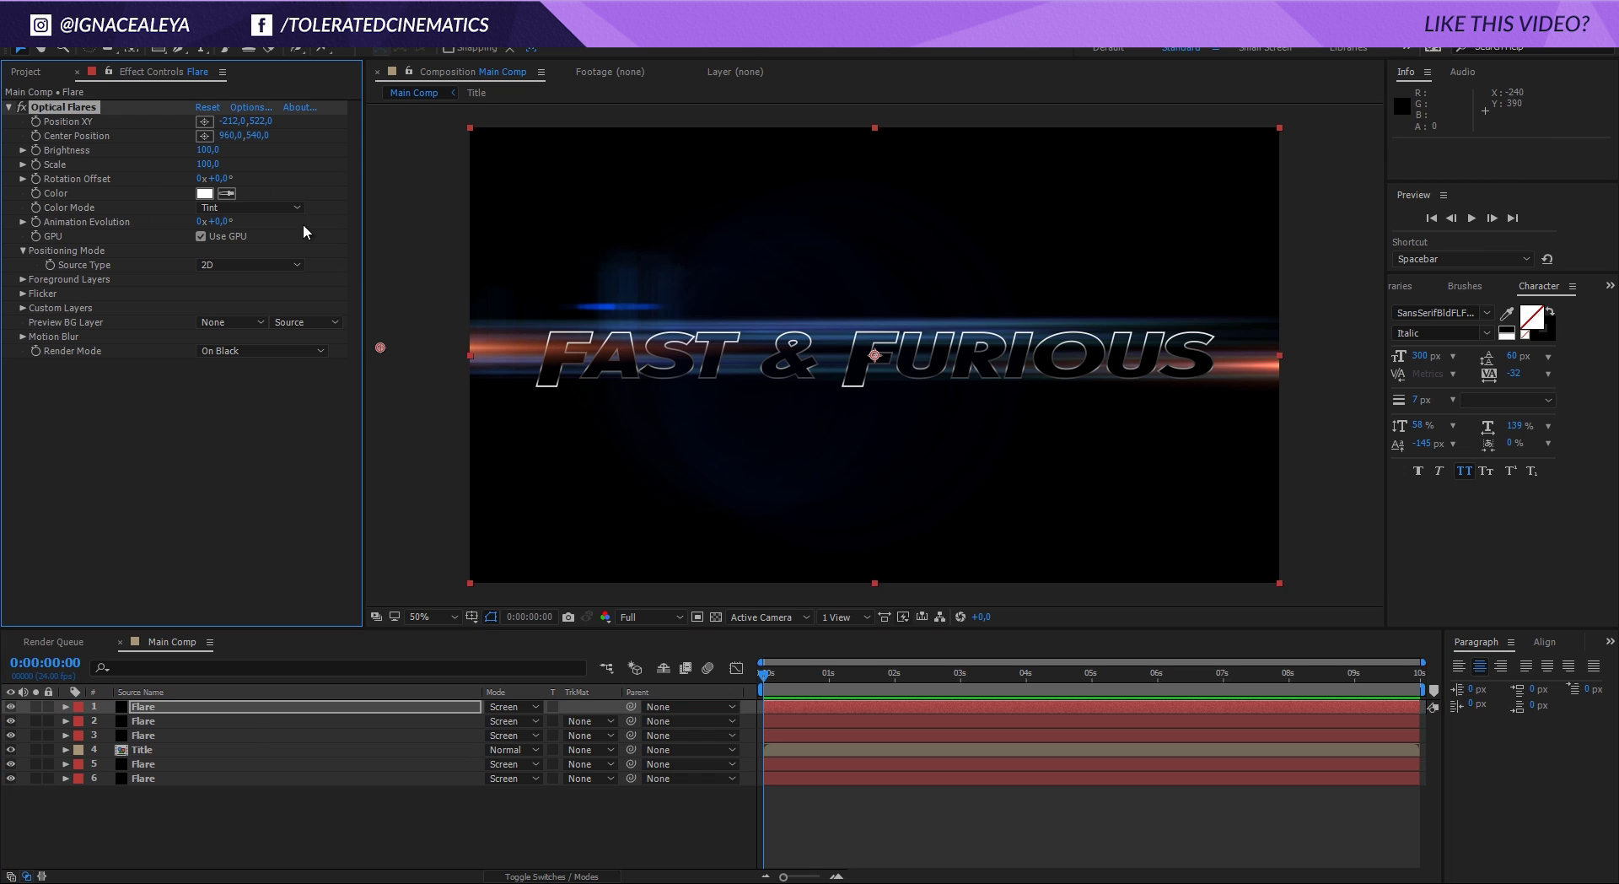
{"action": "mouse_move", "coordinate": [380, 347]}
{"action": "left_mouse_down"}
{"action": "mouse_move", "coordinate": [1078, 381]}
{"action": "mouse_move", "coordinate": [994, 381]}
{"action": "left_mouse_up"}
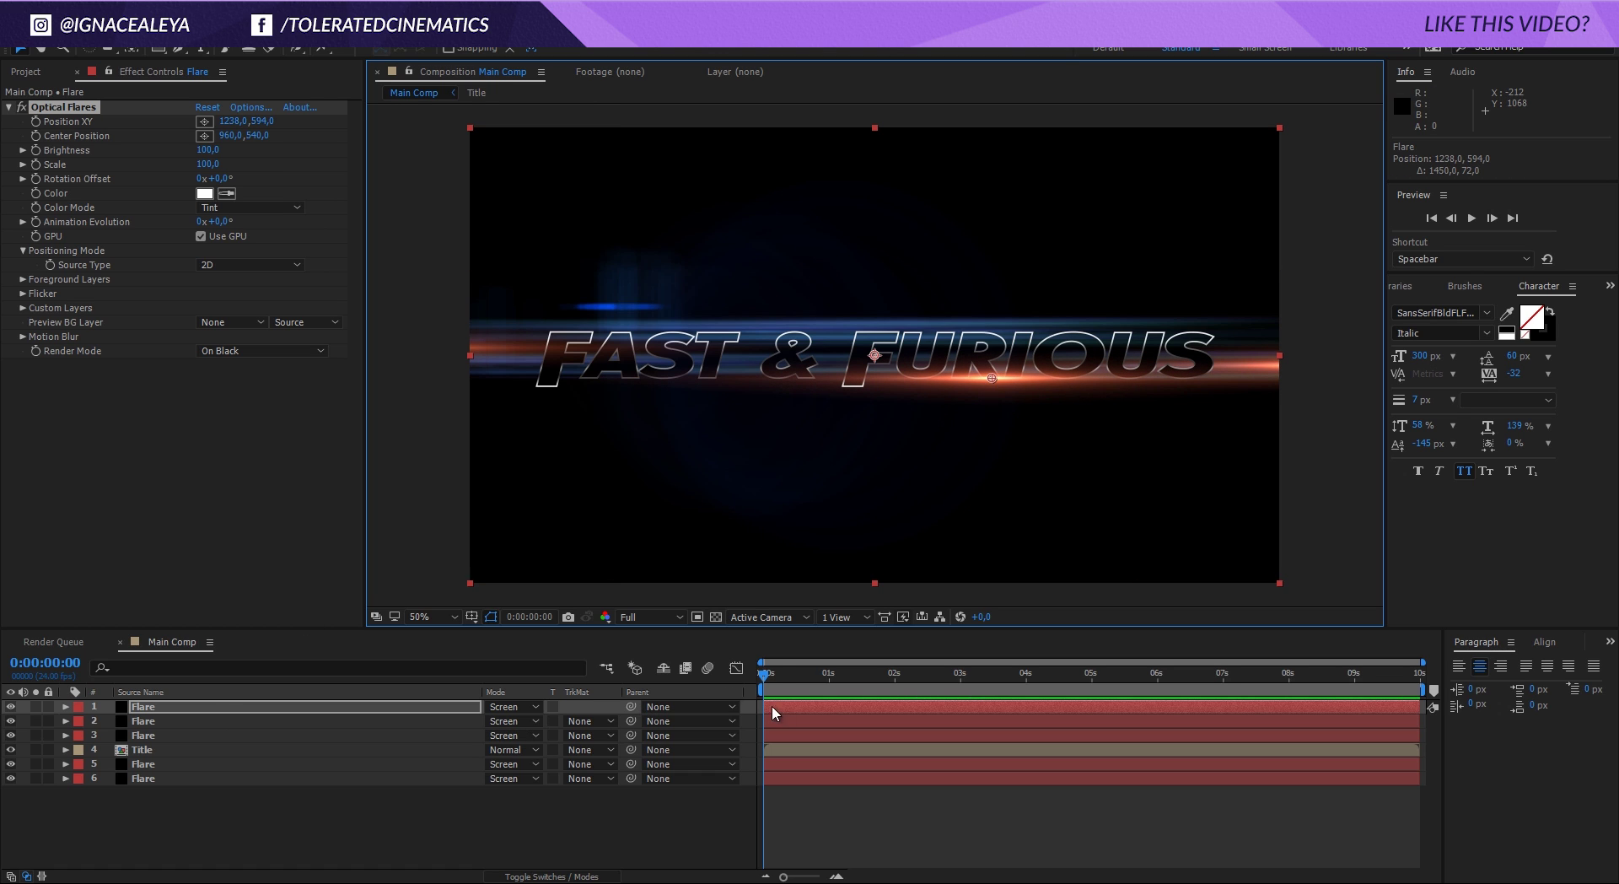
Enable Position XY keyframing on the top flare and set Flicker Speed to 15.
{"action": "left_click", "coordinate": [36, 122]}
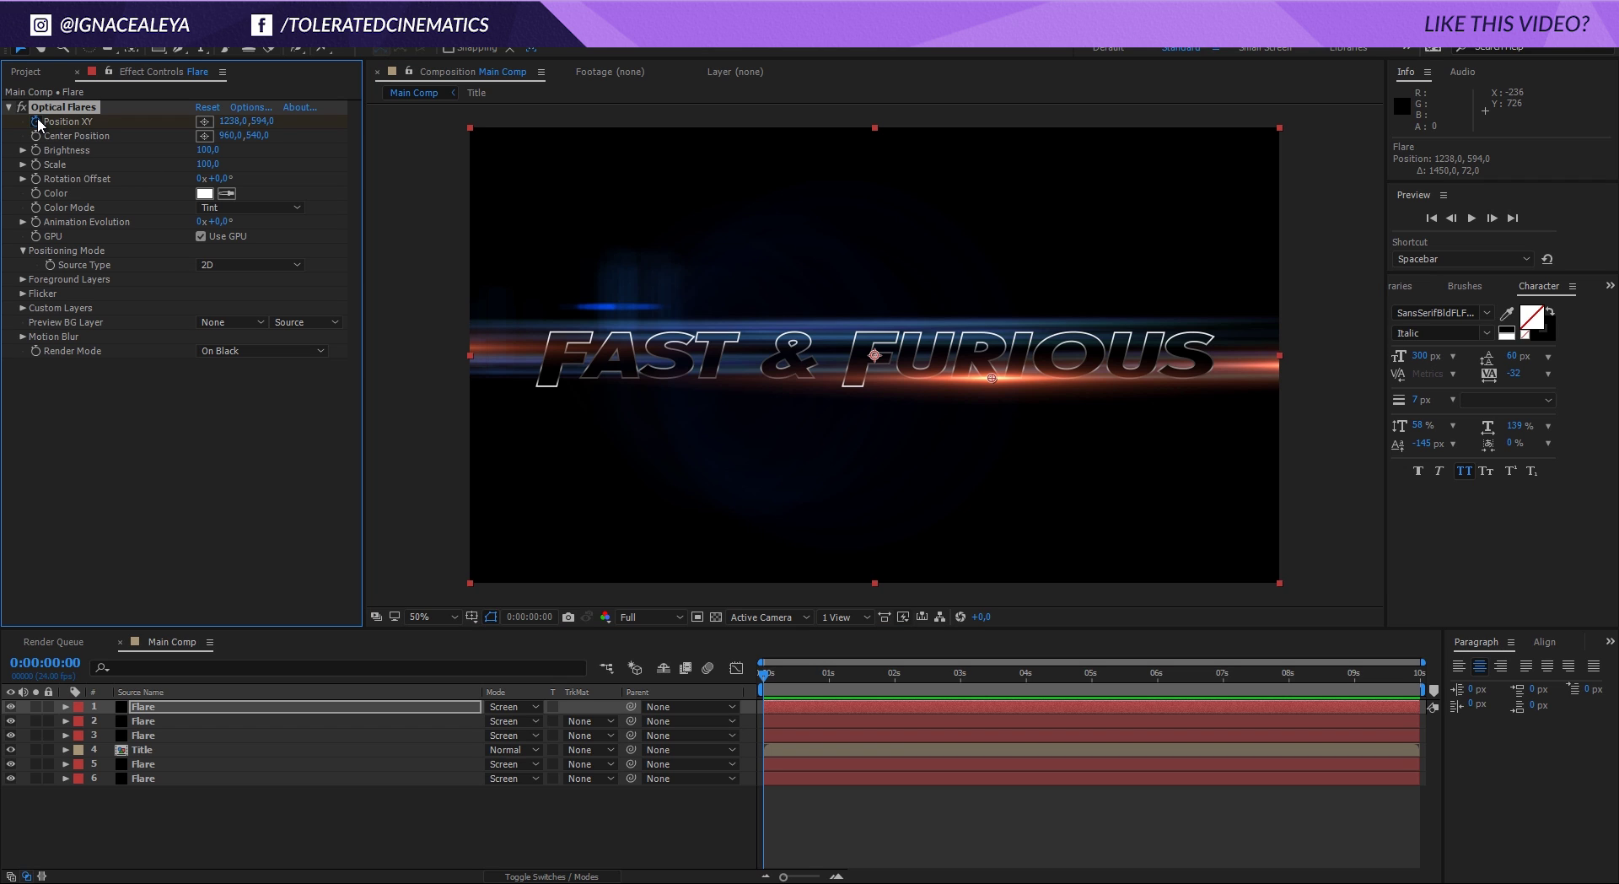
{"action": "left_click", "coordinate": [23, 293]}
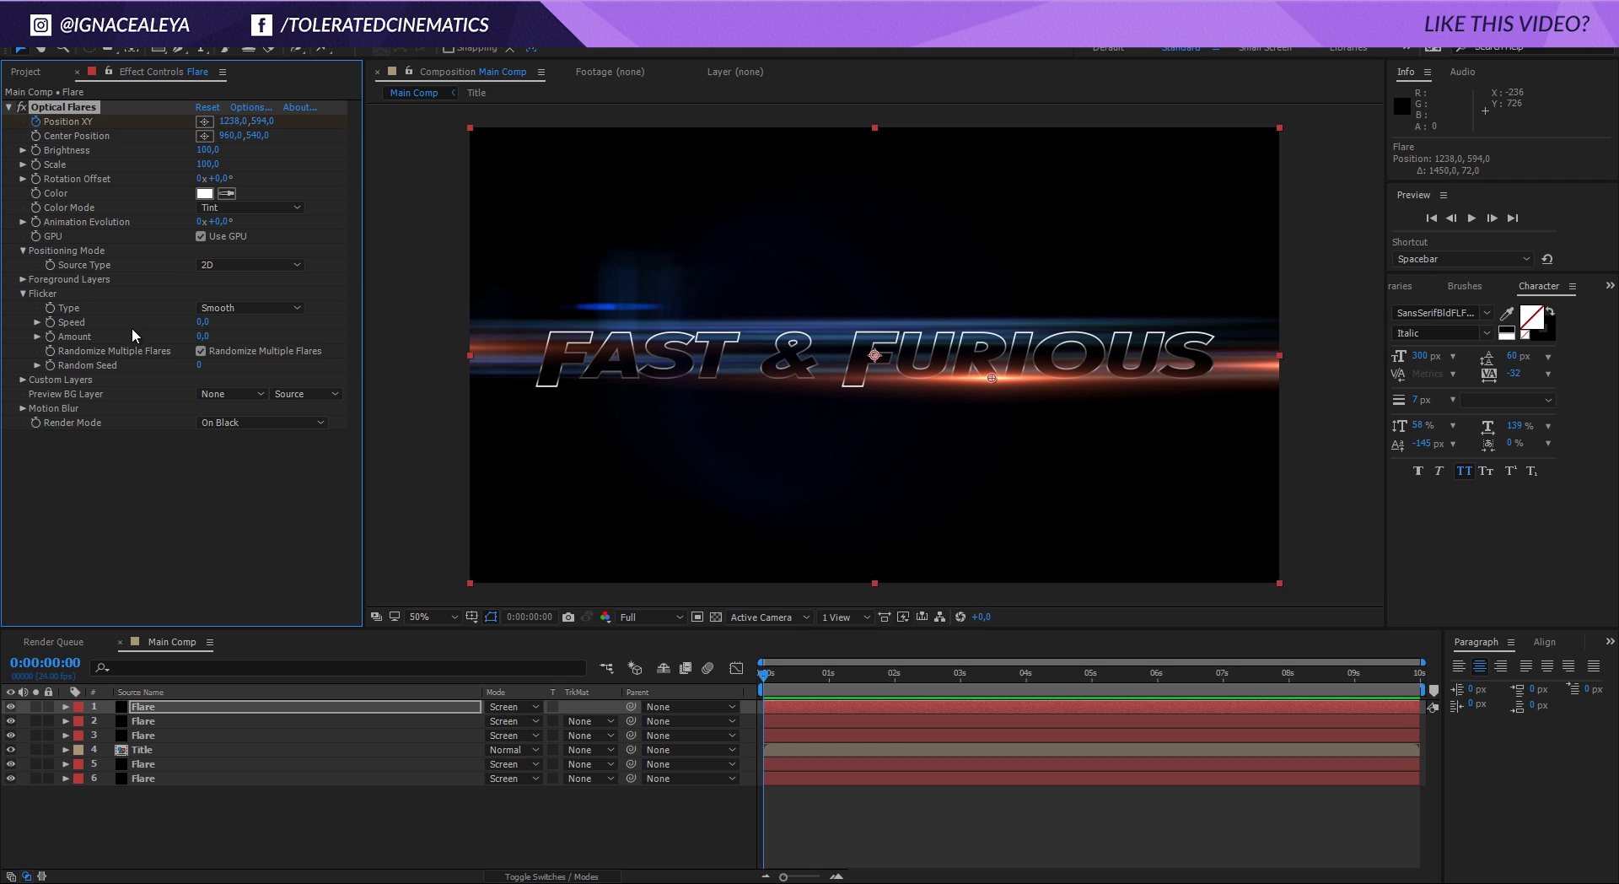
{"action": "left_click", "coordinate": [200, 323]}
{"action": "type", "text": "15"}
{"action": "key", "text": "Return"}
At 5 seconds, drag the flare right to 1364, 594 and preview the drift.
{"action": "left_click_drag", "start_coordinate": [812, 681], "coordinate": [1091, 725]}
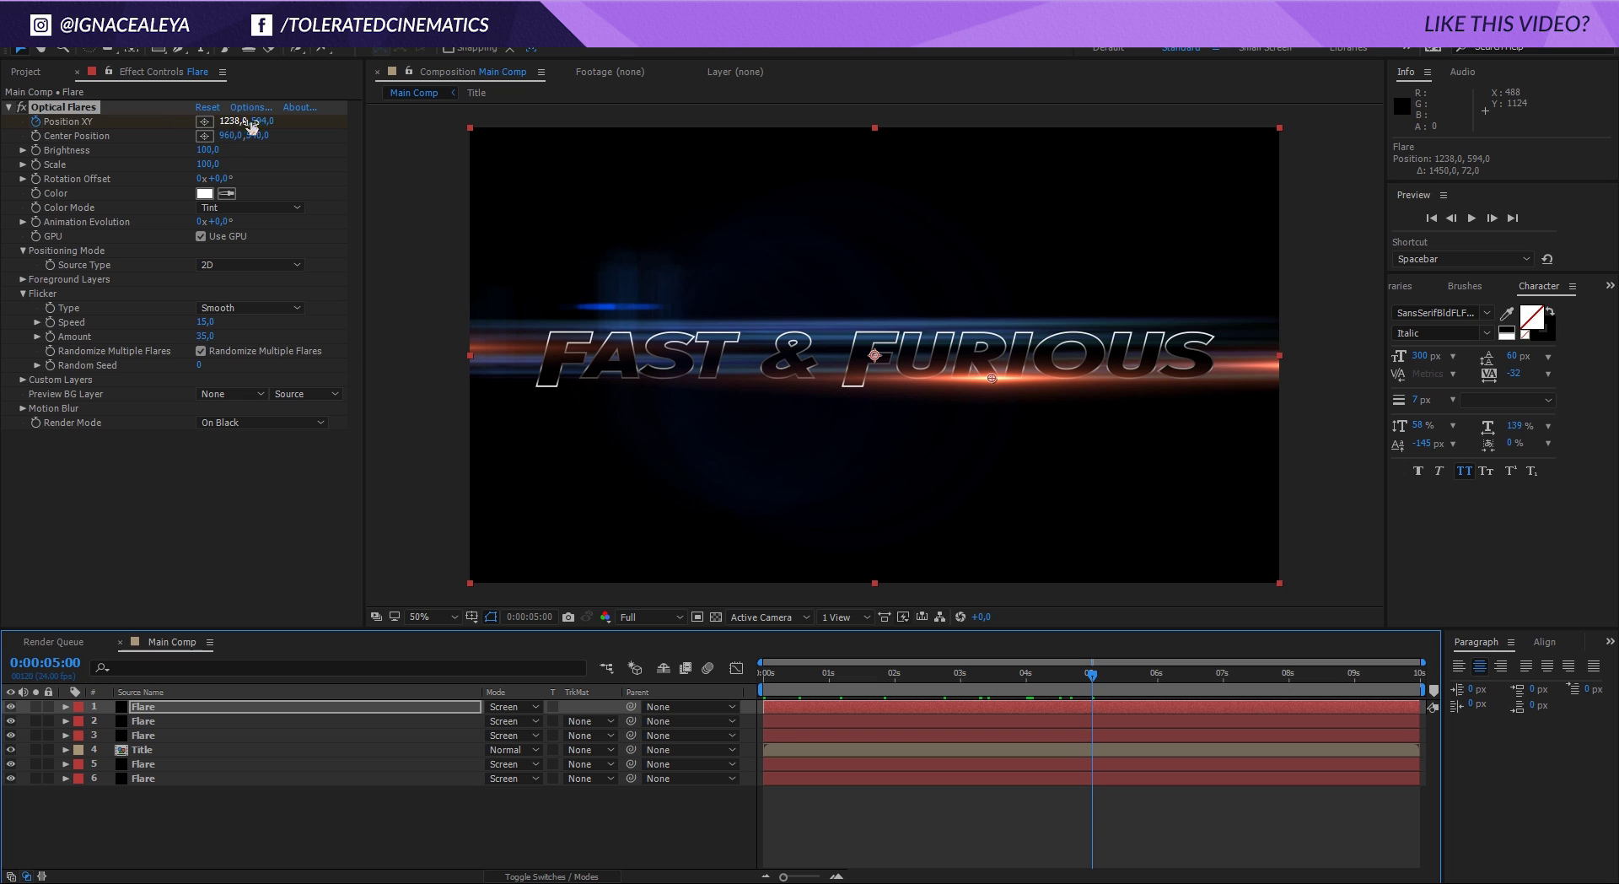
{"action": "left_click_drag", "start_coordinate": [993, 381], "coordinate": [1055, 382]}
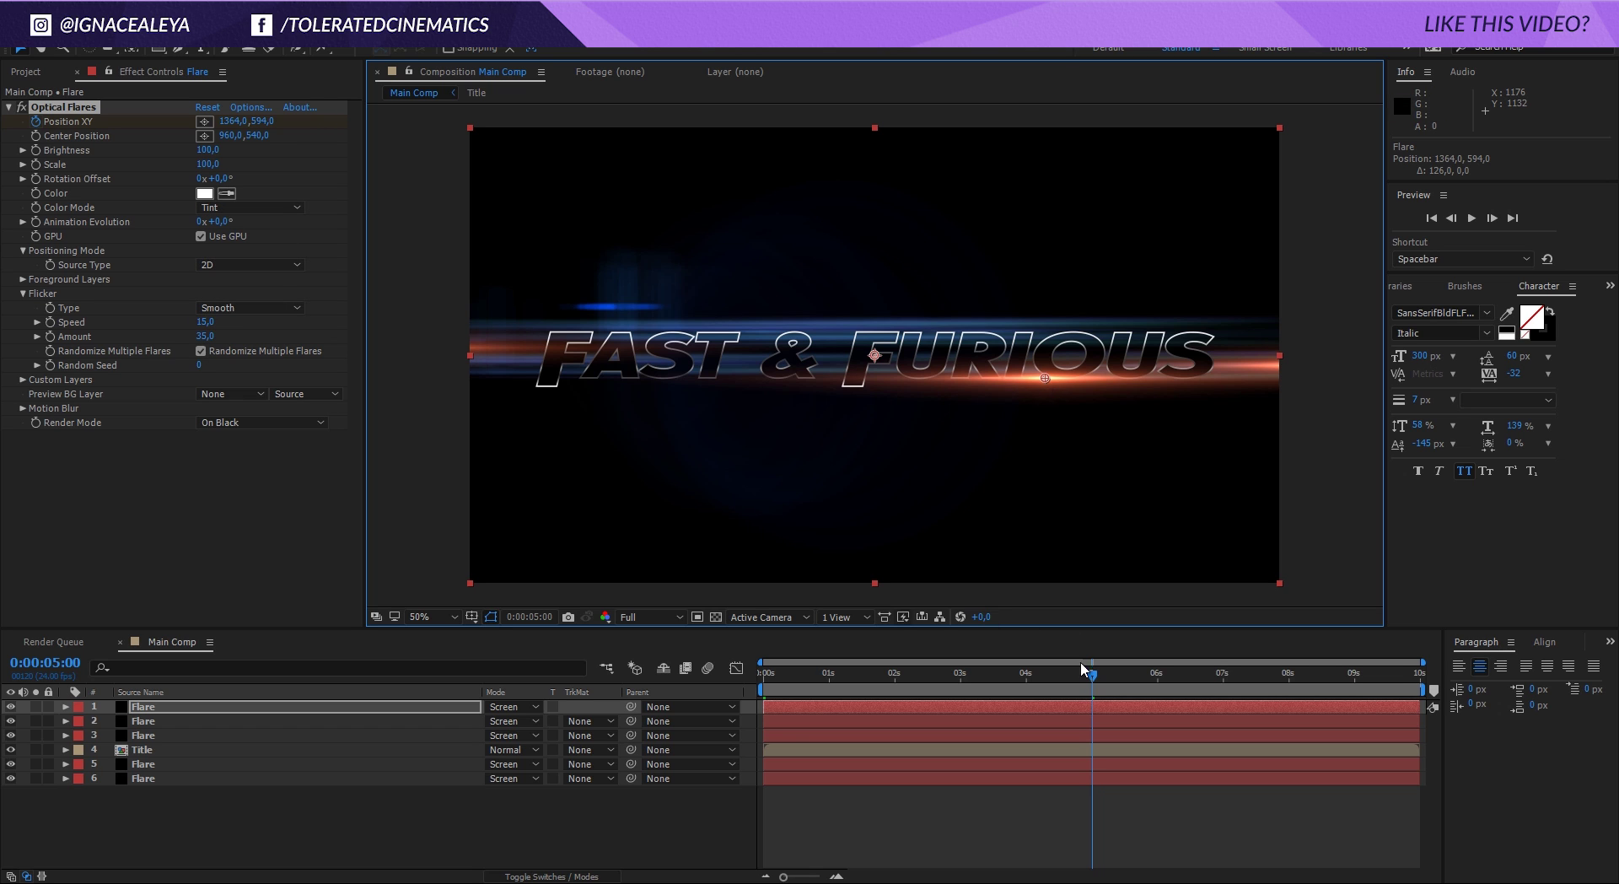
{"action": "left_click_drag", "start_coordinate": [1093, 679], "coordinate": [991, 691]}
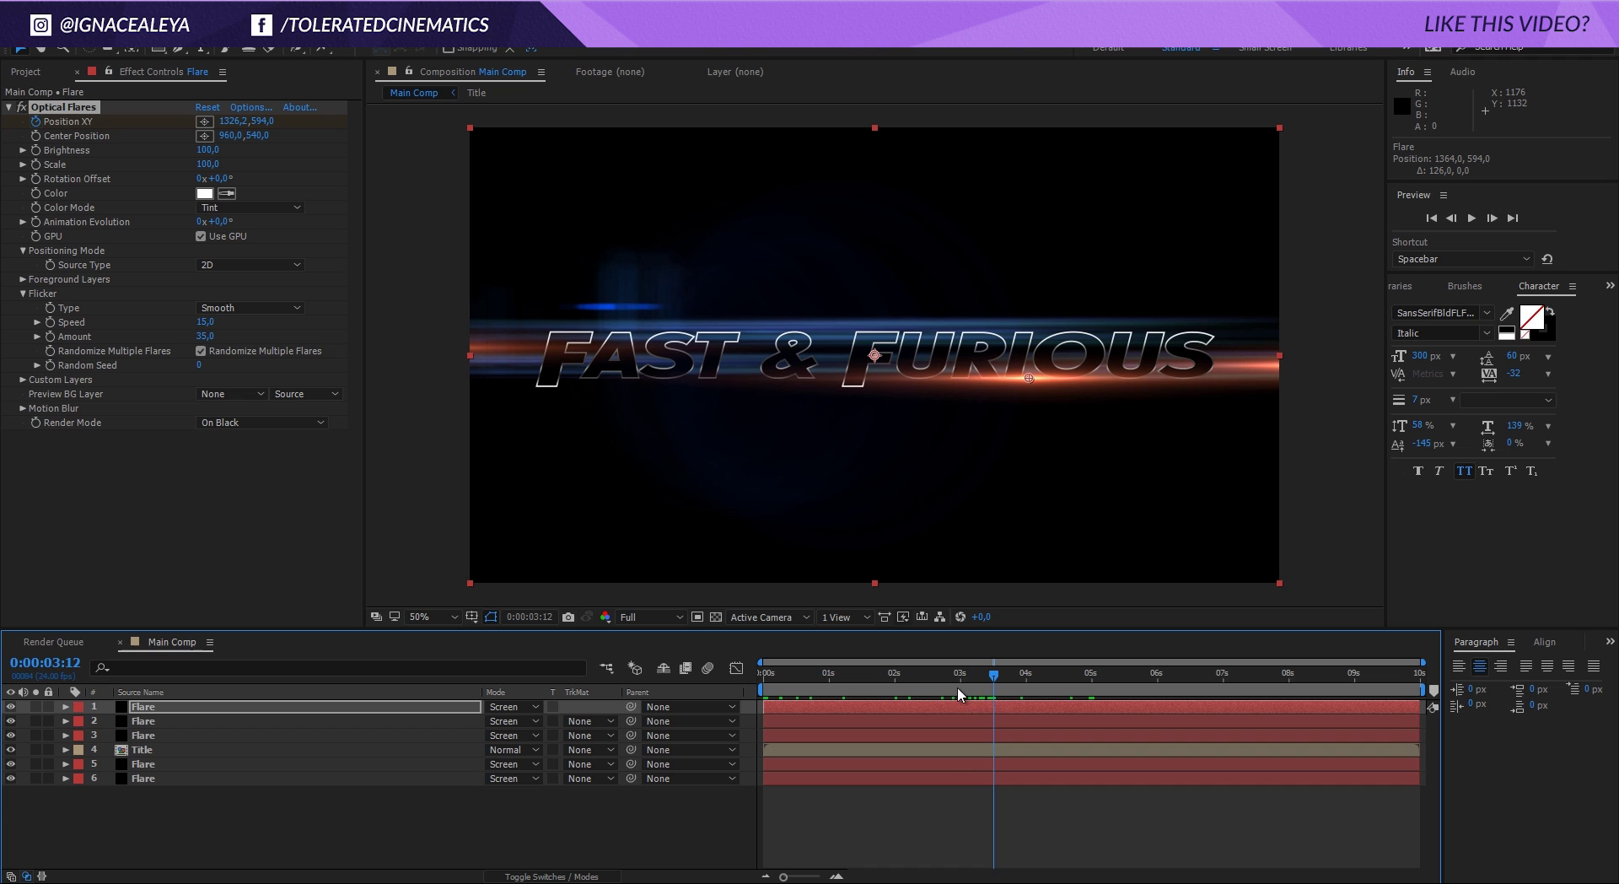
{"action": "key", "text": "Home"}
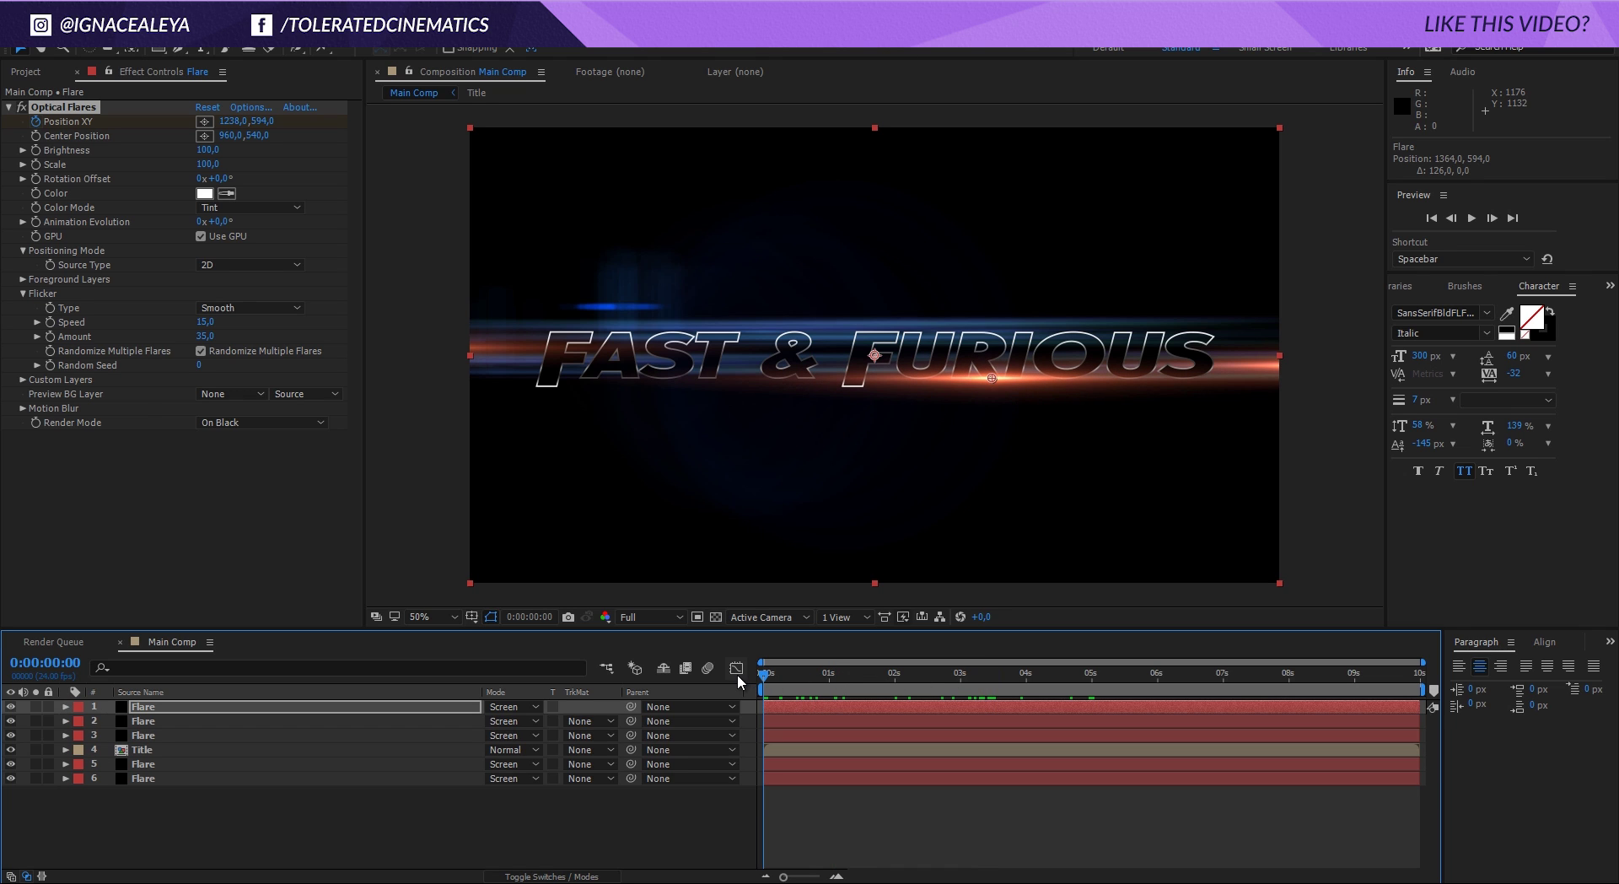
{"action": "key", "text": "u"}
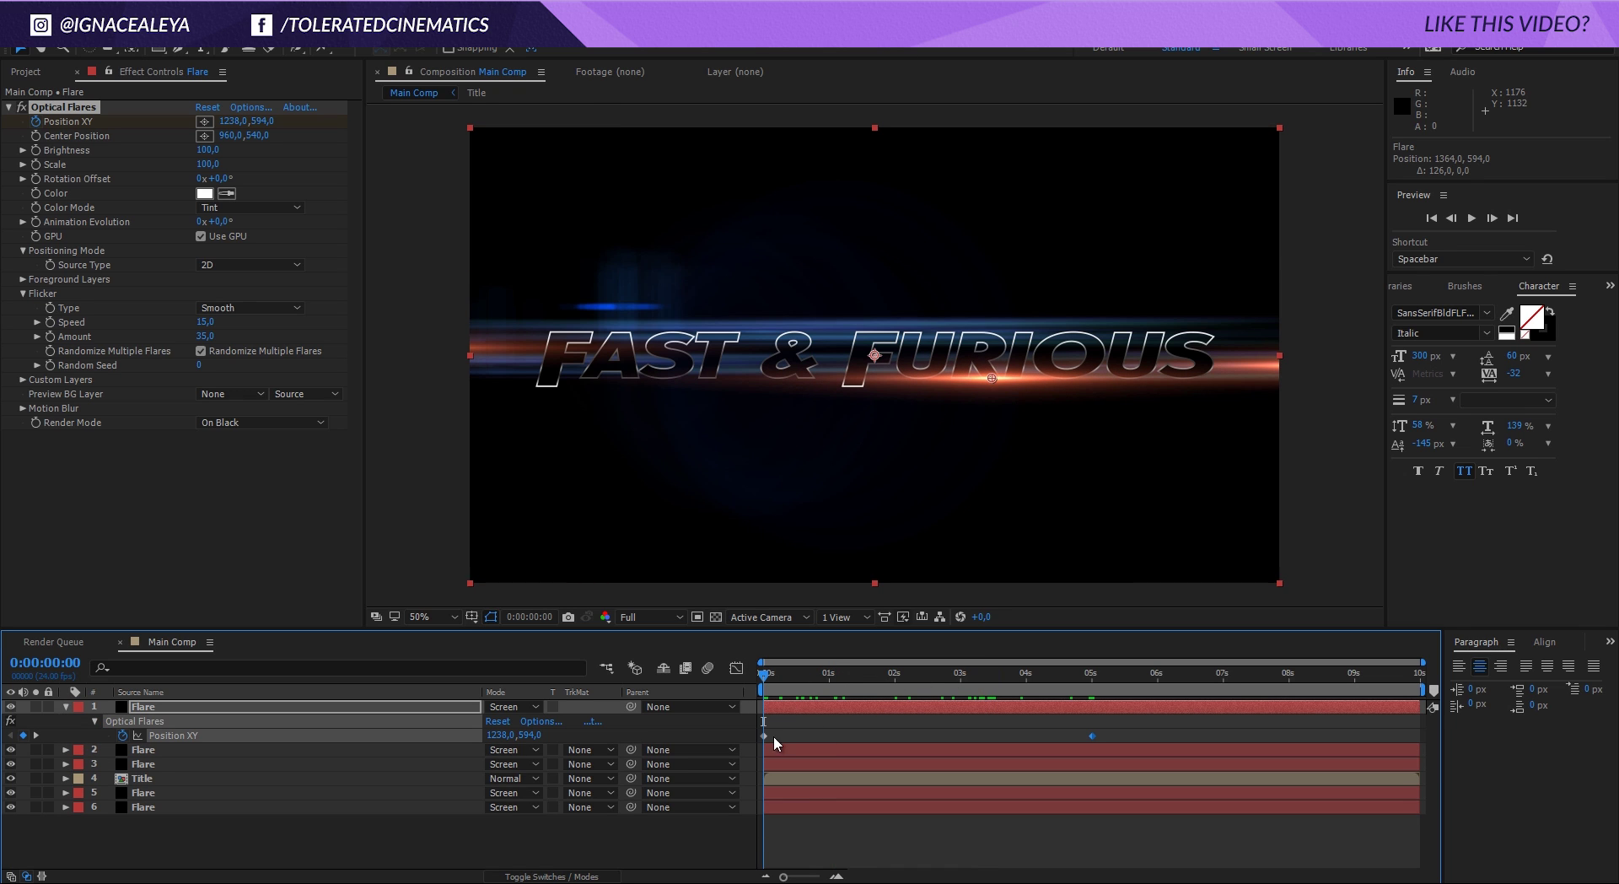
Select the Optical Flares effect on Flare layers 2, 3, 5 and 6 in turn.
{"action": "left_click", "coordinate": [145, 753]}
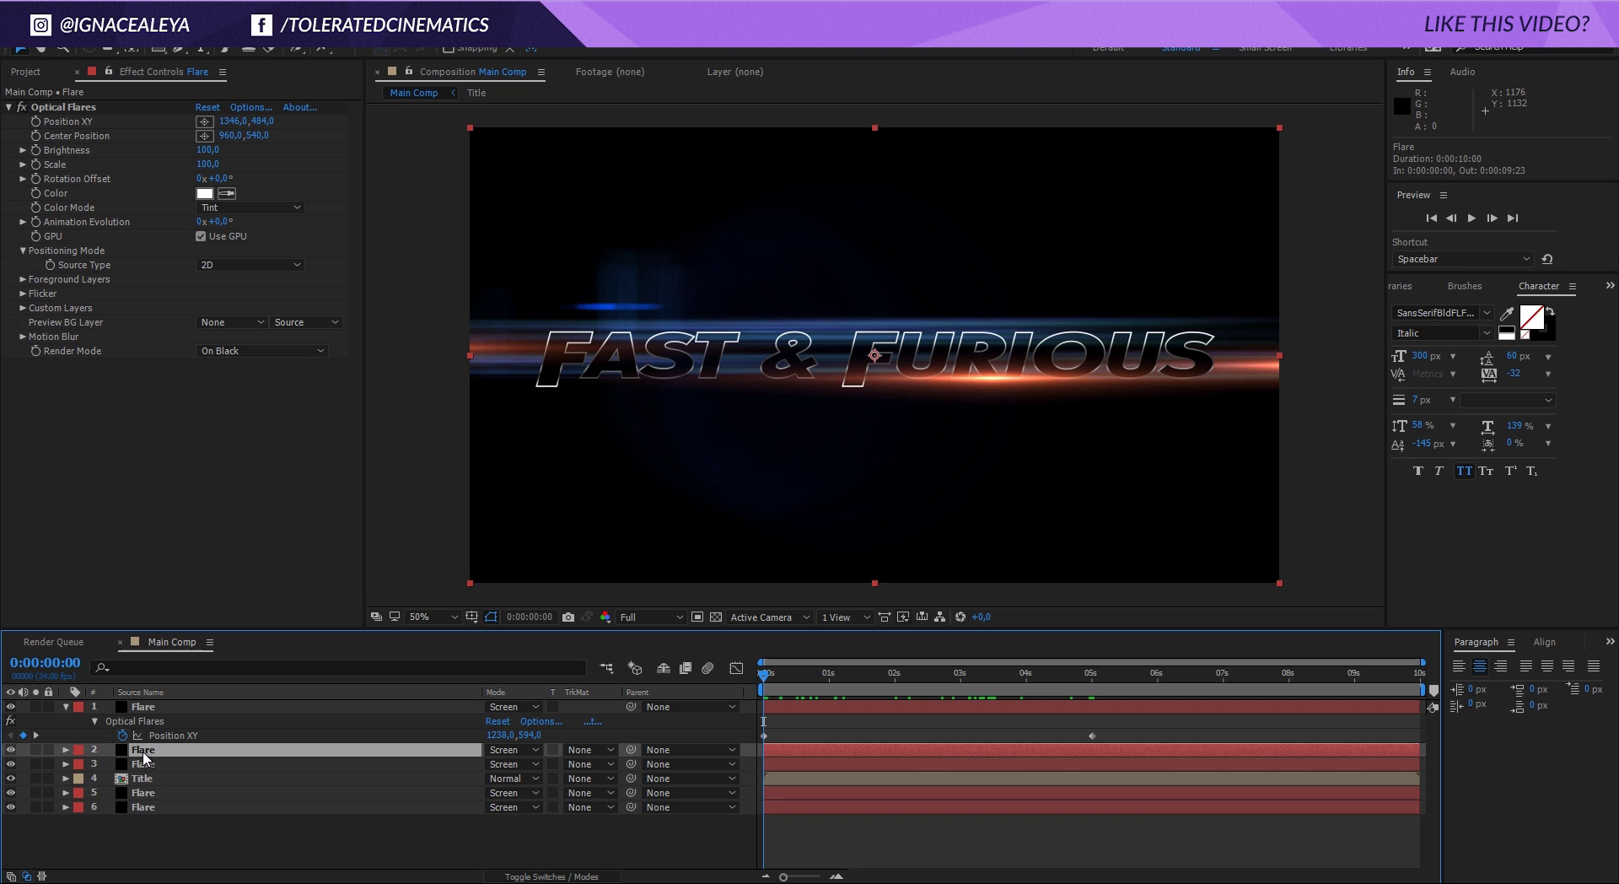
{"action": "left_click", "coordinate": [73, 120]}
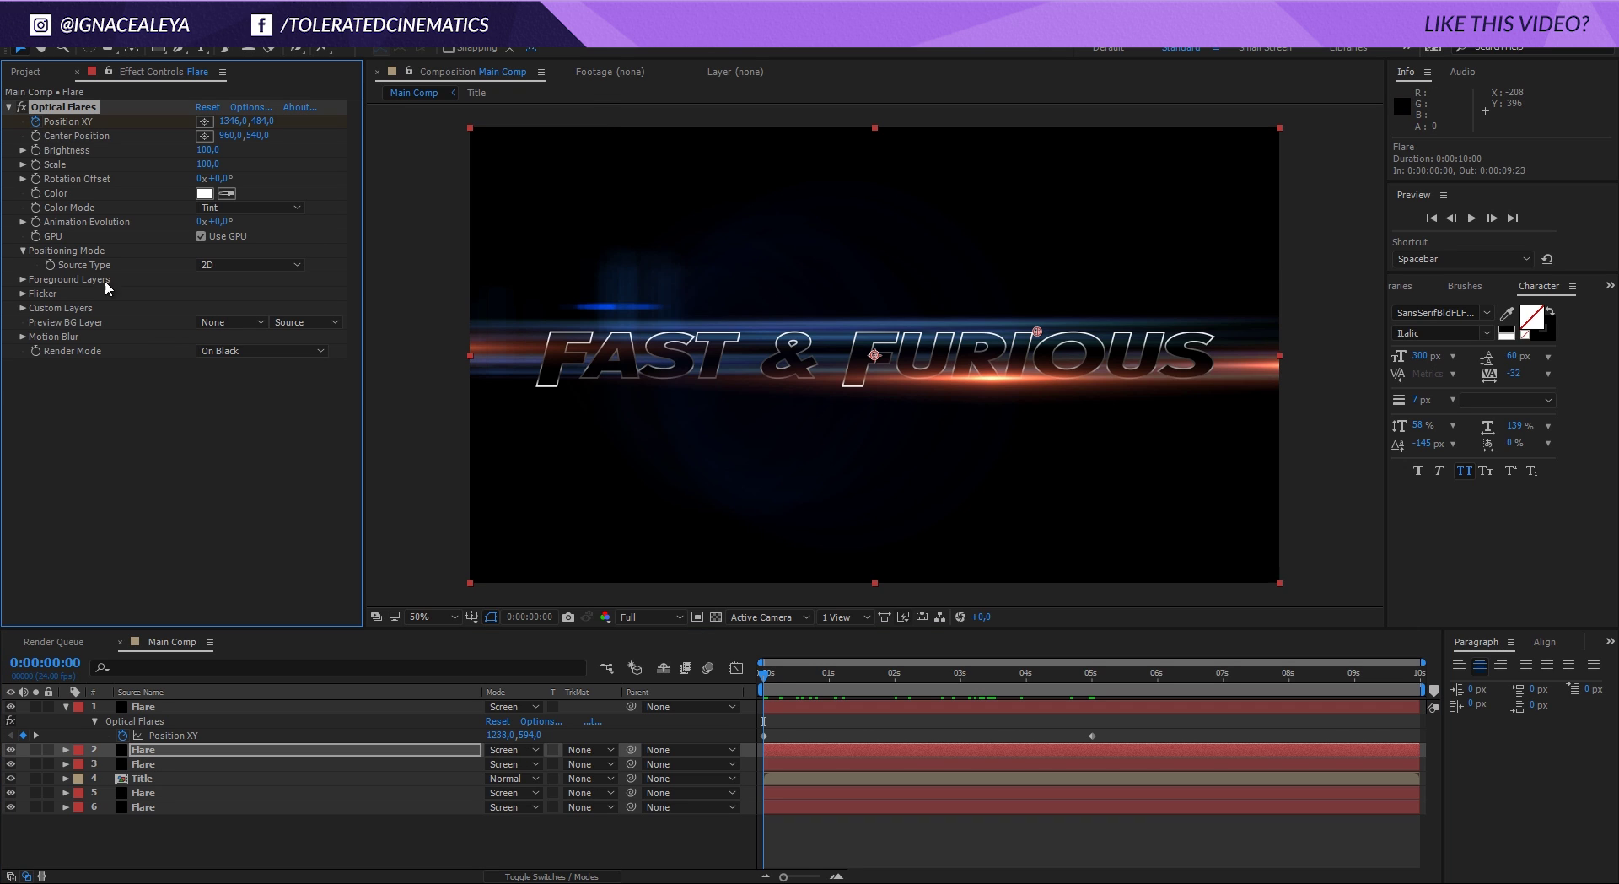
{"action": "left_click", "coordinate": [160, 764]}
{"action": "left_click", "coordinate": [31, 117]}
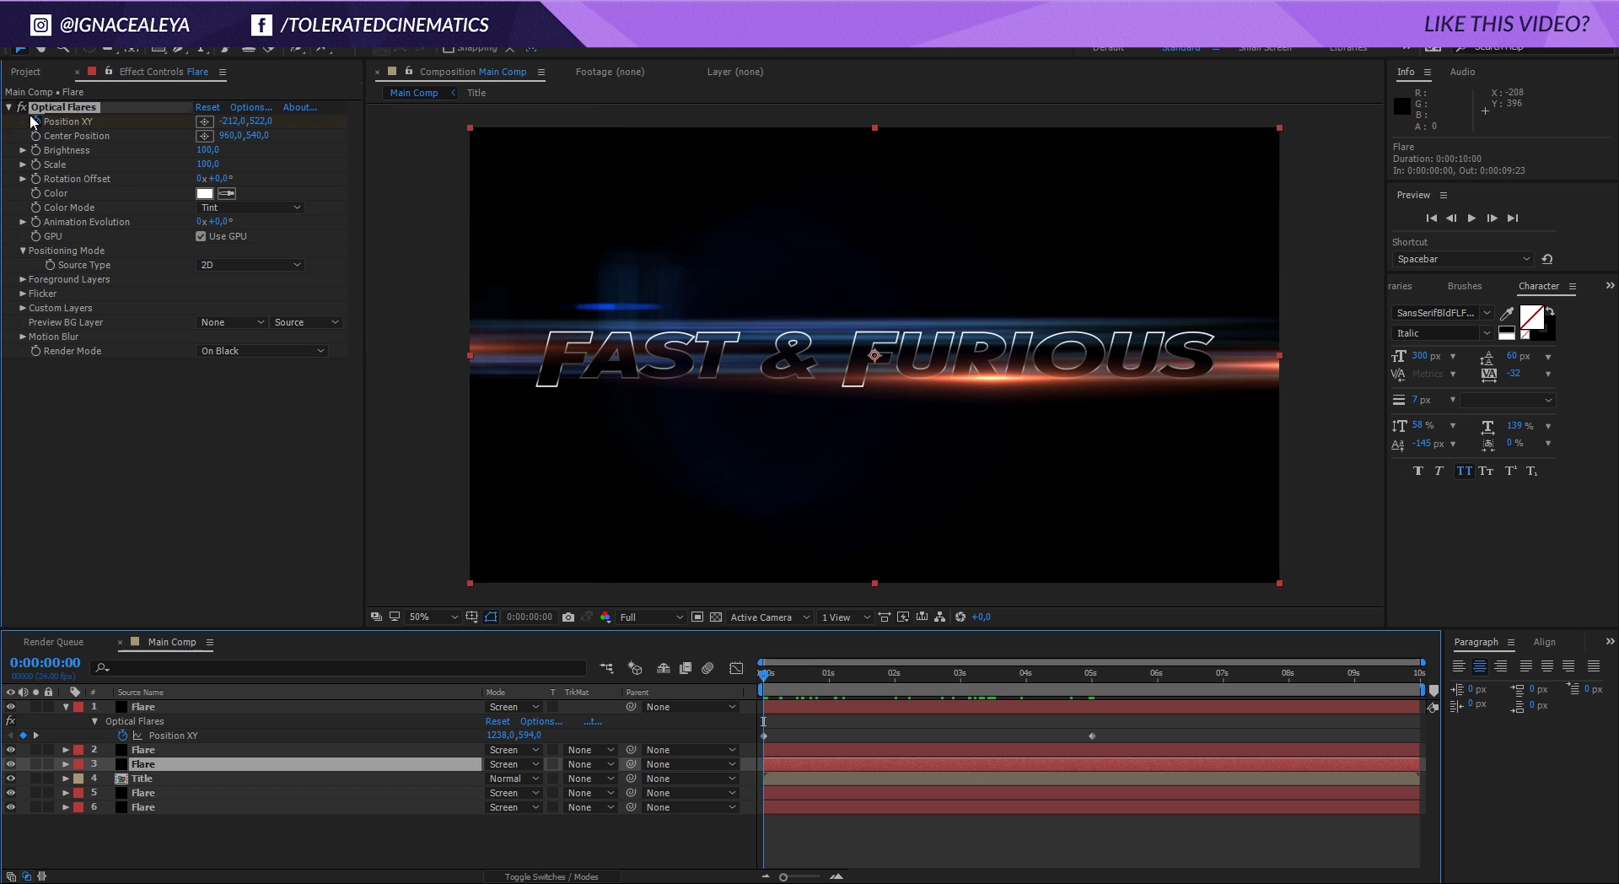
{"action": "left_click", "coordinate": [160, 796]}
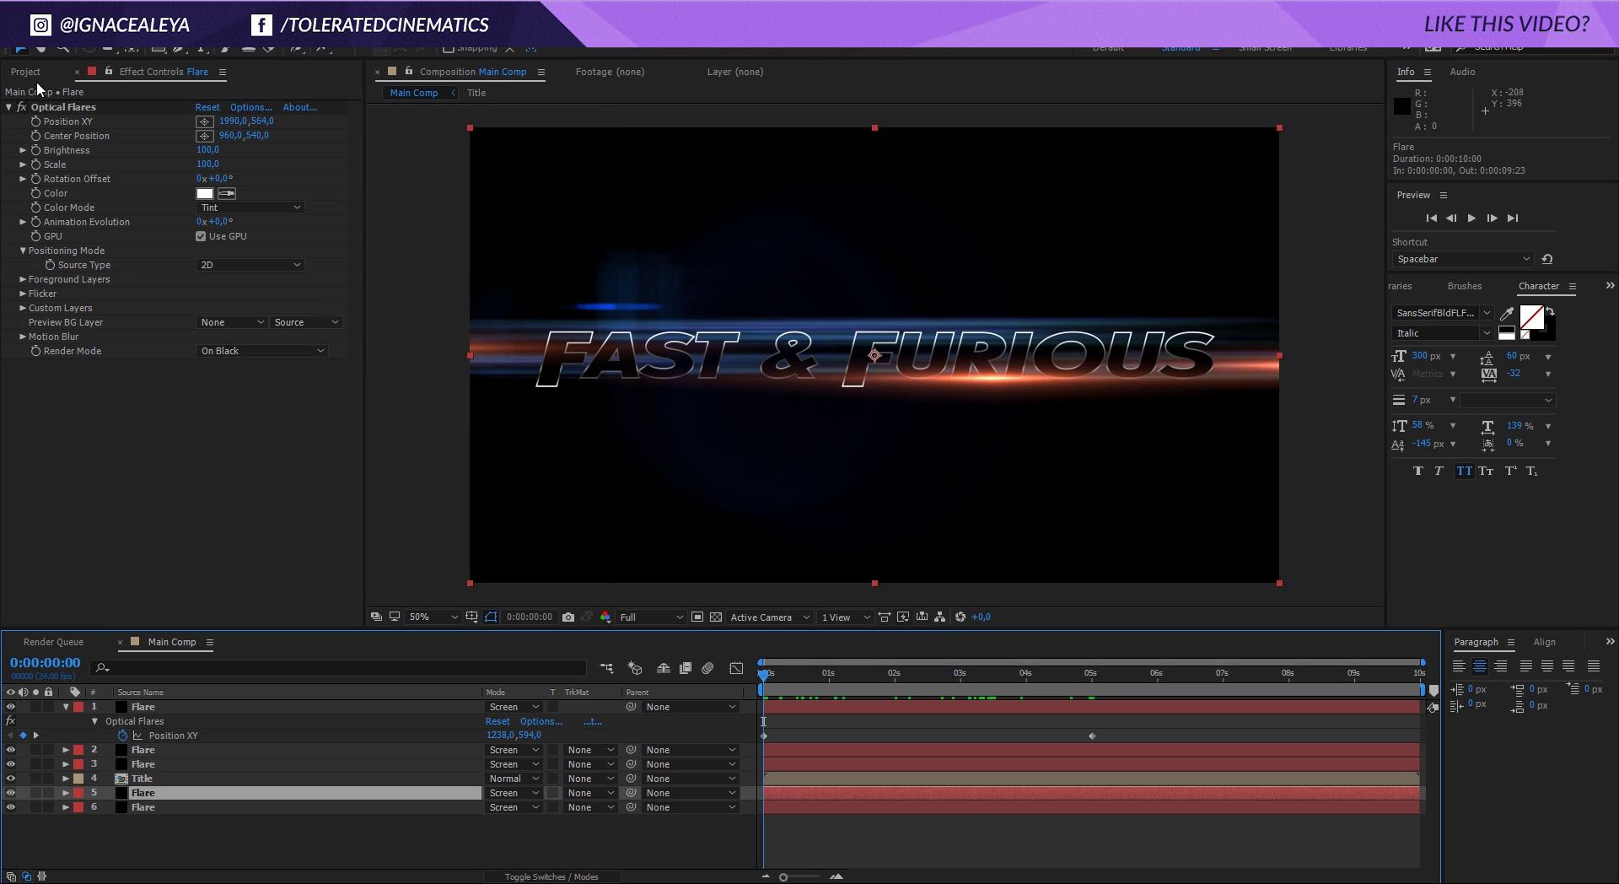
{"action": "left_click", "coordinate": [38, 120]}
{"action": "left_click", "coordinate": [157, 806]}
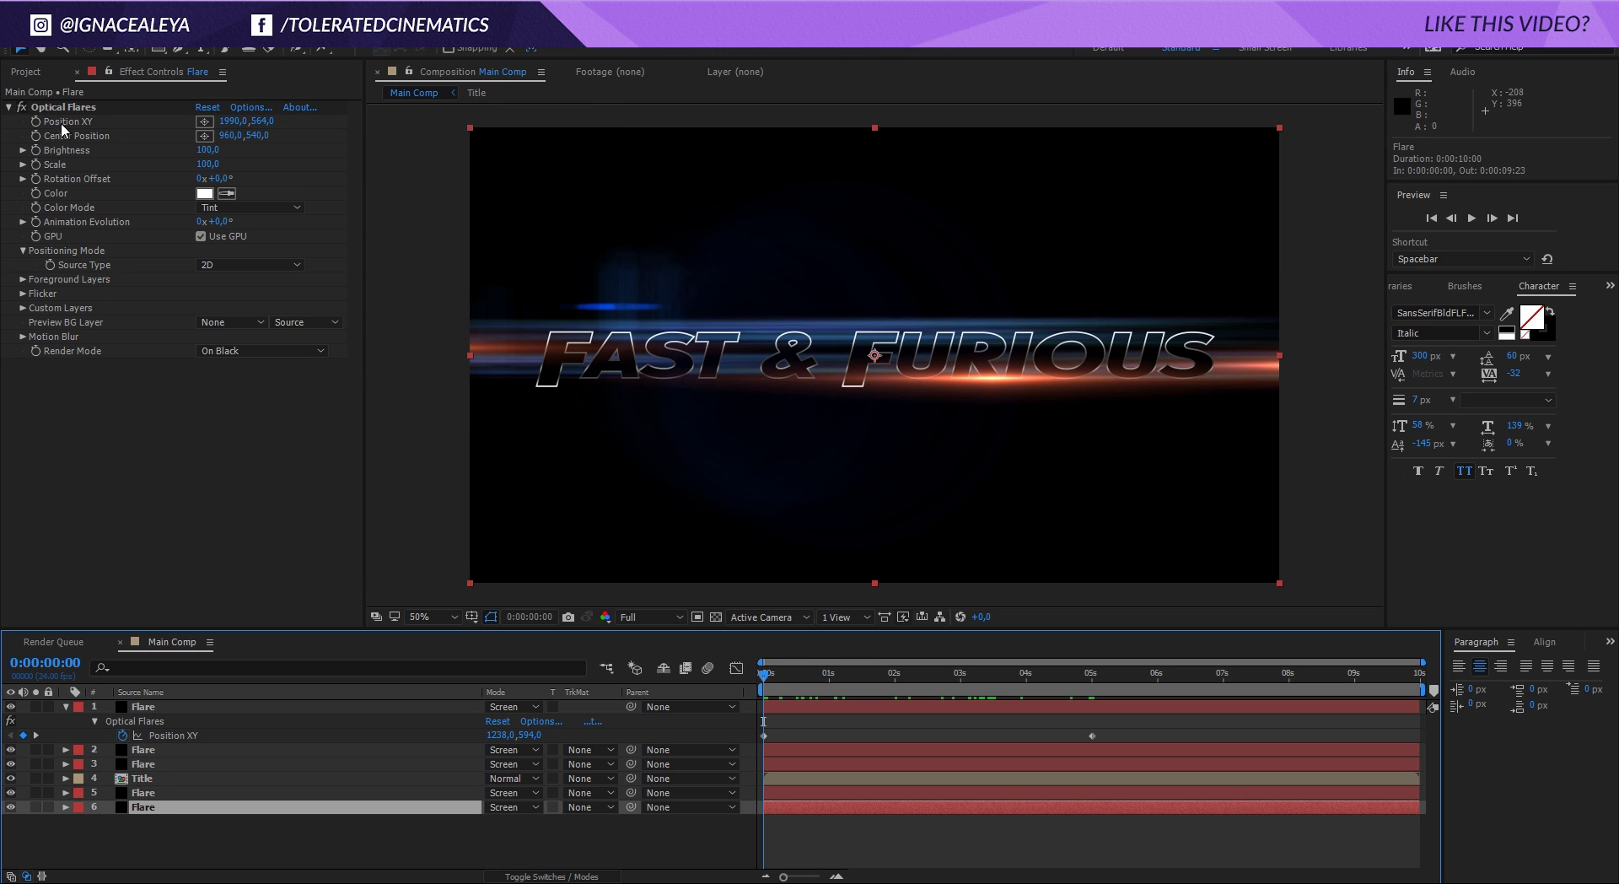
{"action": "left_click", "coordinate": [37, 117]}
At the 5-second mark, nudge the right-edge flare centres on layers 6 and 5 slightly.
{"action": "left_click_drag", "start_coordinate": [823, 675], "coordinate": [1090, 701]}
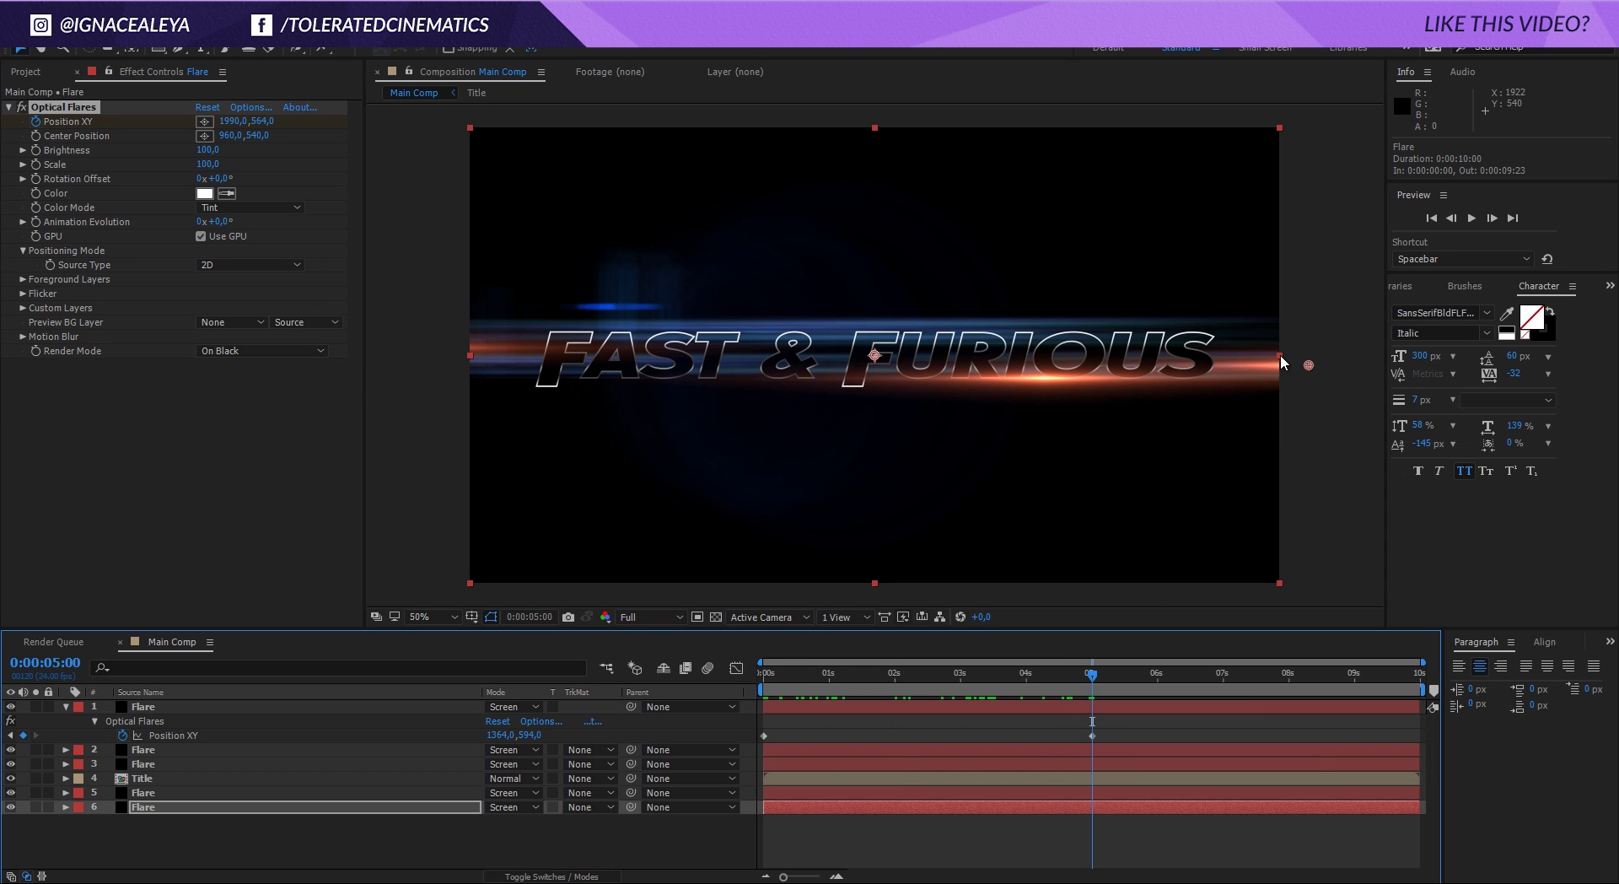
{"action": "left_click_drag", "start_coordinate": [1308, 369], "coordinate": [1334, 378]}
{"action": "left_click", "coordinate": [803, 763]}
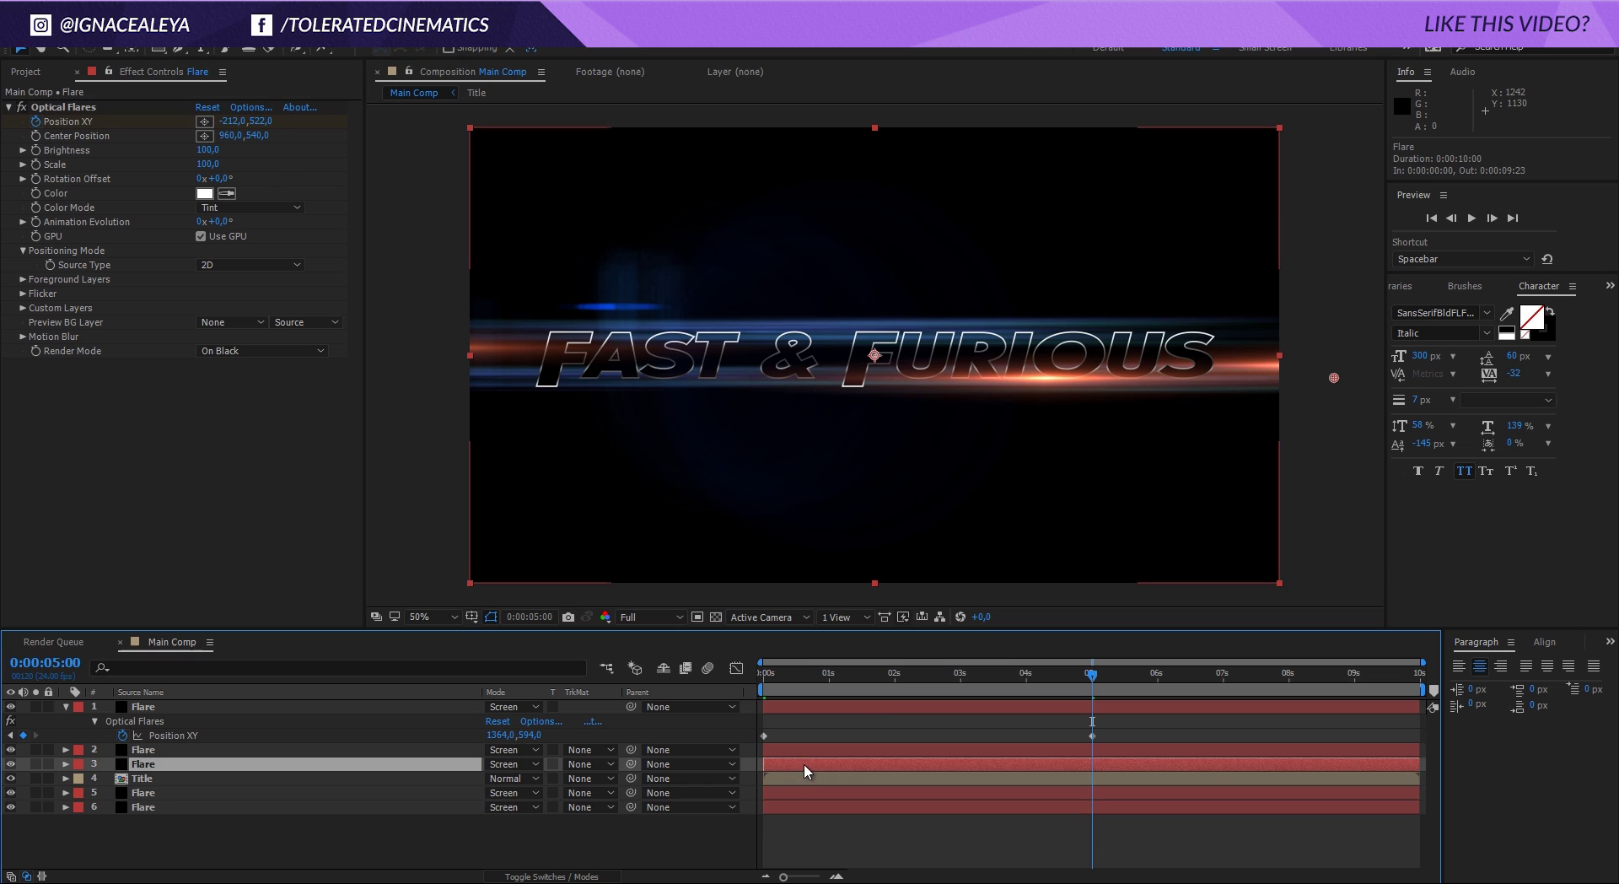
{"action": "left_click", "coordinate": [141, 795]}
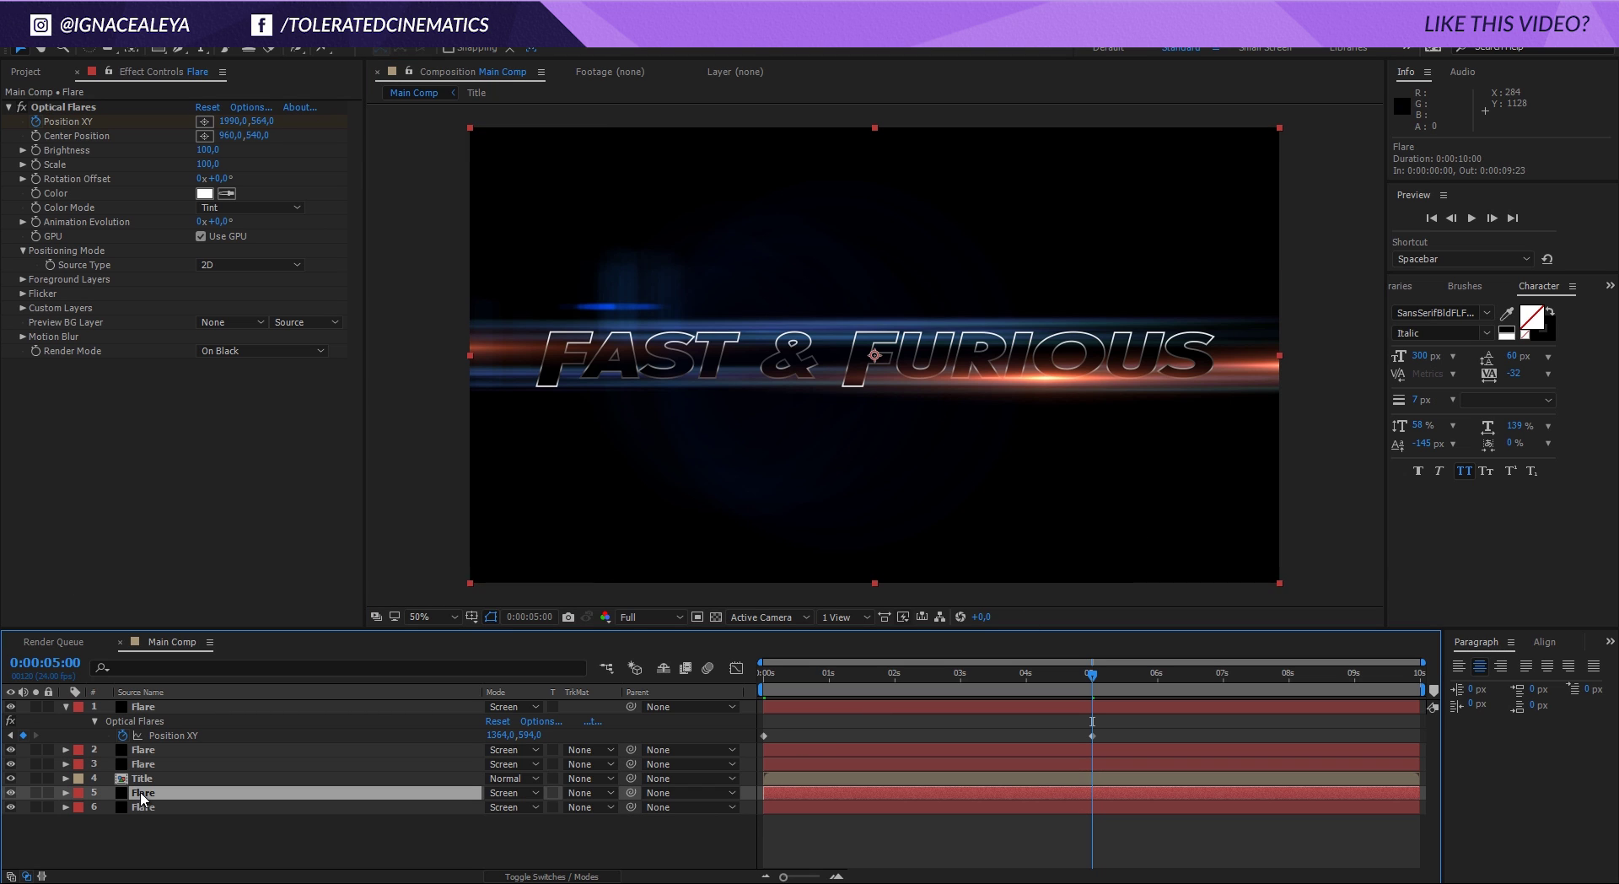
{"action": "left_click", "coordinate": [65, 124]}
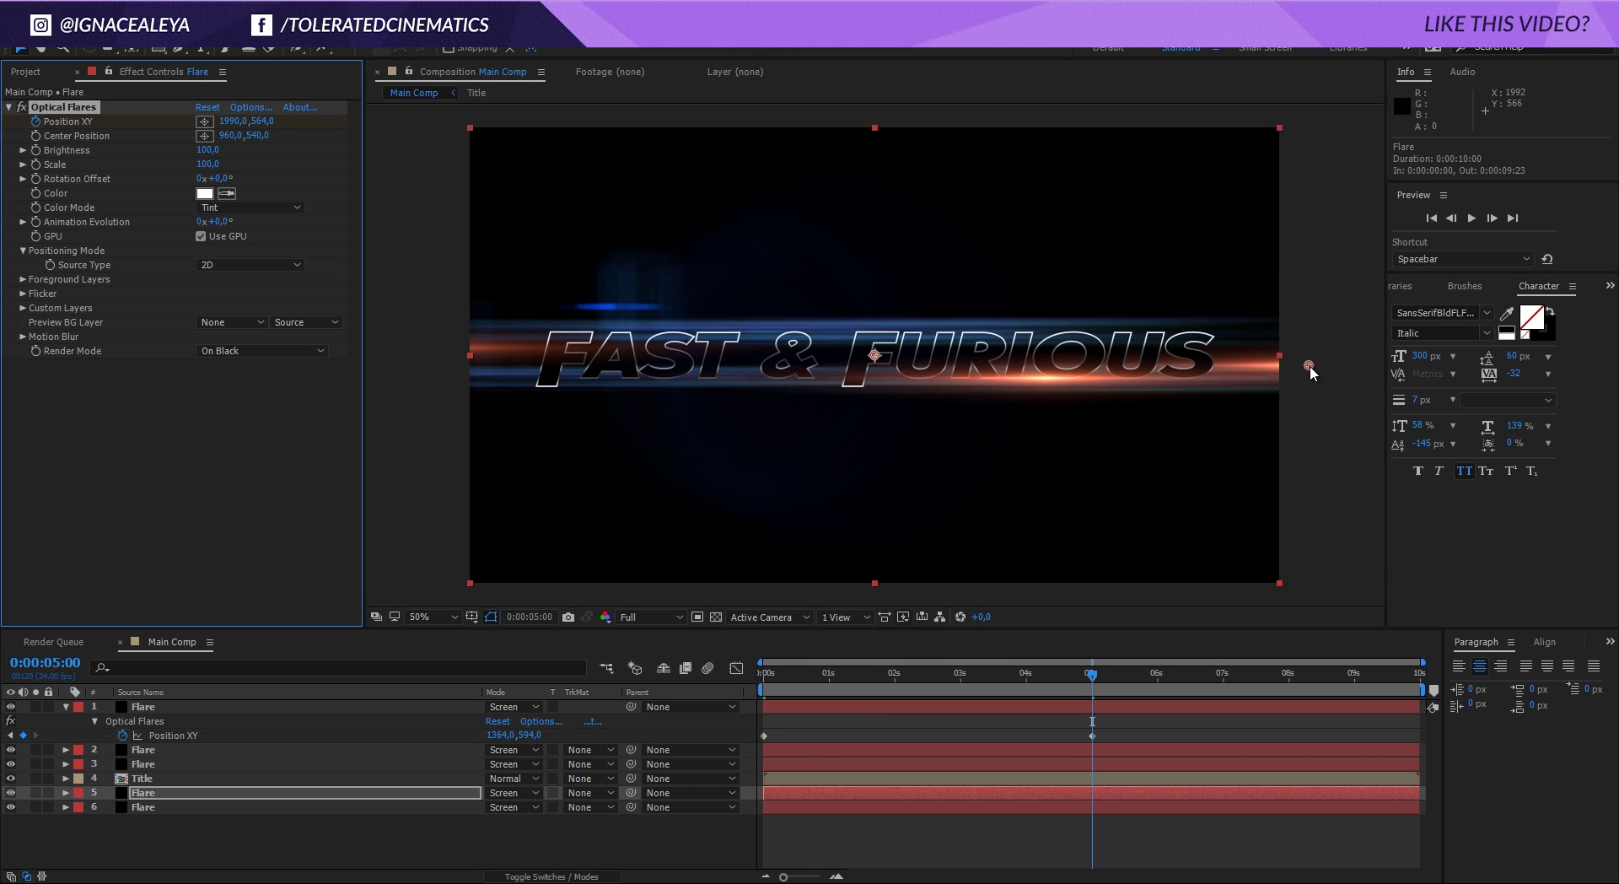
{"action": "left_click_drag", "start_coordinate": [1309, 366], "coordinate": [1326, 347]}
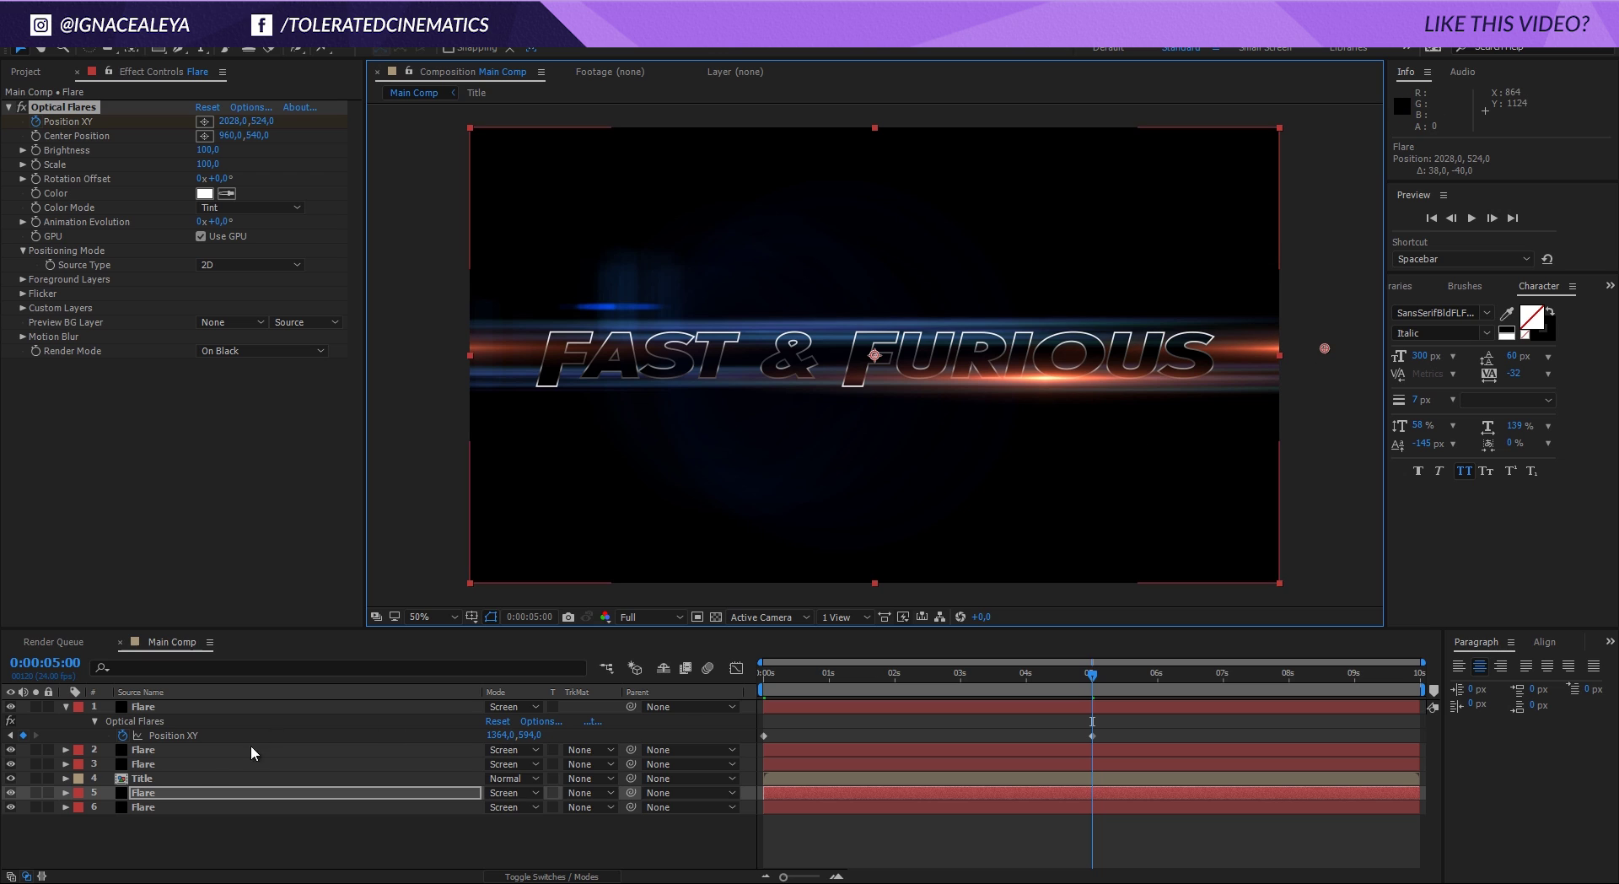
Lower the left-edge flare centre slightly and shift the blue flare right to 1346, 484.
{"action": "left_click", "coordinate": [150, 765]}
{"action": "left_click", "coordinate": [81, 108]}
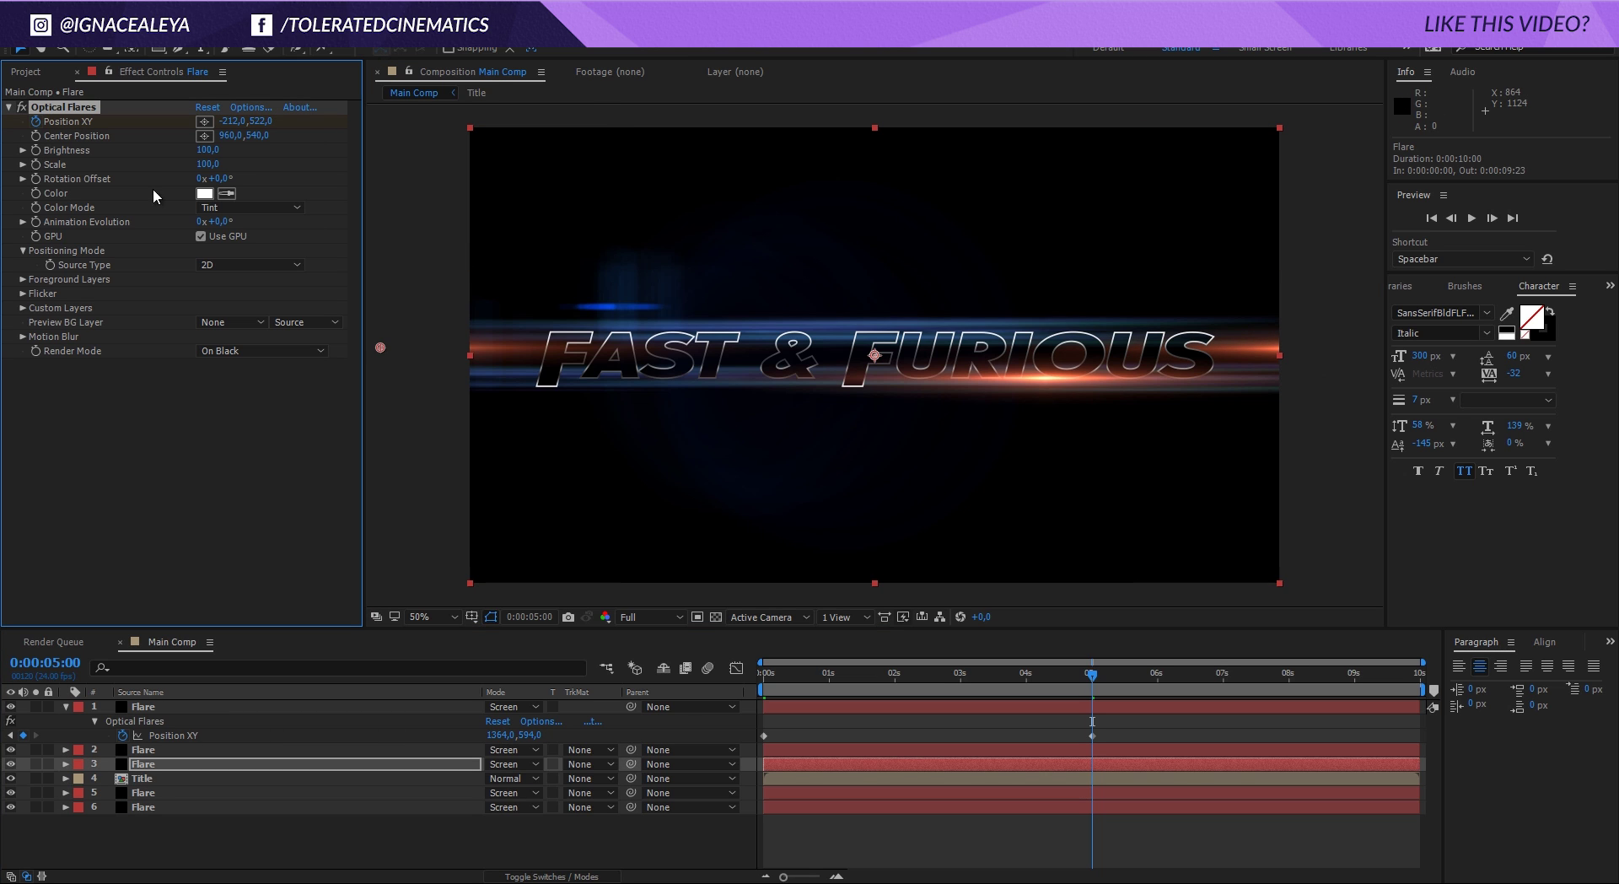
{"action": "left_click_drag", "start_coordinate": [378, 353], "coordinate": [381, 371]}
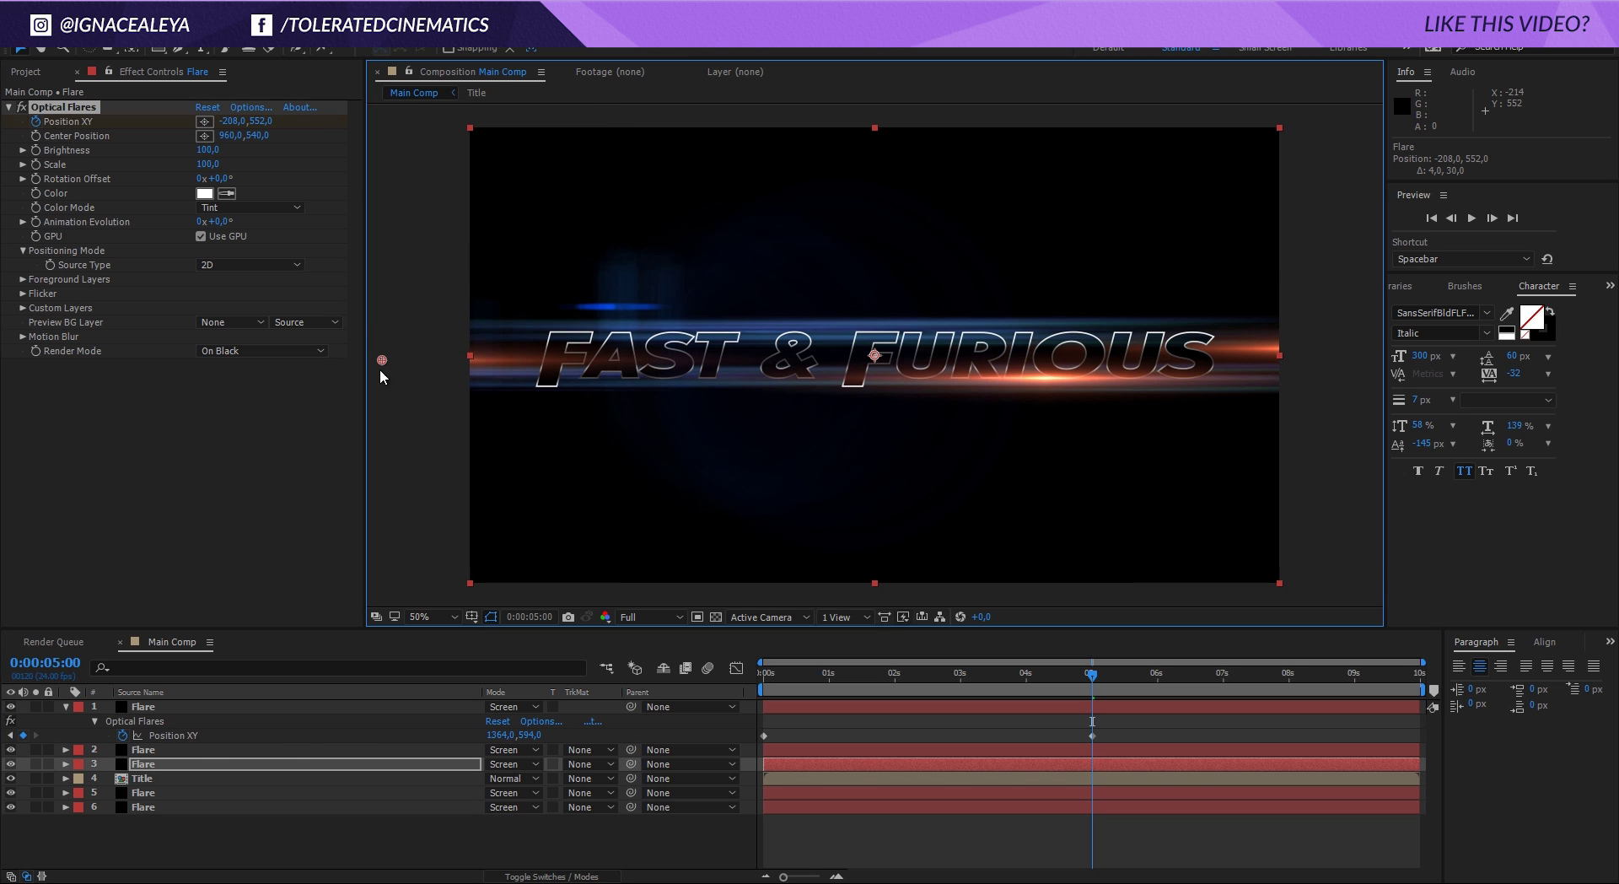
{"action": "left_click", "coordinate": [206, 749]}
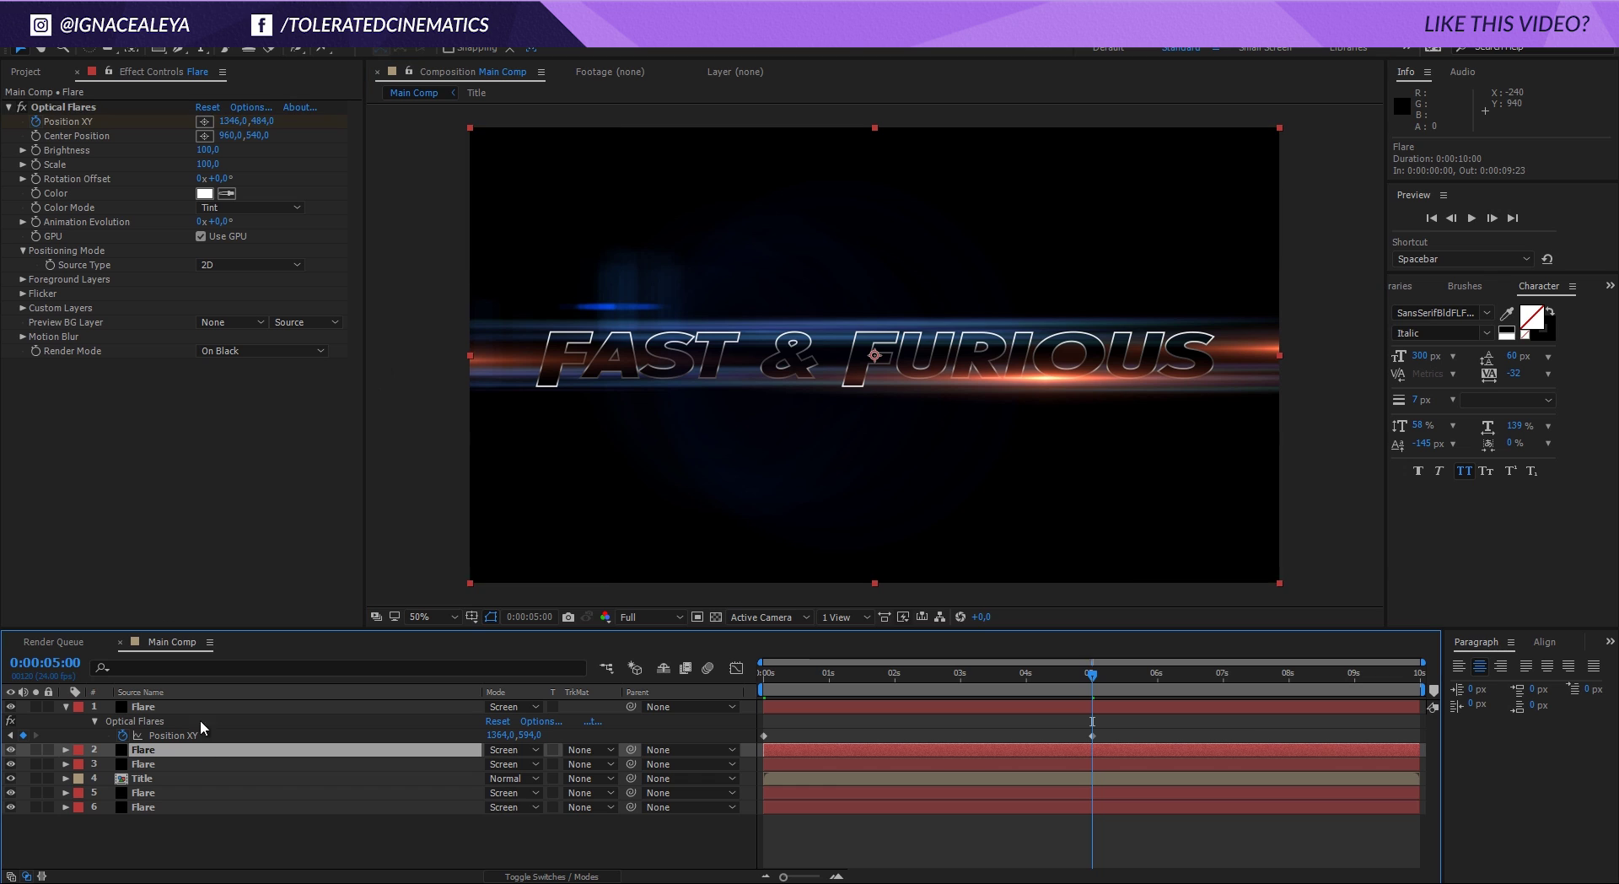
{"action": "left_click", "coordinate": [71, 107]}
{"action": "left_click_drag", "start_coordinate": [1048, 335], "coordinate": [1134, 335]}
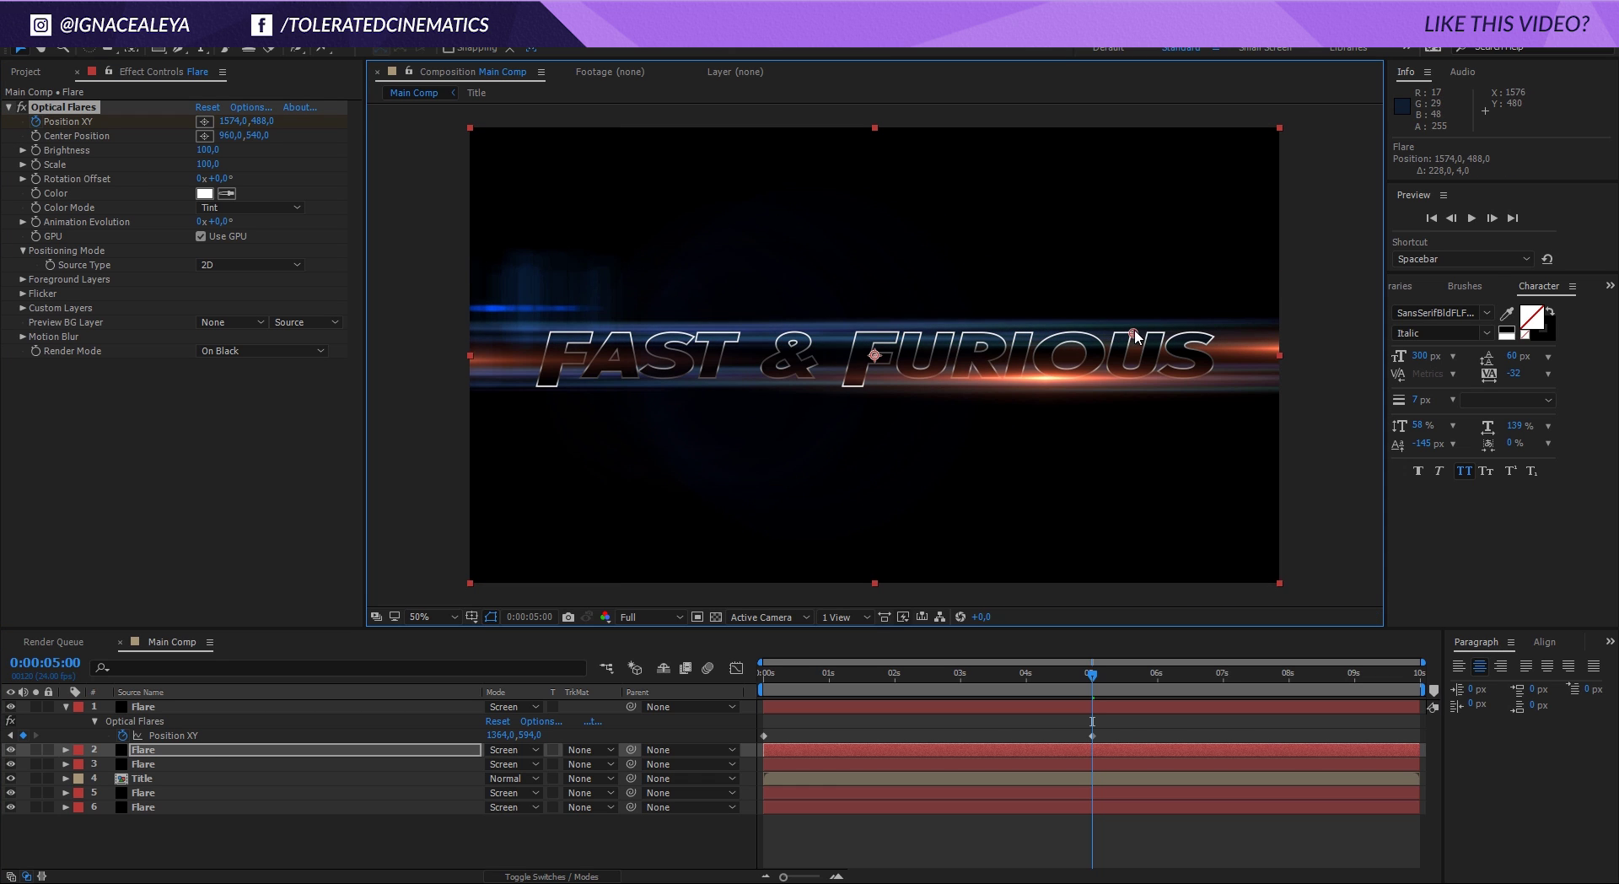
Preview the flare animation, check a mid-animation frame, and return to the start.
{"action": "key", "text": "space"}
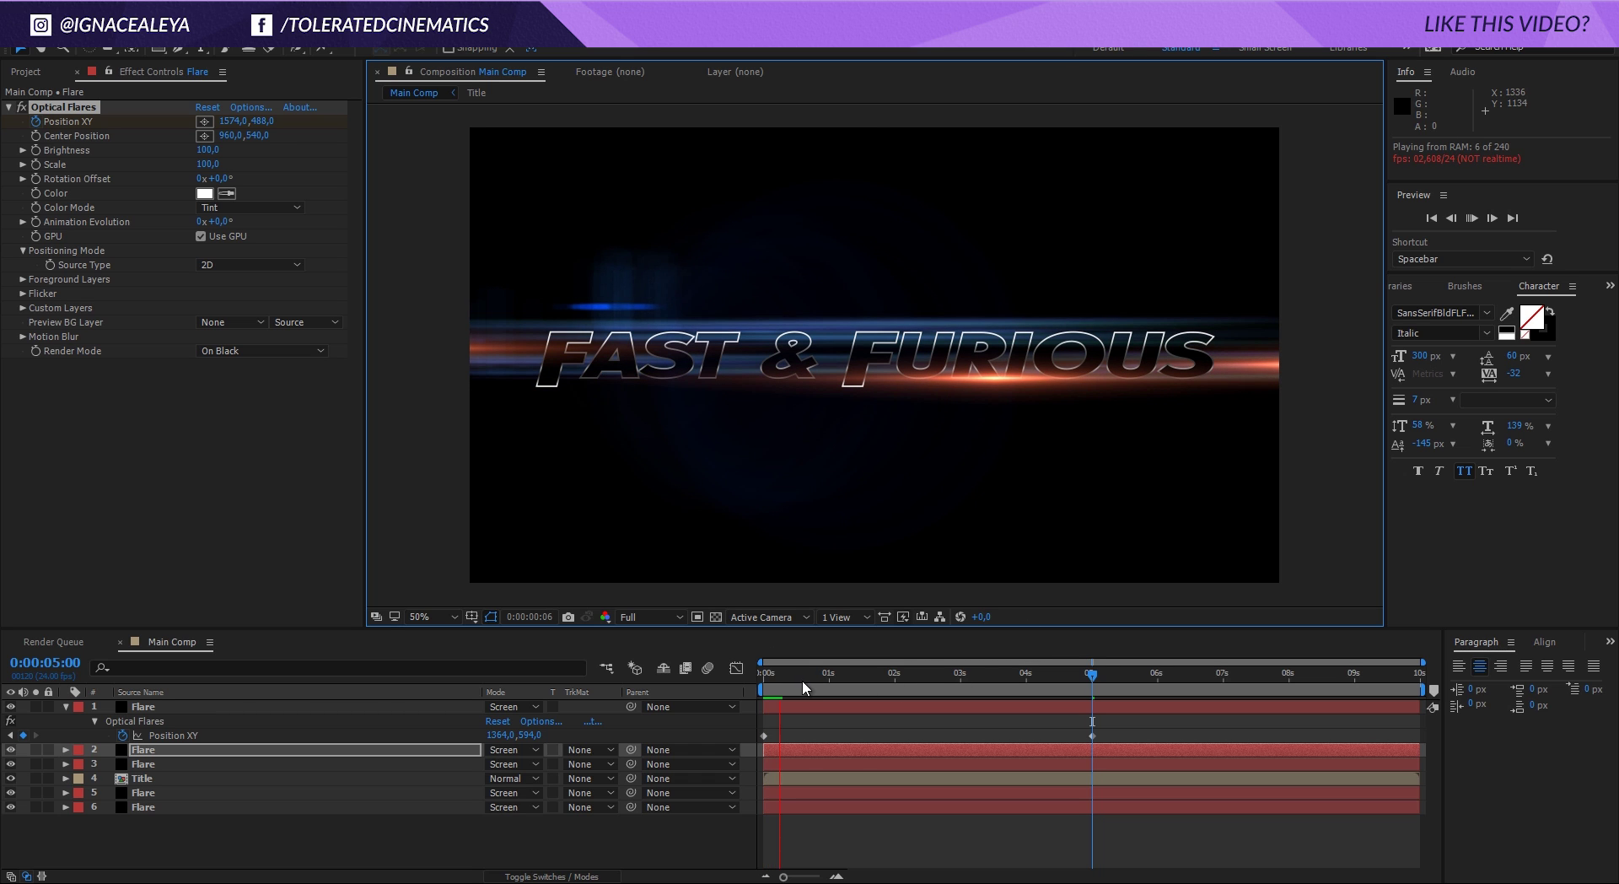
{"action": "left_click_drag", "start_coordinate": [860, 679], "coordinate": [933, 690]}
{"action": "key", "text": "Home"}
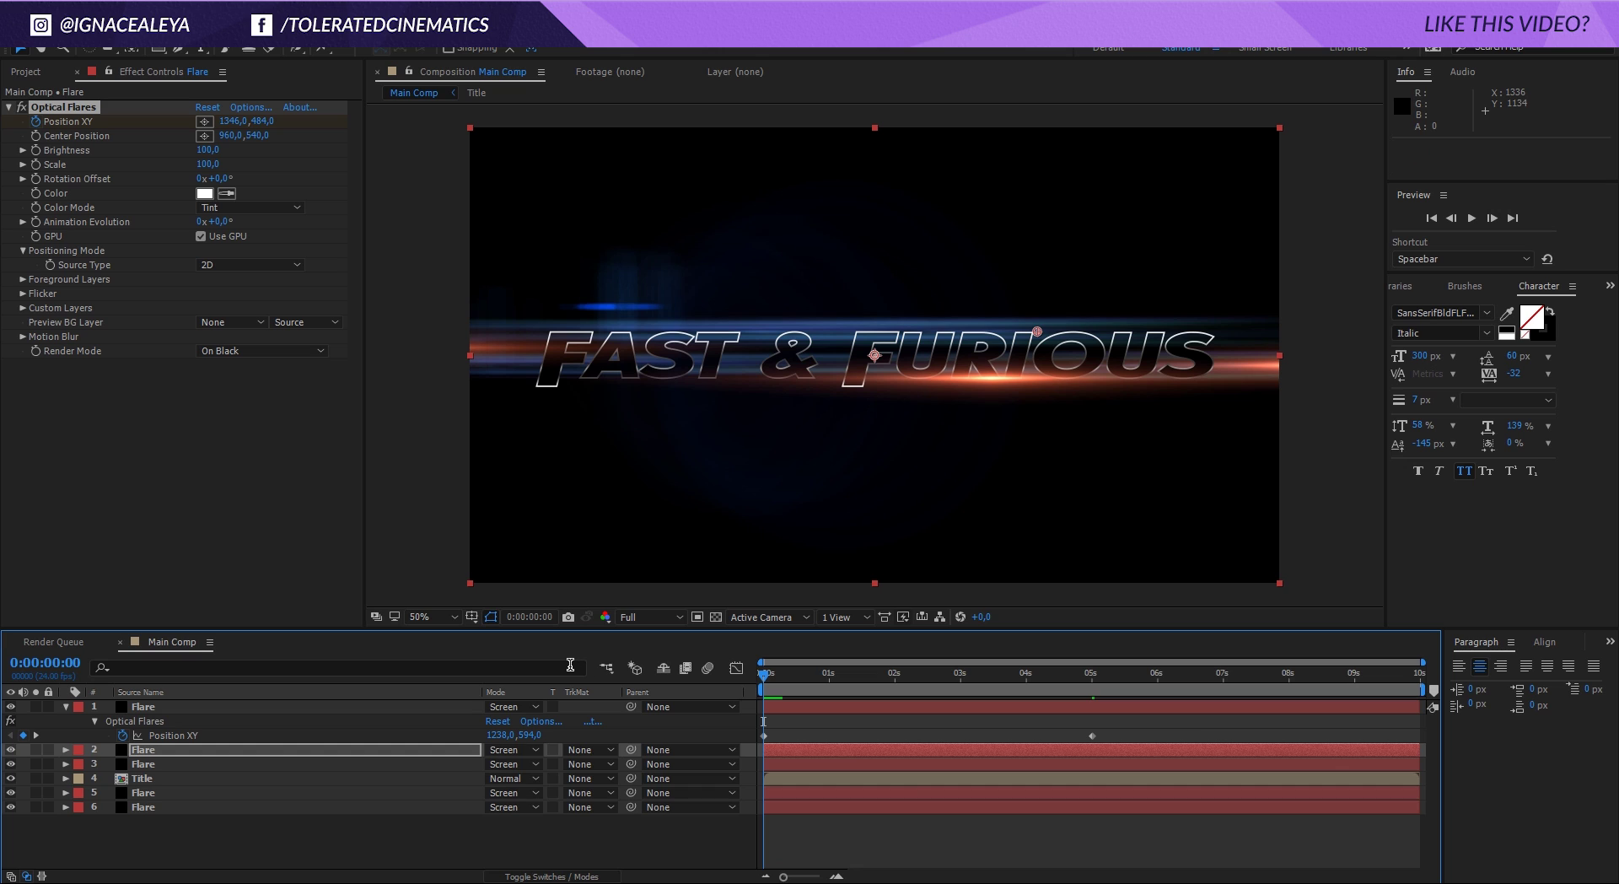
Collapse the flare layer's effects and turn on the 3D switch for the Title layer.
{"action": "left_click", "coordinate": [70, 708]}
{"action": "left_click", "coordinate": [66, 706]}
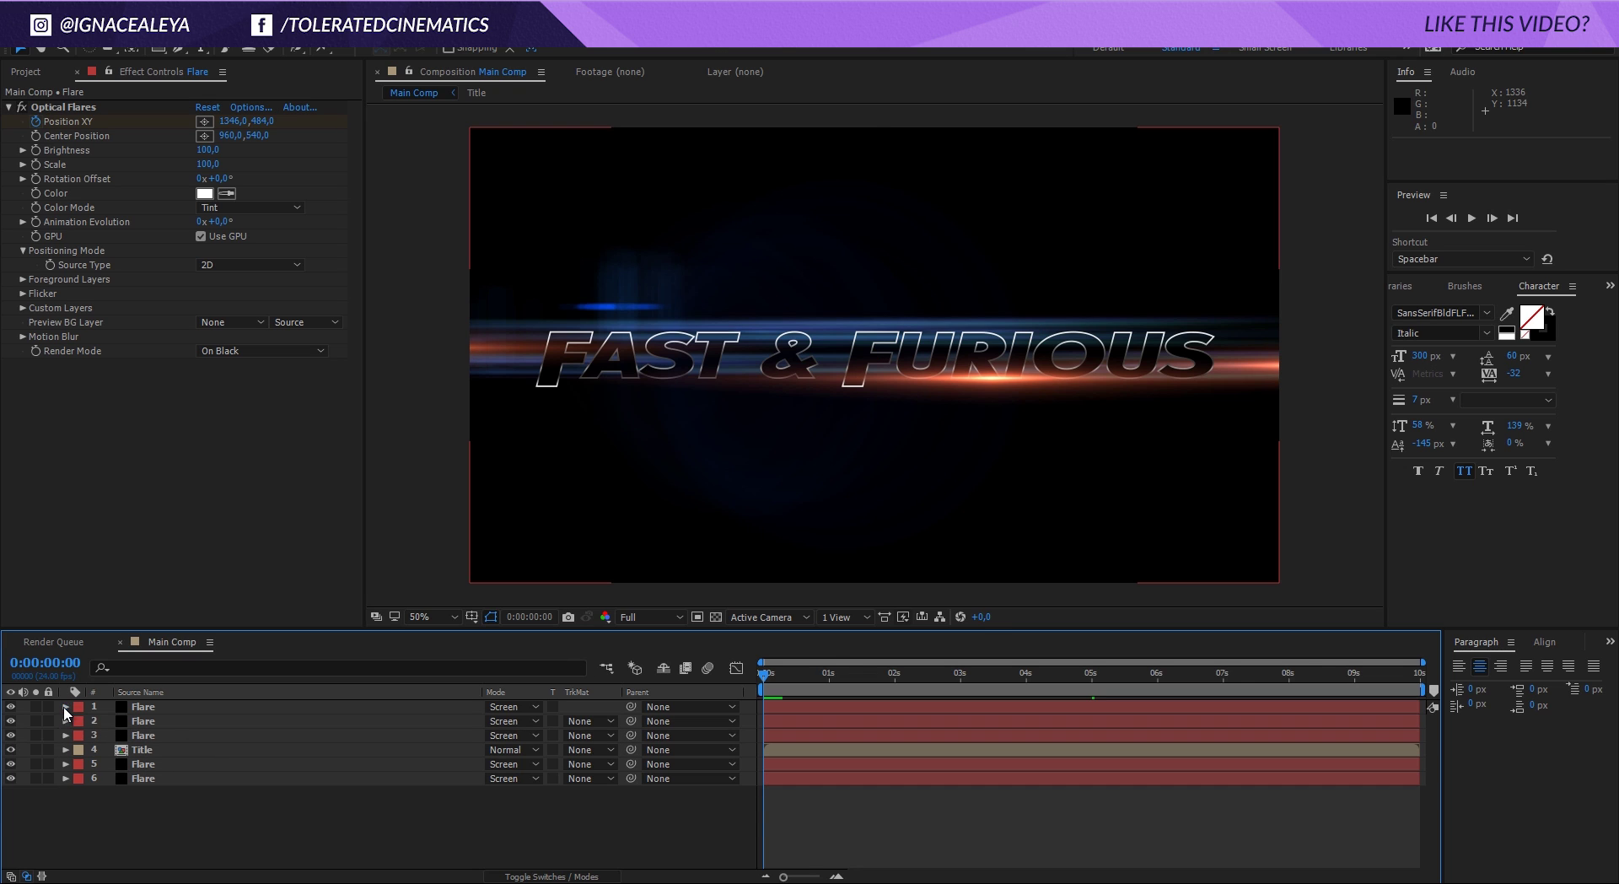
{"action": "left_click", "coordinate": [552, 876]}
{"action": "left_click", "coordinate": [155, 750]}
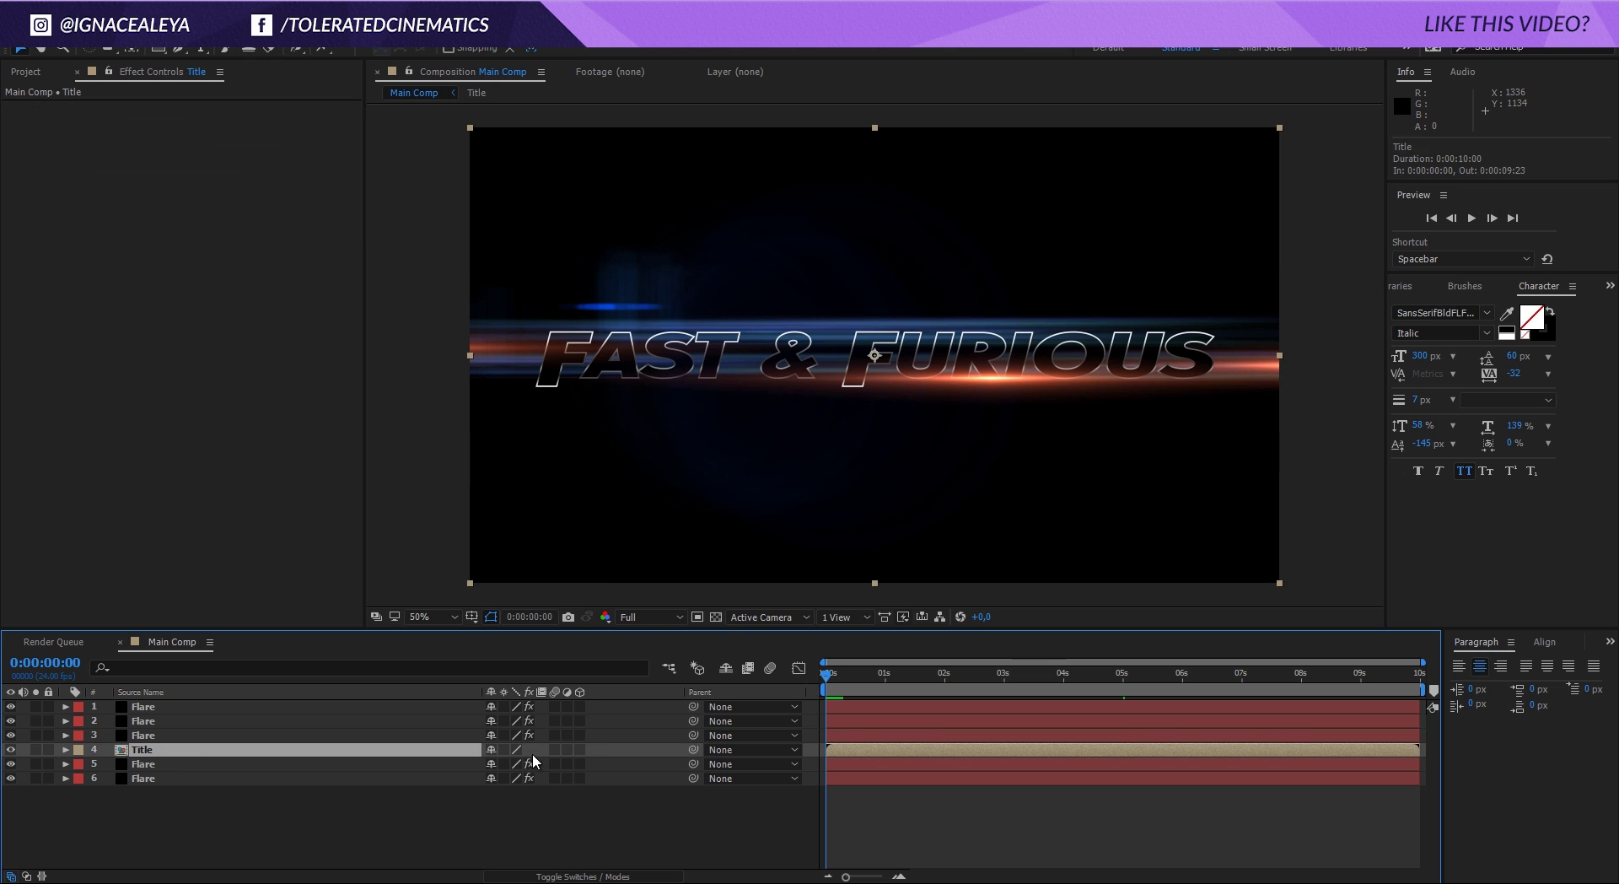
{"action": "left_click", "coordinate": [580, 749]}
Add a new camera, Camera 1, with default settings.
{"action": "right_click", "coordinate": [402, 823]}
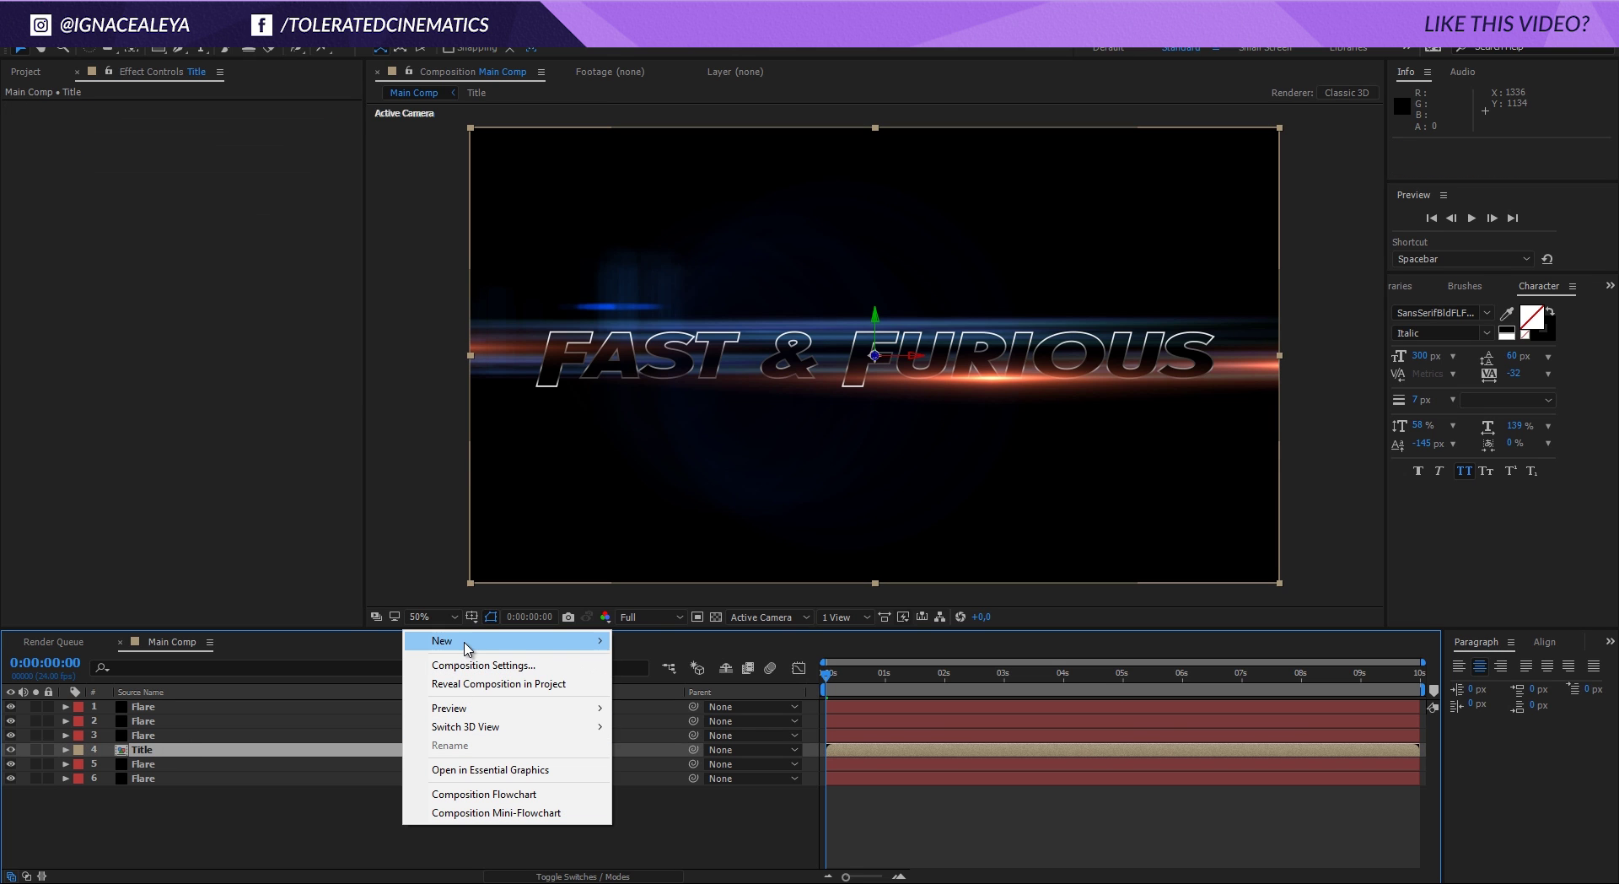
{"action": "mouse_move", "coordinate": [469, 642]}
{"action": "left_click", "coordinate": [259, 722]}
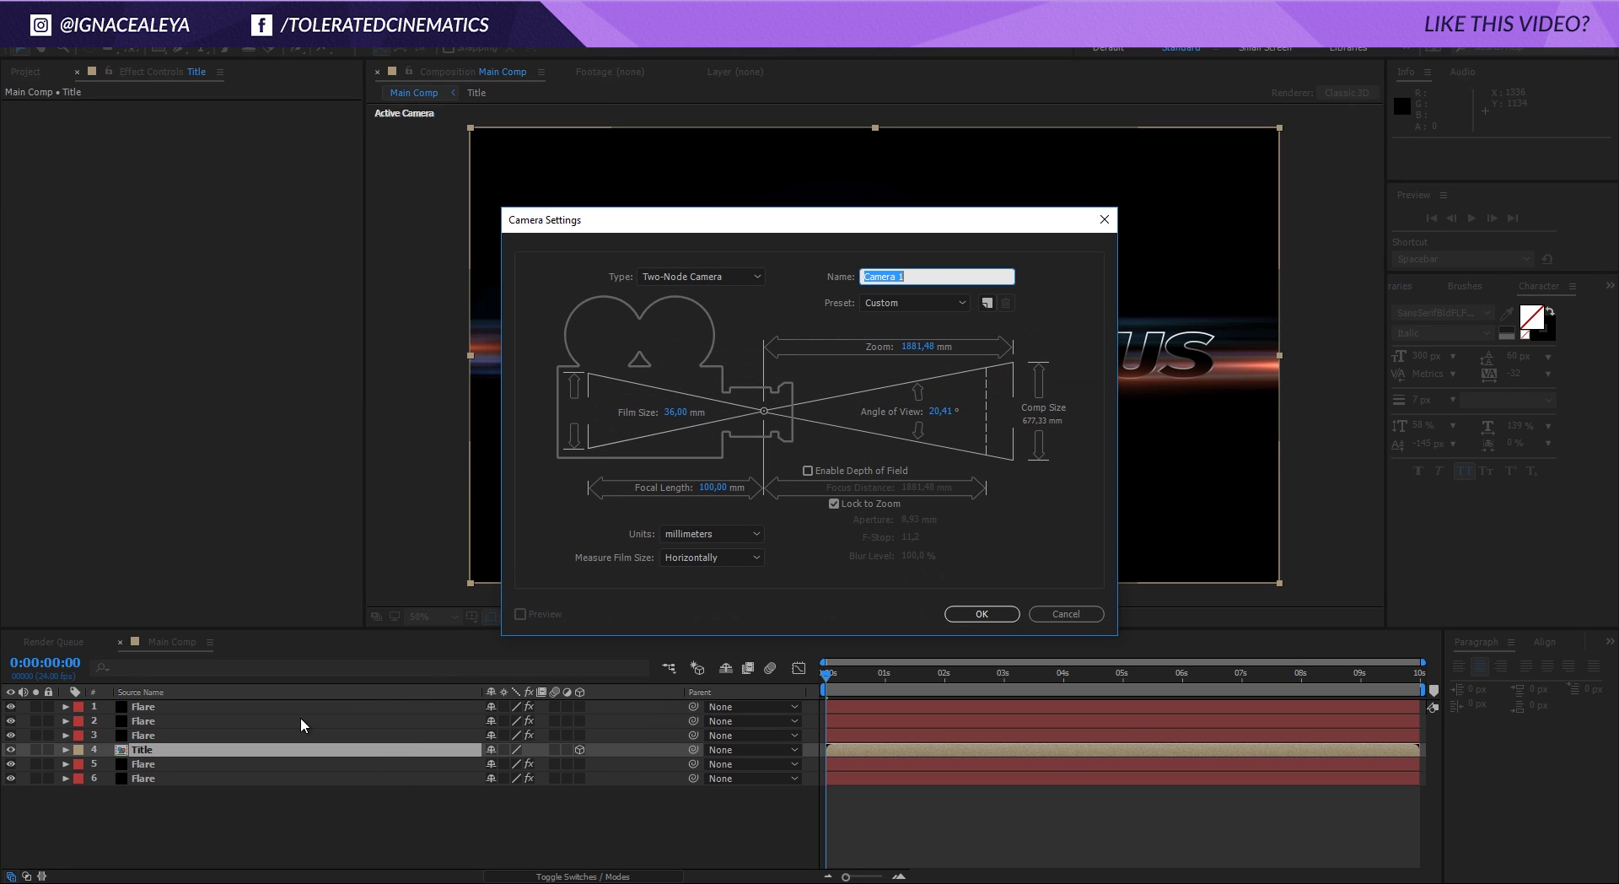
{"action": "left_click", "coordinate": [1000, 619]}
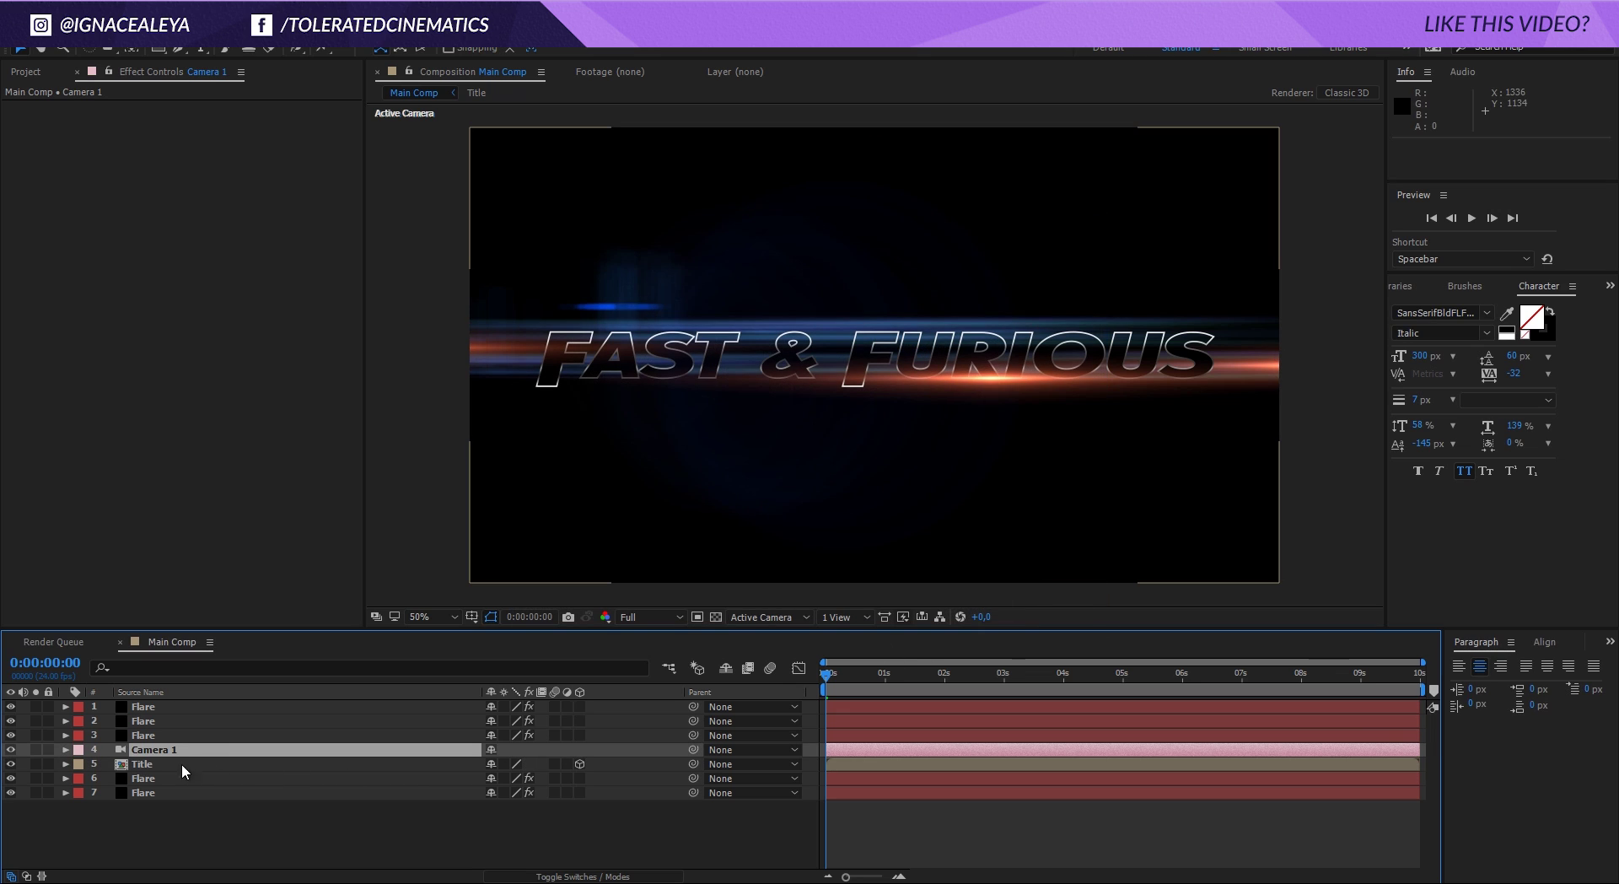
Start Position and Orientation keyframes on the Title and add a Position keyframe at 5 seconds.
{"action": "left_click", "coordinate": [144, 764]}
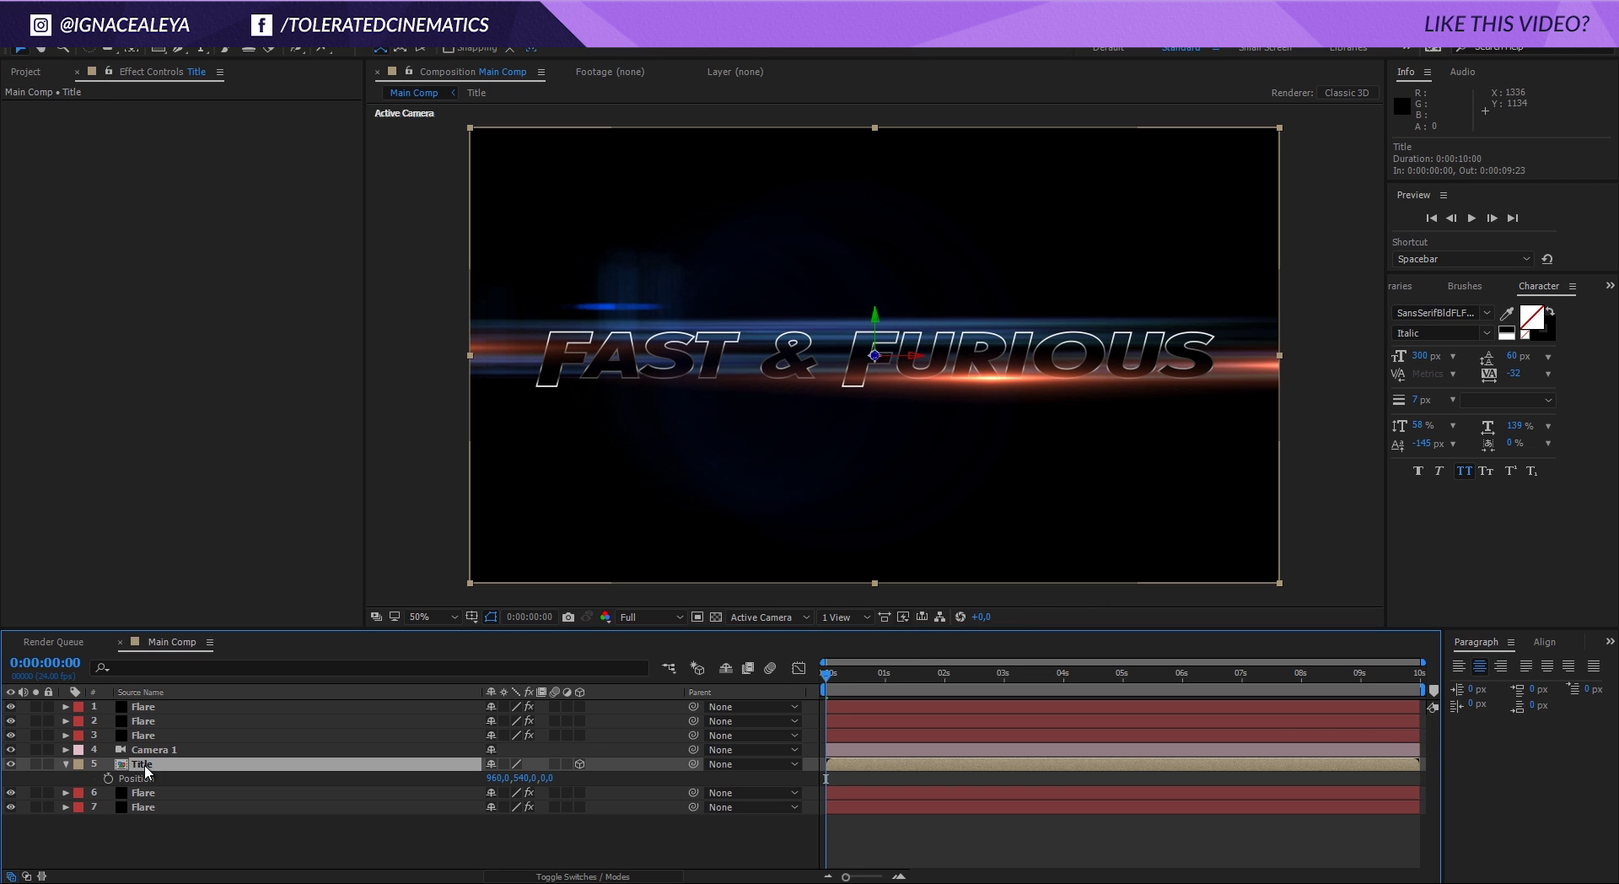
{"action": "key", "text": "shift+r"}
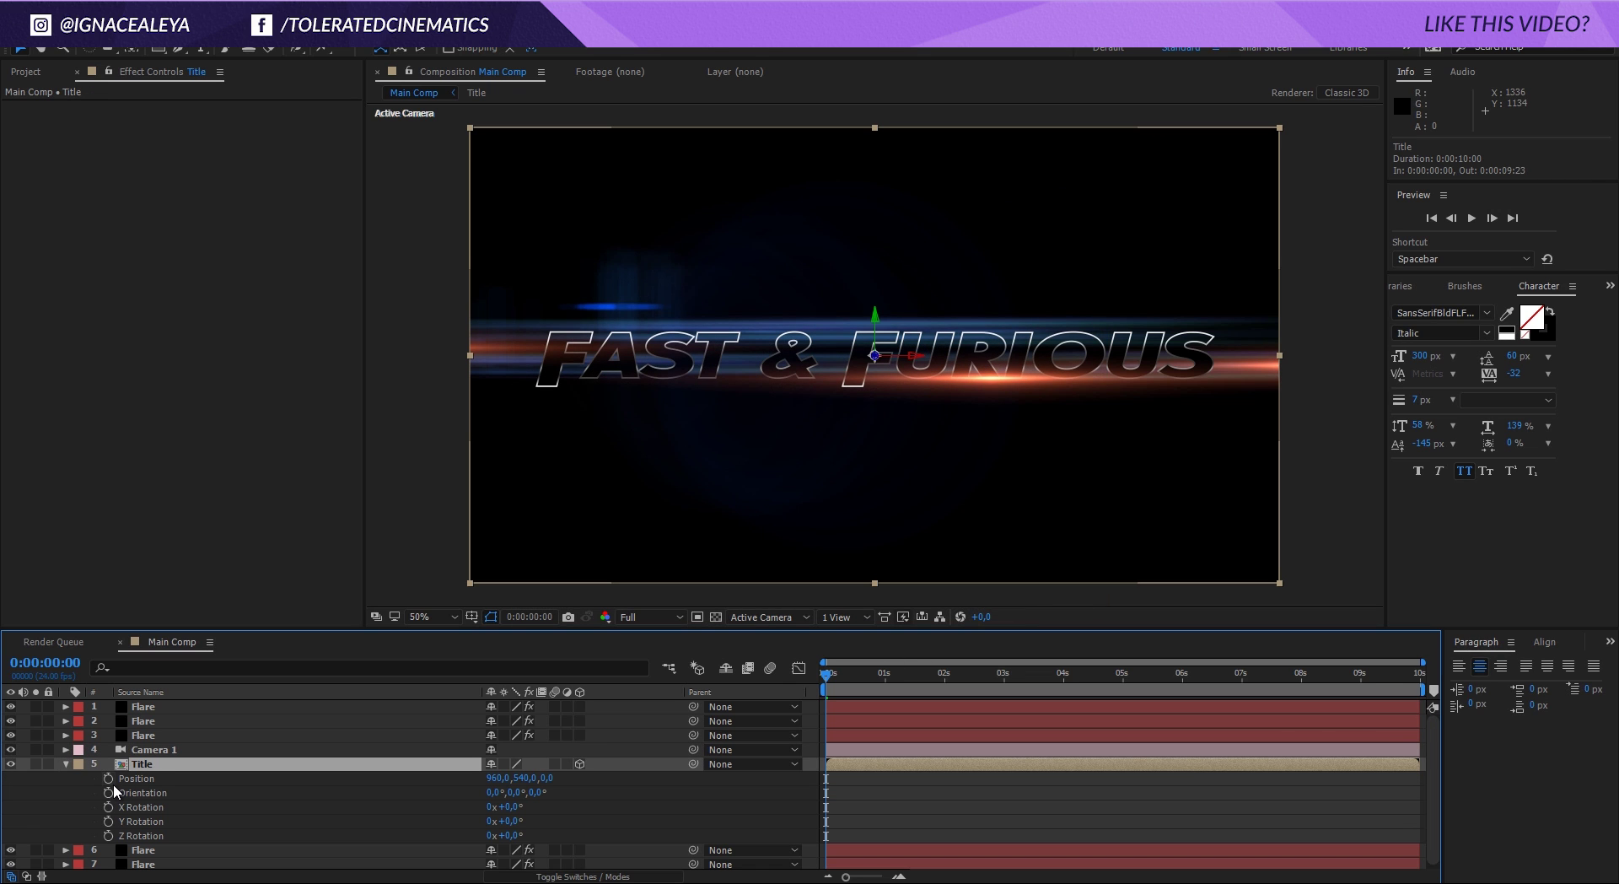
{"action": "left_click", "coordinate": [108, 779]}
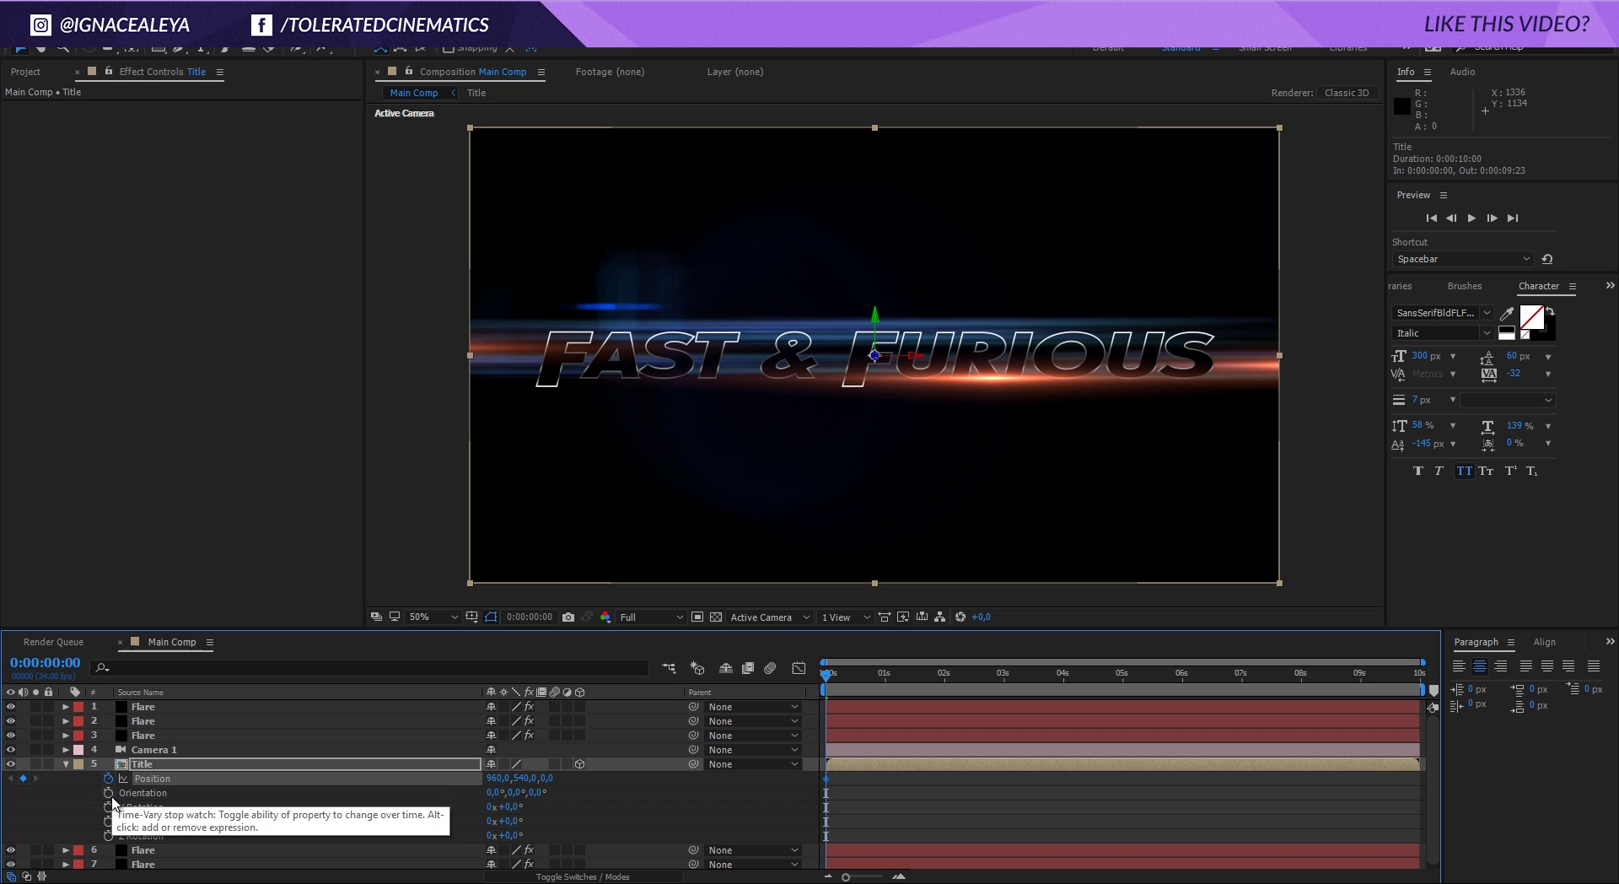
{"action": "left_click", "coordinate": [108, 793]}
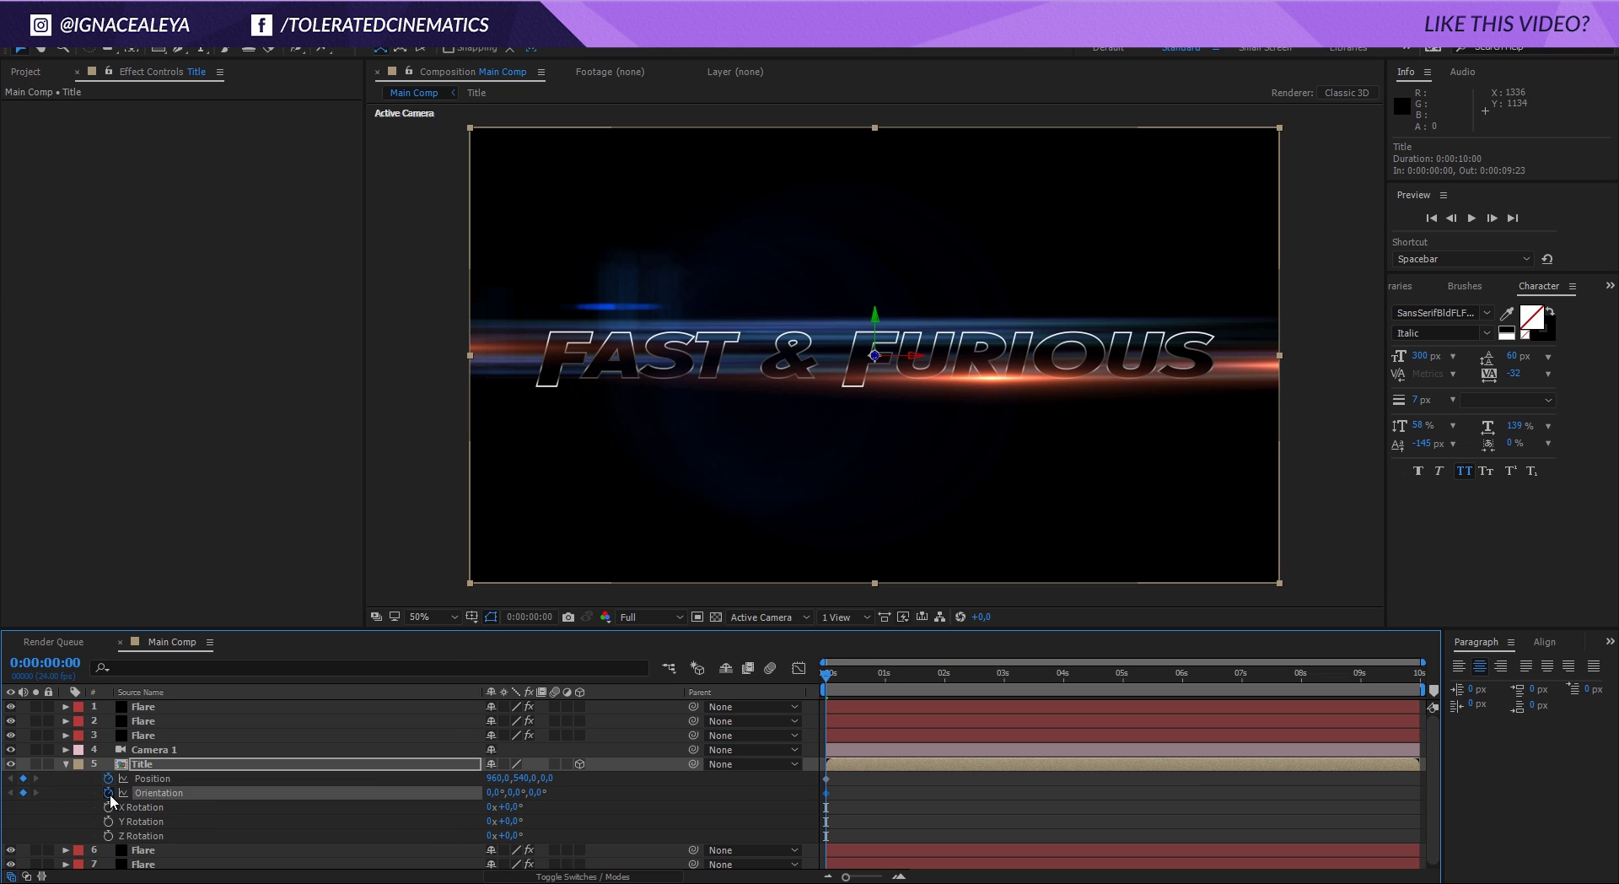
{"action": "left_click", "coordinate": [1122, 690]}
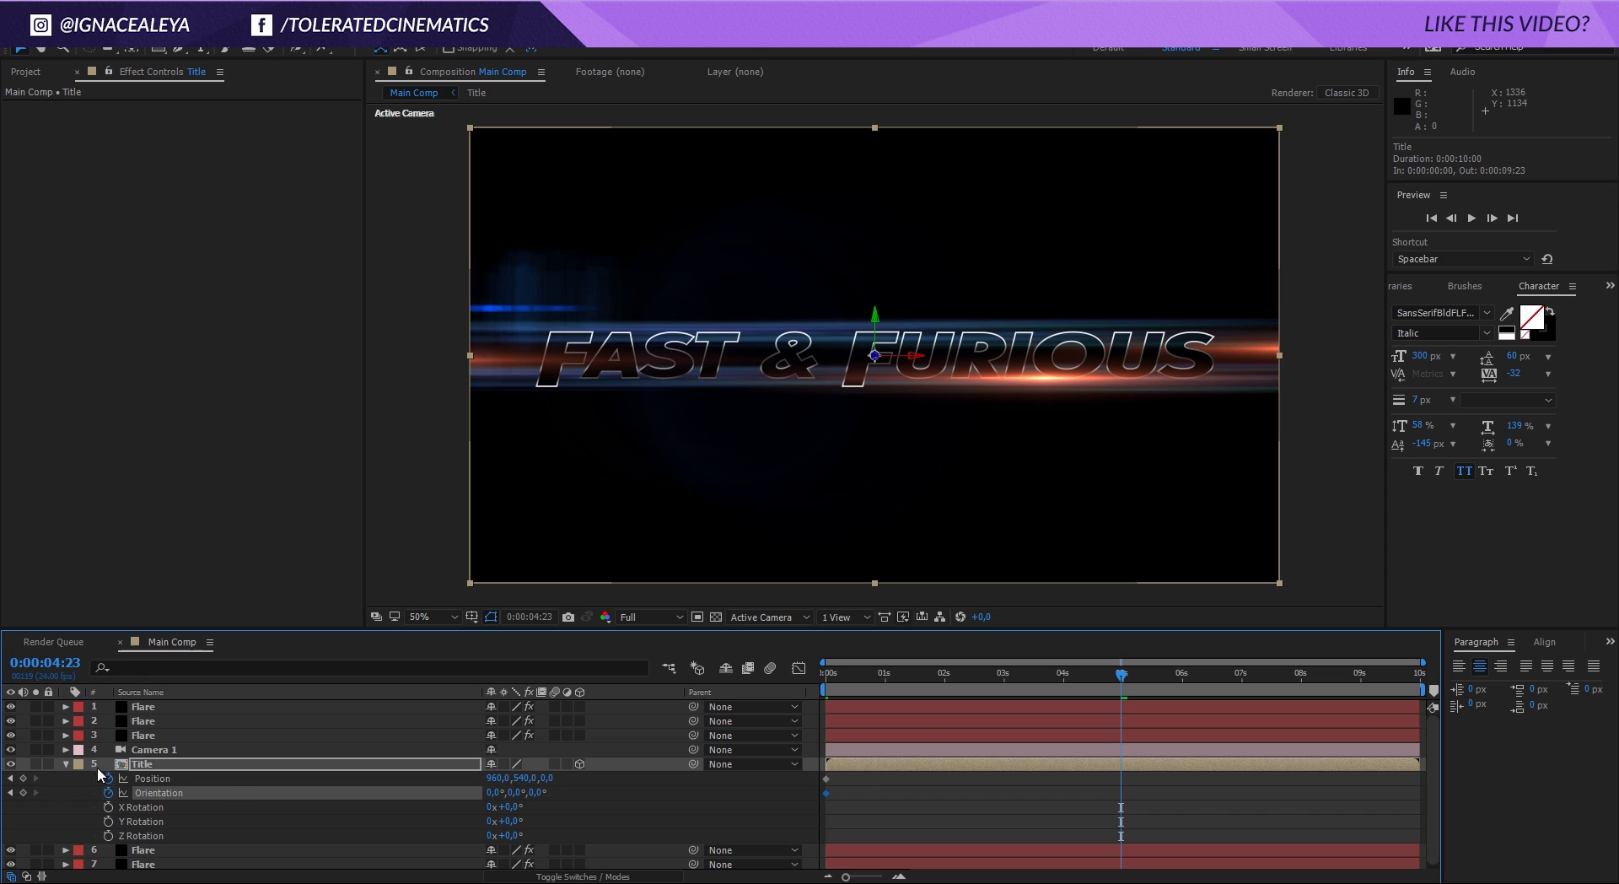
{"action": "left_click", "coordinate": [24, 779]}
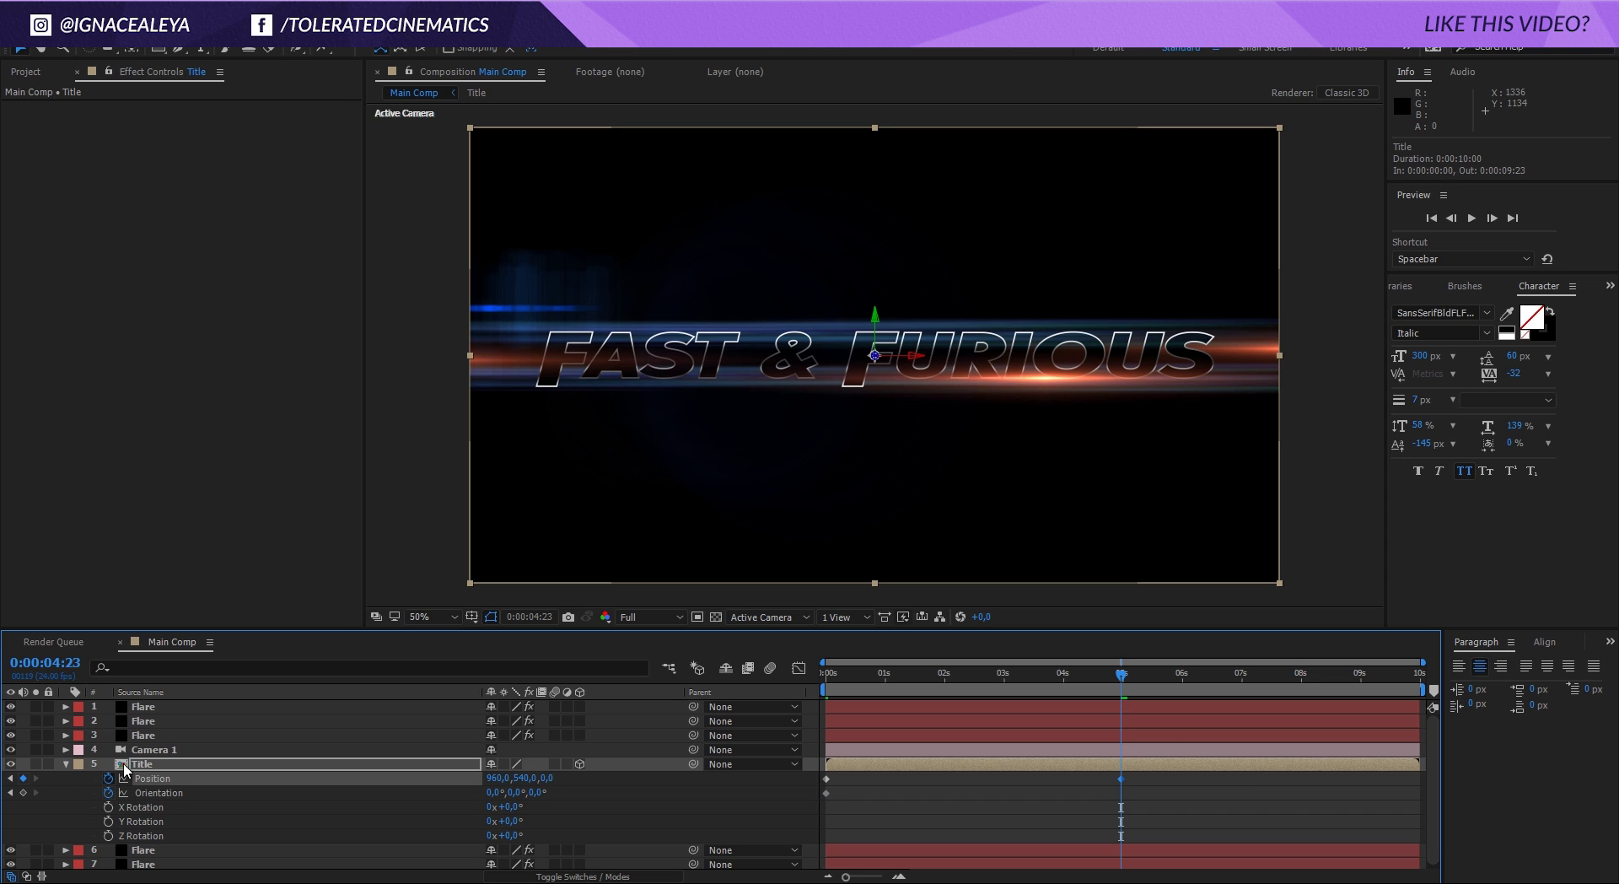
{"action": "left_click", "coordinate": [1124, 687]}
{"action": "left_click_drag", "start_coordinate": [1120, 778], "coordinate": [1123, 776]}
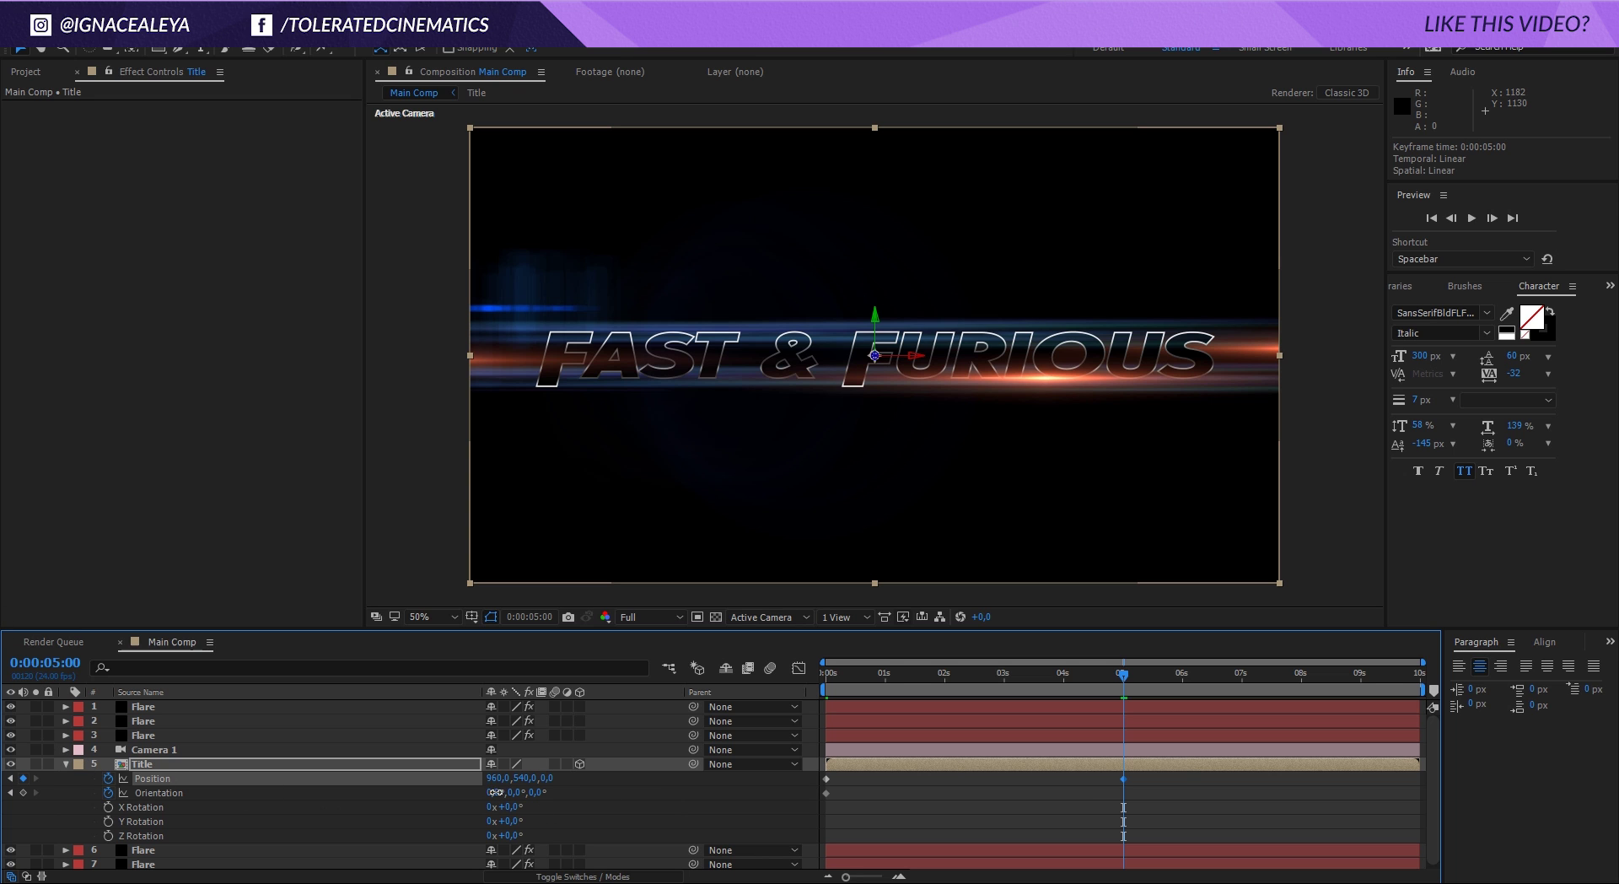
Set the Title's Orientation to 7°, 340°, 2° at 5 seconds, then return to the start.
{"action": "left_click_drag", "start_coordinate": [496, 792], "coordinate": [544, 793]}
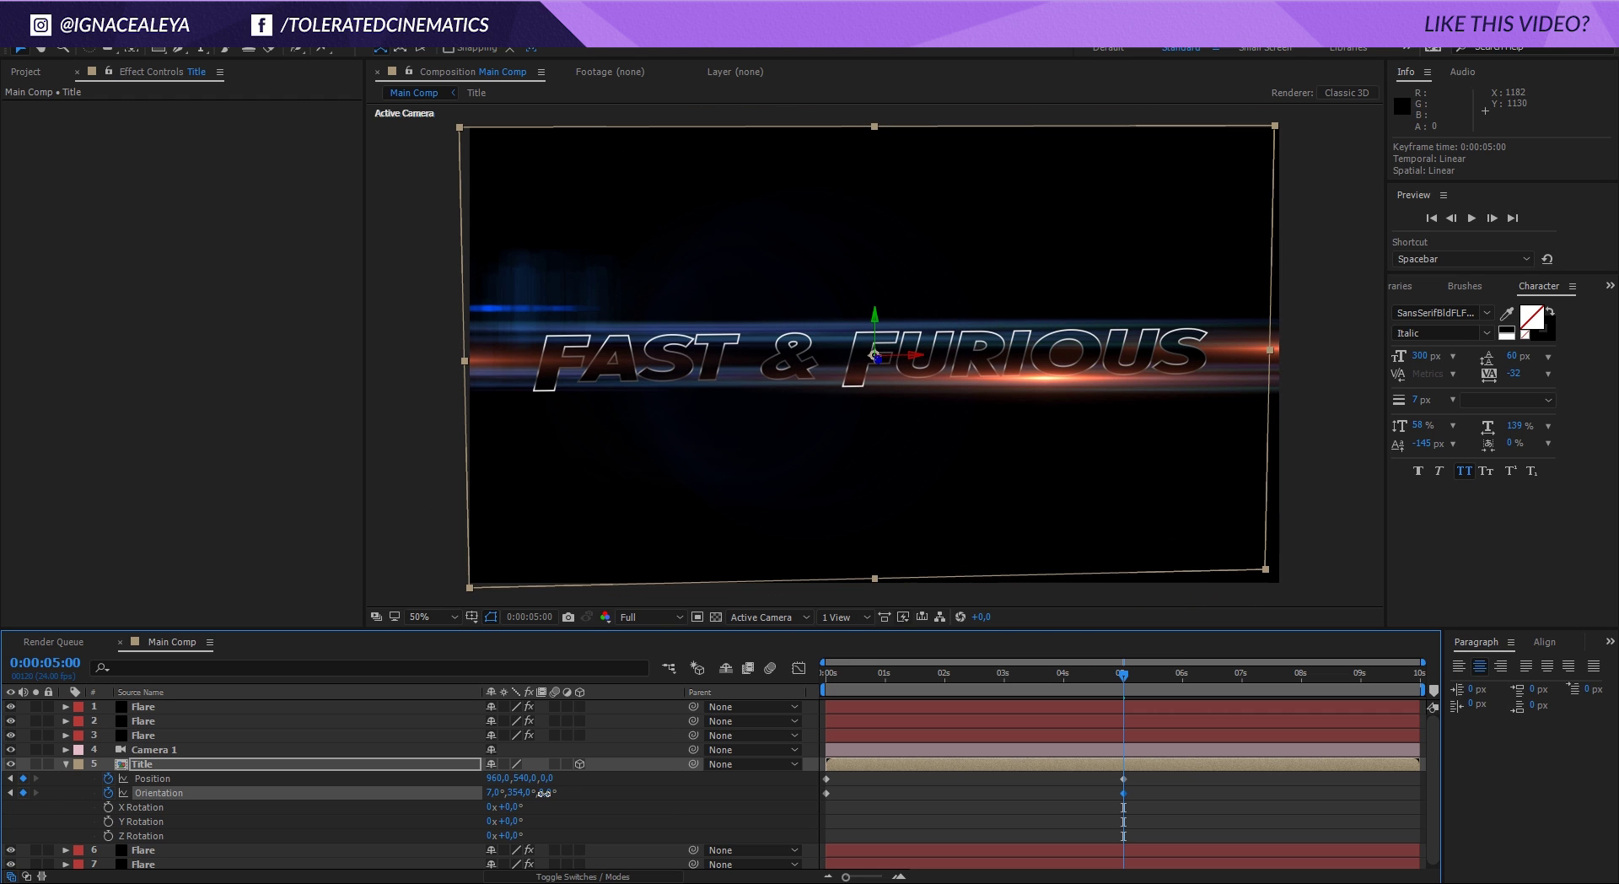
{"action": "left_click", "coordinate": [546, 792]}
{"action": "key", "text": "Return"}
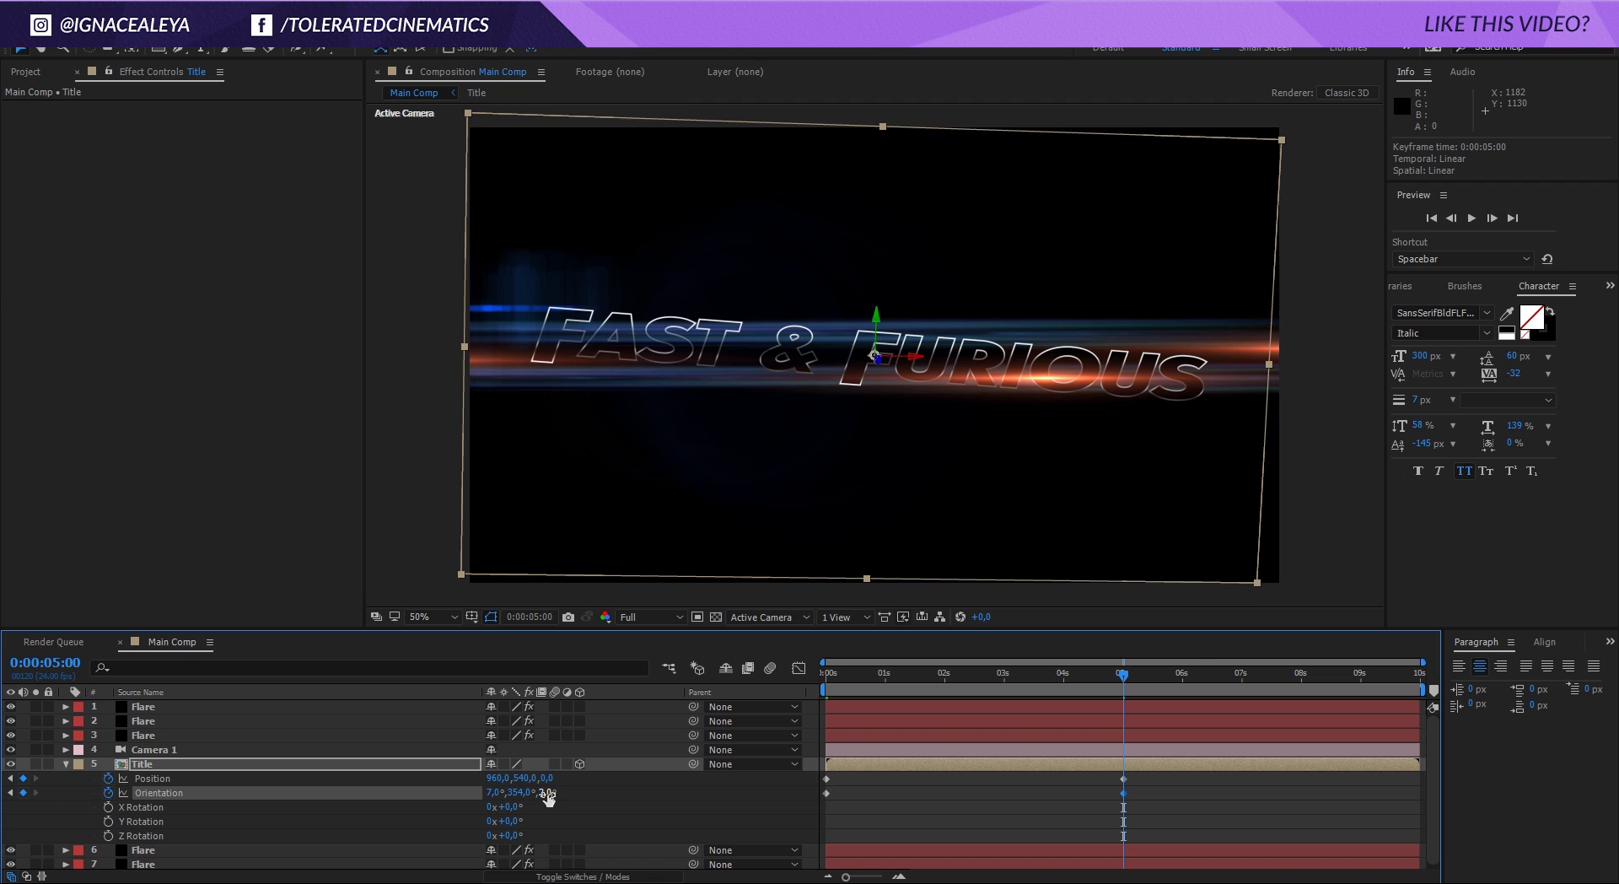
{"action": "left_click_drag", "start_coordinate": [547, 793], "coordinate": [542, 793]}
{"action": "left_click", "coordinate": [520, 792]}
{"action": "type", "text": "3"}
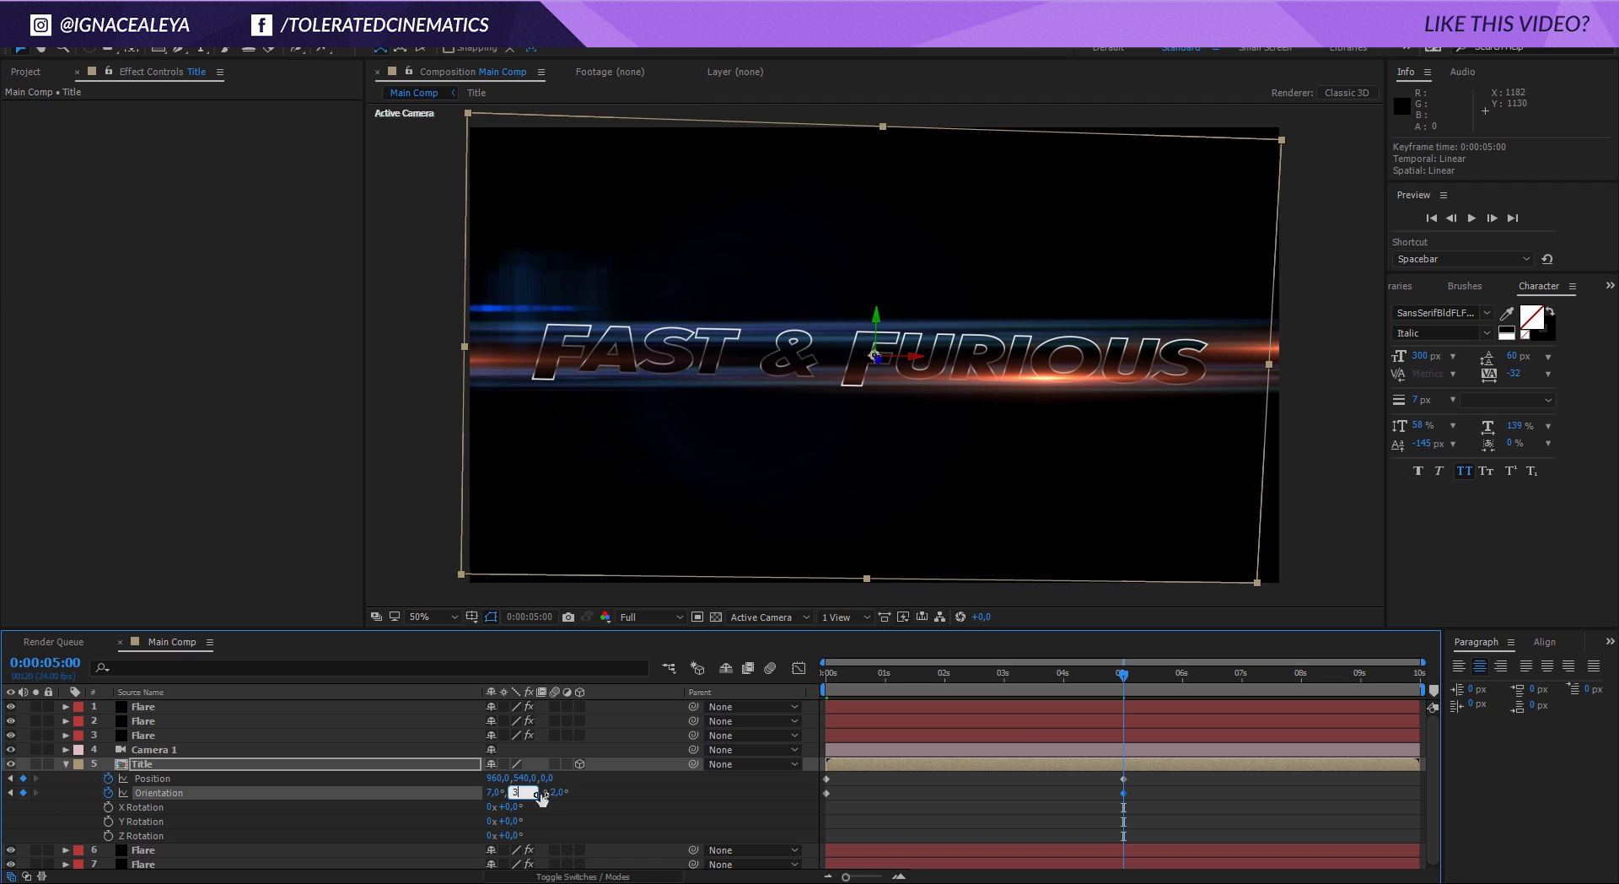
{"action": "type", "text": "40"}
{"action": "key", "text": "Return"}
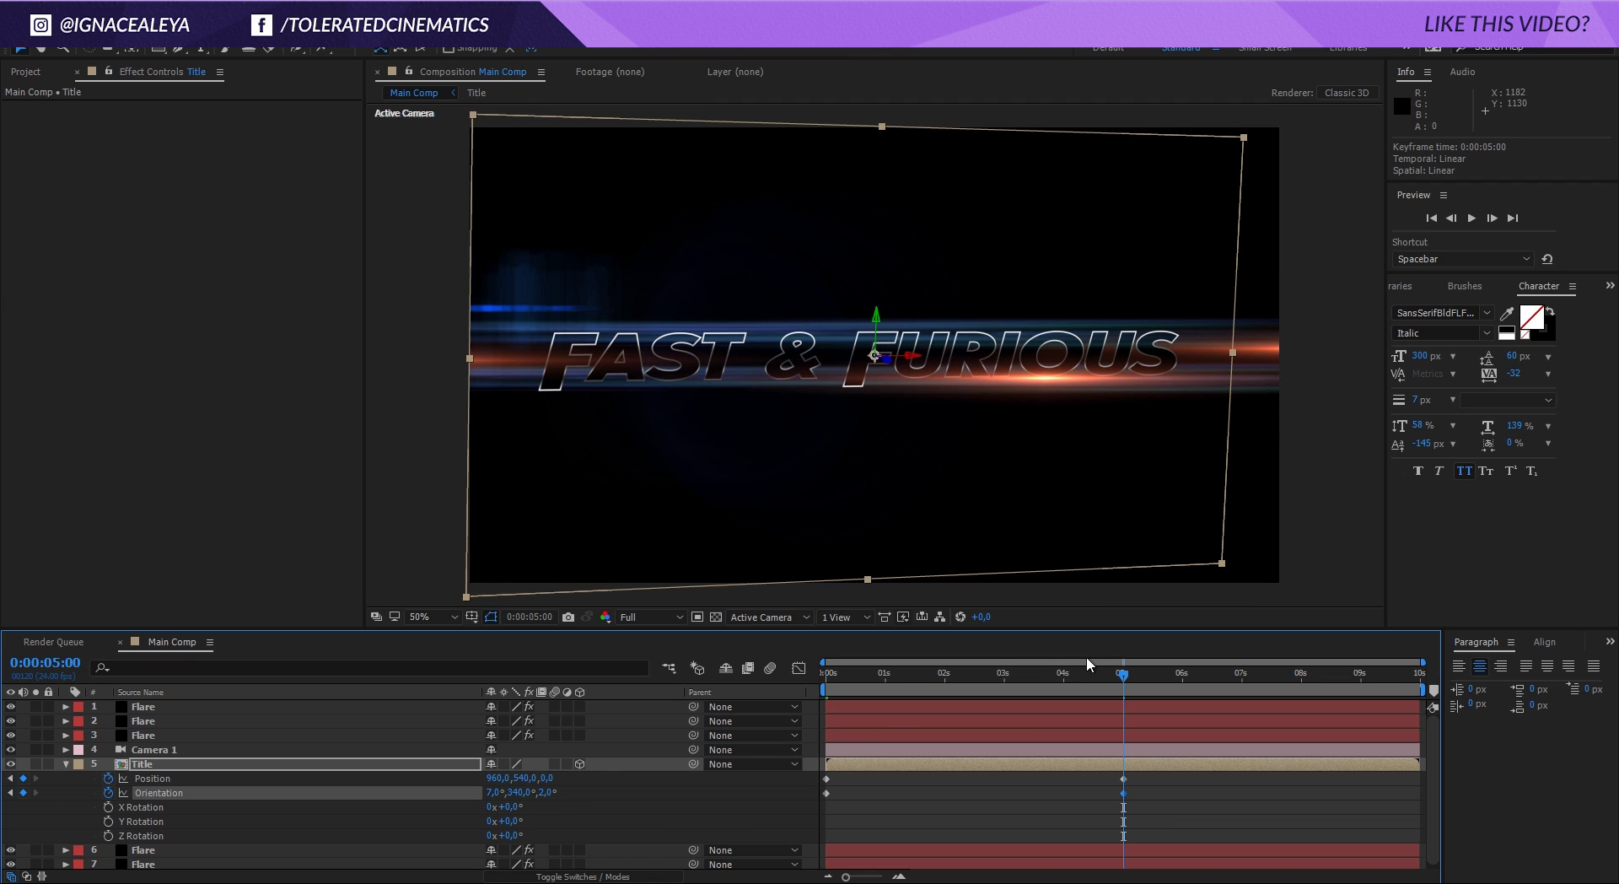
{"action": "key", "text": "Home"}
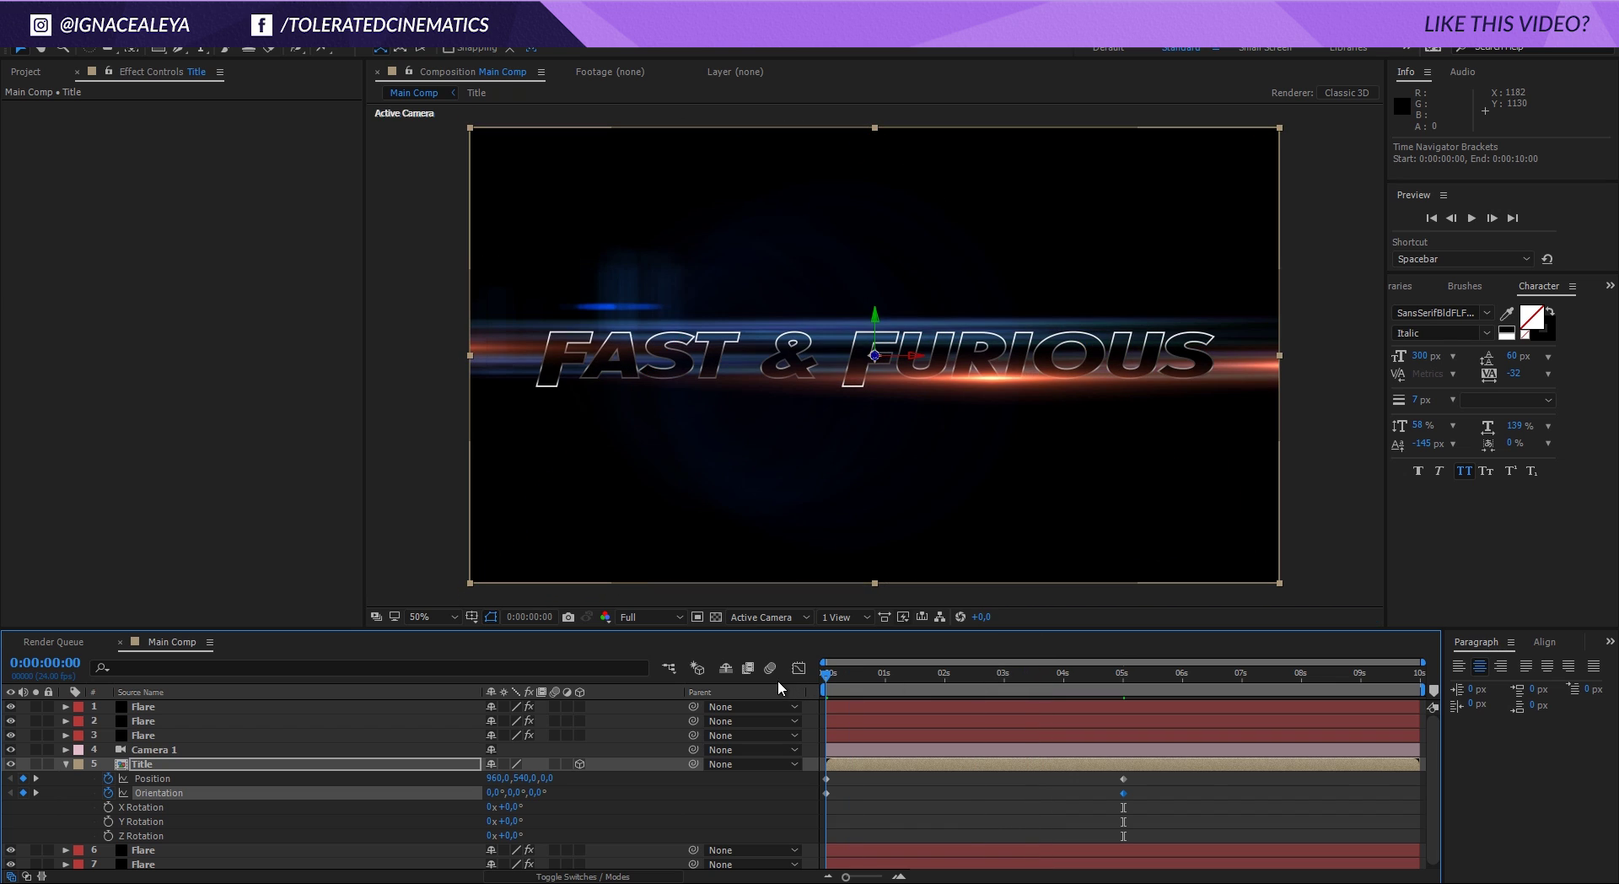
Keyframe Camera 1's Position and push it slightly closer at 5 seconds.
{"action": "left_click", "coordinate": [141, 751]}
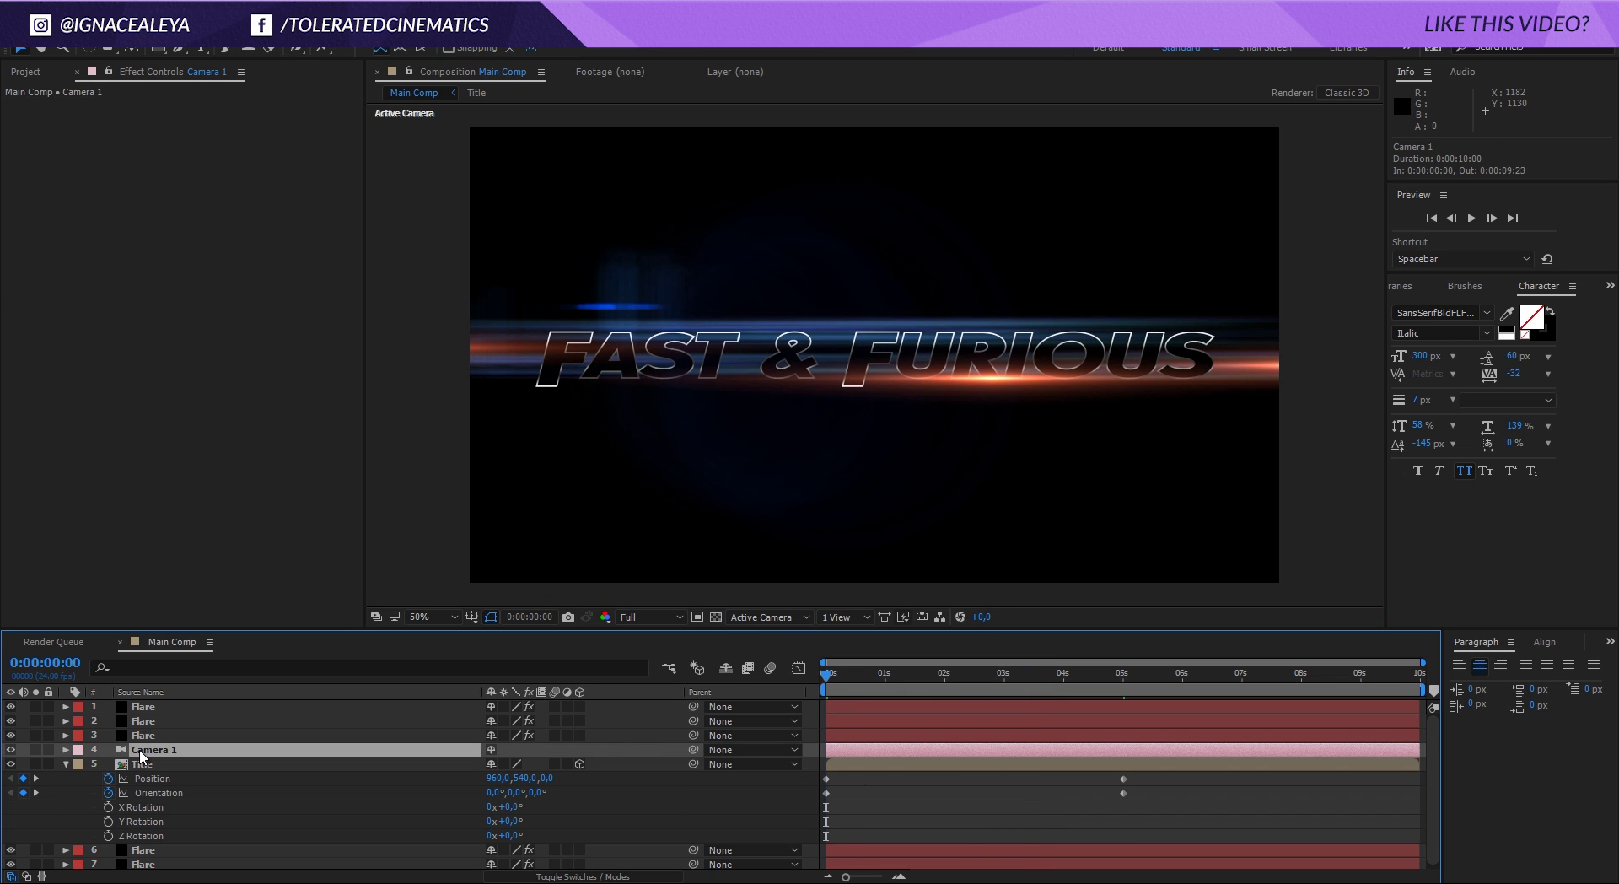
{"action": "key", "text": "p"}
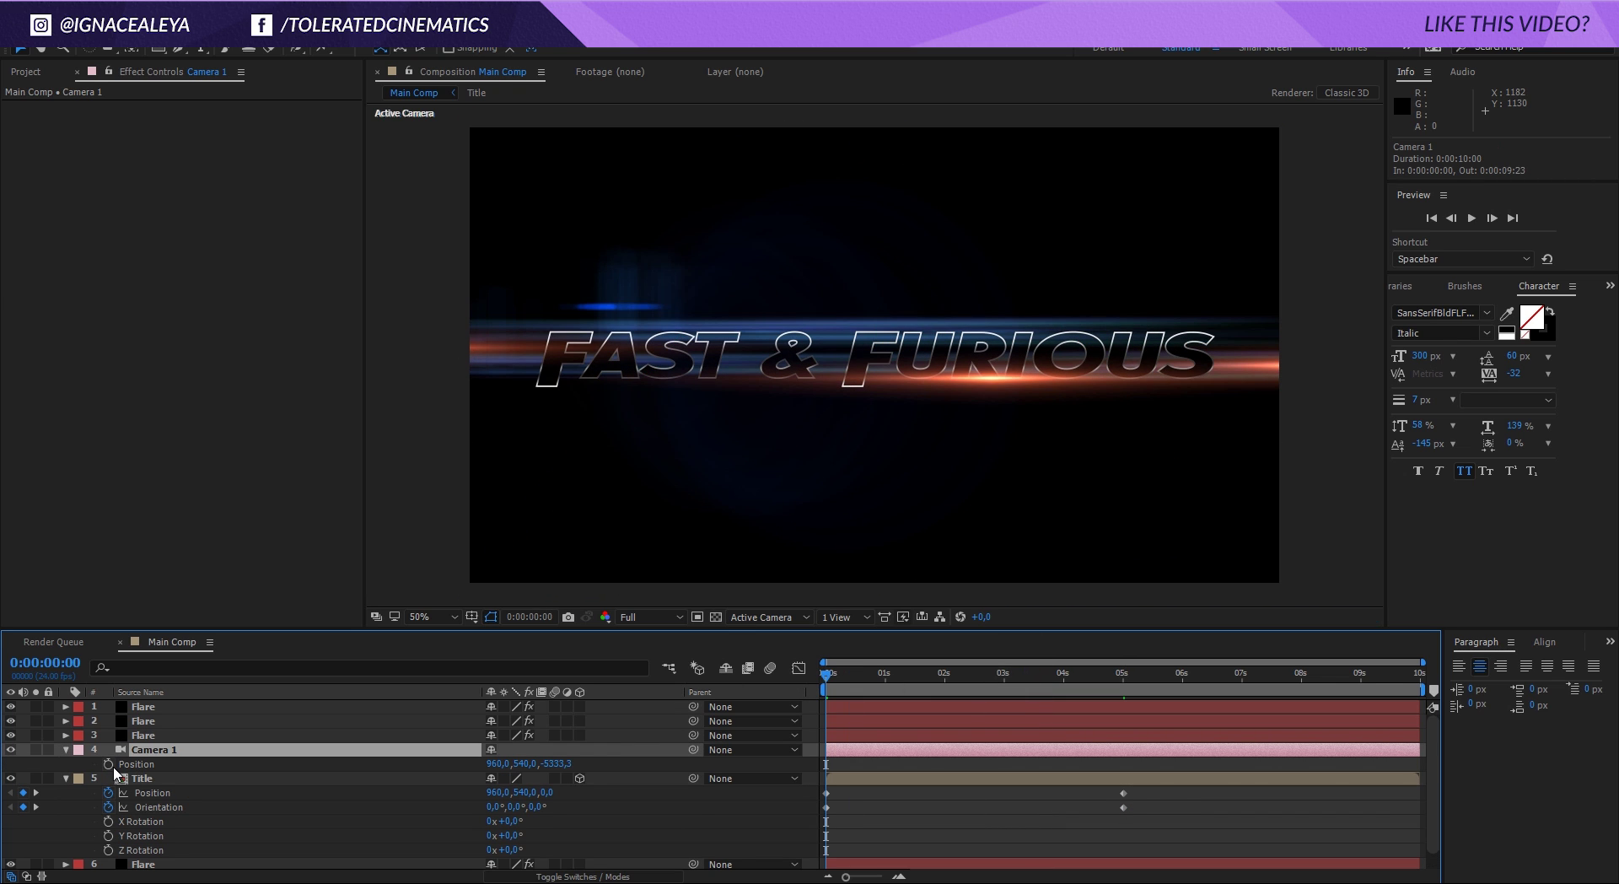
{"action": "left_click", "coordinate": [108, 764]}
{"action": "left_click", "coordinate": [910, 679]}
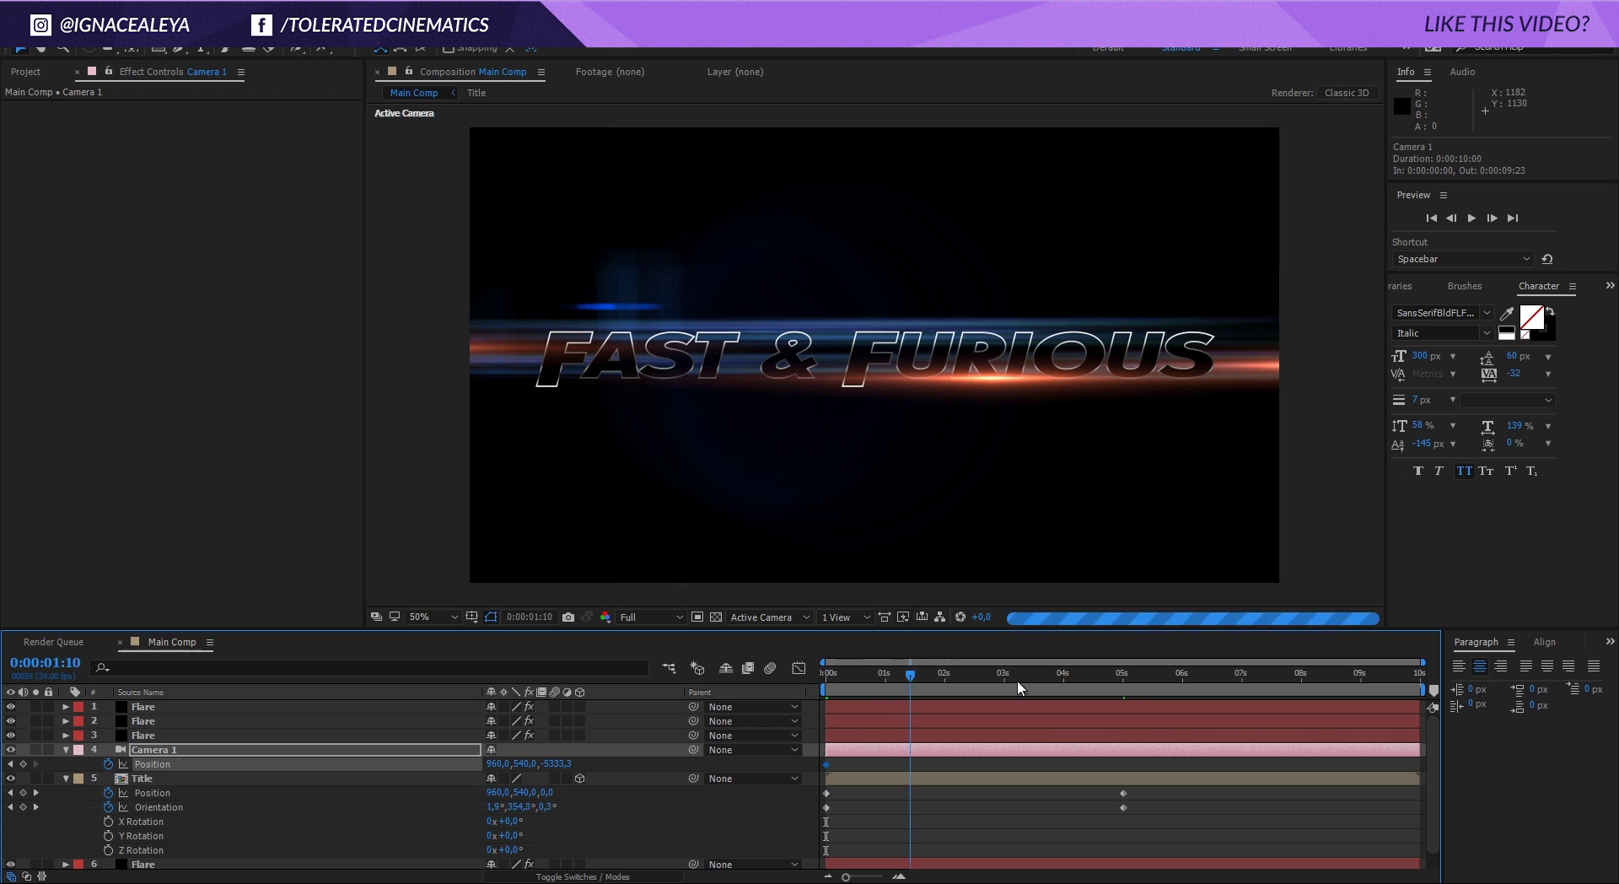
{"action": "left_click_drag", "start_coordinate": [1020, 688], "coordinate": [1107, 698]}
{"action": "left_click_drag", "start_coordinate": [552, 764], "coordinate": [804, 713]}
Pull the camera far back to Z -8951.3 at frame 0, move it closer at frame 4, and preview.
{"action": "key", "text": "Home"}
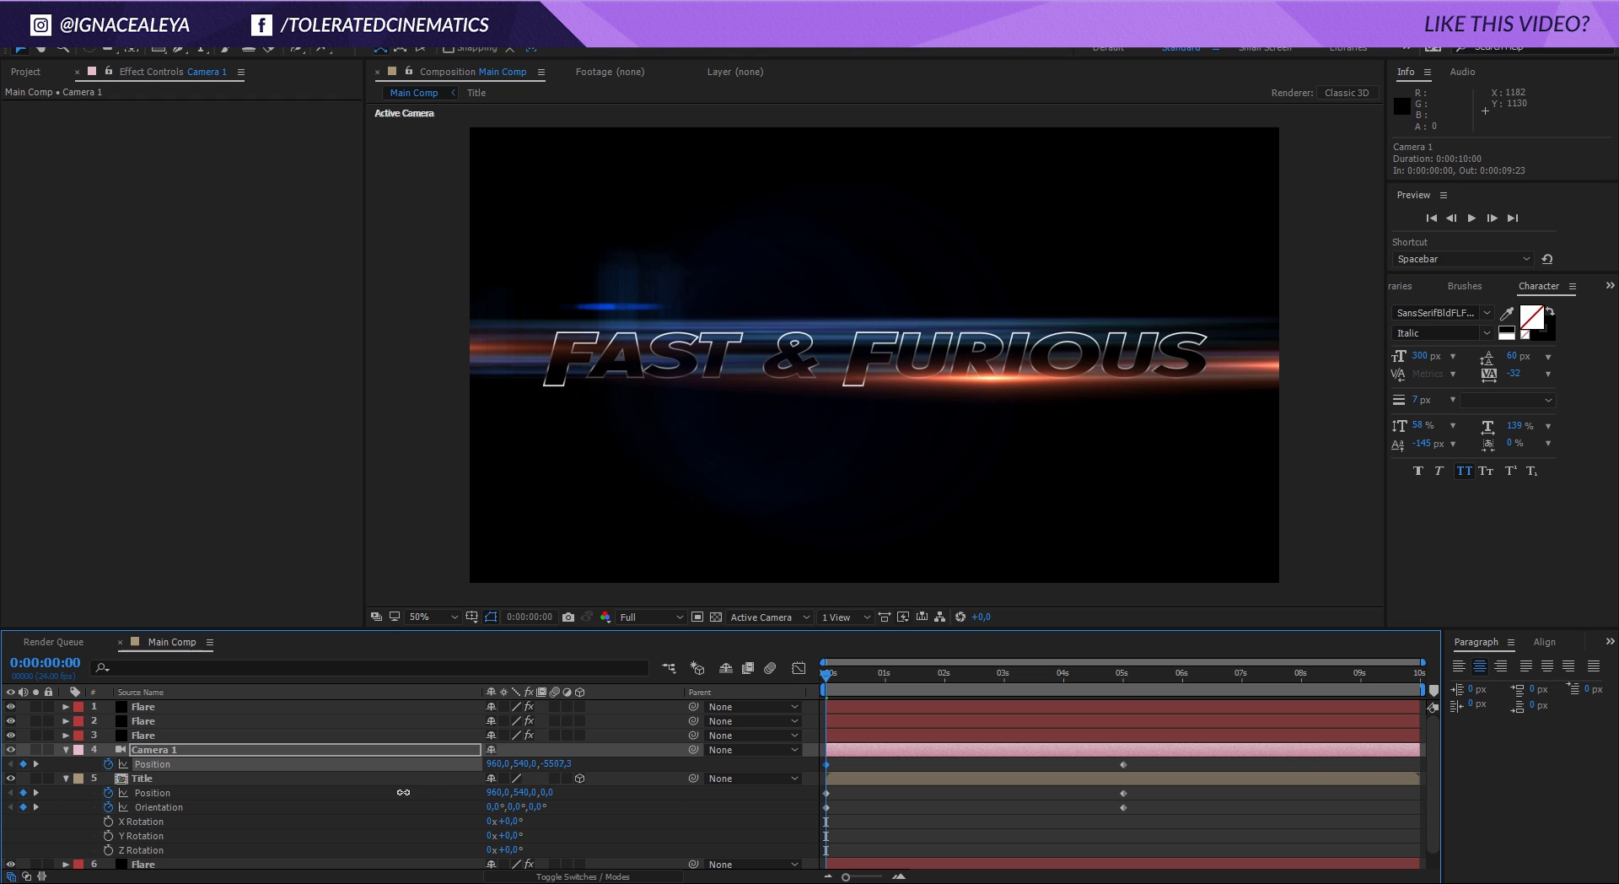
{"action": "left_click_drag", "start_coordinate": [403, 791], "coordinate": [361, 802]}
{"action": "key", "text": "Page_Down"}
{"action": "key", "text": "Page_Down"}
{"action": "key", "text": "Page_Down"}
{"action": "key", "text": "Page_Down"}
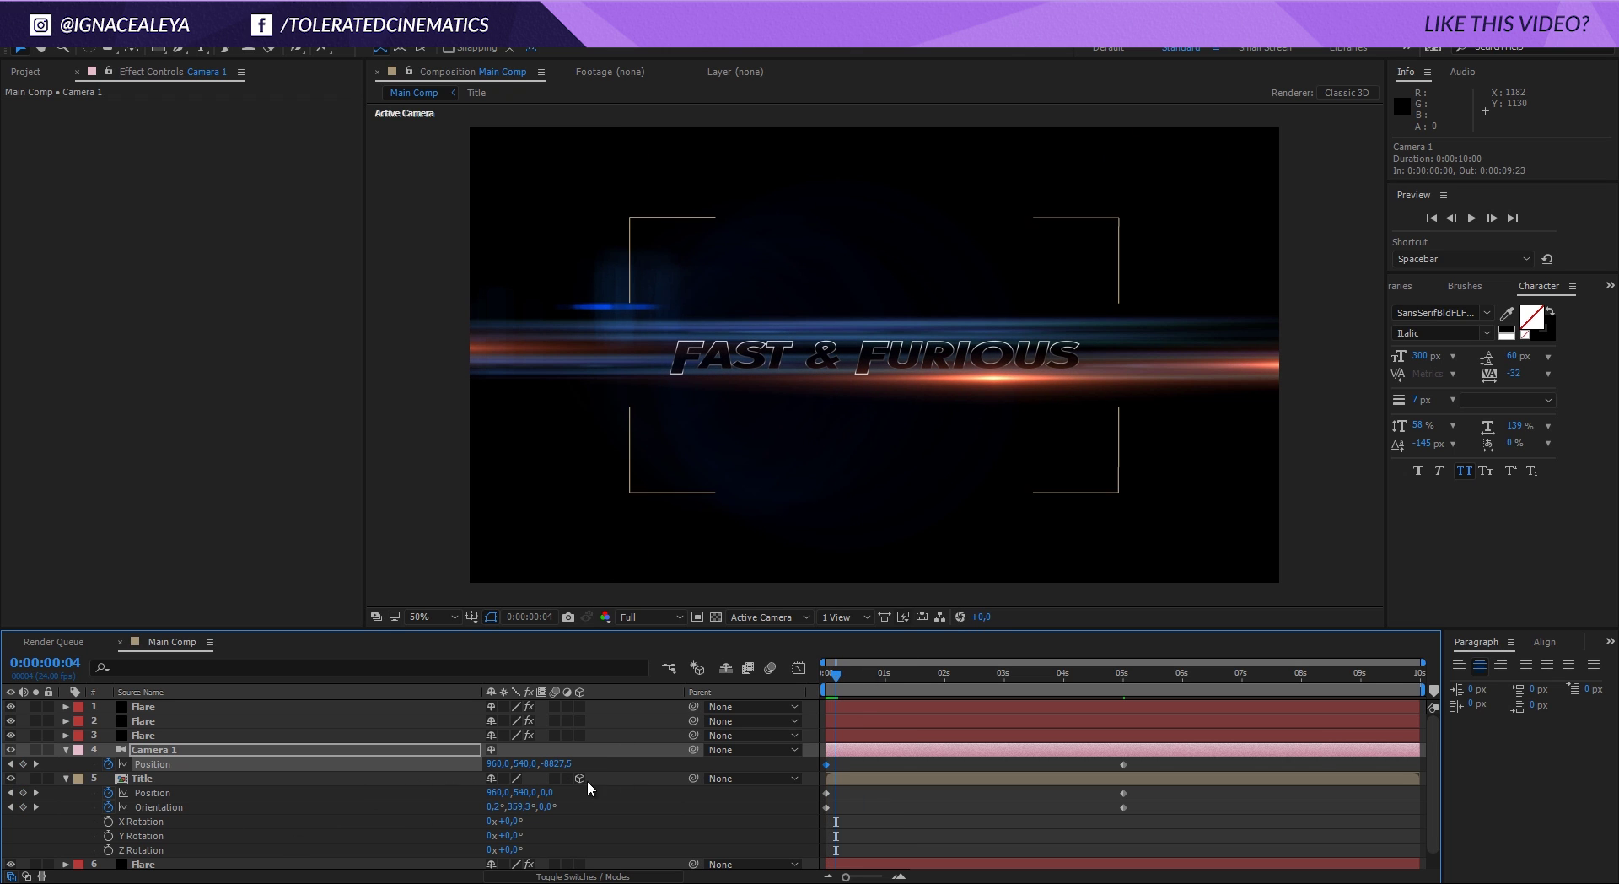
{"action": "left_click_drag", "start_coordinate": [557, 763], "coordinate": [777, 748]}
{"action": "key", "text": "space"}
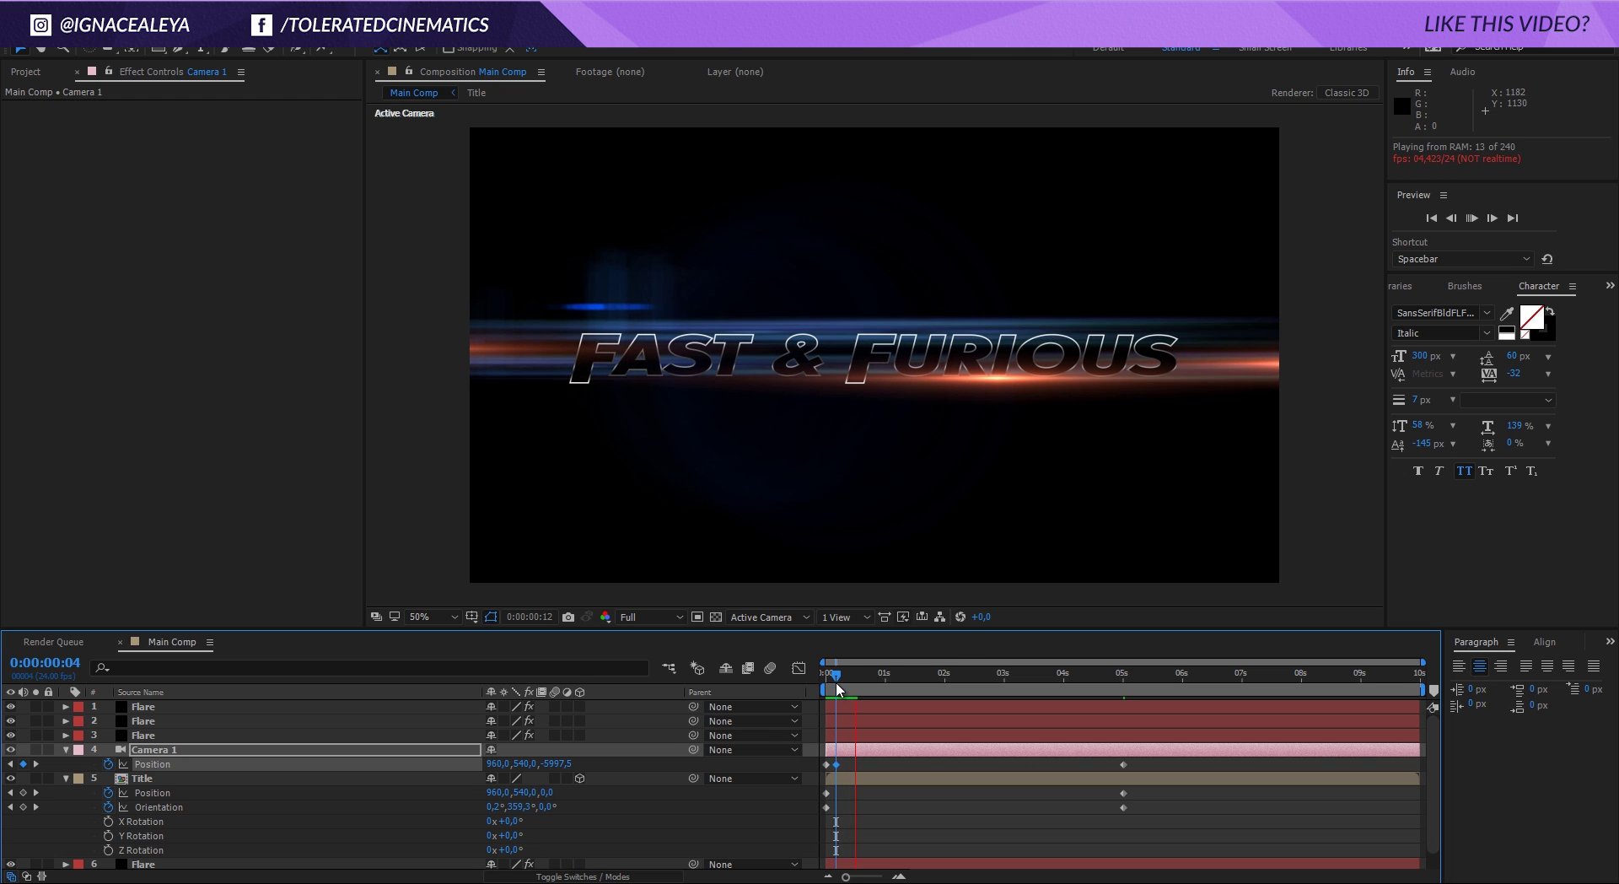
{"action": "left_click_drag", "start_coordinate": [838, 679], "coordinate": [793, 682]}
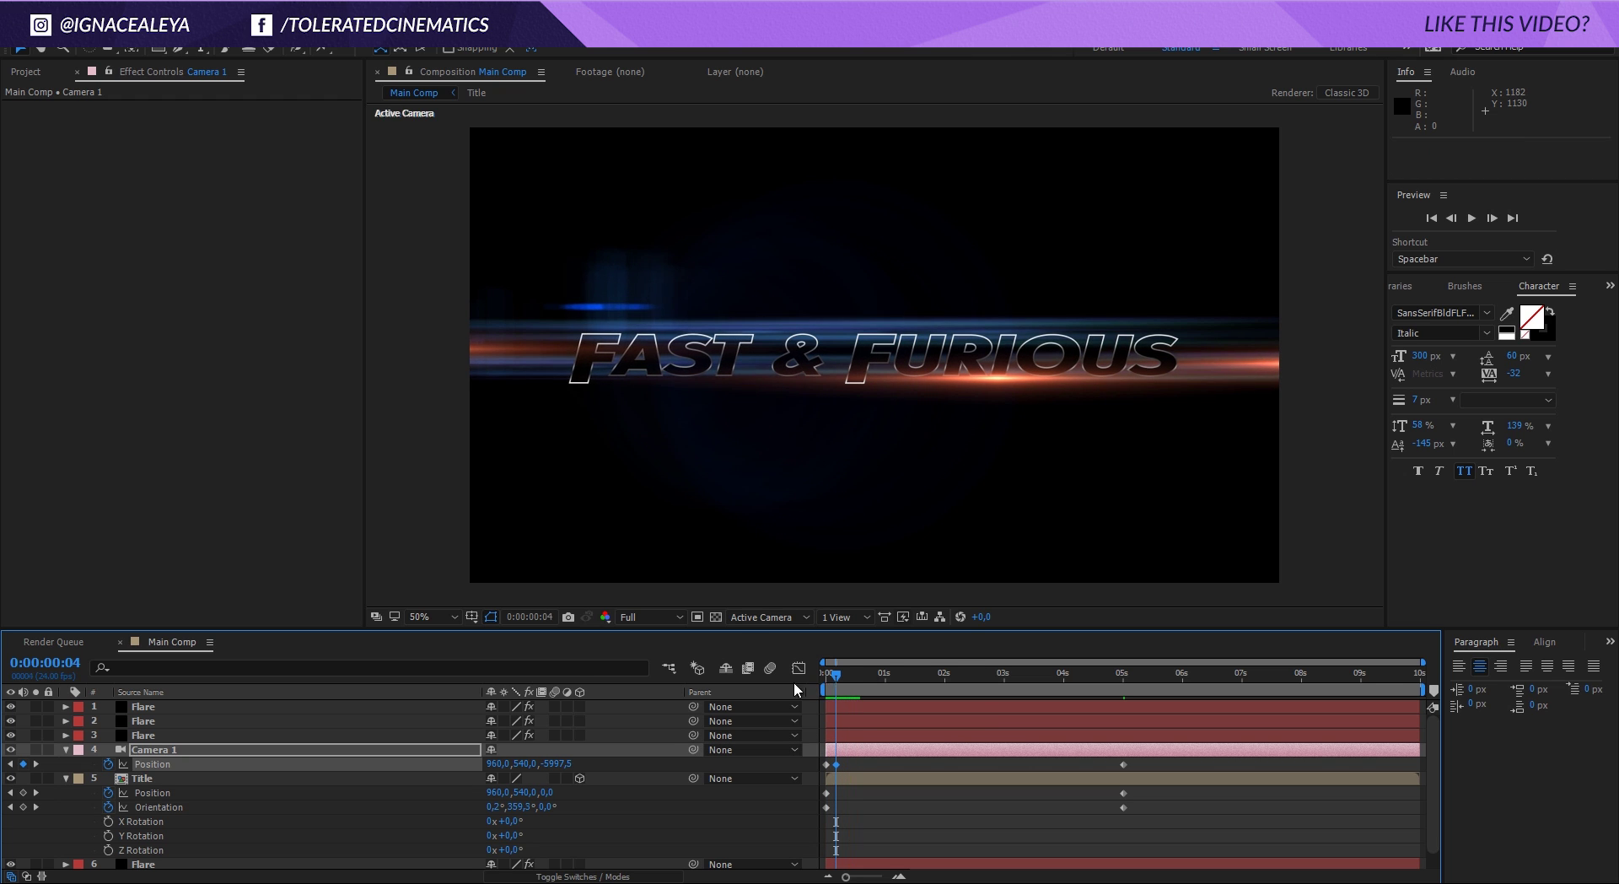
Keyframe Flare 1's Brightness from 1070 at frame 0 to 100 at frame 14 with Easy Ease.
{"action": "left_click", "coordinate": [180, 706]}
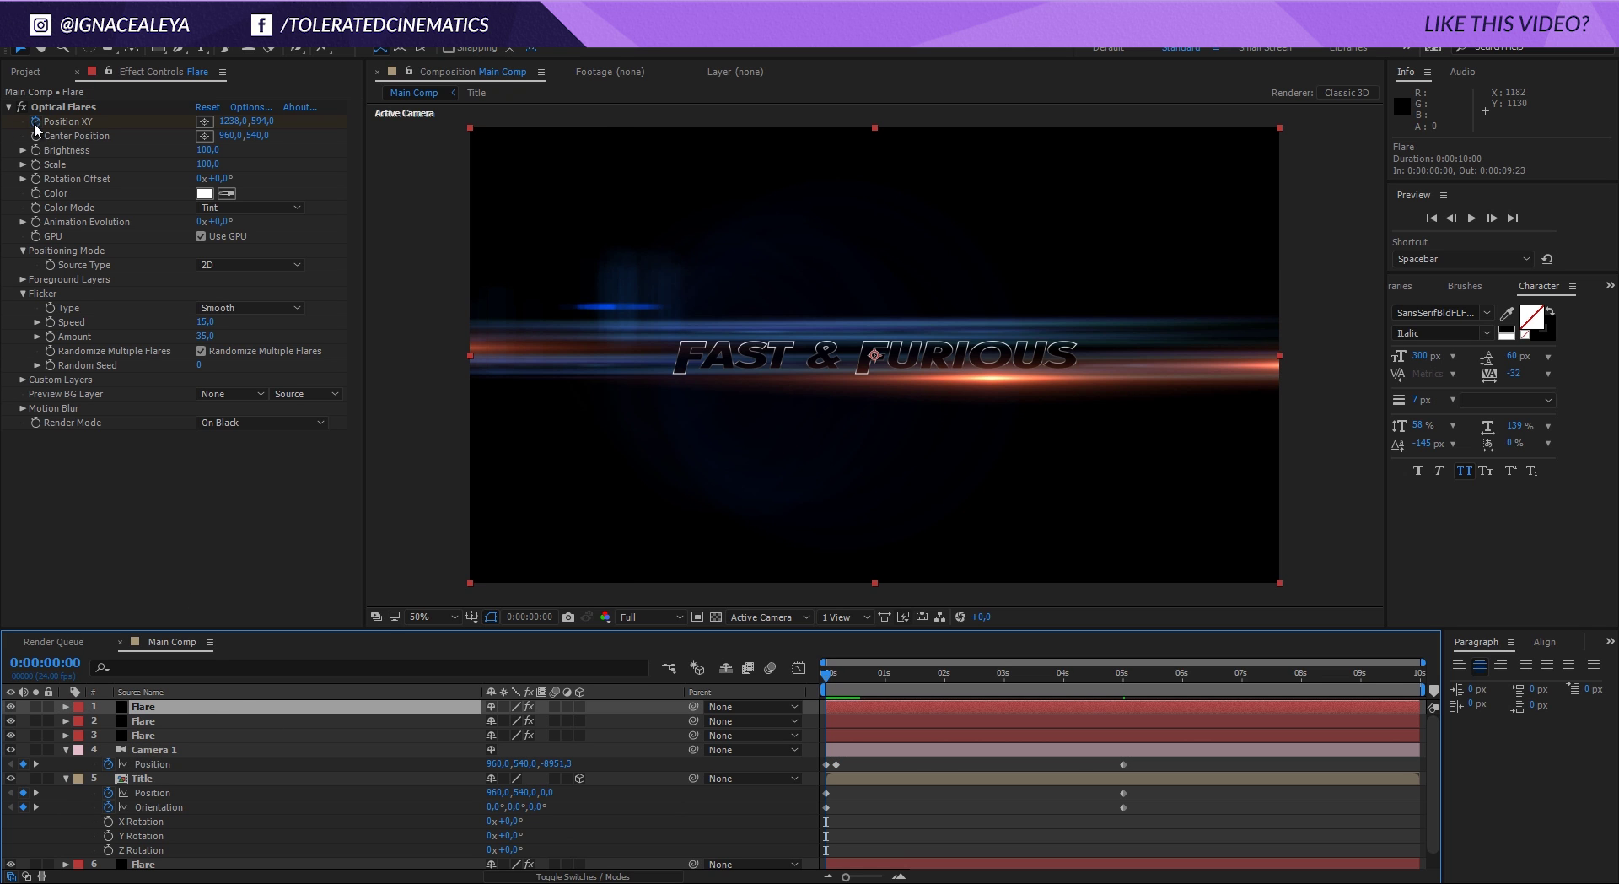
{"action": "left_click", "coordinate": [36, 144]}
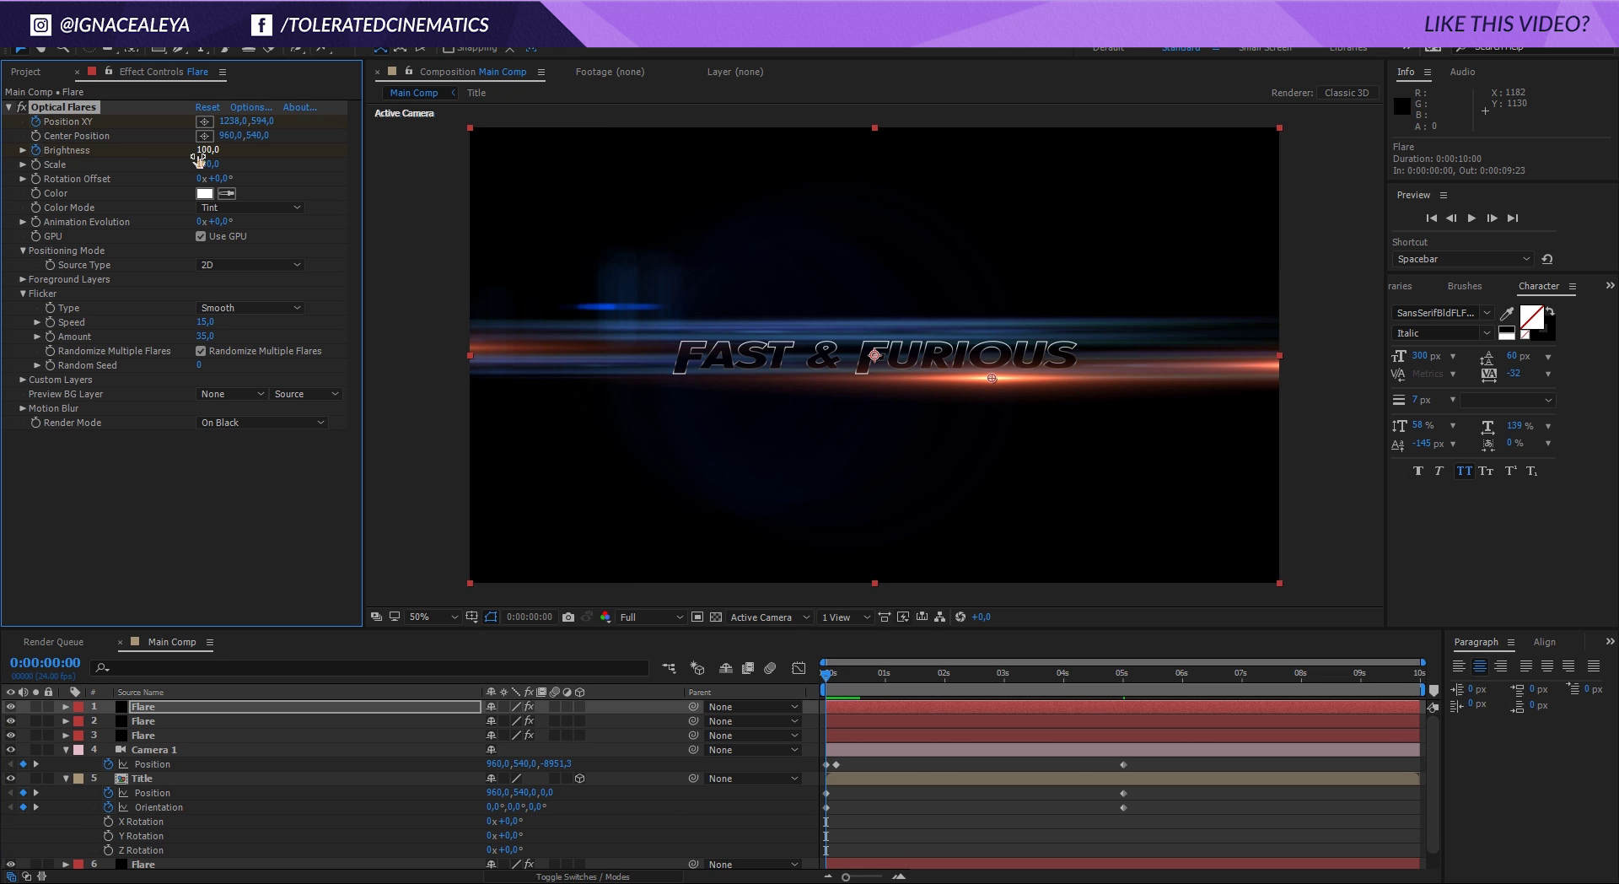
{"action": "mouse_move", "coordinate": [200, 152]}
{"action": "left_mouse_down"}
{"action": "mouse_move", "coordinate": [670, 202]}
{"action": "mouse_move", "coordinate": [710, 213]}
{"action": "mouse_move", "coordinate": [700, 230]}
{"action": "left_mouse_up"}
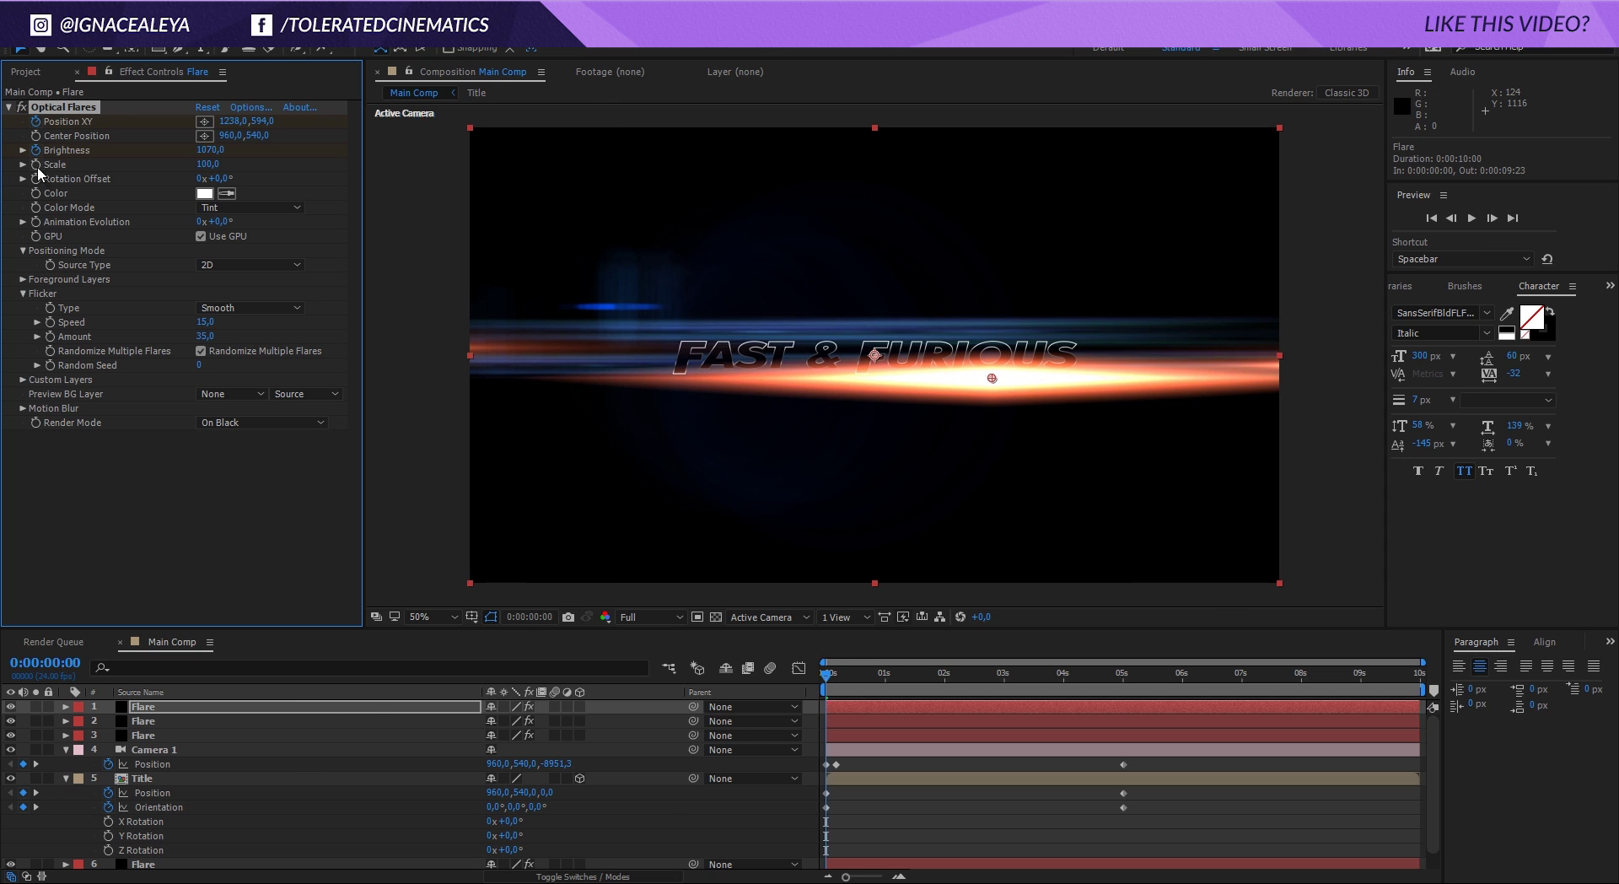
{"action": "key", "text": "u"}
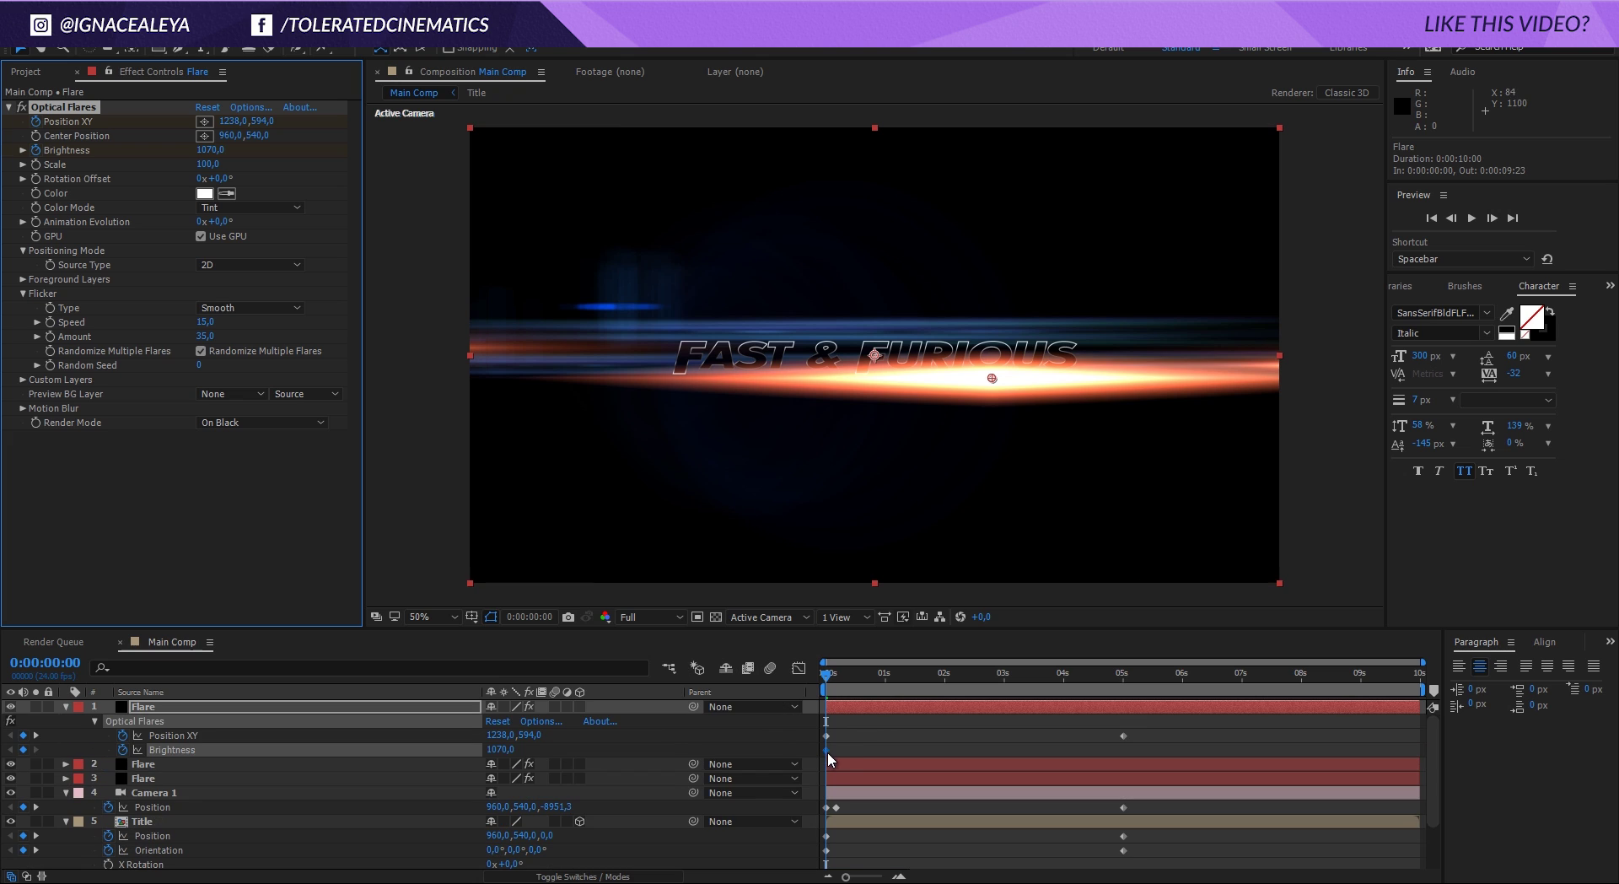
{"action": "key", "text": "space"}
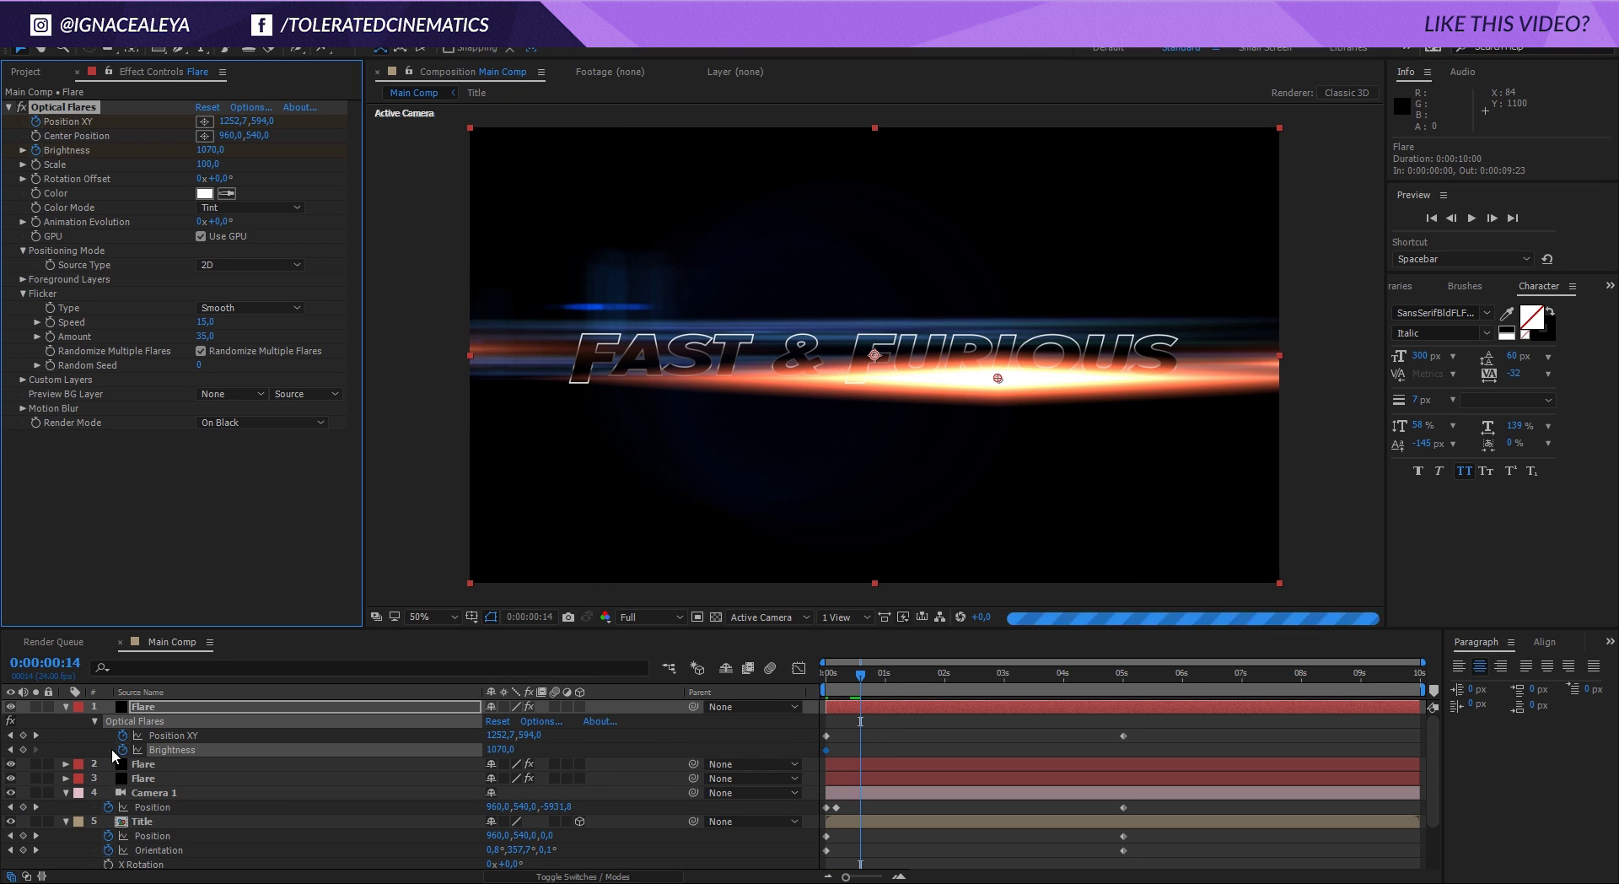
{"action": "left_click", "coordinate": [497, 748]}
{"action": "type", "text": "100"}
{"action": "key", "text": "Return"}
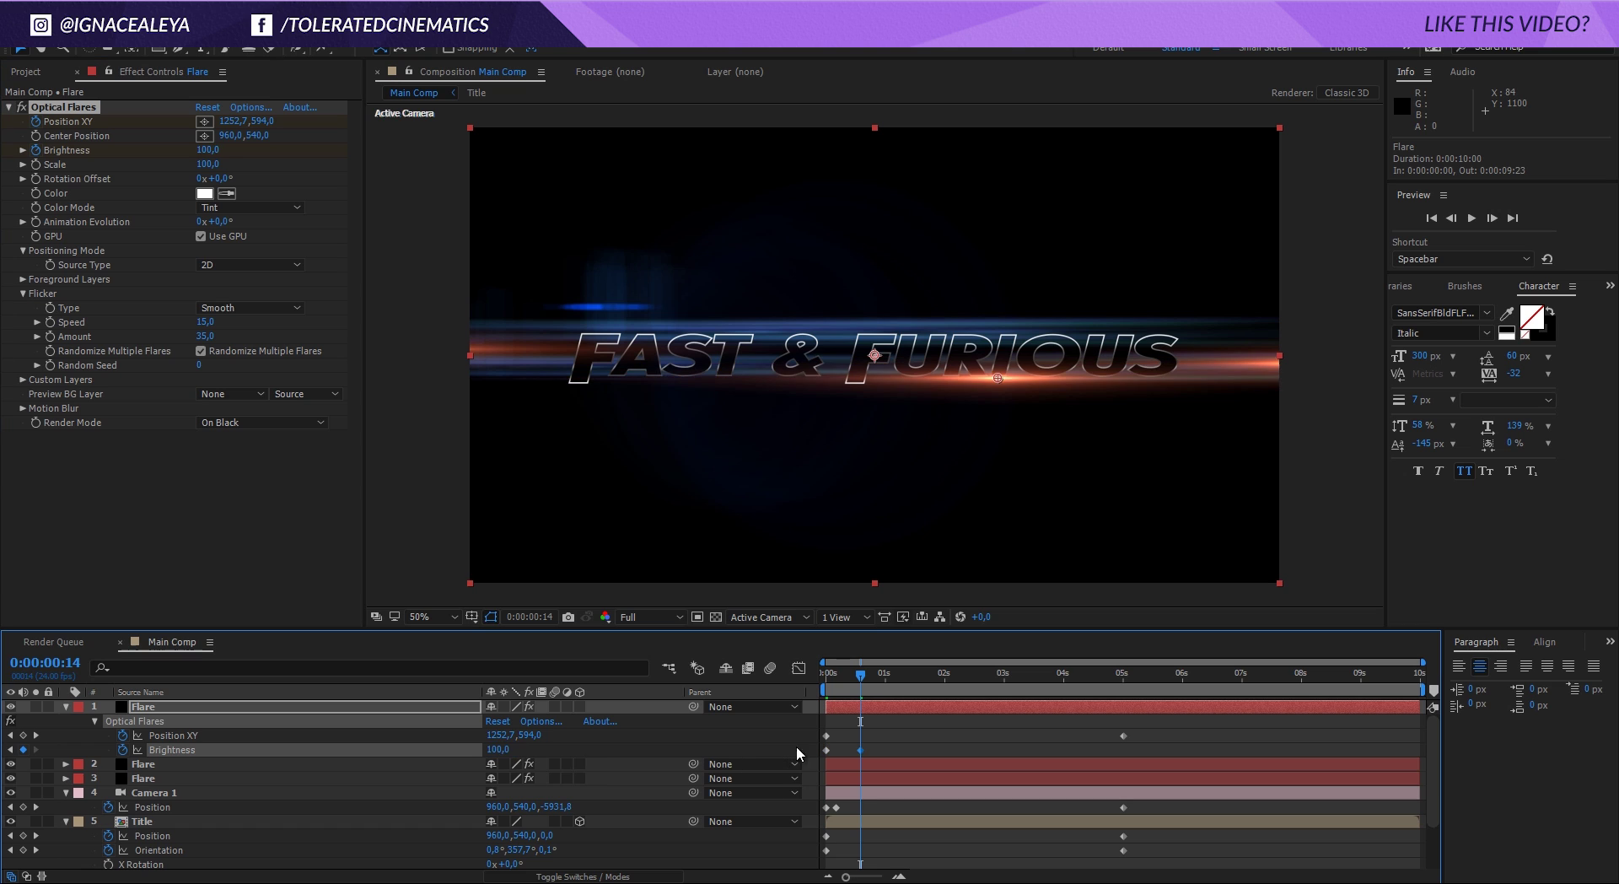
{"action": "right_click", "coordinate": [861, 748]}
{"action": "mouse_move", "coordinate": [883, 738]}
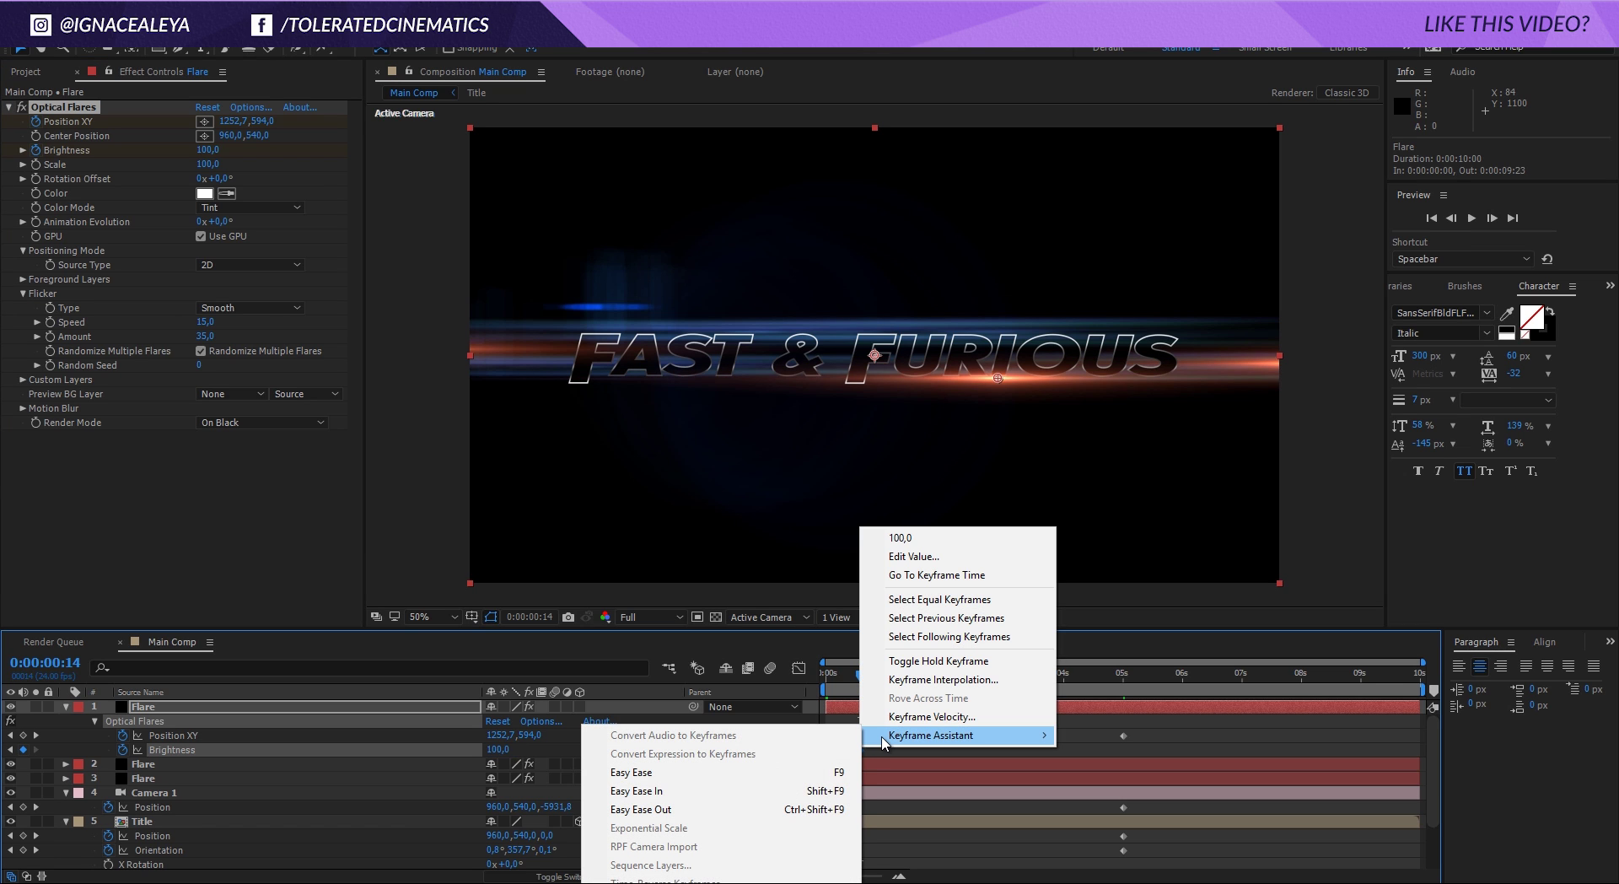
{"action": "left_click", "coordinate": [705, 772]}
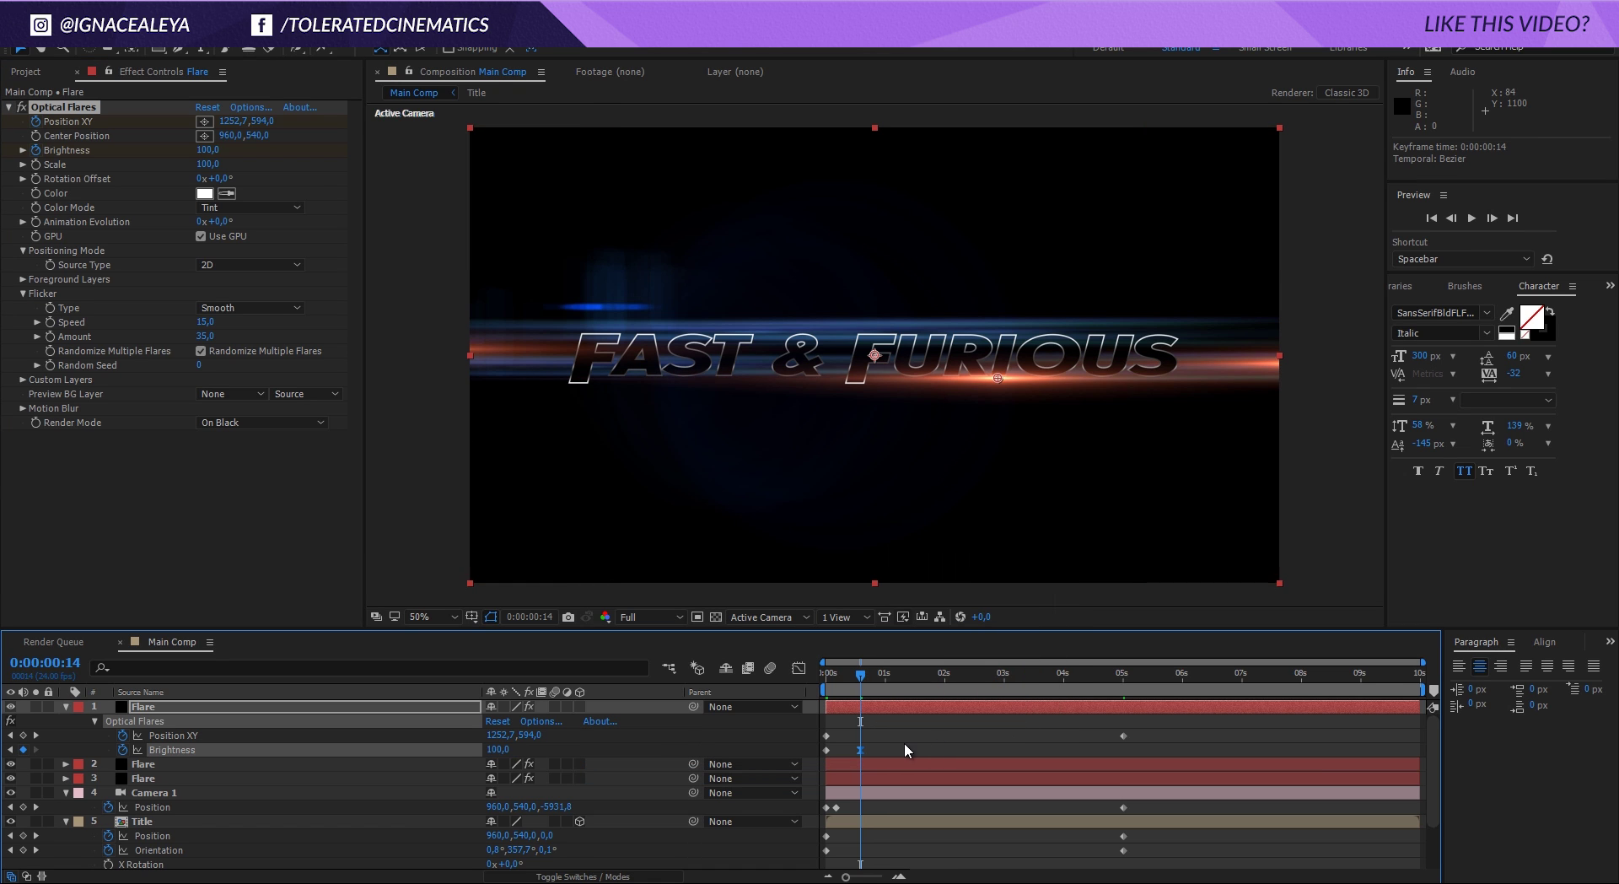
Copy the 1070-to-100 Brightness keyframes onto Flares 2, 3, 6 and 7 at frame 0, then preview.
{"action": "left_click_drag", "start_coordinate": [903, 744], "coordinate": [825, 756]}
{"action": "left_click", "coordinate": [36, 10]}
{"action": "left_click", "coordinate": [73, 126]}
{"action": "left_click", "coordinate": [829, 680]}
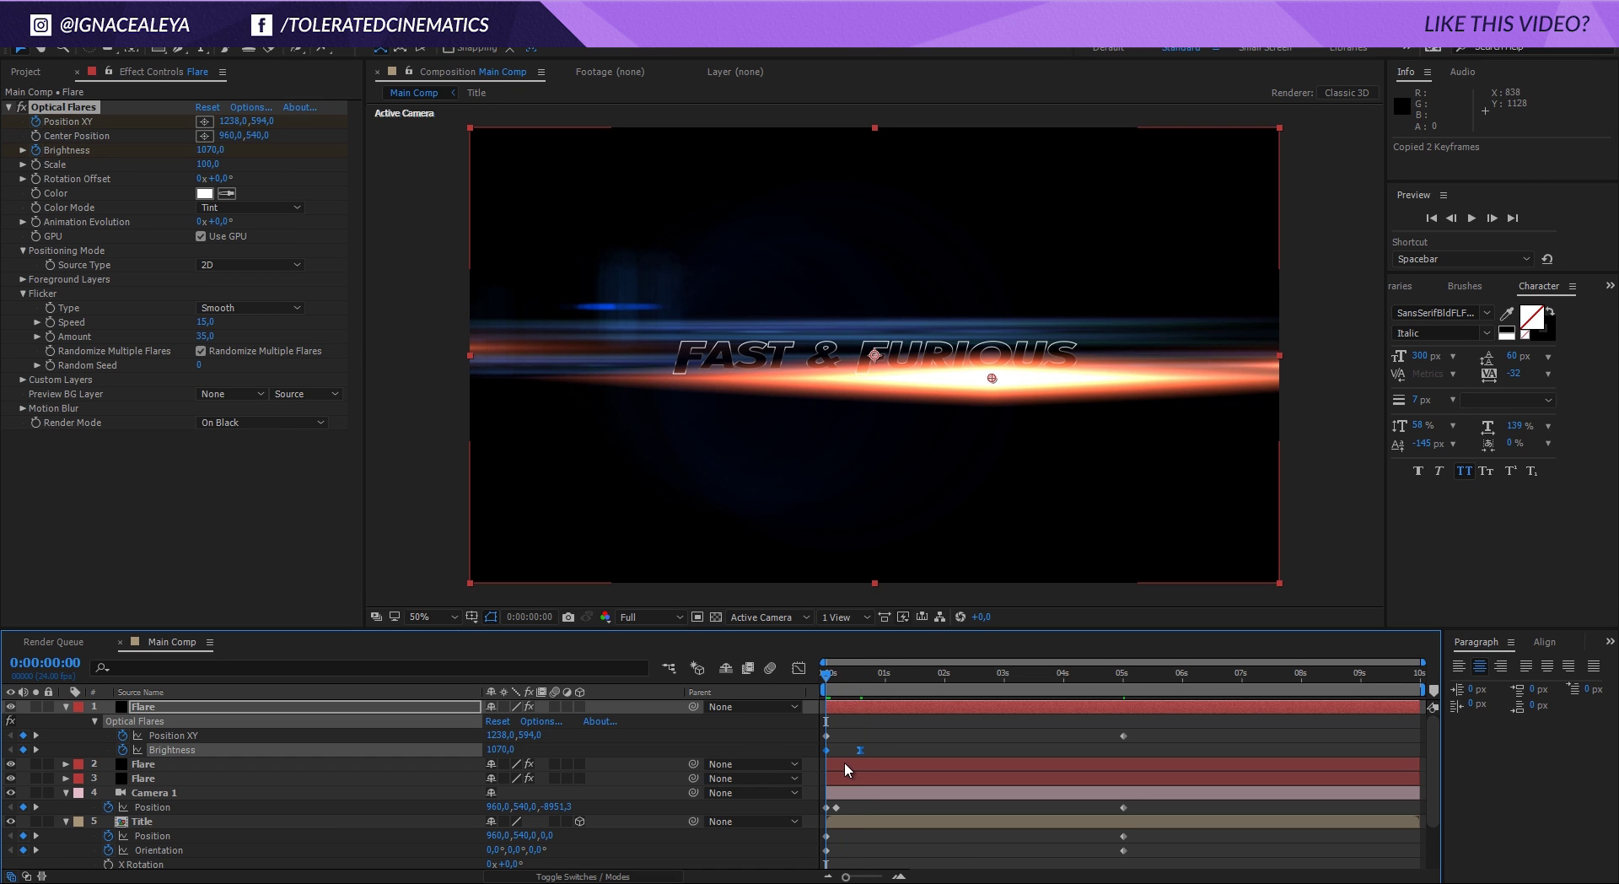
{"action": "left_click", "coordinate": [843, 763]}
{"action": "left_click", "coordinate": [839, 779], "text": "shift"}
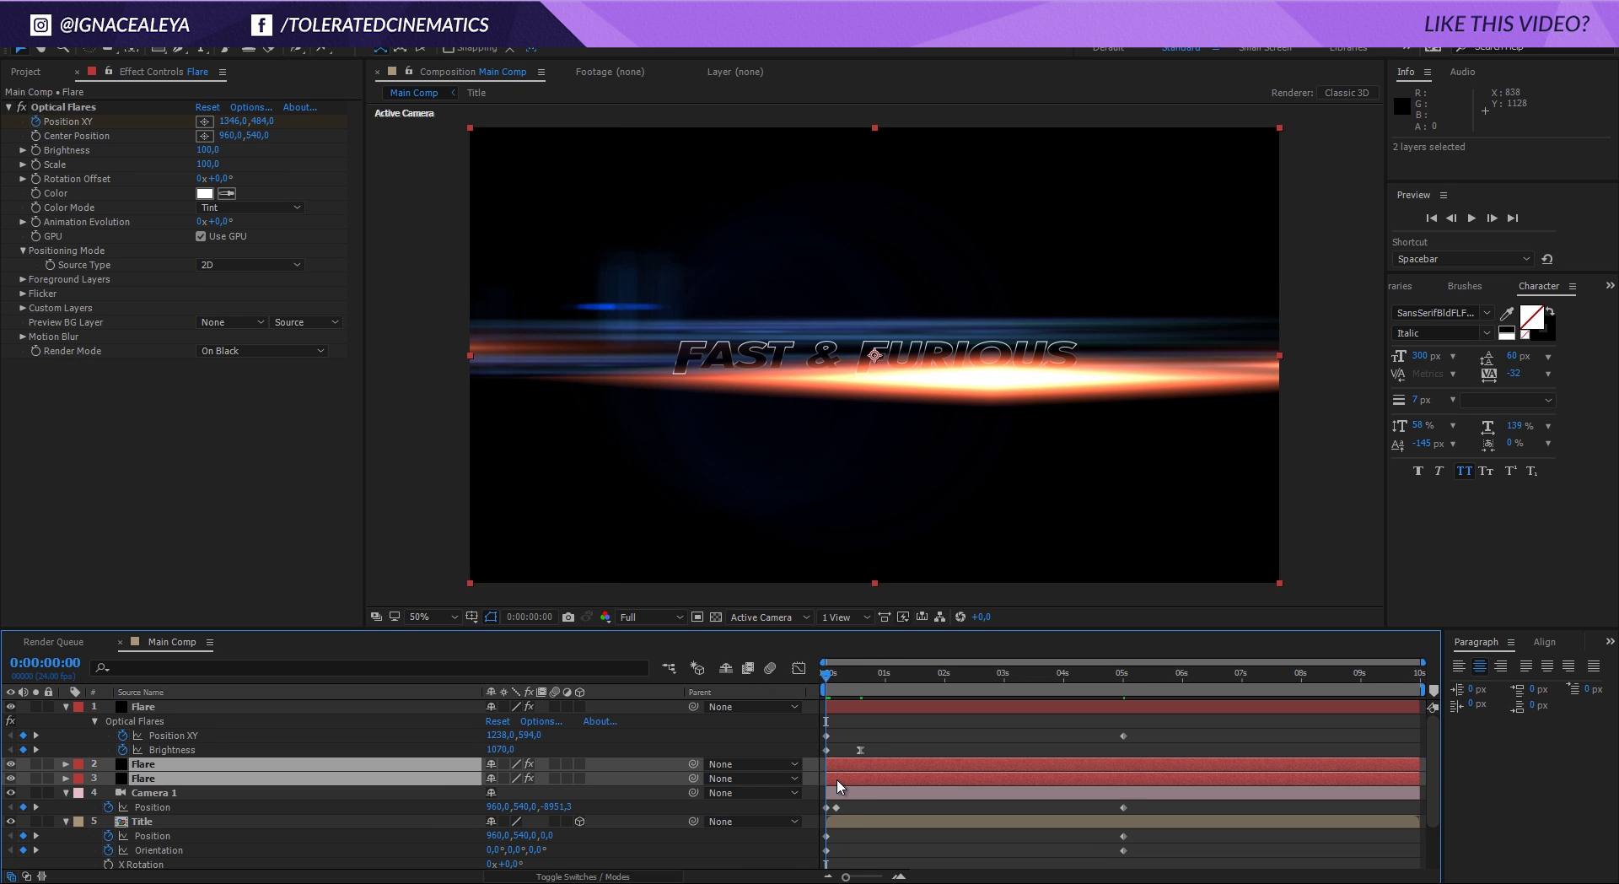
{"action": "scroll", "coordinate": [839, 787], "scroll_direction": "down", "scroll_amount": 3}
{"action": "left_click", "coordinate": [842, 845], "text": "ctrl"}
{"action": "left_click", "coordinate": [841, 860], "text": "ctrl"}
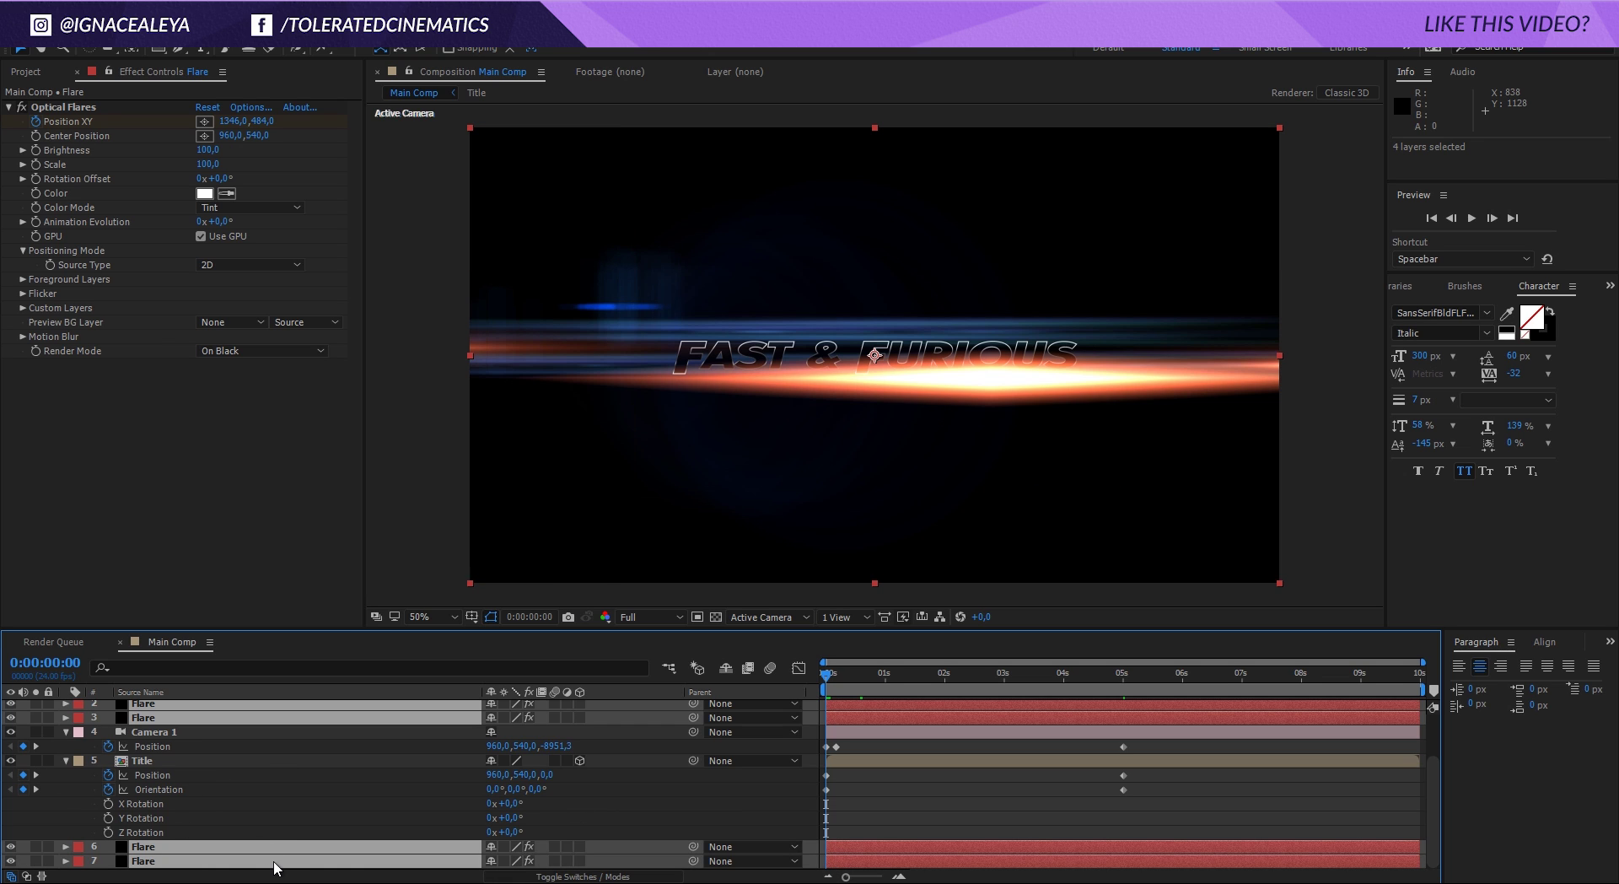
{"action": "key", "text": "ctrl+v"}
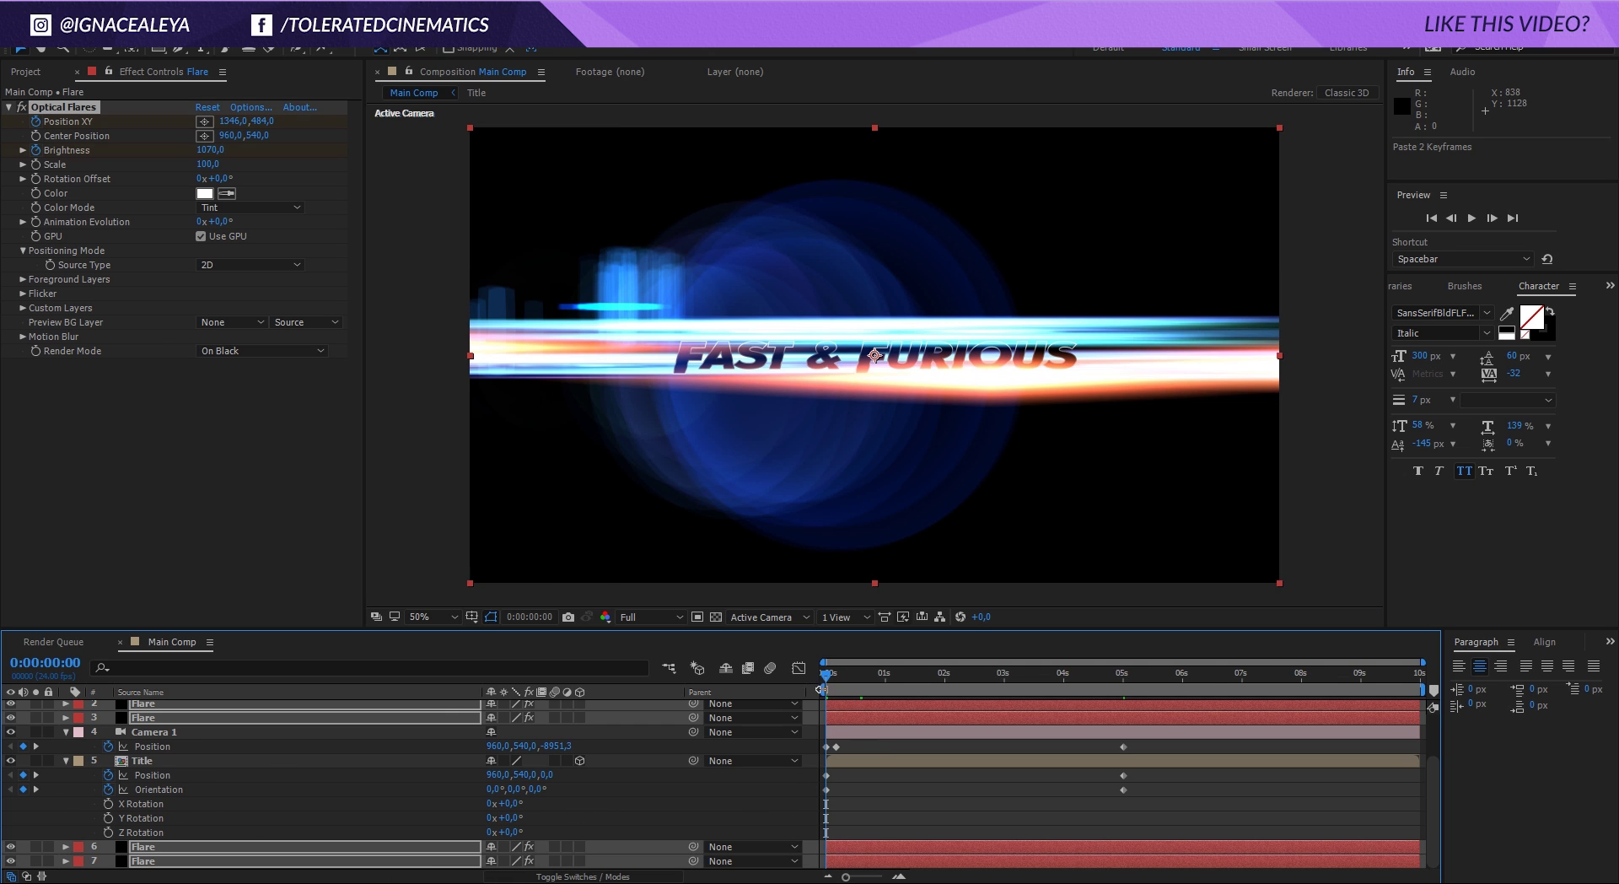
{"action": "left_click_drag", "start_coordinate": [830, 675], "coordinate": [864, 681]}
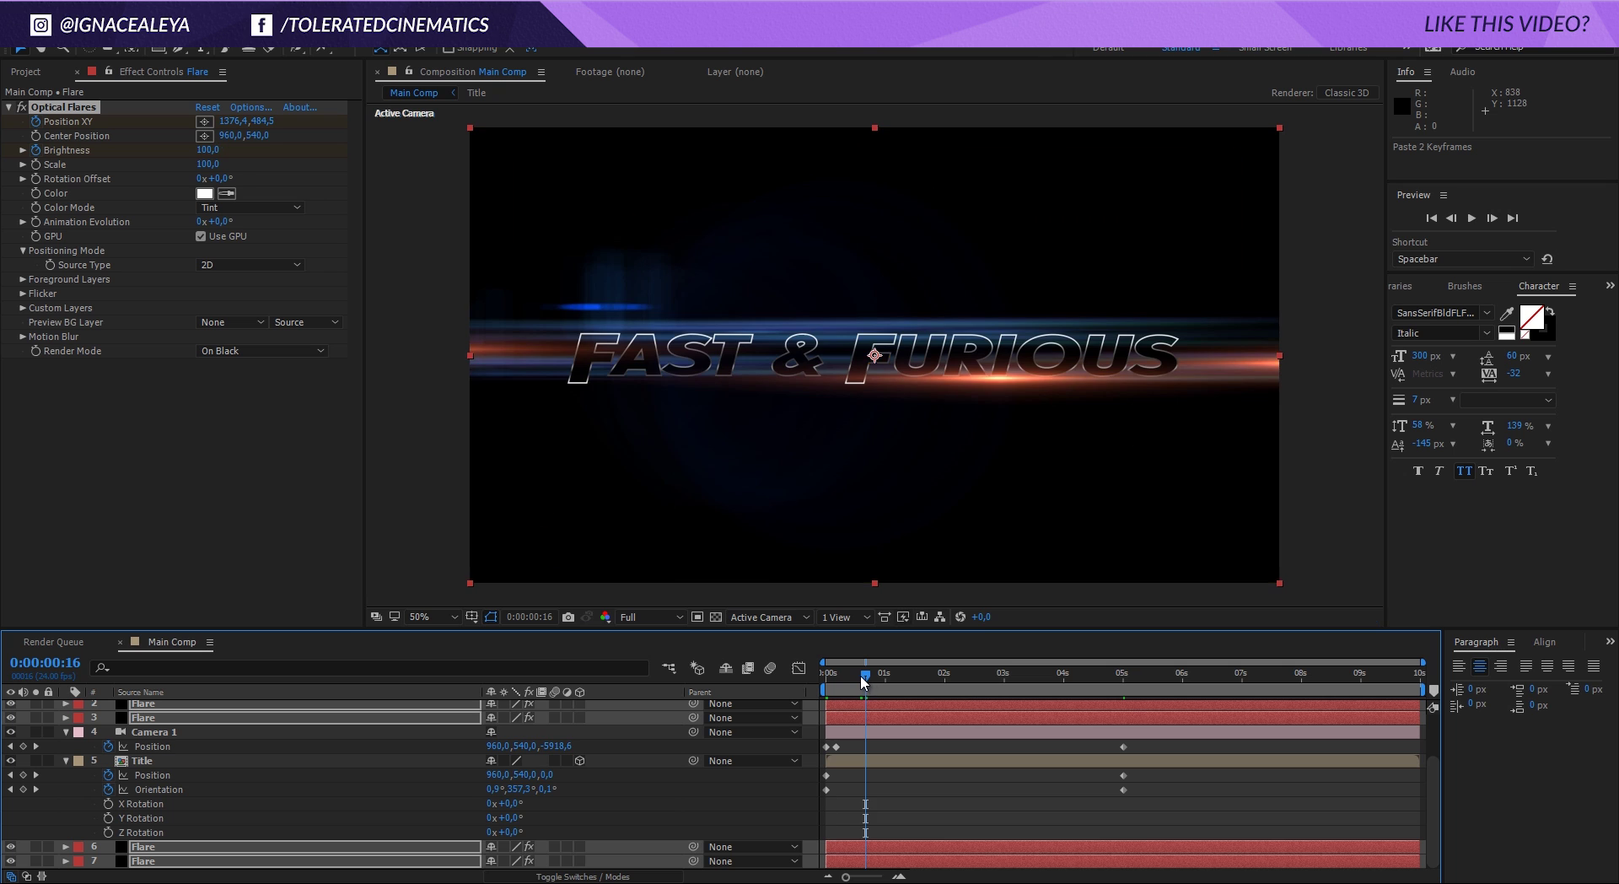
{"action": "key", "text": "space"}
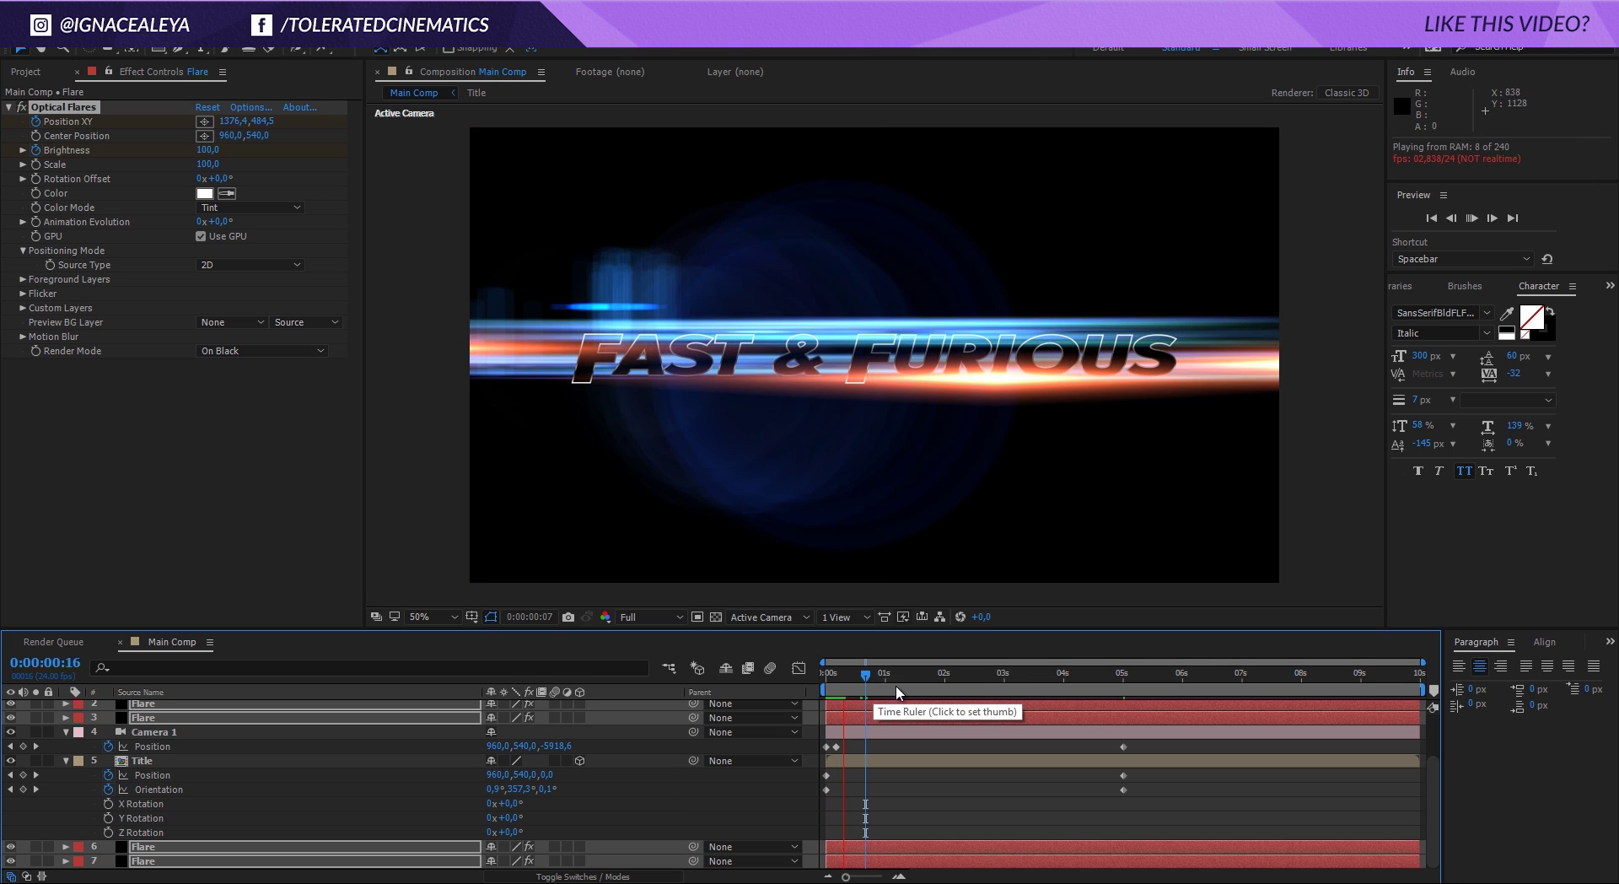
Move all selected flares' fade-out Brightness keyframes to frame 9 and return to the first frame.
{"action": "left_click", "coordinate": [843, 676]}
{"action": "key", "text": "u"}
{"action": "scroll", "coordinate": [848, 717], "scroll_direction": "up", "scroll_amount": 2}
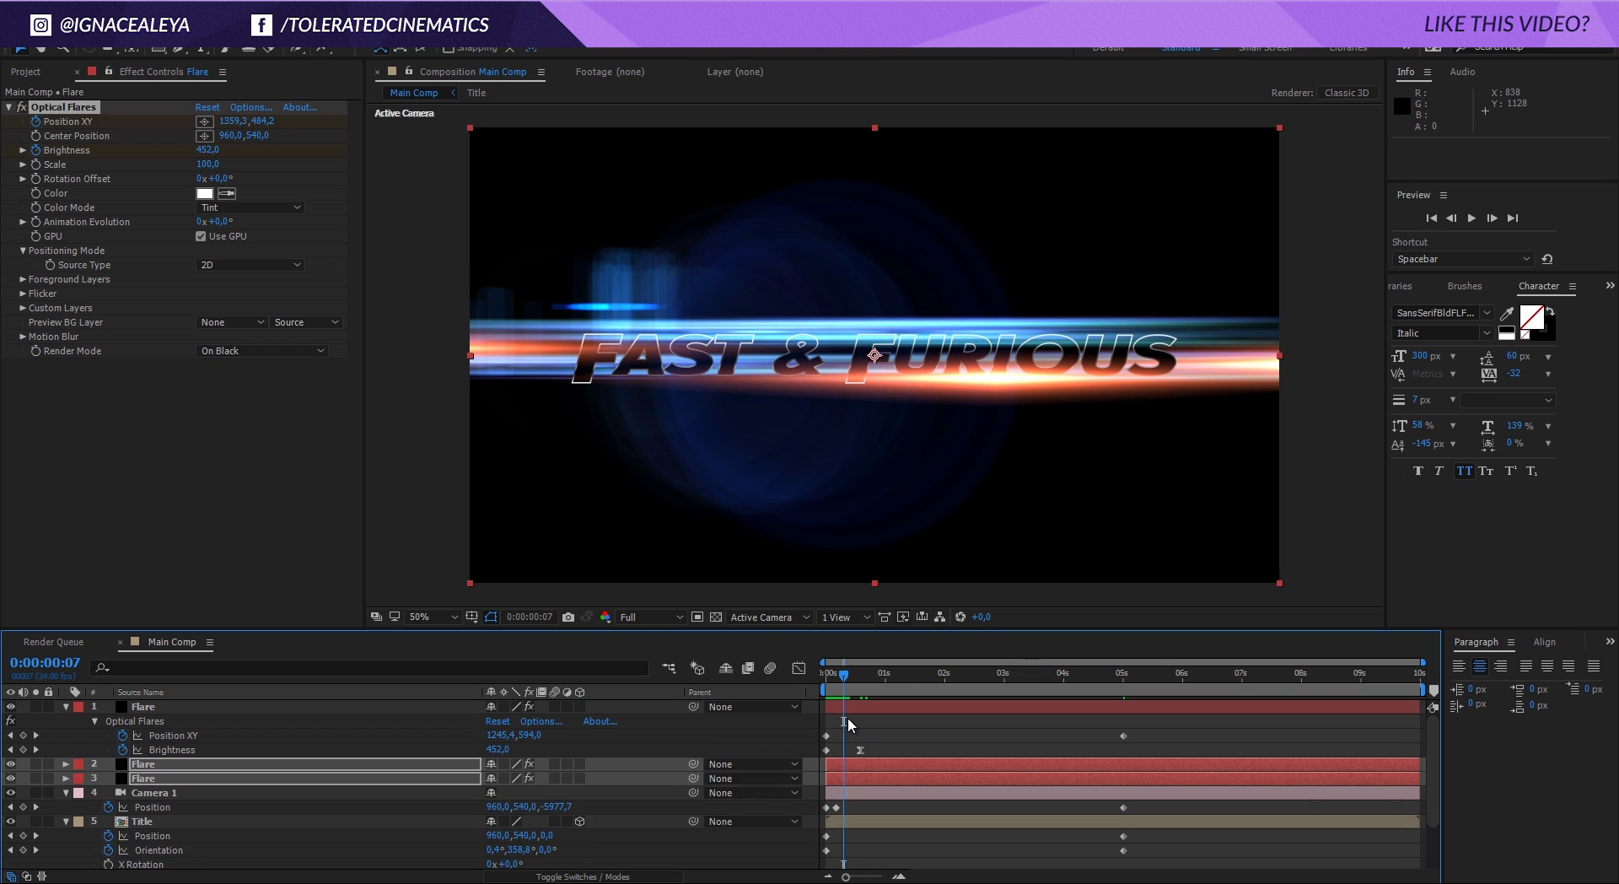
{"action": "left_click_drag", "start_coordinate": [850, 740], "coordinate": [846, 859]}
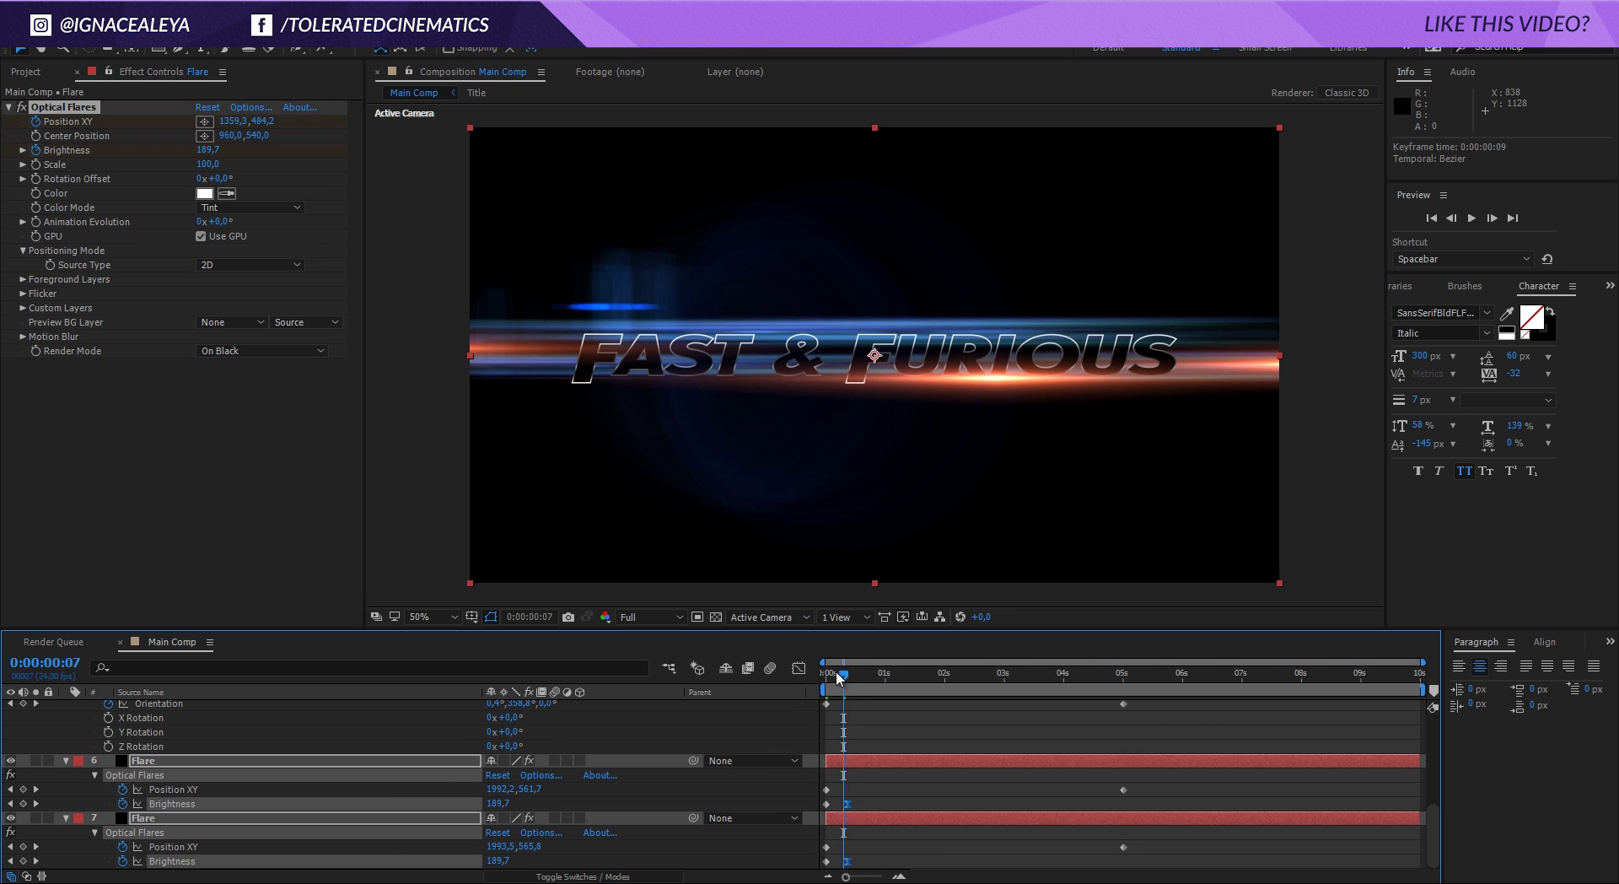
{"action": "left_click_drag", "start_coordinate": [836, 671], "coordinate": [671, 668]}
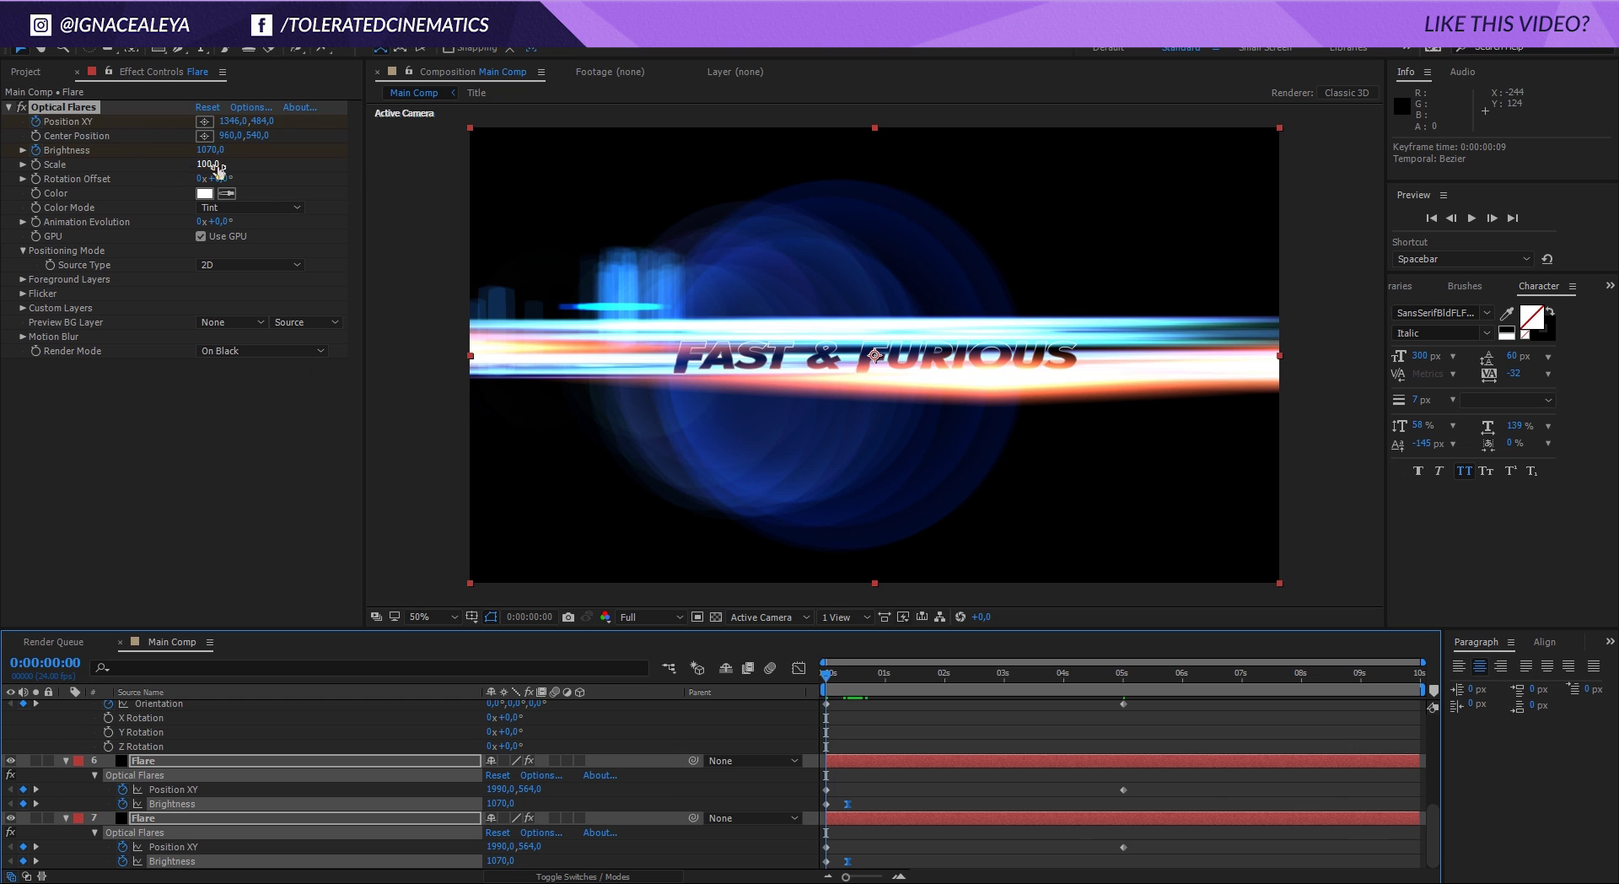
Collapse all seven layers: the five flares, Camera 1 and Title.
{"action": "scroll", "coordinate": [861, 729], "scroll_direction": "up", "scroll_amount": 10}
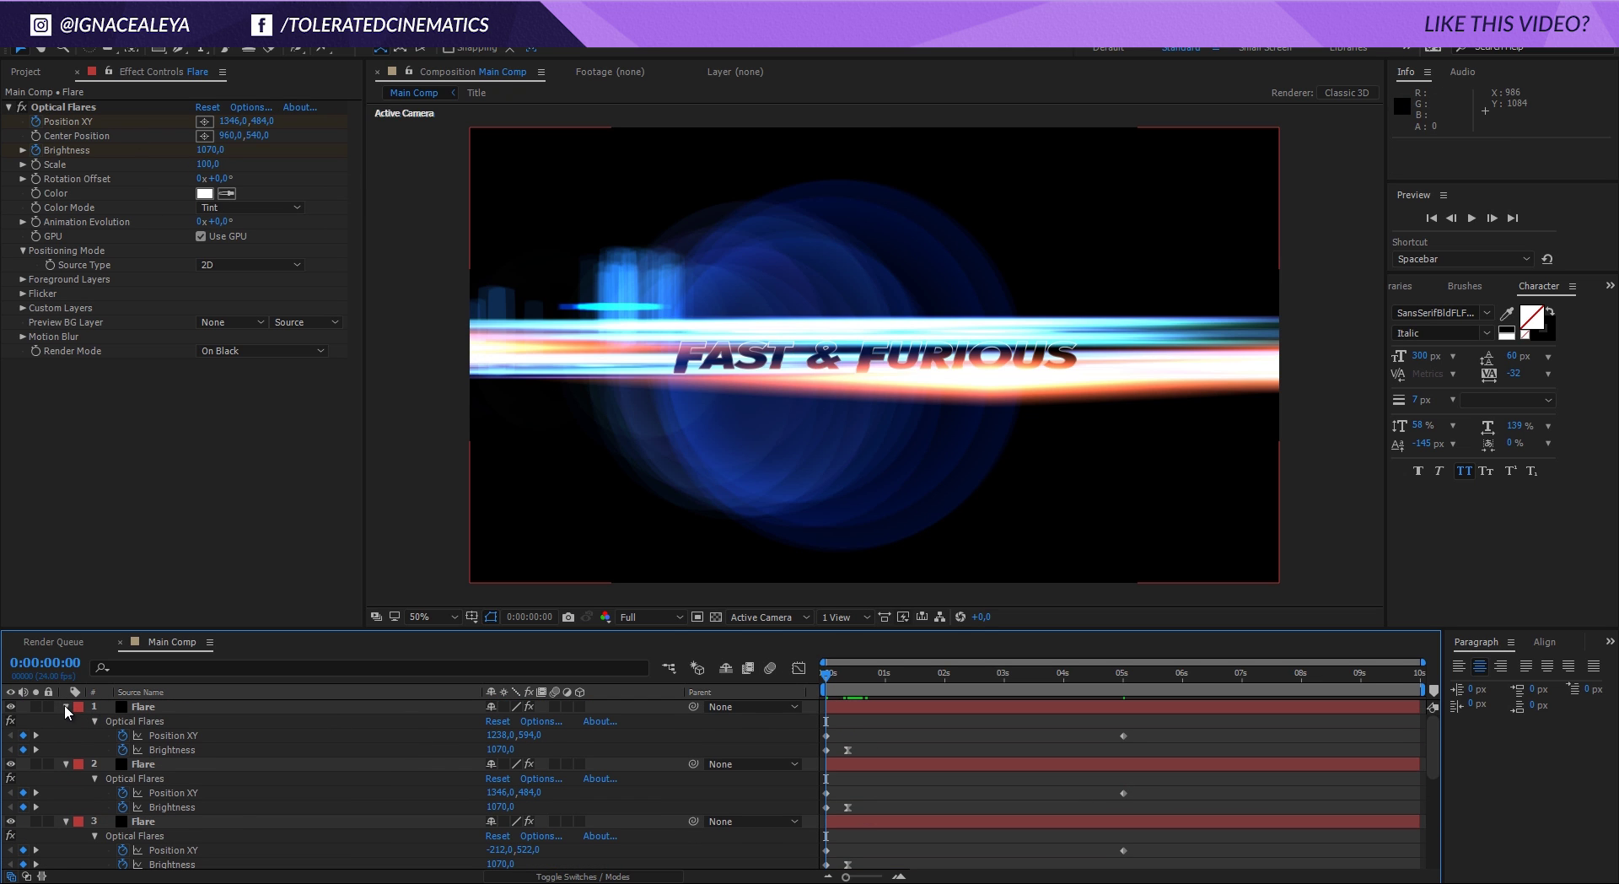
{"action": "left_click", "coordinate": [65, 706]}
{"action": "left_click", "coordinate": [65, 721]}
{"action": "left_click", "coordinate": [66, 735]}
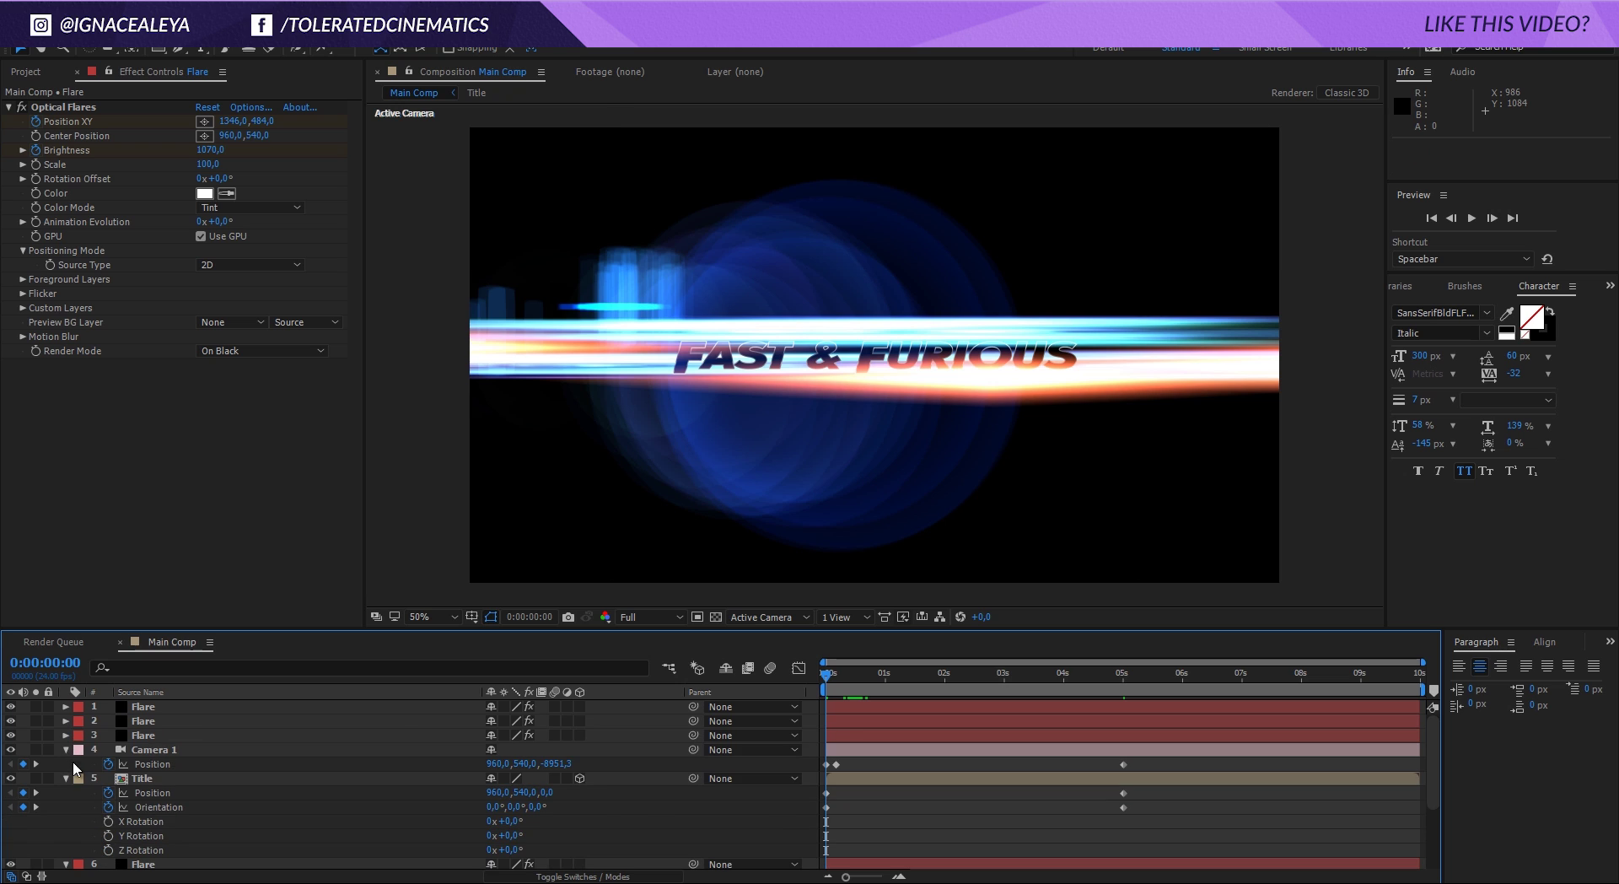
{"action": "left_click", "coordinate": [65, 750]}
{"action": "left_click", "coordinate": [66, 764]}
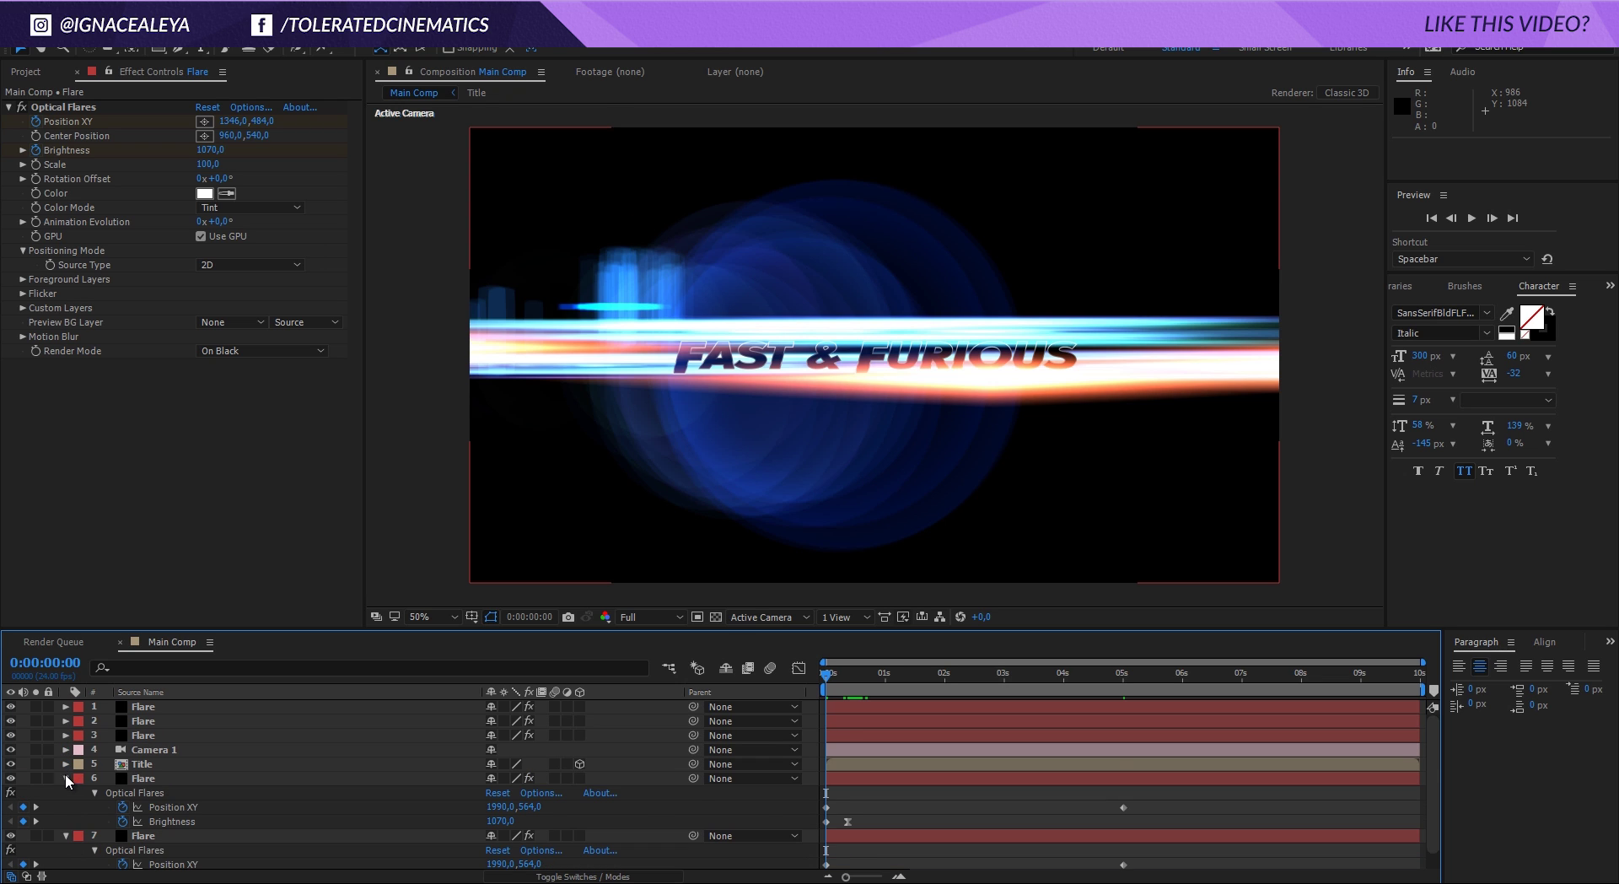
{"action": "left_click", "coordinate": [65, 777]}
{"action": "left_click", "coordinate": [67, 792]}
Enlarge Flare 6's scale, then scrub Flare 3's Scale to 1180 at frame 0.
{"action": "left_click", "coordinate": [143, 781]}
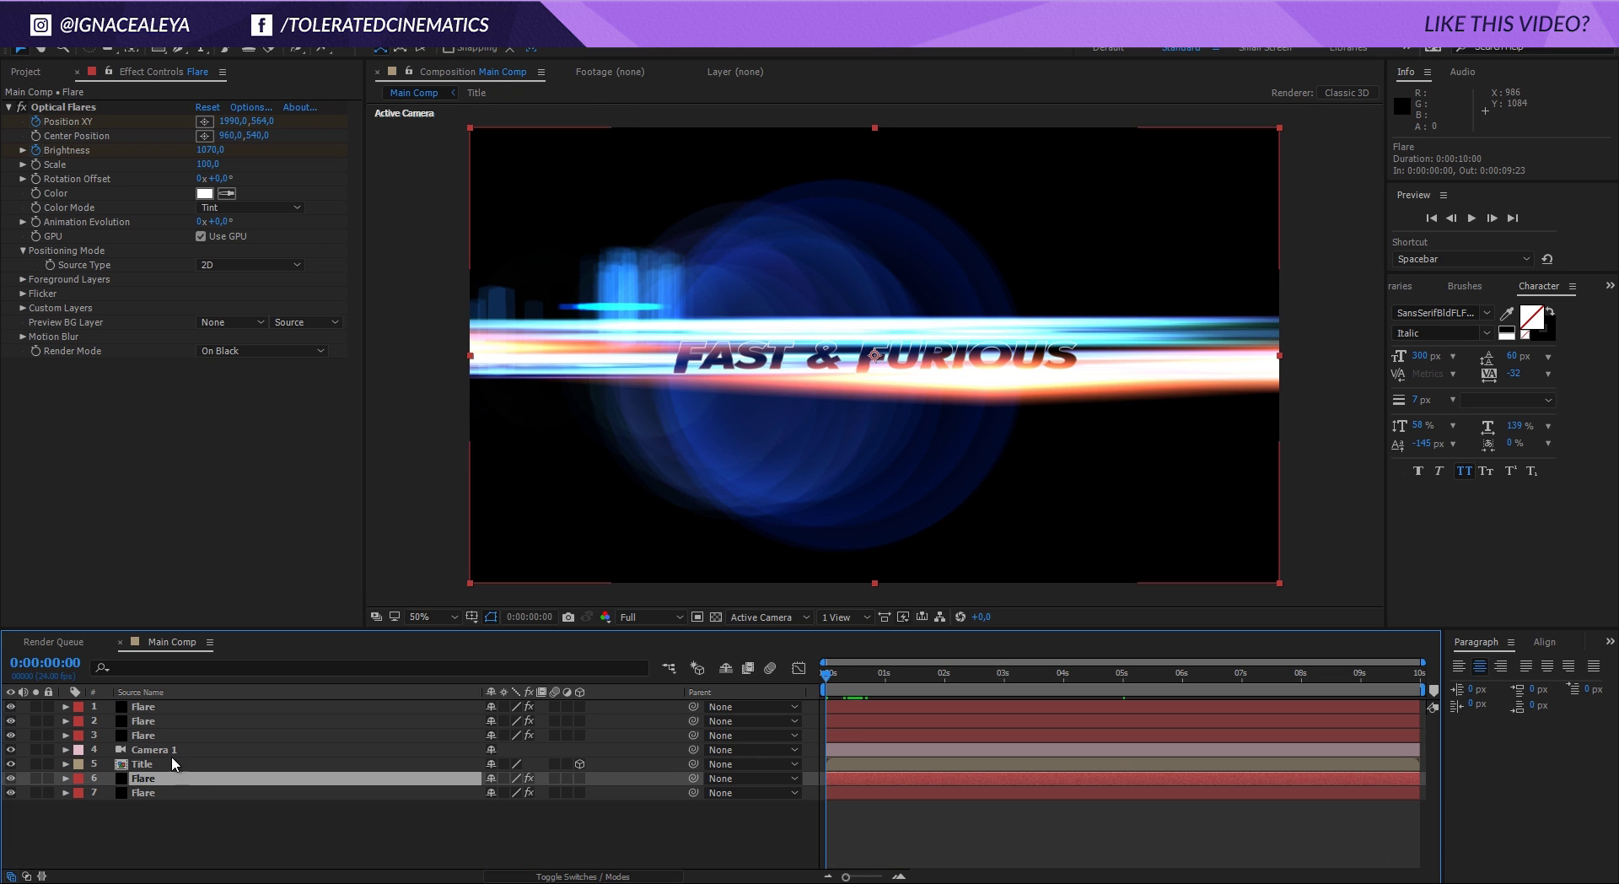
{"action": "left_click_drag", "start_coordinate": [208, 163], "coordinate": [324, 173]}
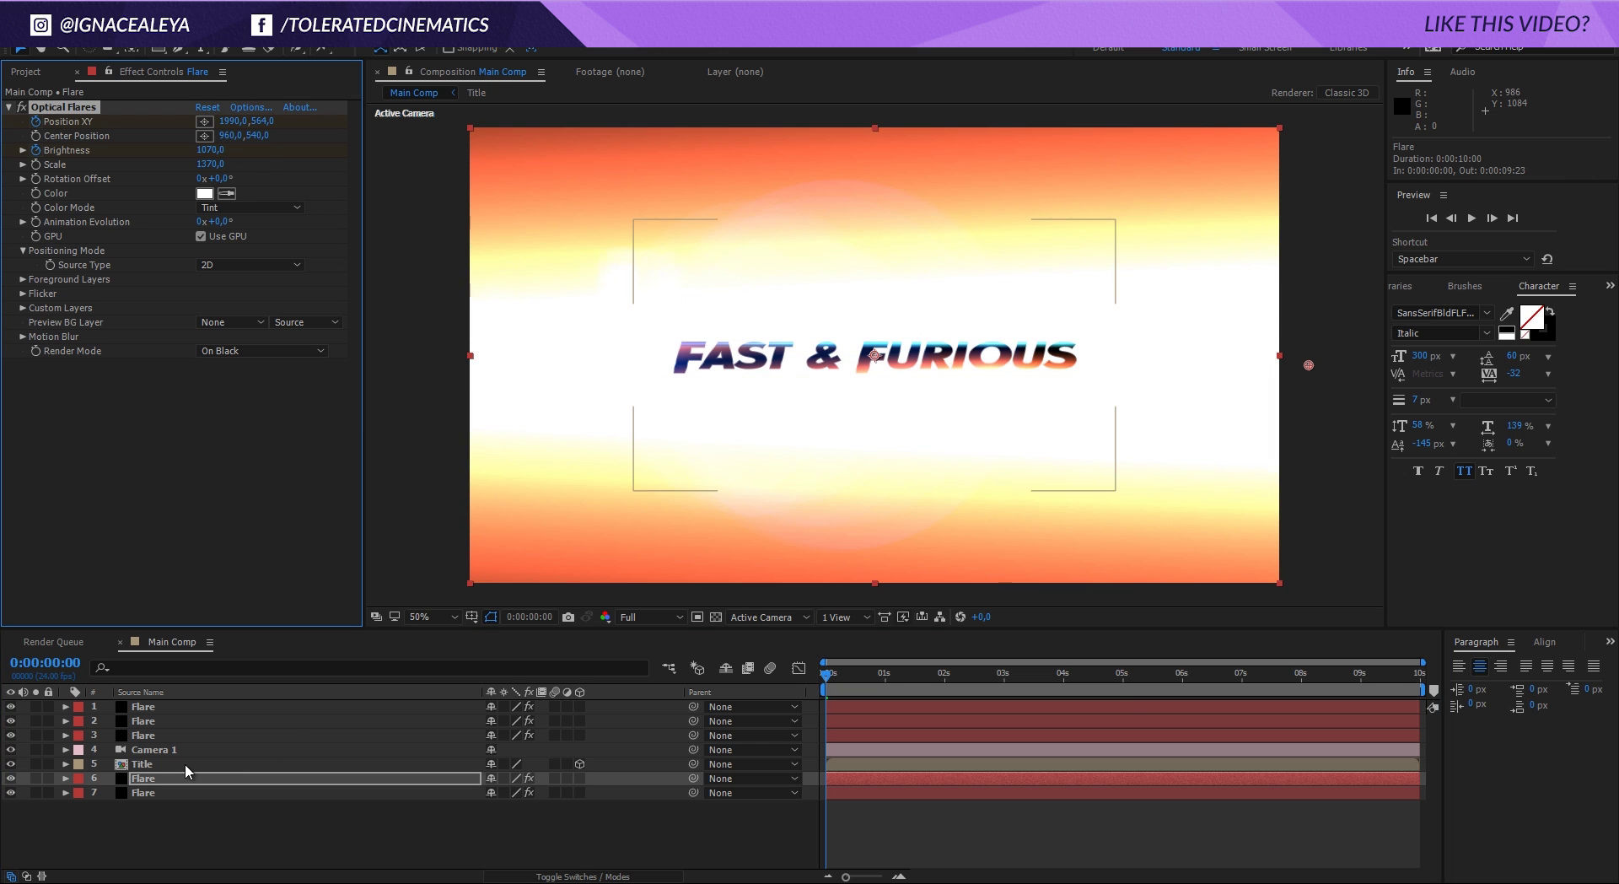
{"action": "left_click", "coordinate": [148, 735]}
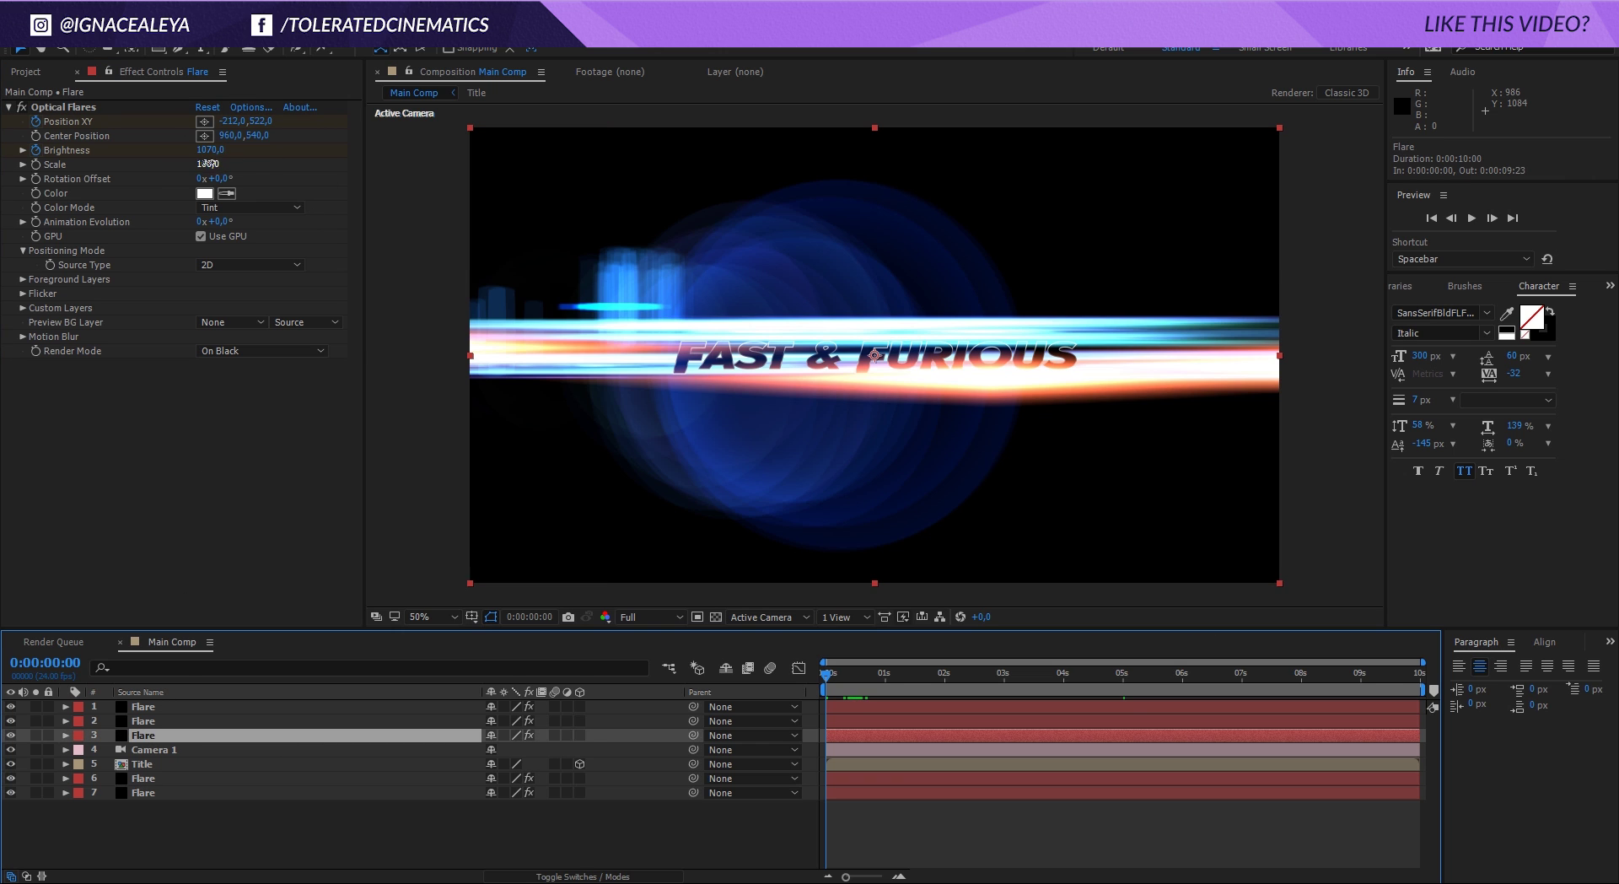
{"action": "left_click_drag", "start_coordinate": [207, 164], "coordinate": [314, 181]}
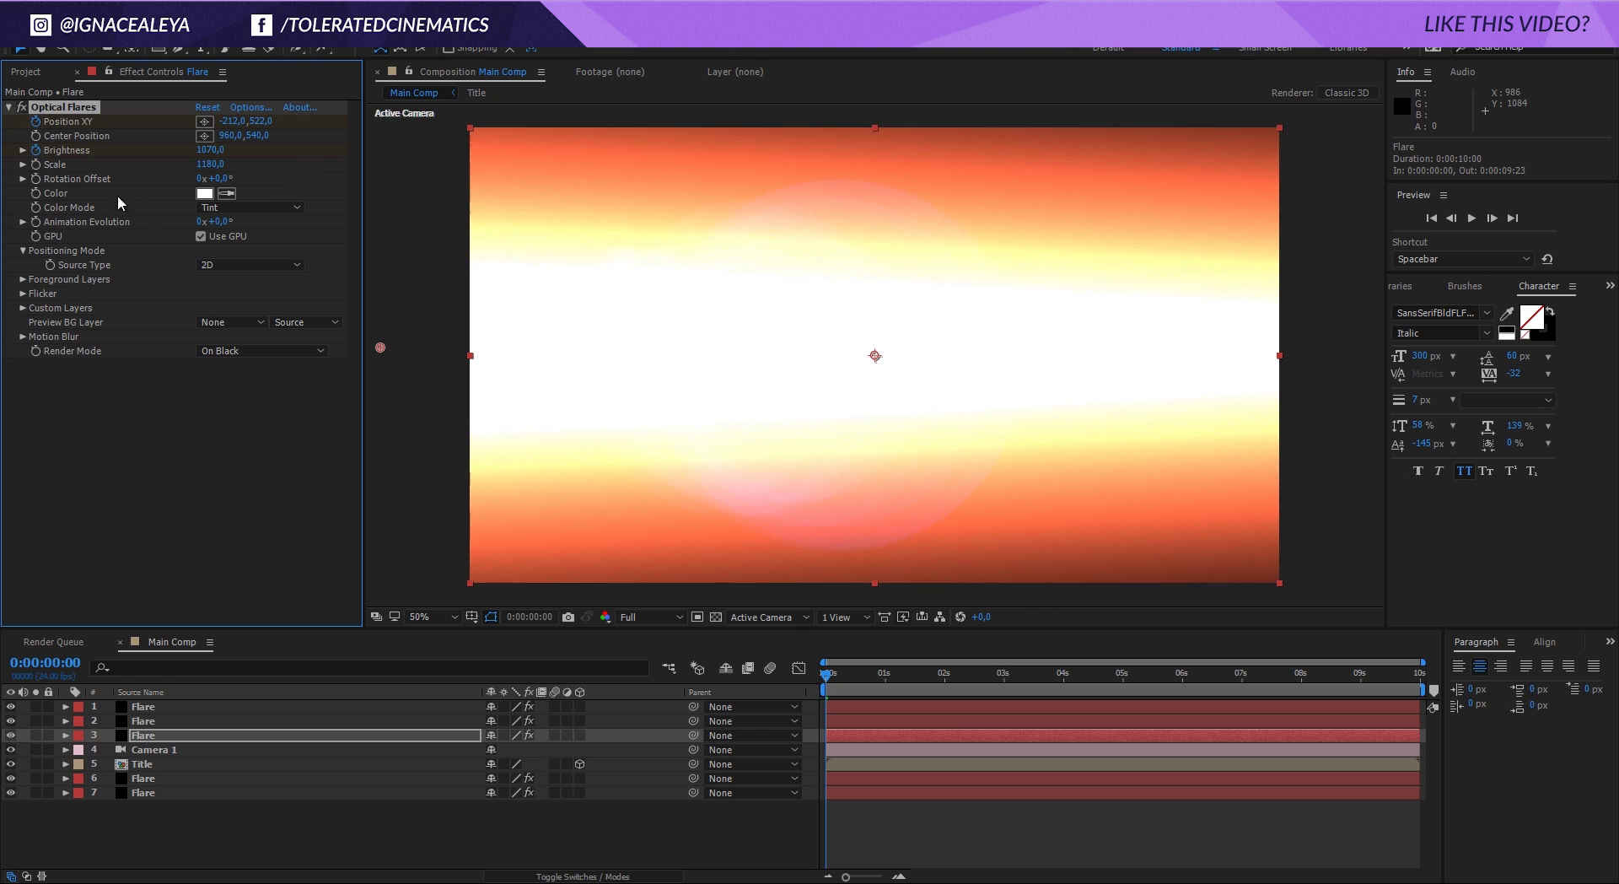
Set Flare 3's Scale to 100 at frame 4, apply Easy Ease, and preview the opening flash.
{"action": "key", "text": "Page_Down"}
{"action": "key", "text": "Page_Down"}
{"action": "key", "text": "Page_Down"}
{"action": "key", "text": "Page_Down"}
{"action": "left_click", "coordinate": [210, 164]}
{"action": "type", "text": "100"}
{"action": "key", "text": "Return"}
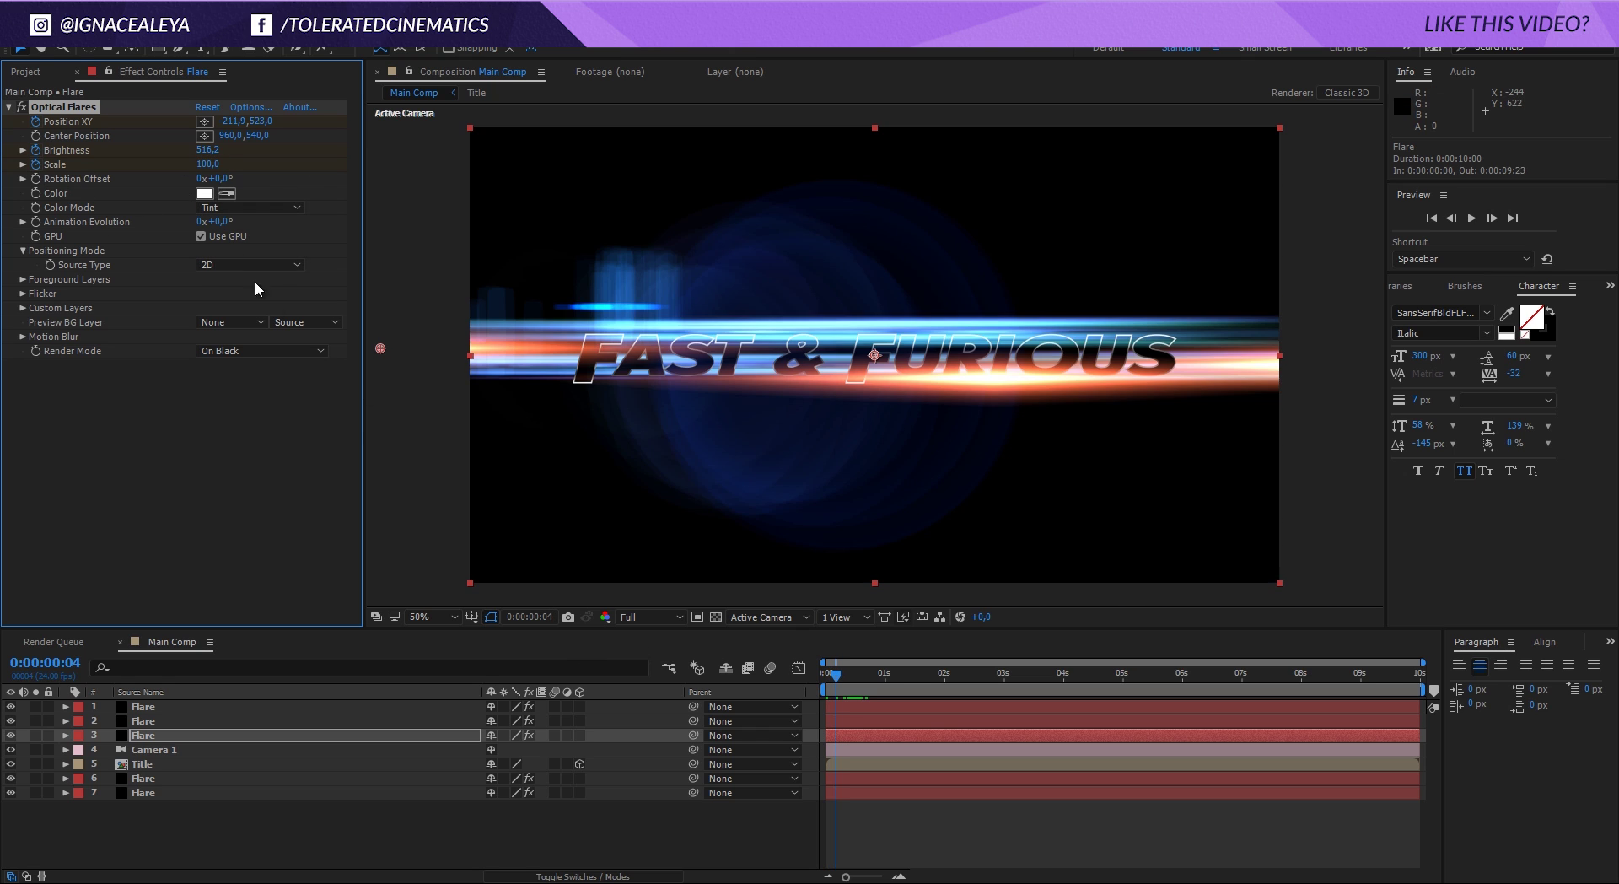
{"action": "key", "text": "u"}
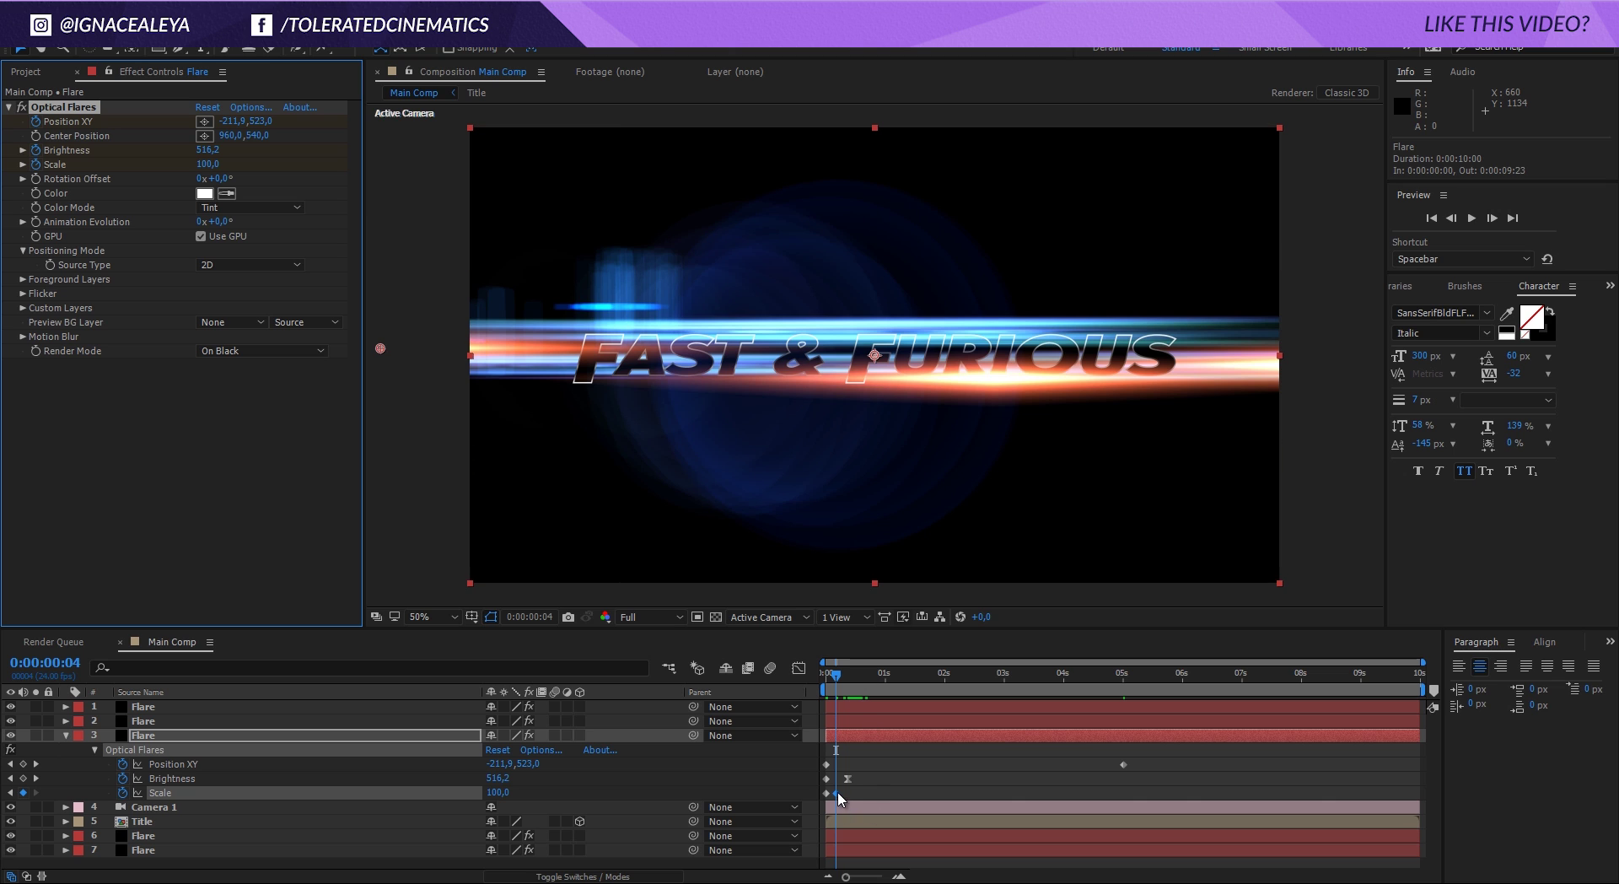
{"action": "right_click", "coordinate": [836, 793]}
{"action": "mouse_move", "coordinate": [932, 783]}
{"action": "left_click", "coordinate": [649, 664]}
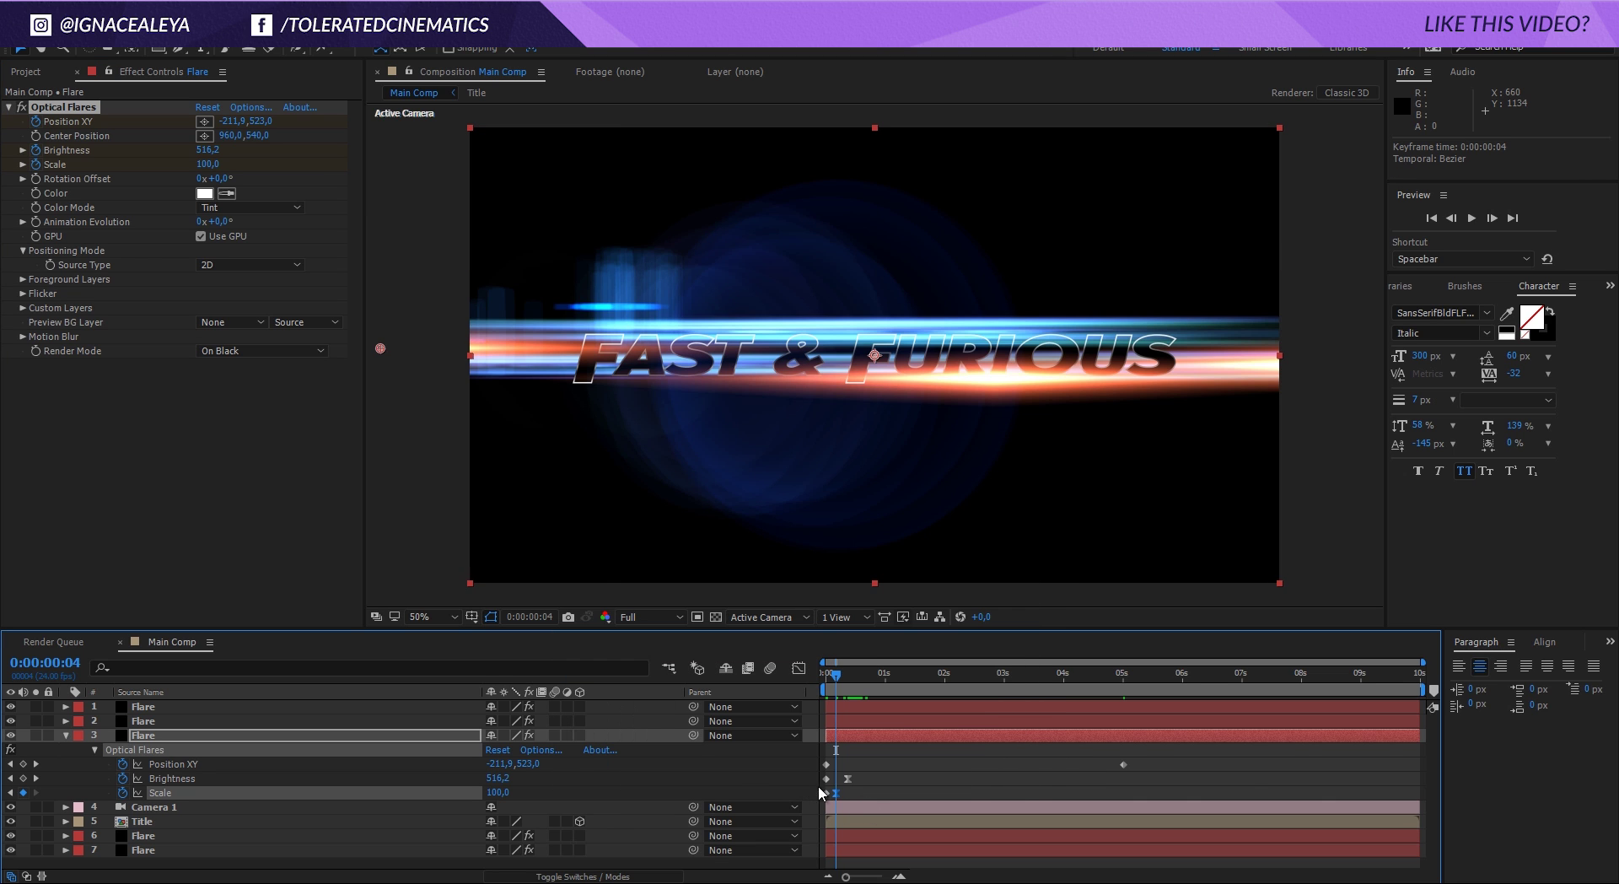
{"action": "key", "text": "space"}
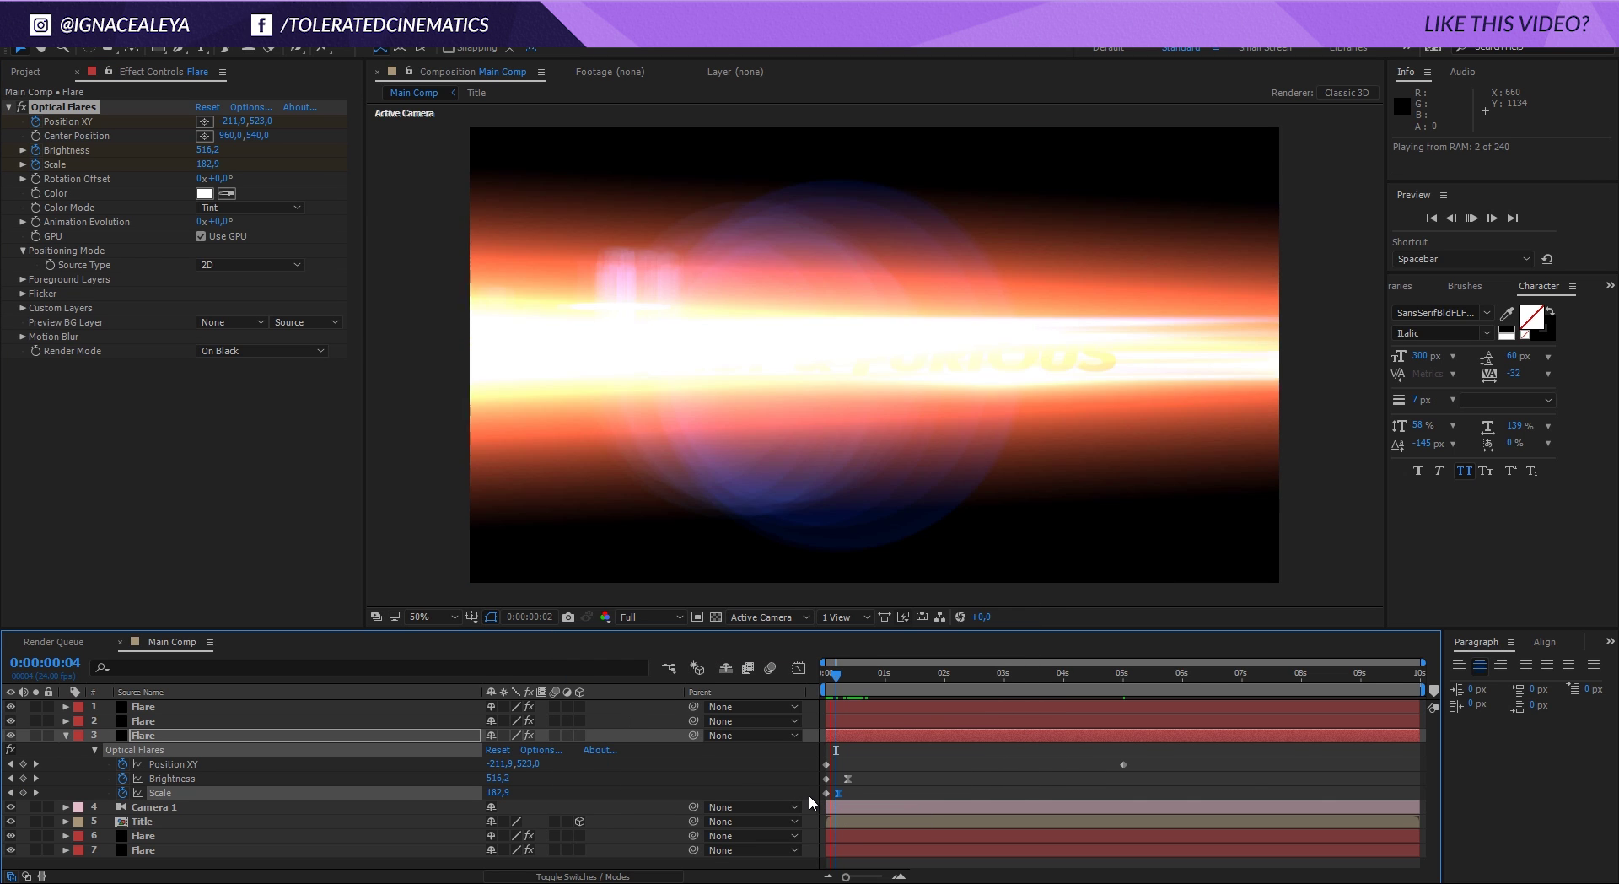